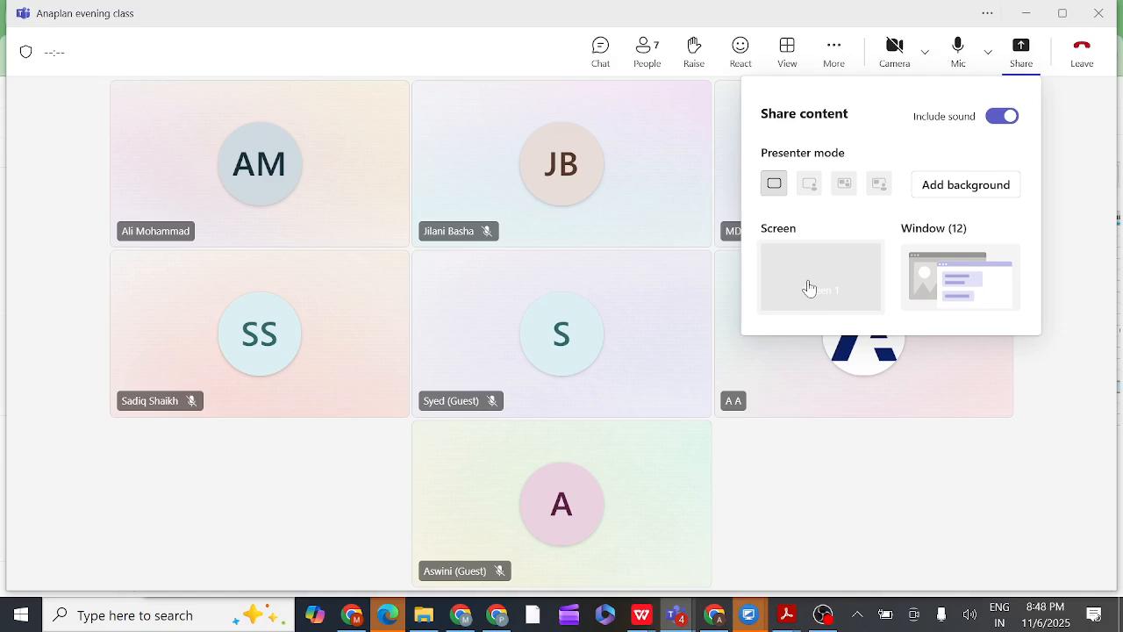
Step: Share the entire screen in the meeting
click(809, 288)
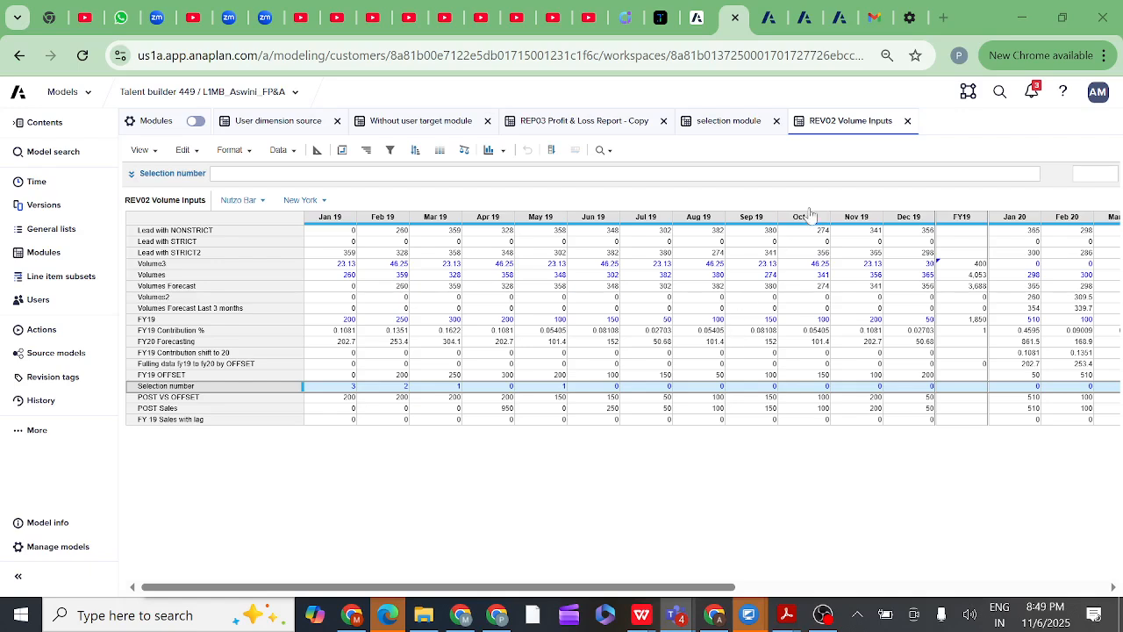
Step: Switch to Anaplan's Without user target module and inspect the formula of the Profit1 line item
click(391, 128)
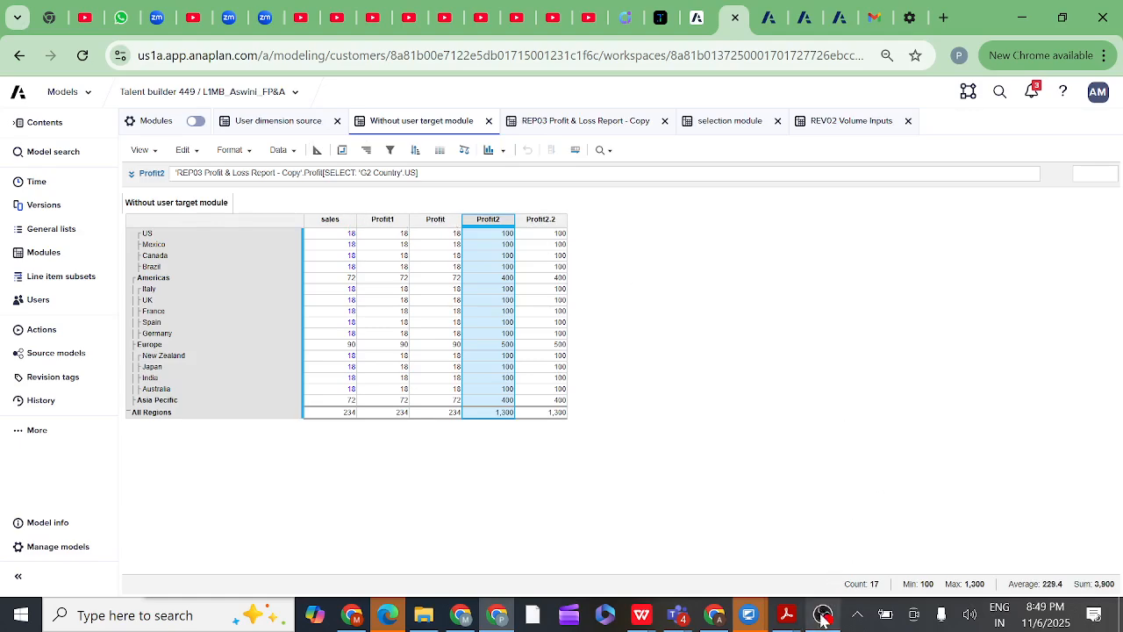
mouse_move(822, 617)
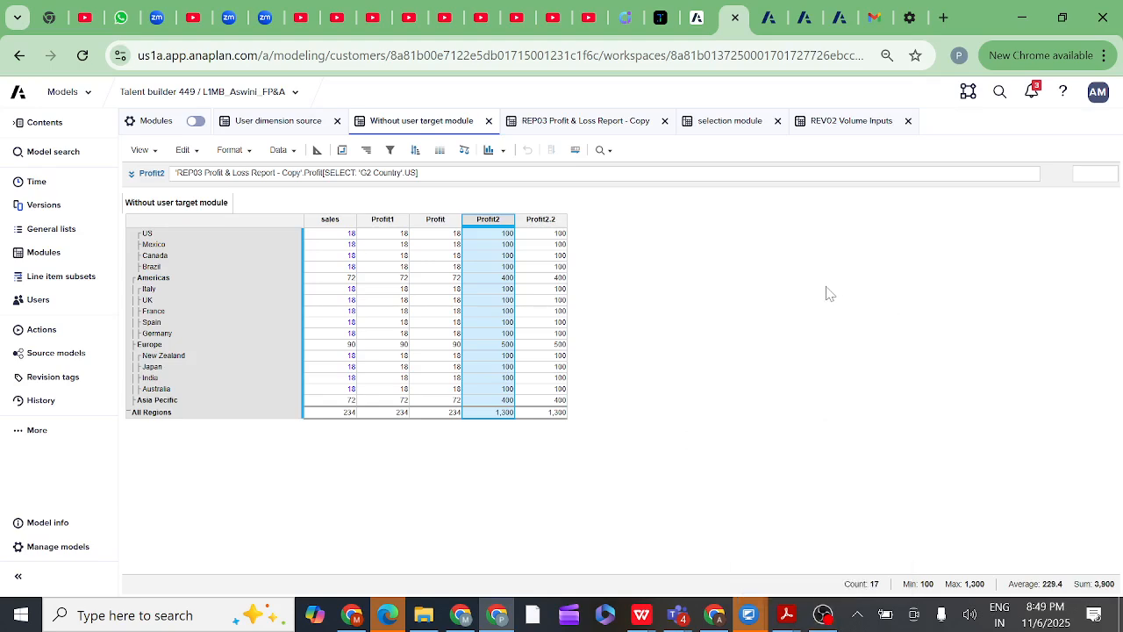
click(383, 219)
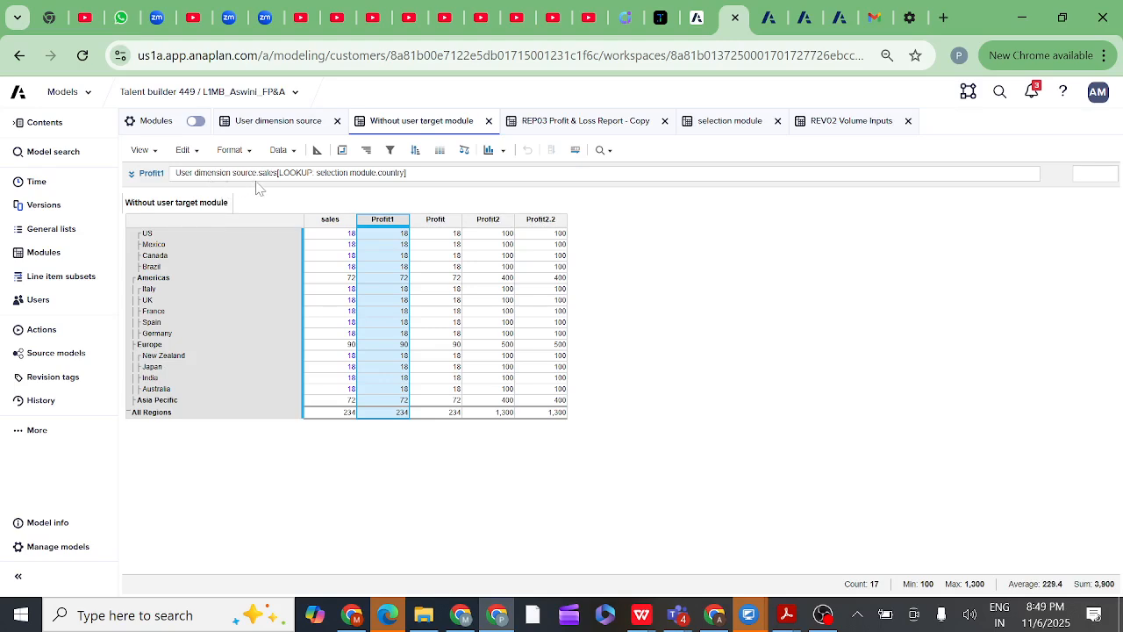
Step: In the User dimension source module, set the first user's sales for Mexico to 10
click(283, 123)
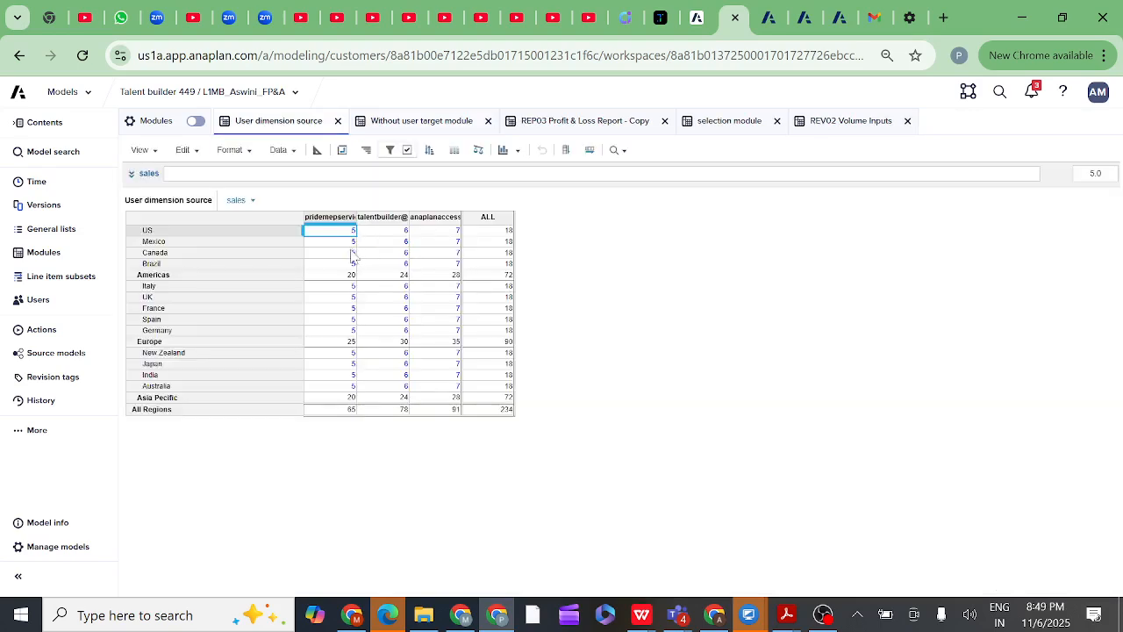
key(Down)
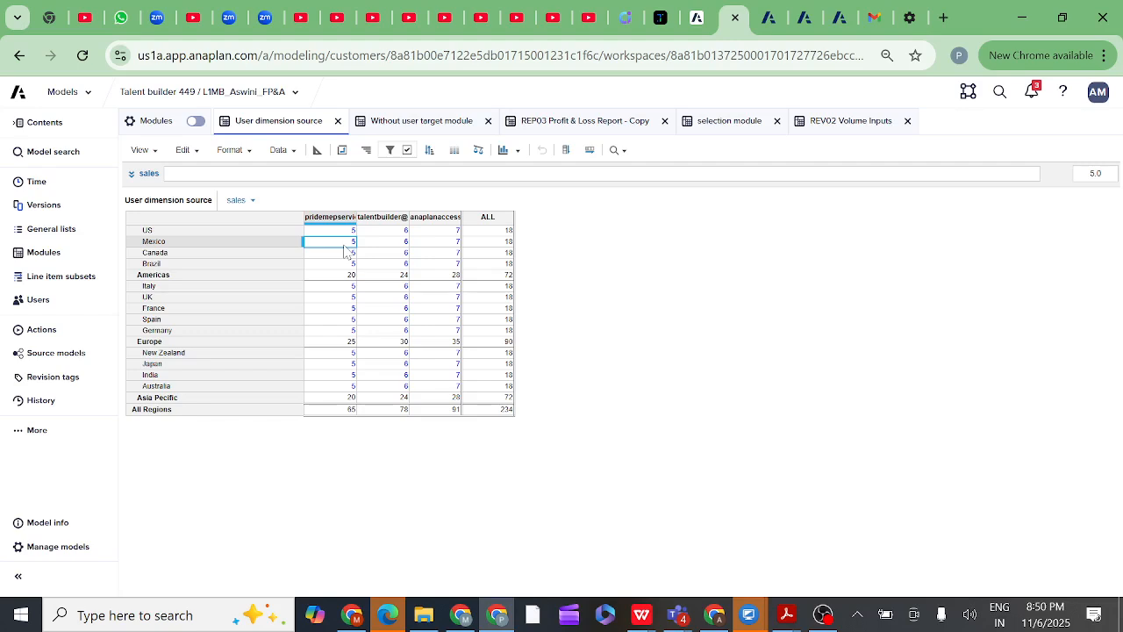
key(BackSpace)
click(343, 263)
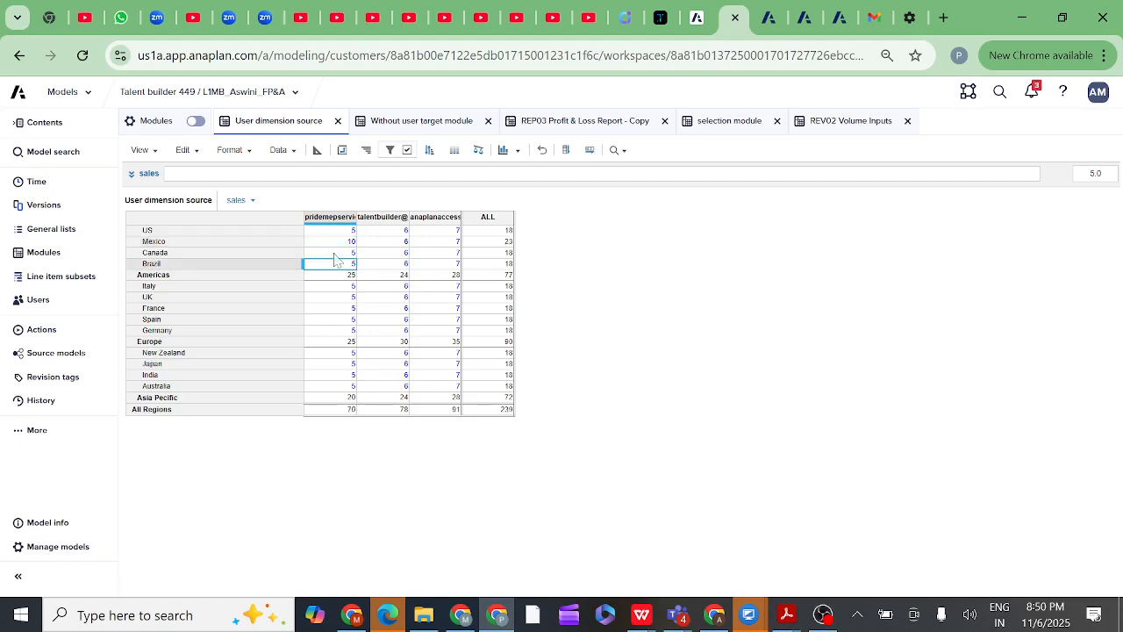
click(331, 242)
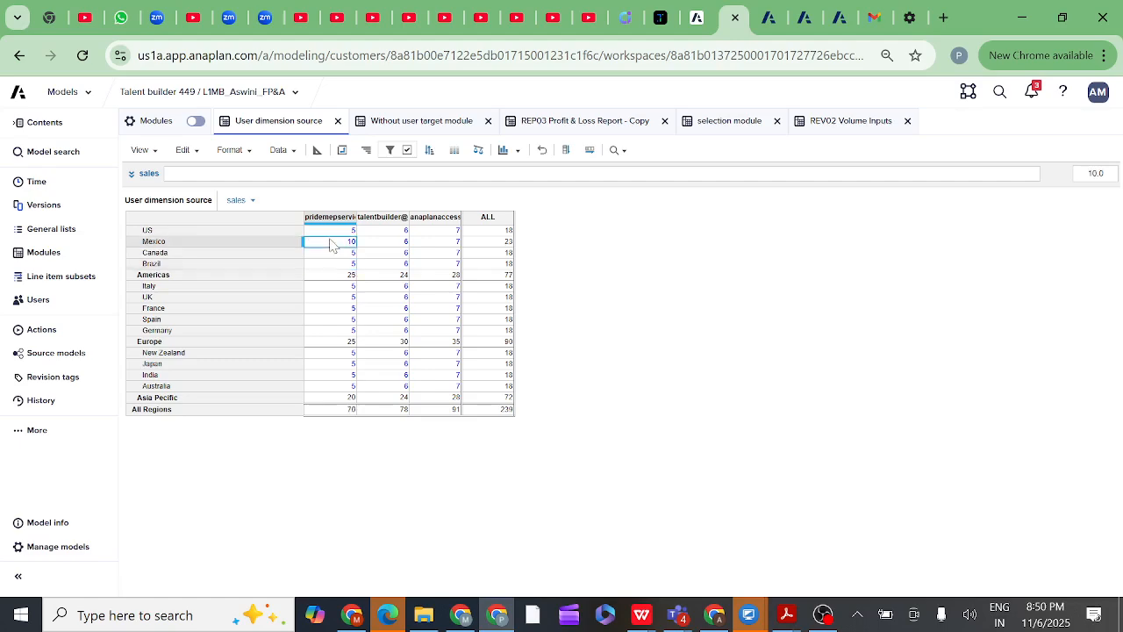
Step: Set the first user's sales for Italy to 15 in the User dimension source module
click(334, 290)
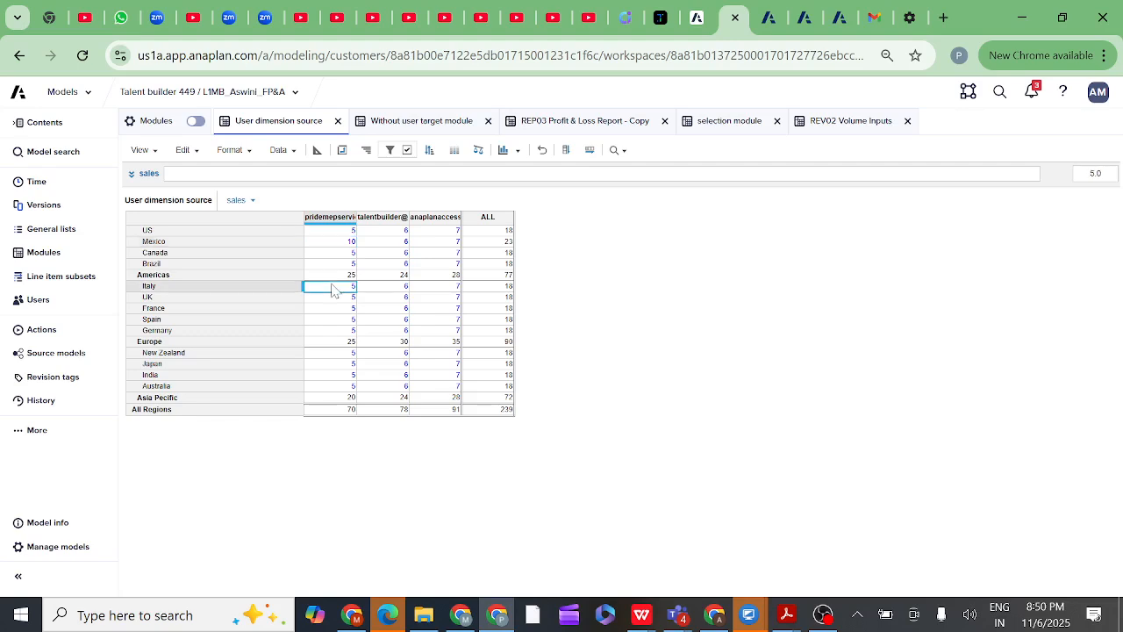
double_click(332, 286)
key(Left)
key(Left)
key(Left)
text(1)
click(342, 332)
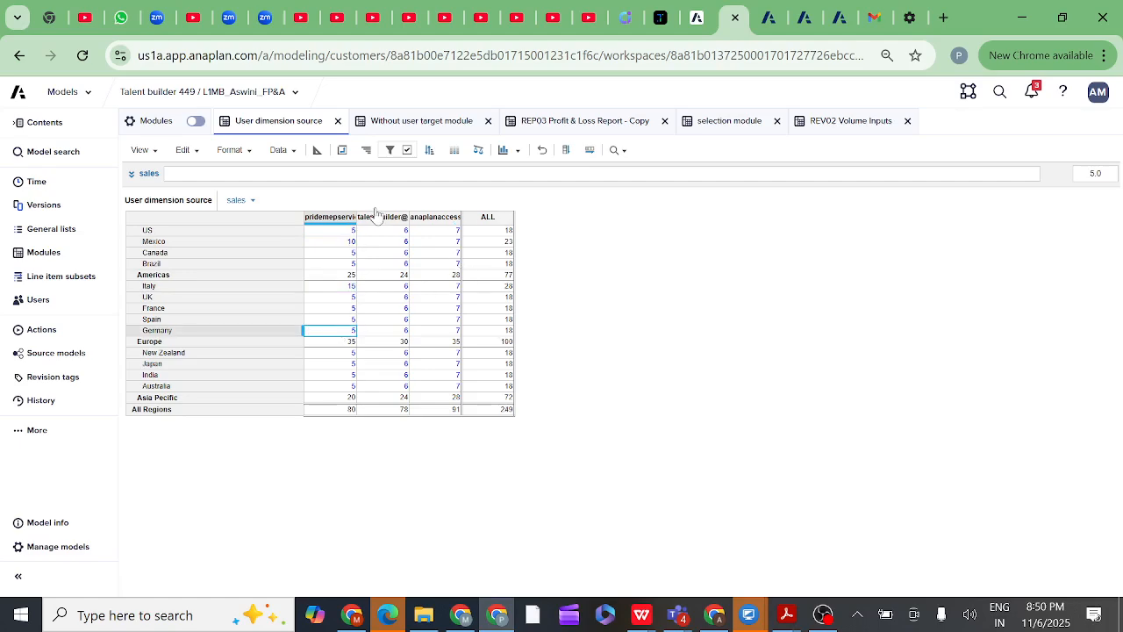
Step: Compare the pivot dimensions of the User dimension source module with those of the Without user target module
click(325, 219)
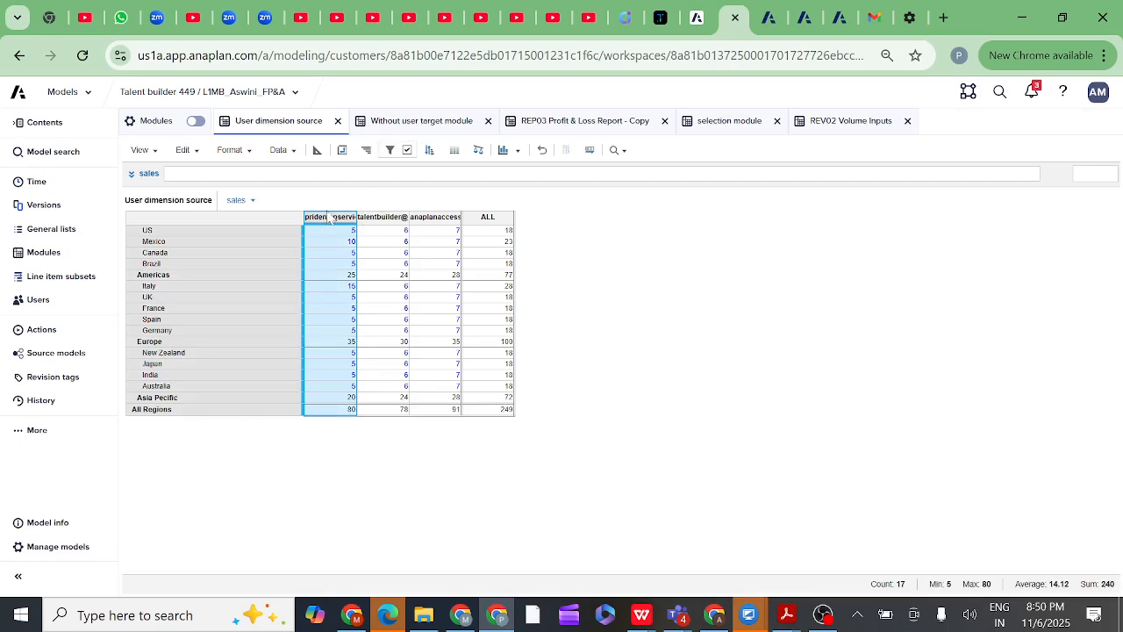
click(341, 149)
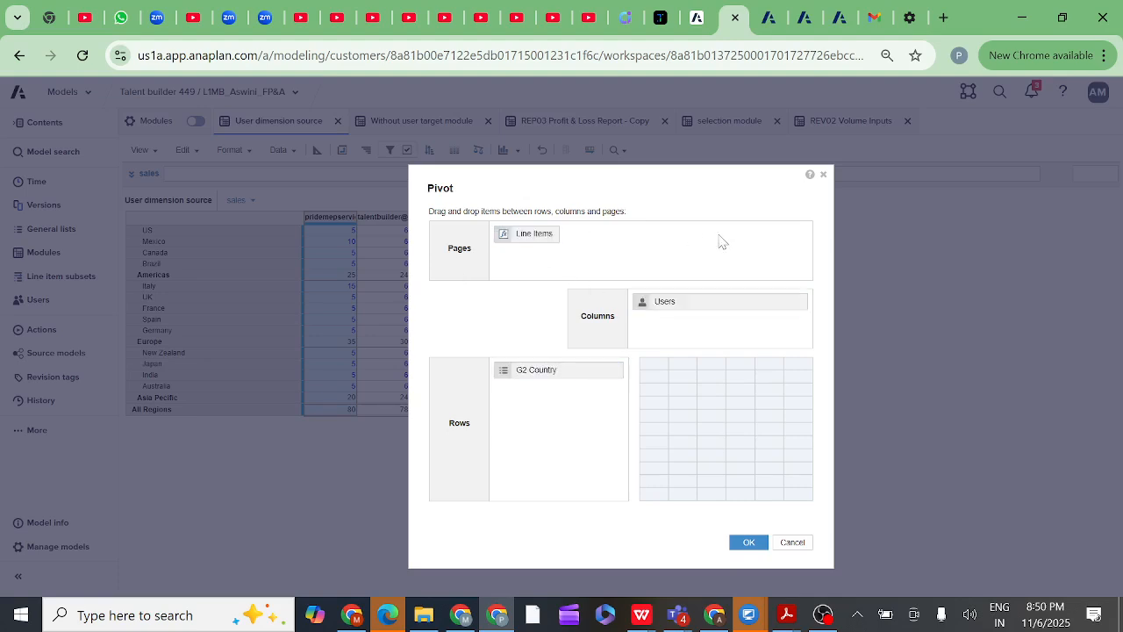
click(823, 176)
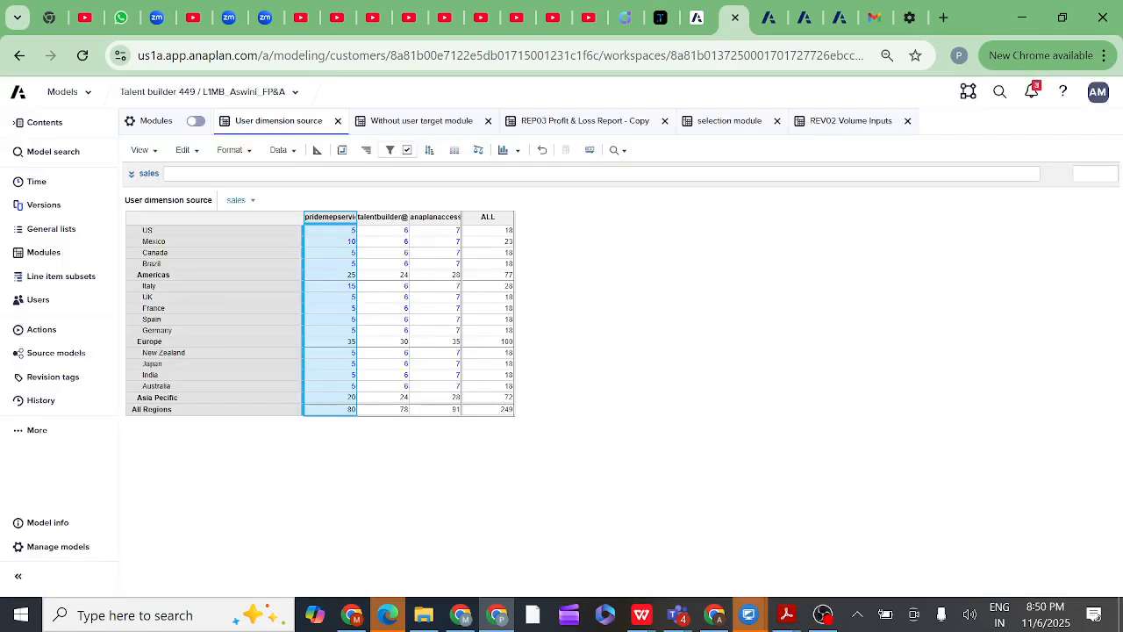
click(400, 126)
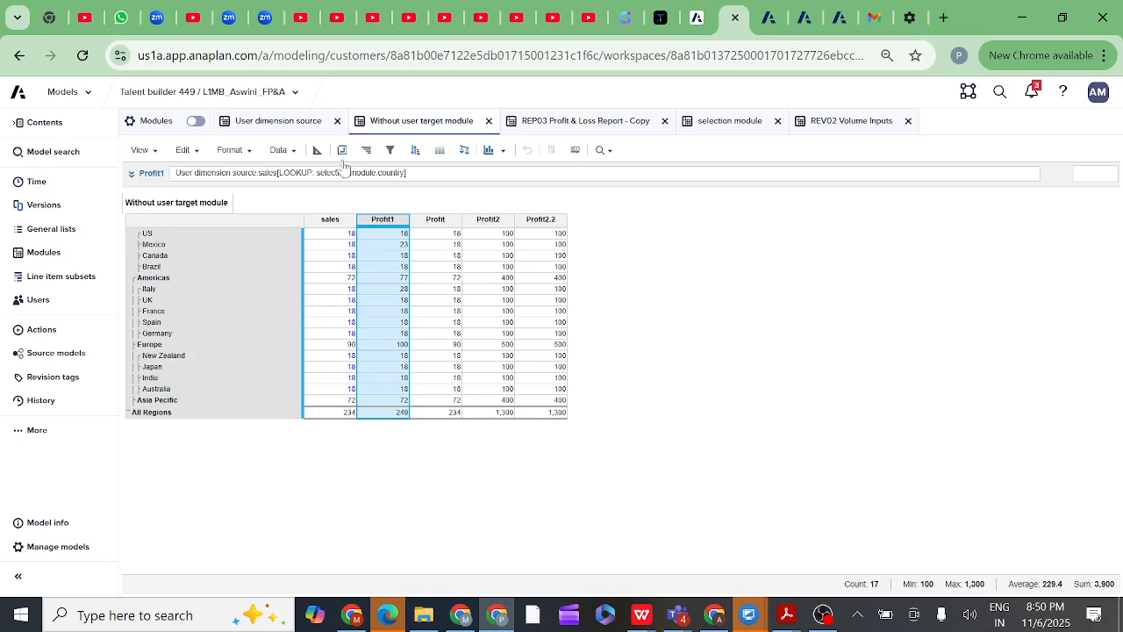
click(342, 153)
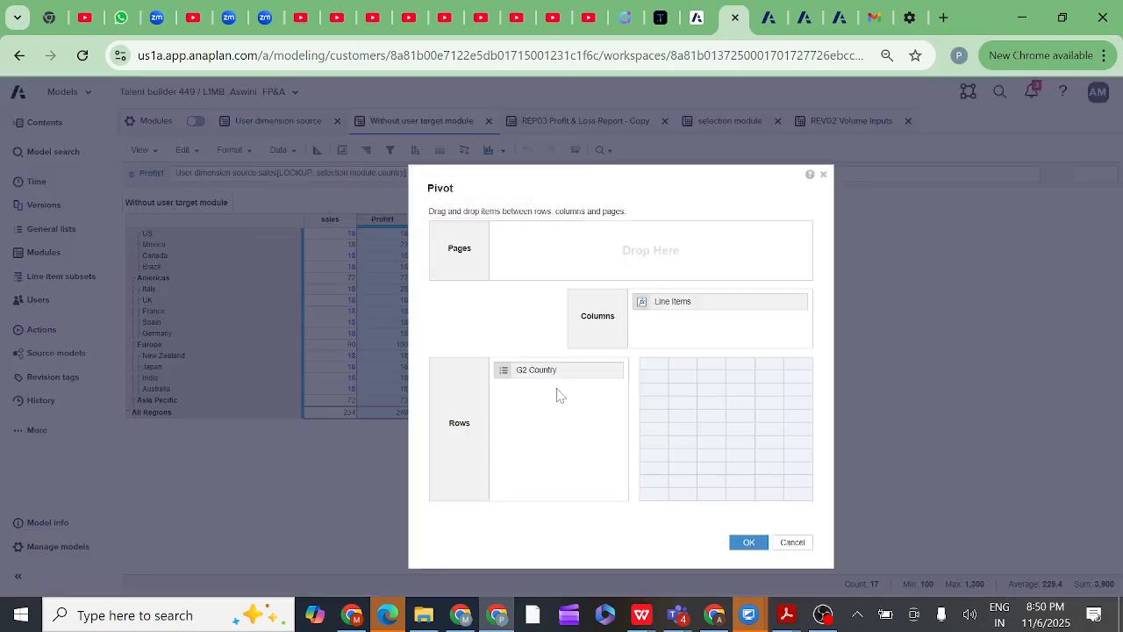
click(825, 174)
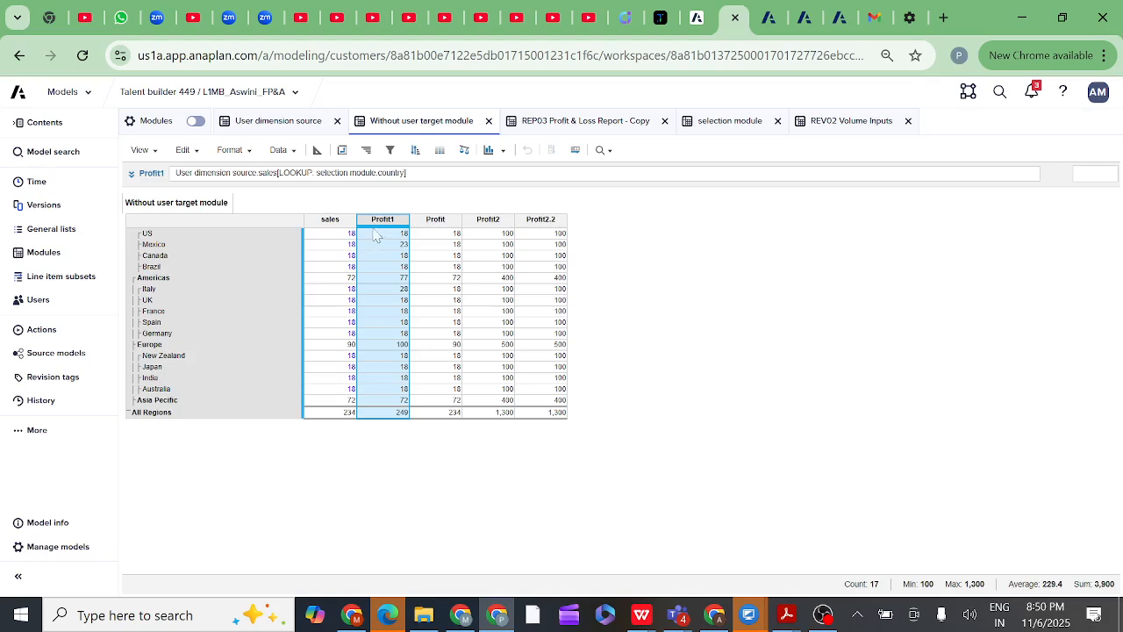
Step: Inspect the Profit line item's SELECT formula and the US row with its ALL total in the User dimension source module
click(433, 221)
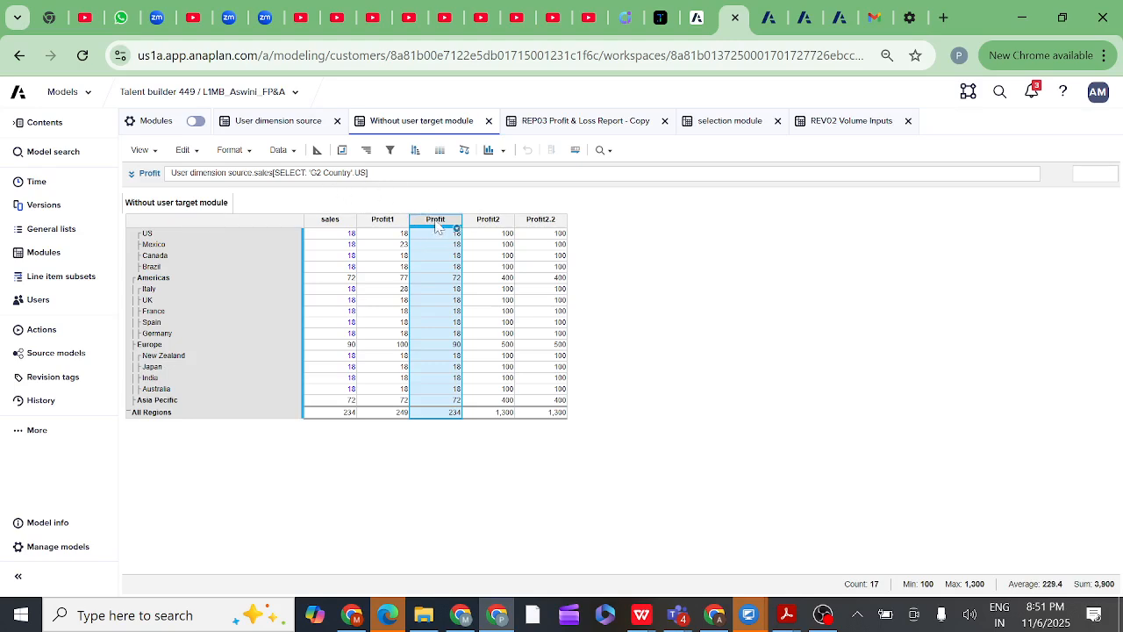
click(292, 123)
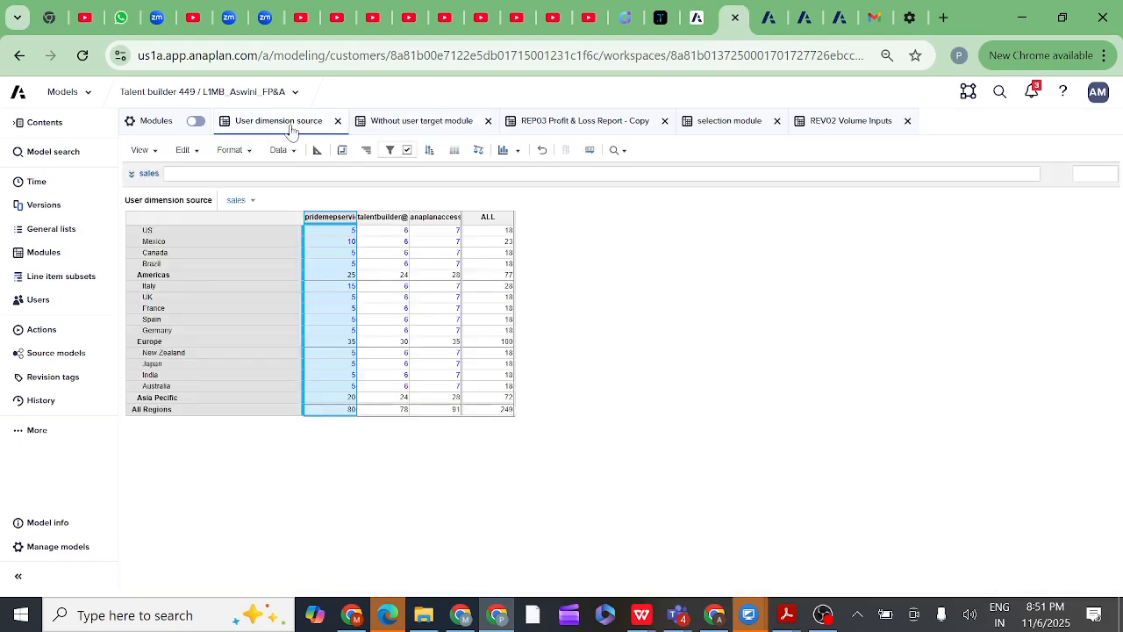
click(230, 232)
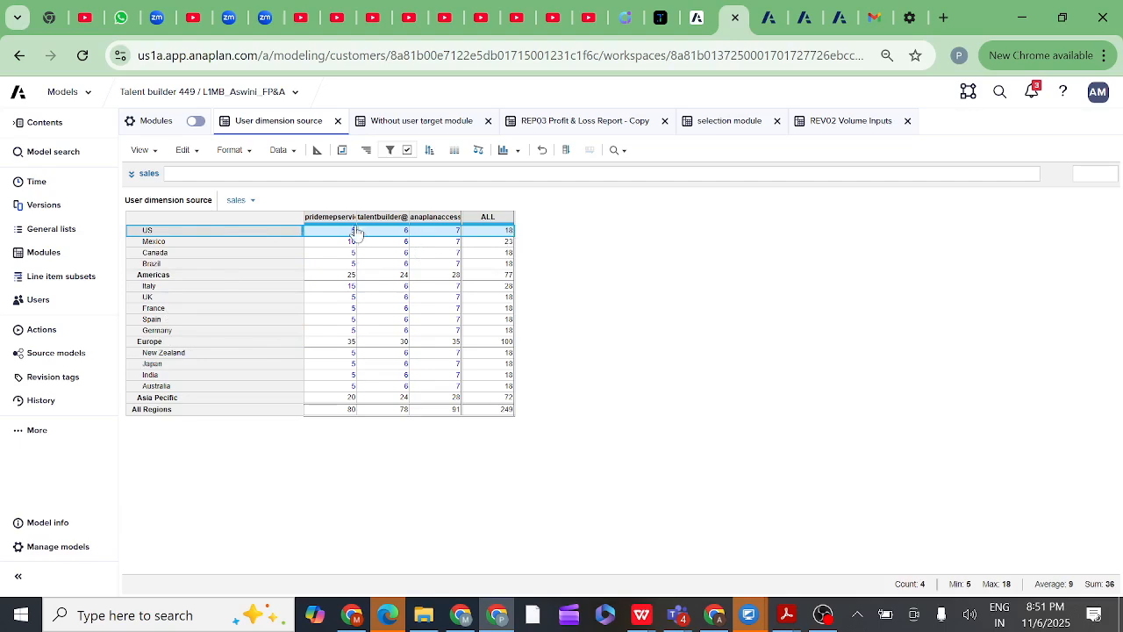
click(503, 233)
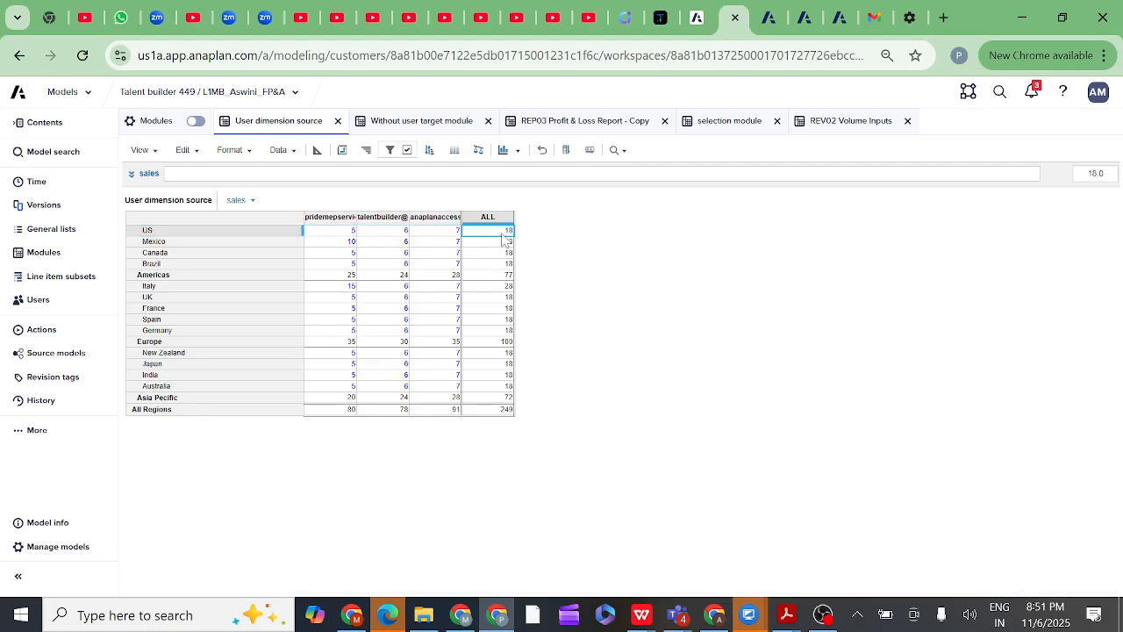
Step: Open the formula editor for the Profit line item in the Without user target module and clear its entire formula
click(406, 132)
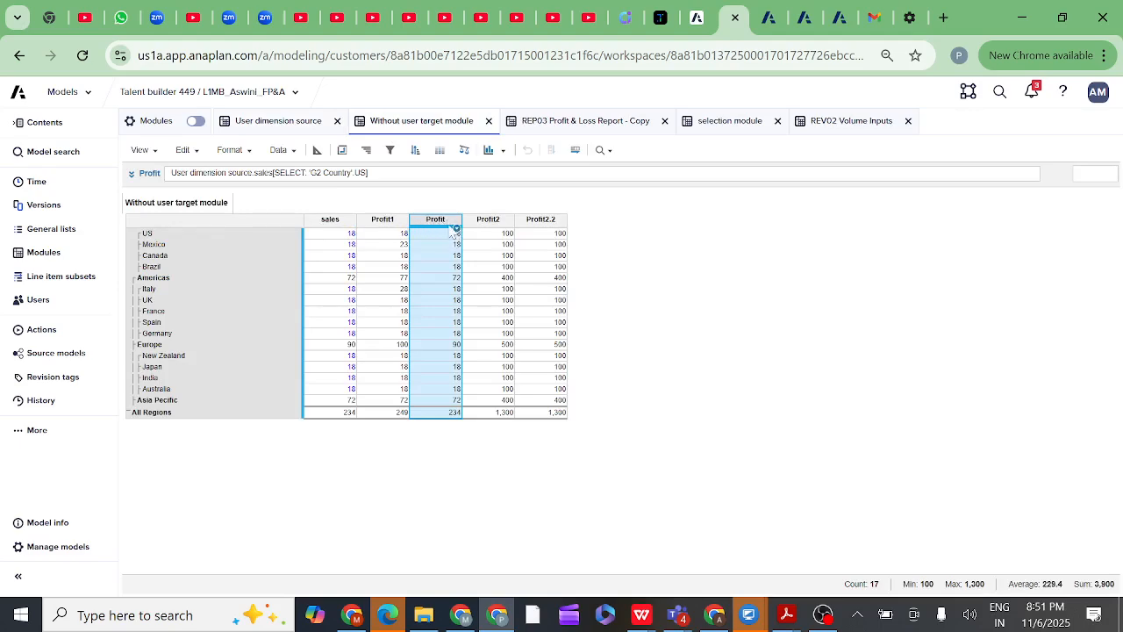
click(131, 175)
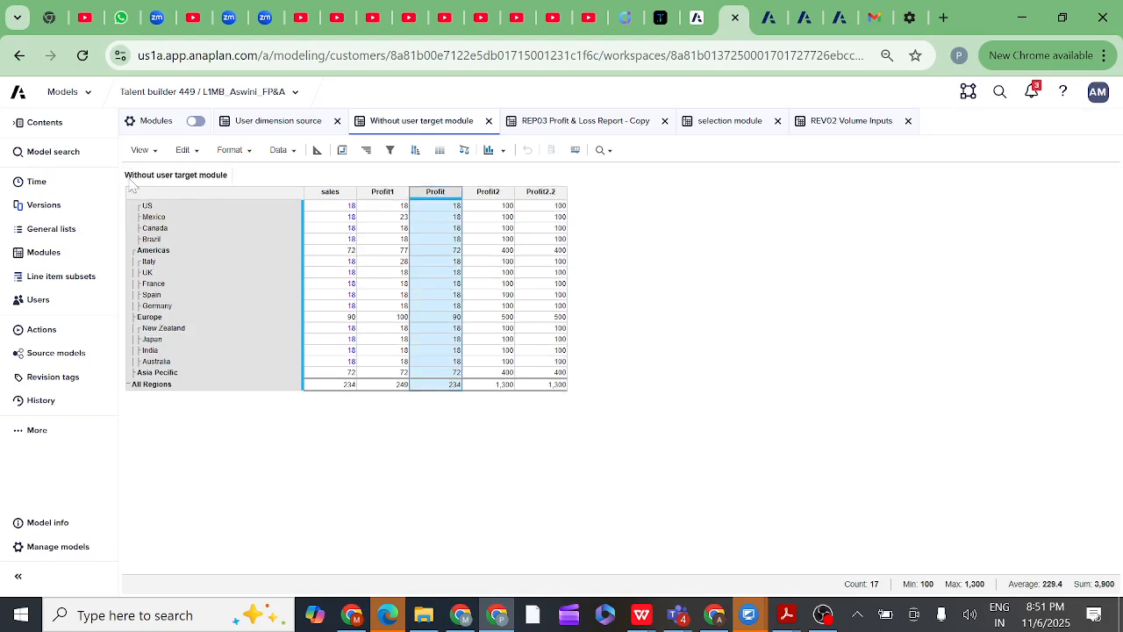
click(262, 457)
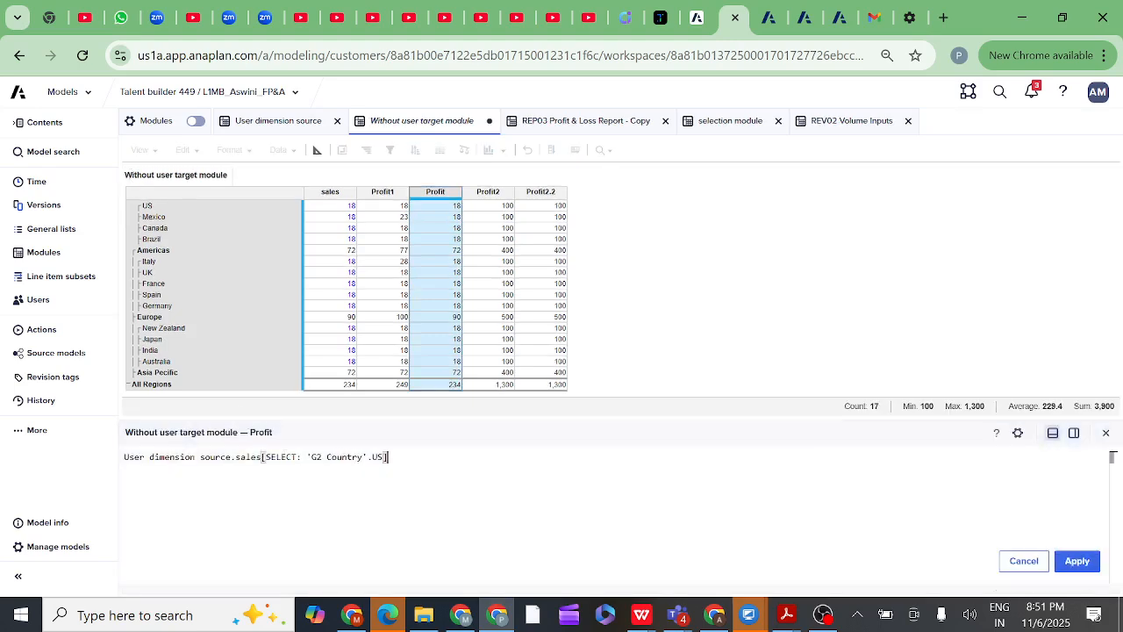
key(BackSpace)
key(BackSpace)
key(BackSpace)
key(BackSpace)
key(BackSpace)
key(BackSpace)
key(BackSpace)
key(BackSpace)
key(BackSpace)
key(BackSpace)
key(BackSpace)
key(BackSpace)
key(BackSpace)
key(BackSpace)
key(BackSpace)
key(BackSpace)
key(BackSpace)
key(BackSpace)
key(BackSpace)
key(BackSpace)
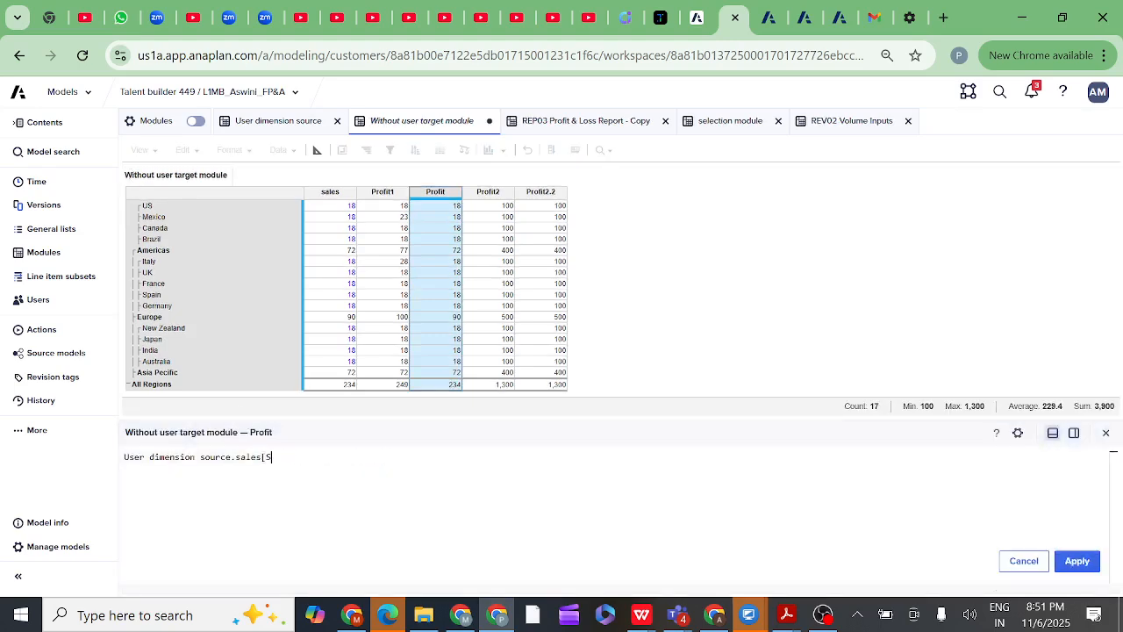
key(BackSpace)
key(BackSpace)
key(BackSpace)
key(BackSpace)
key(BackSpace)
key(BackSpace)
key(BackSpace)
key(BackSpace)
key(BackSpace)
key(BackSpace)
key(BackSpace)
key(BackSpace)
key(BackSpace)
key(BackSpace)
key(BackSpace)
key(BackSpace)
key(BackSpace)
key(BackSpace)
key(BackSpace)
key(BackSpace)
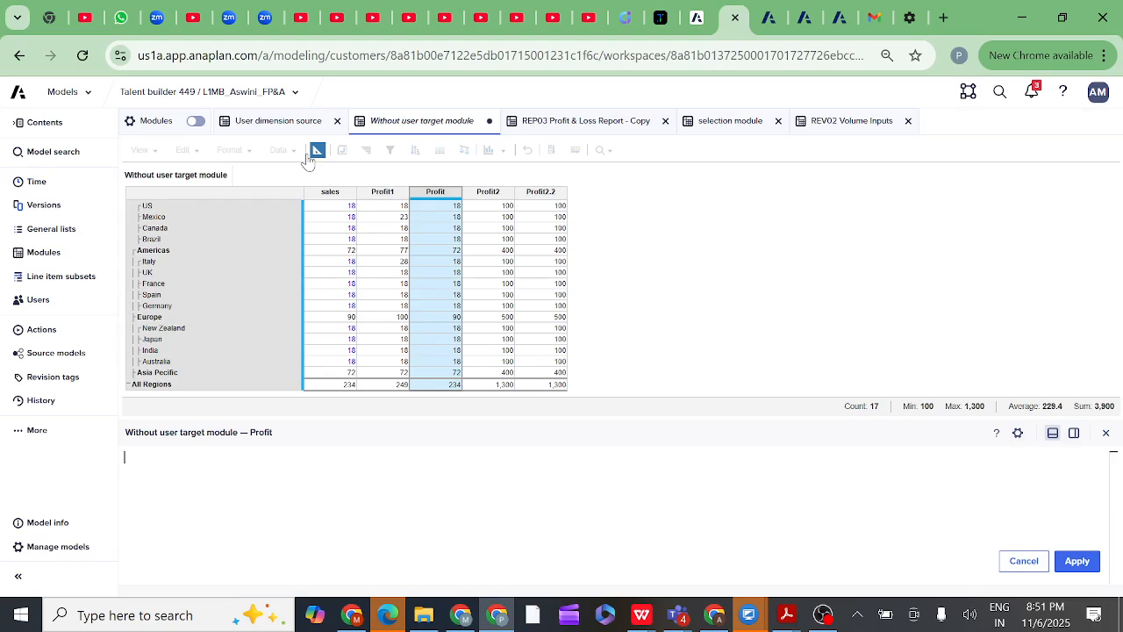
Step: Start the Profit formula with the sales line item from User dimension source, followed by a SELECT function in square brackets
click(258, 121)
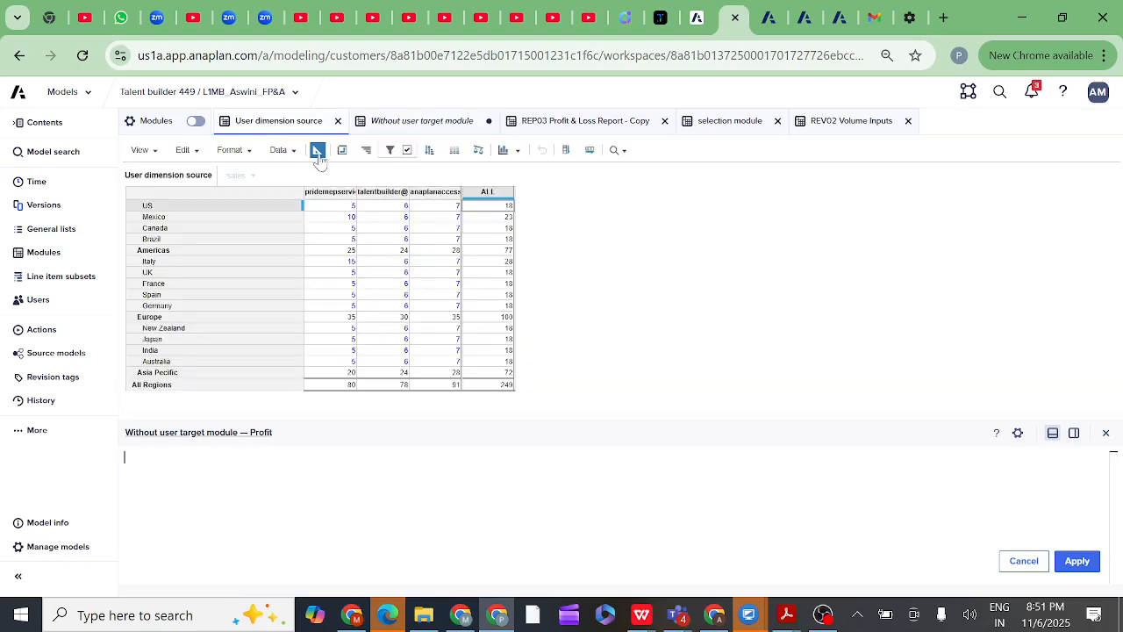
click(317, 151)
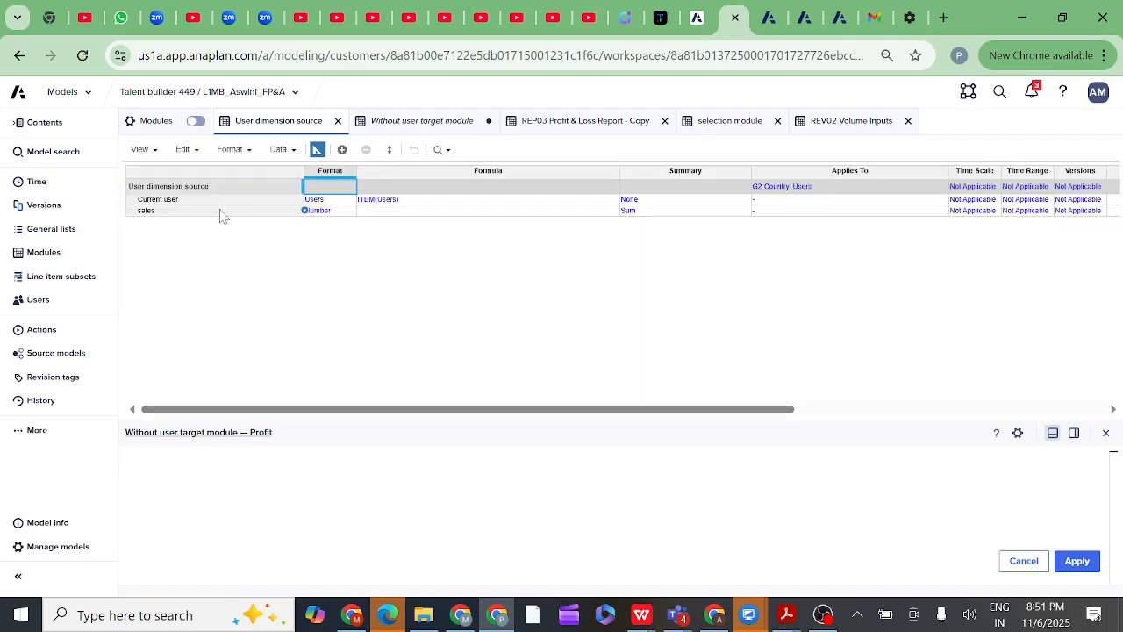
click(212, 214)
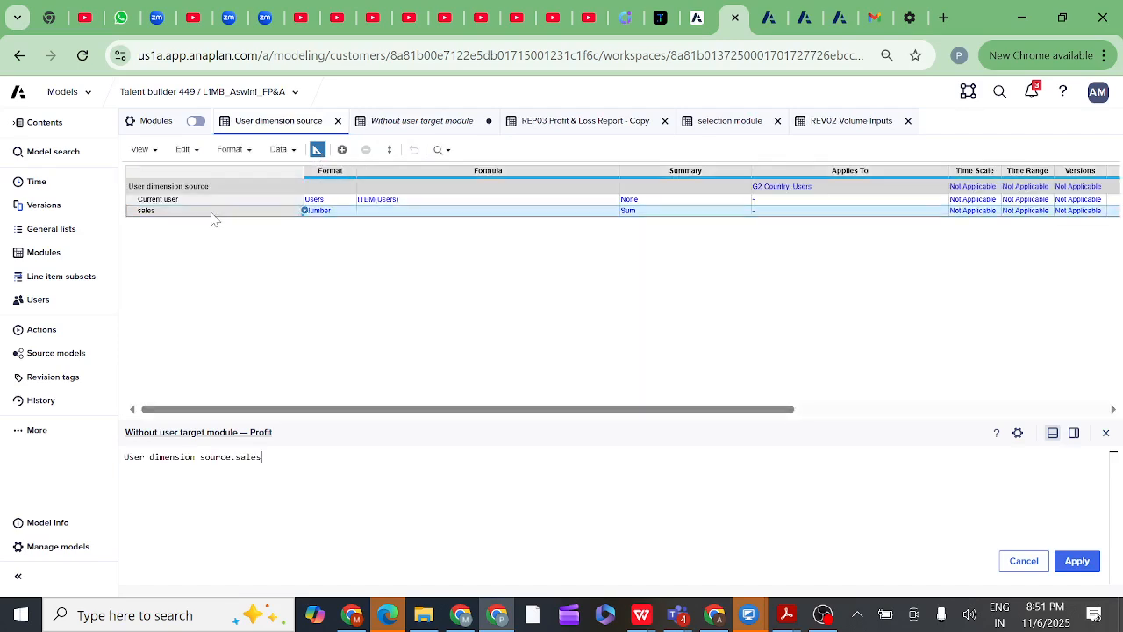
text([)
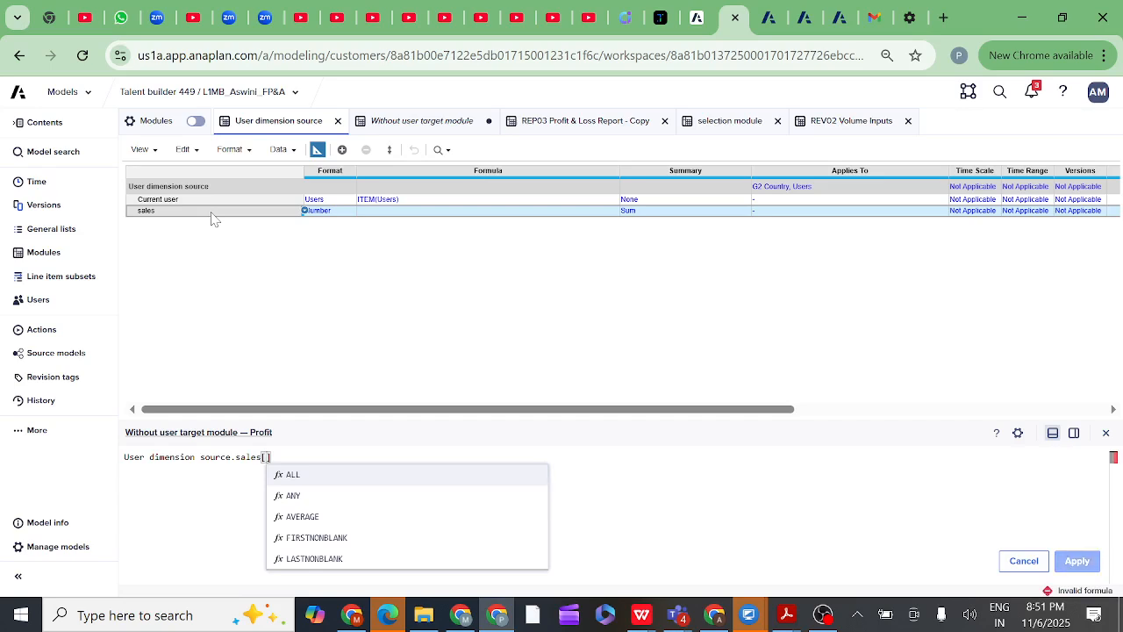
text(S)
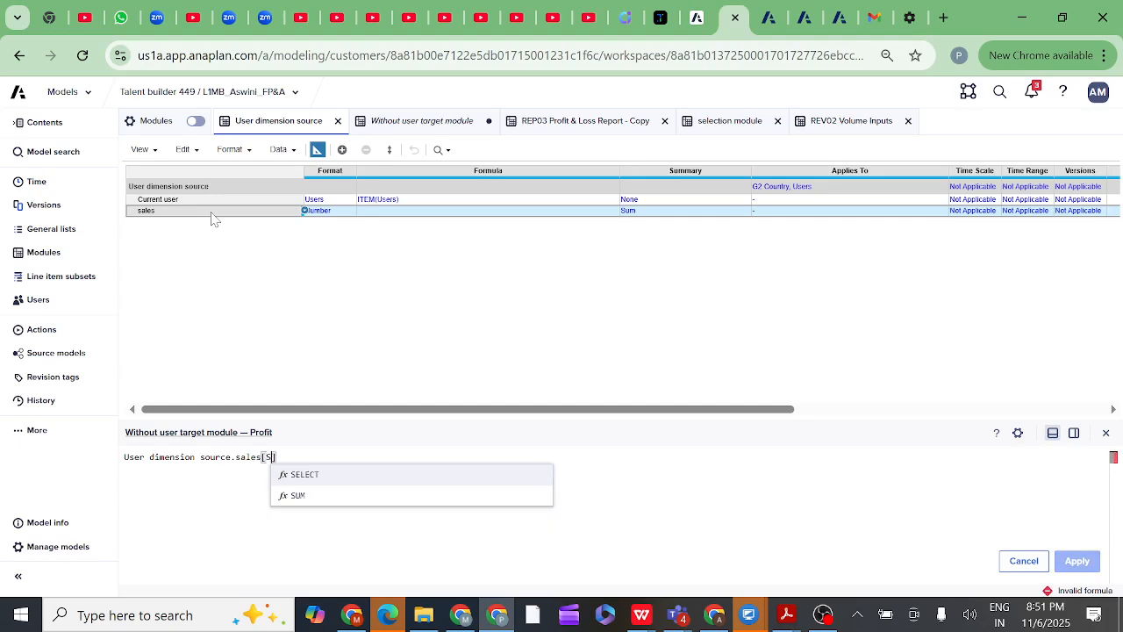
click(306, 476)
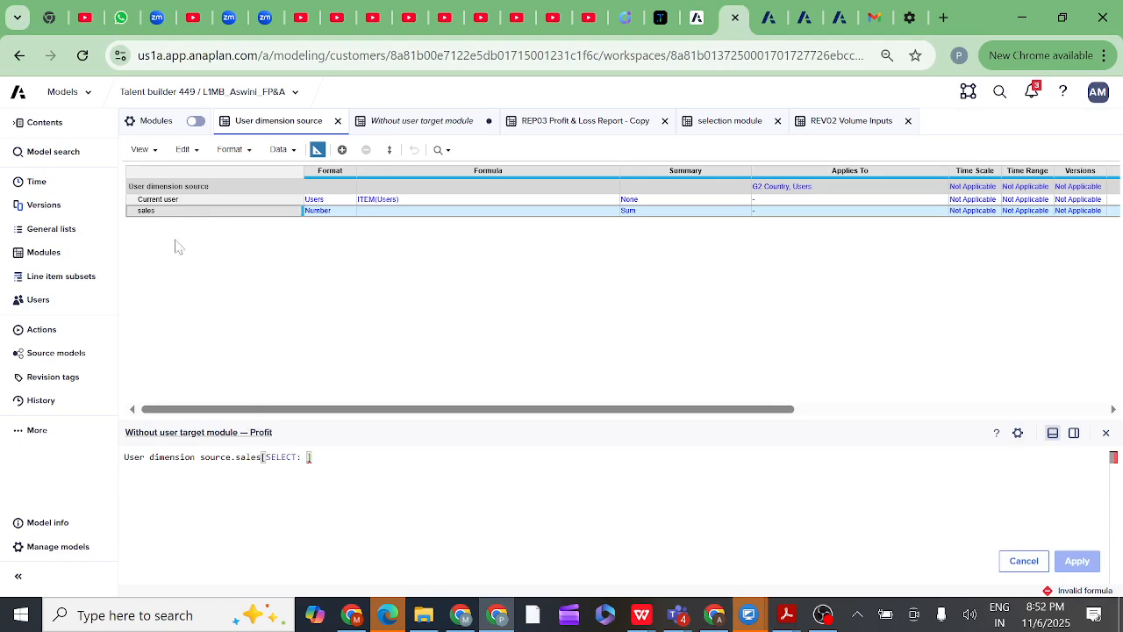
Step: Find the G2 Country list among the general lists and open its items in grid view
click(60, 238)
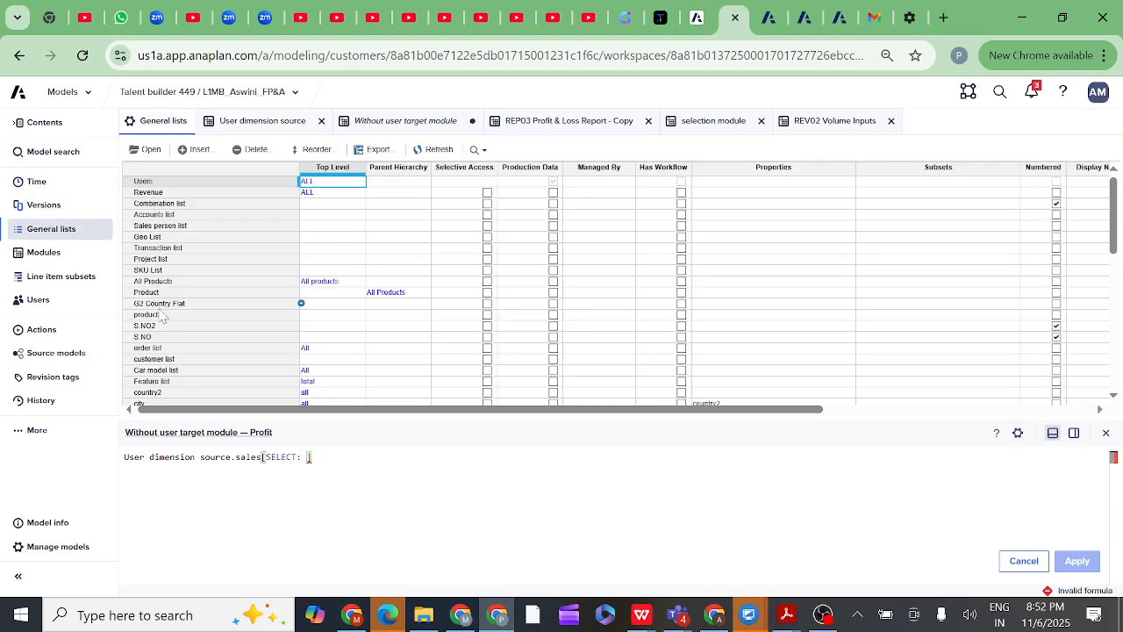
scroll(202, 338, down, 4)
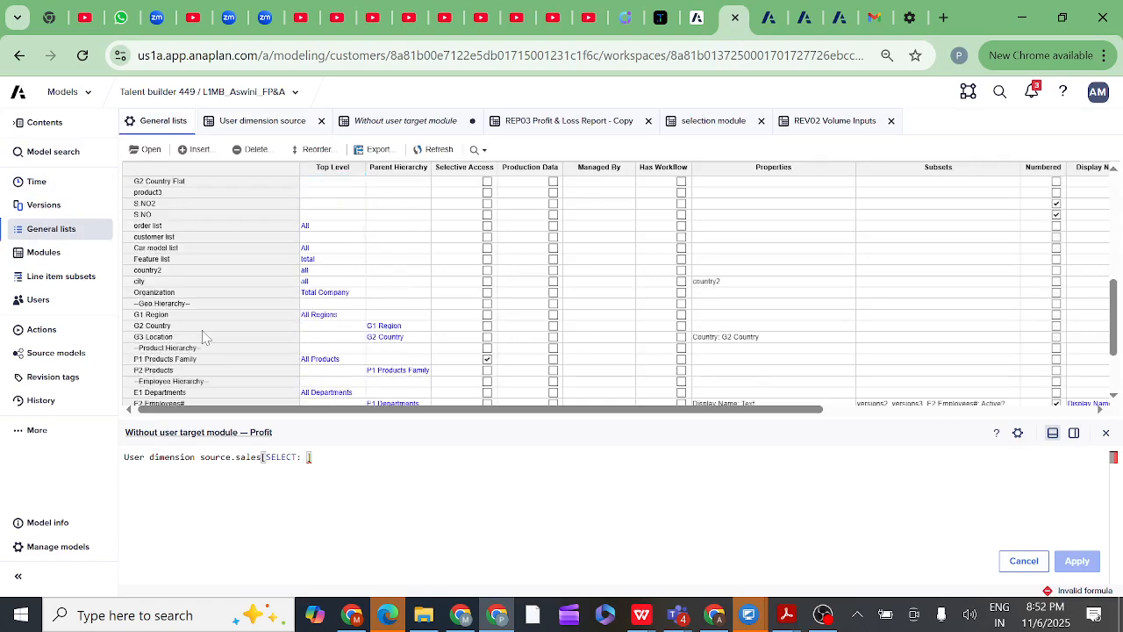
click(154, 316)
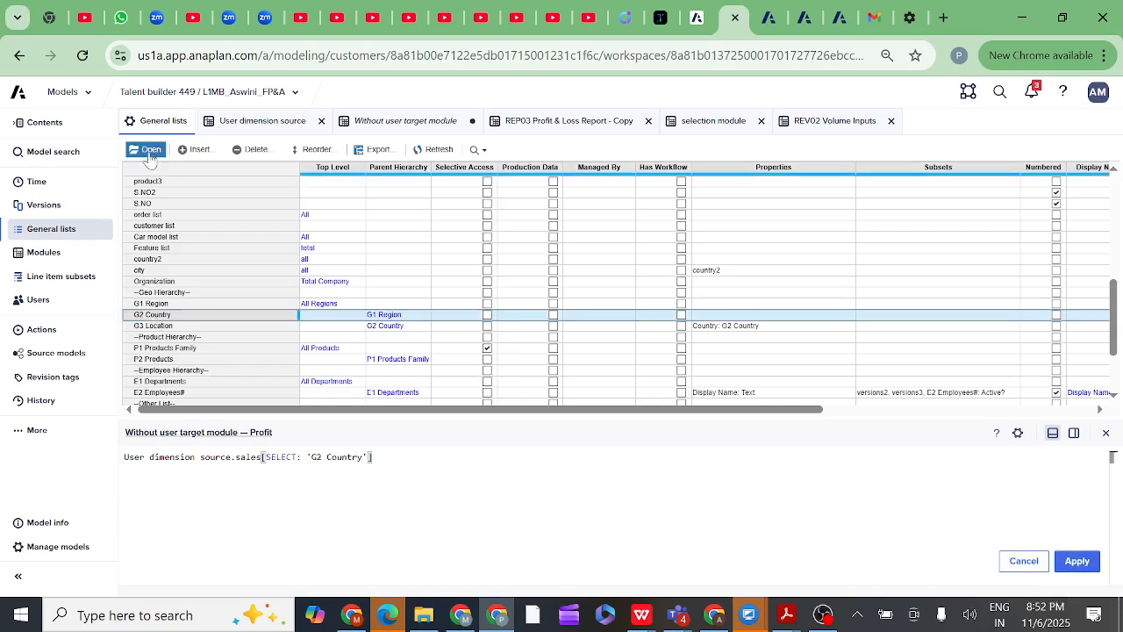
click(148, 153)
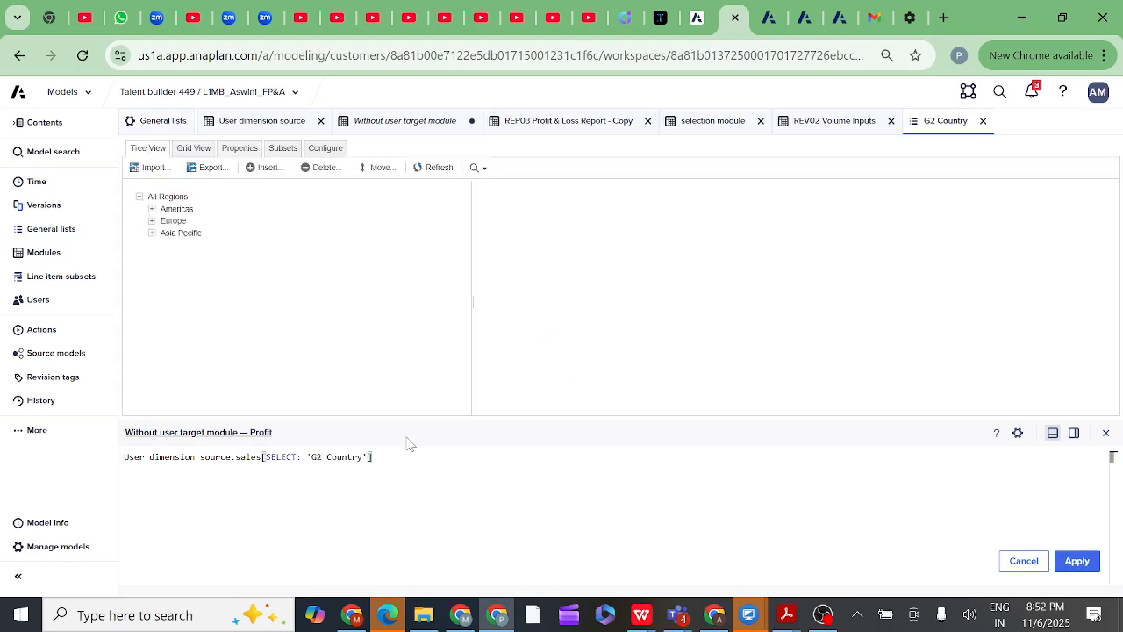
click(194, 149)
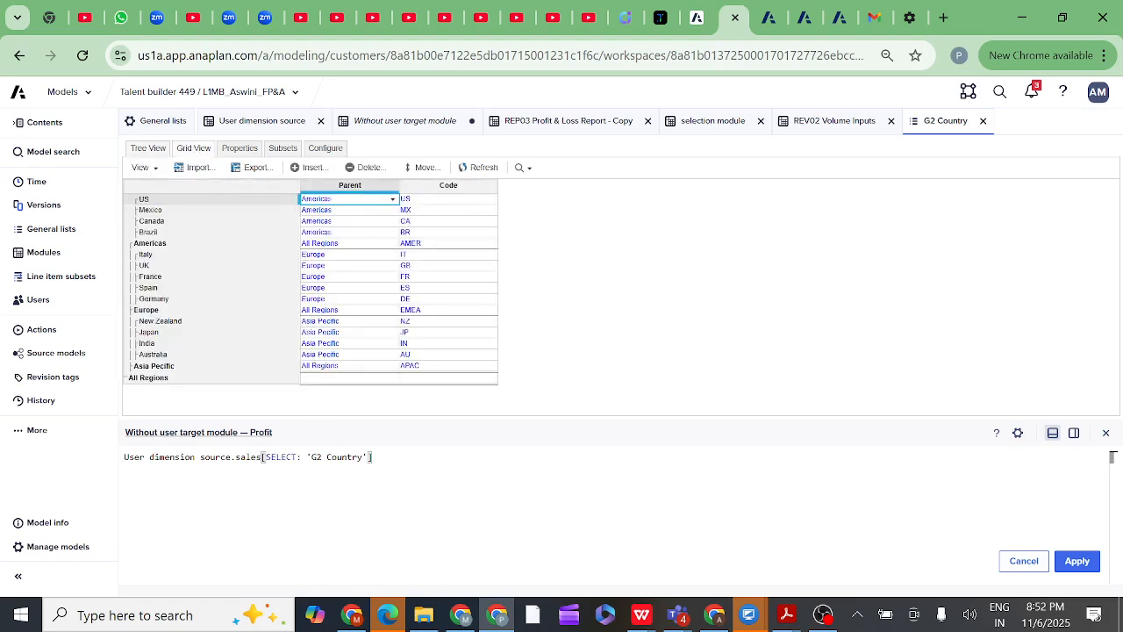
Step: Replace the bare 'G2 Country' reference in the Profit formula's SELECT with 'G2 Country'.US and apply the formula
key(BackSpace)
key(BackSpace)
key(BackSpace)
key(BackSpace)
key(BackSpace)
key(BackSpace)
key(BackSpace)
key(BackSpace)
key(BackSpace)
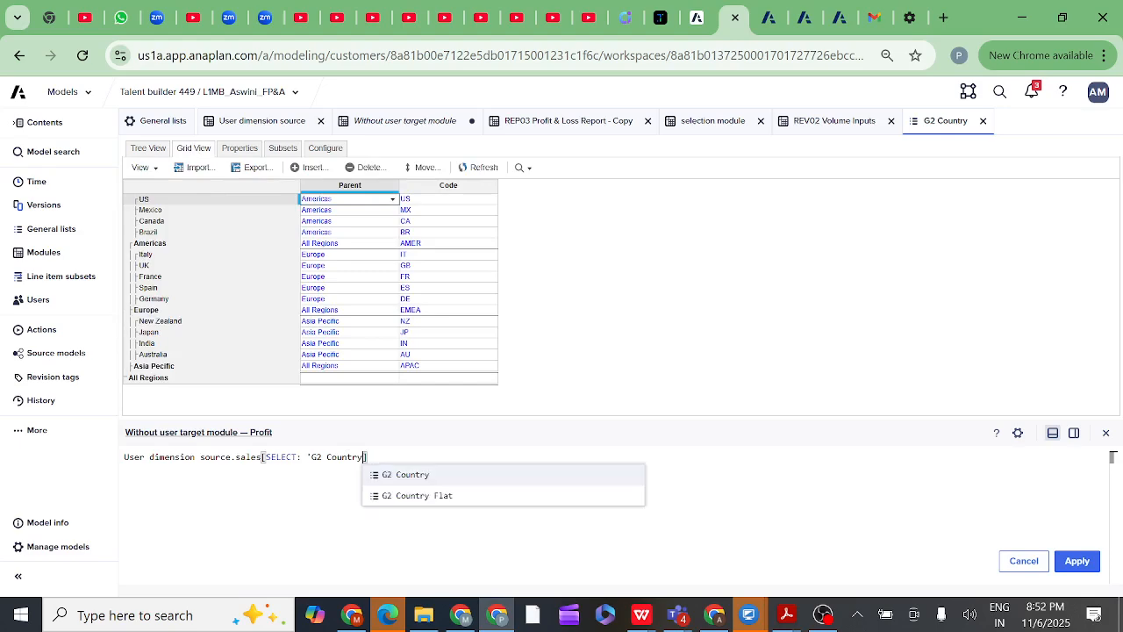
key(BackSpace)
key(BackSpace)
key(BackSpace)
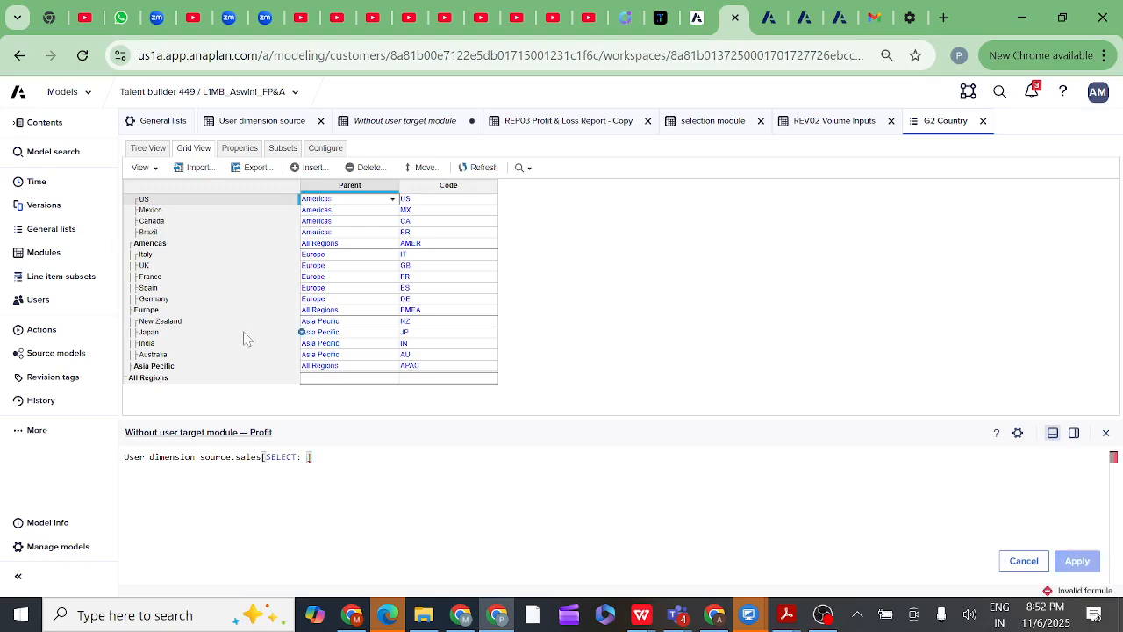
click(152, 203)
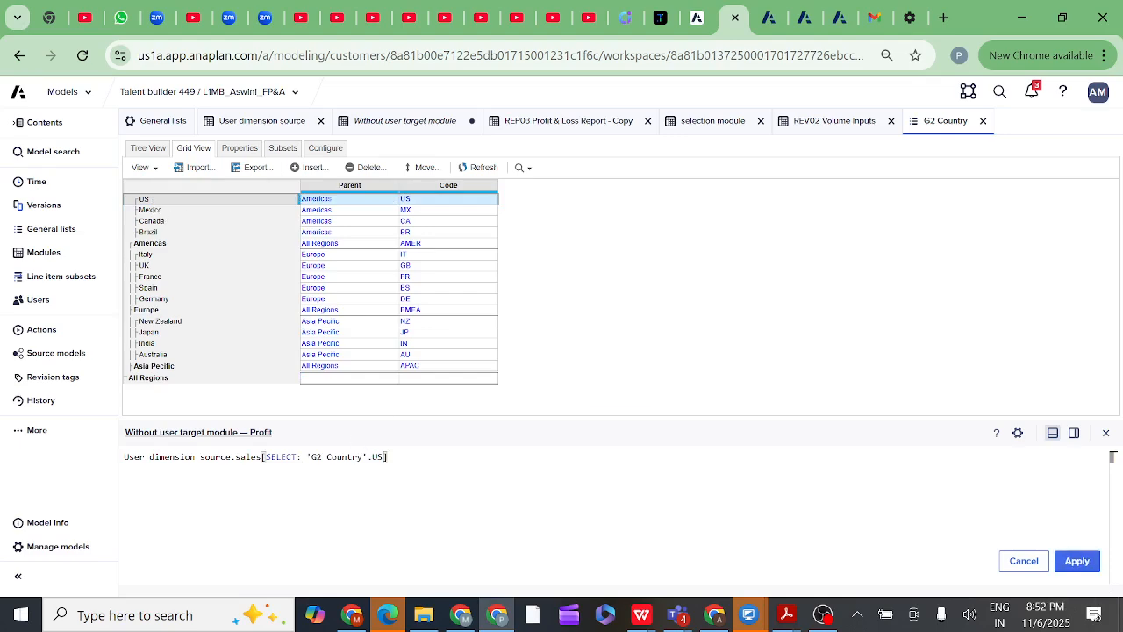
click(1078, 562)
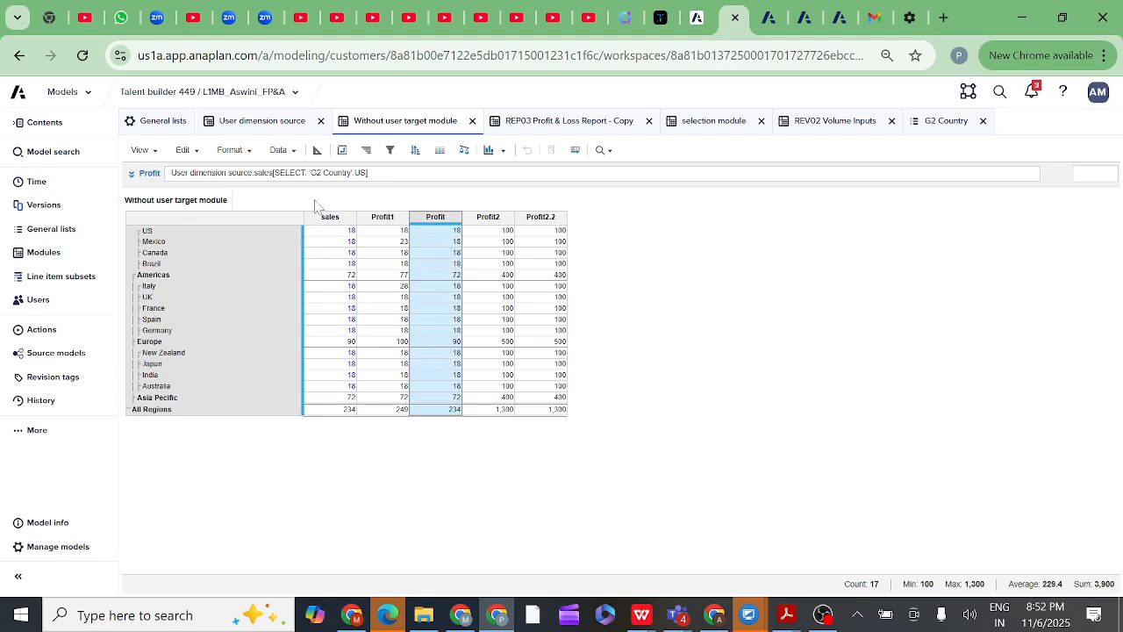
Step: Set the first user's US sales to 10 in User dimension source, and check the Profit column in Without user target module
click(262, 123)
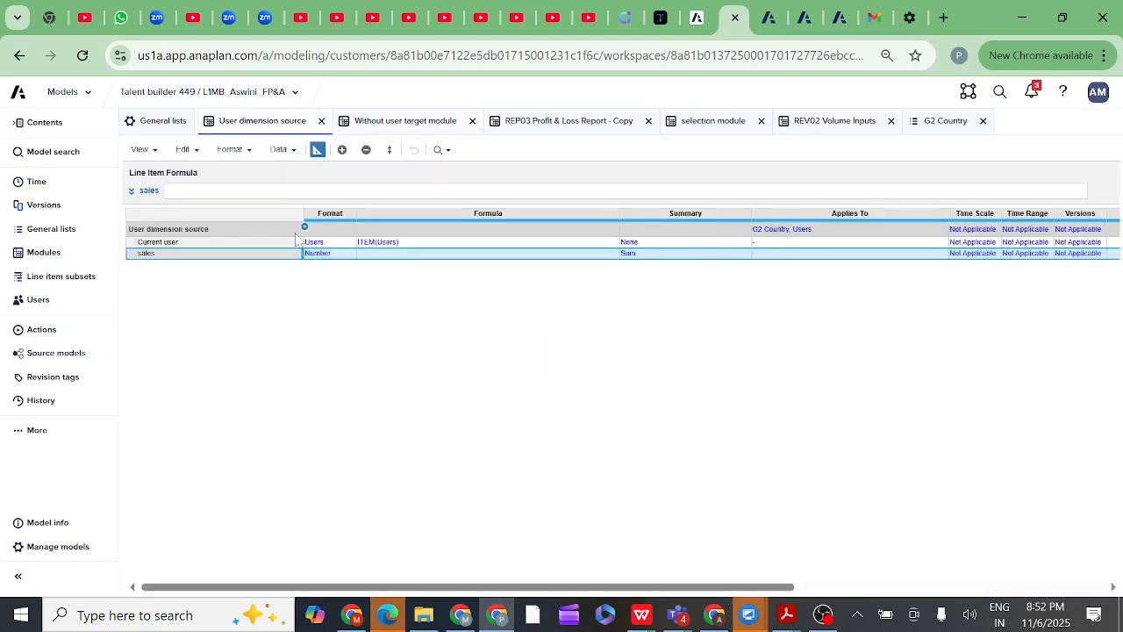
click(317, 151)
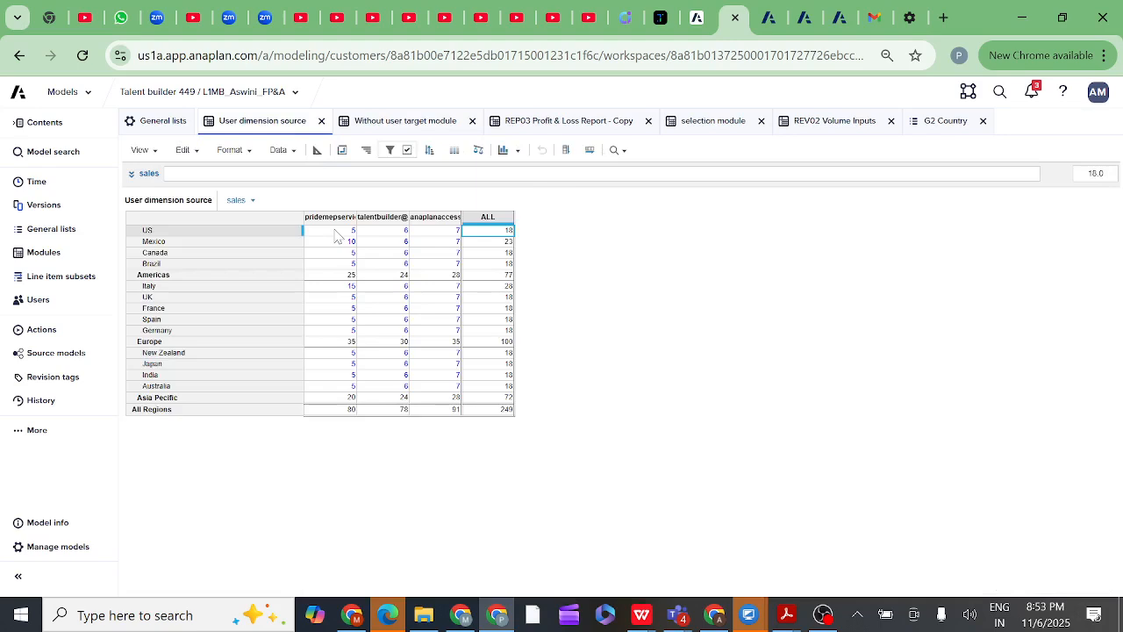
double_click(334, 231)
key(BackSpace)
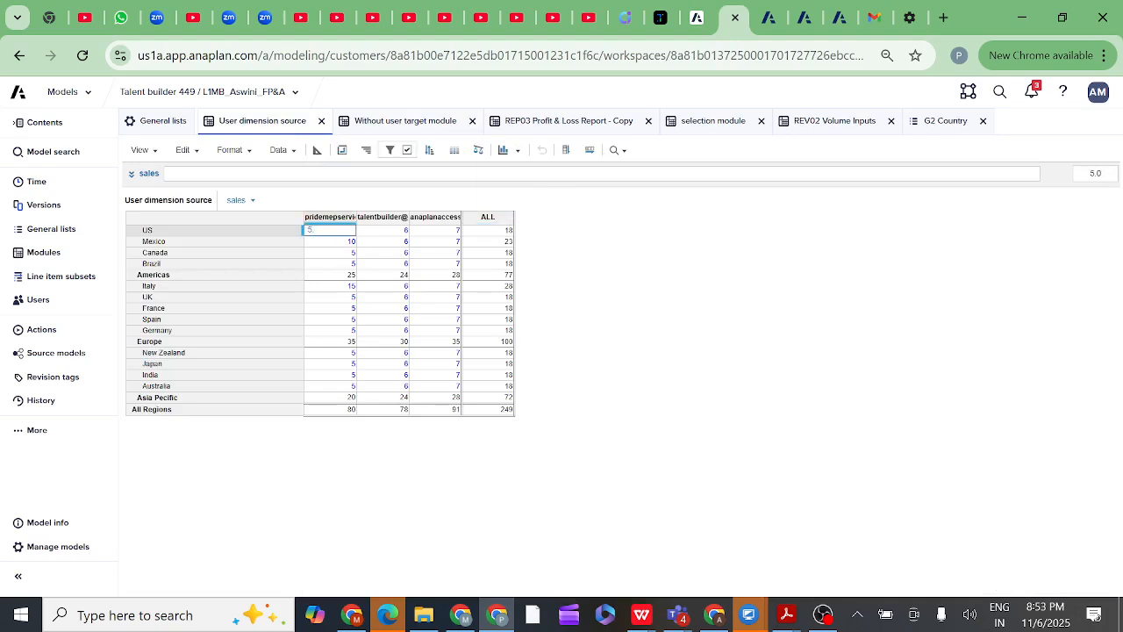
text(10)
click(628, 264)
click(408, 123)
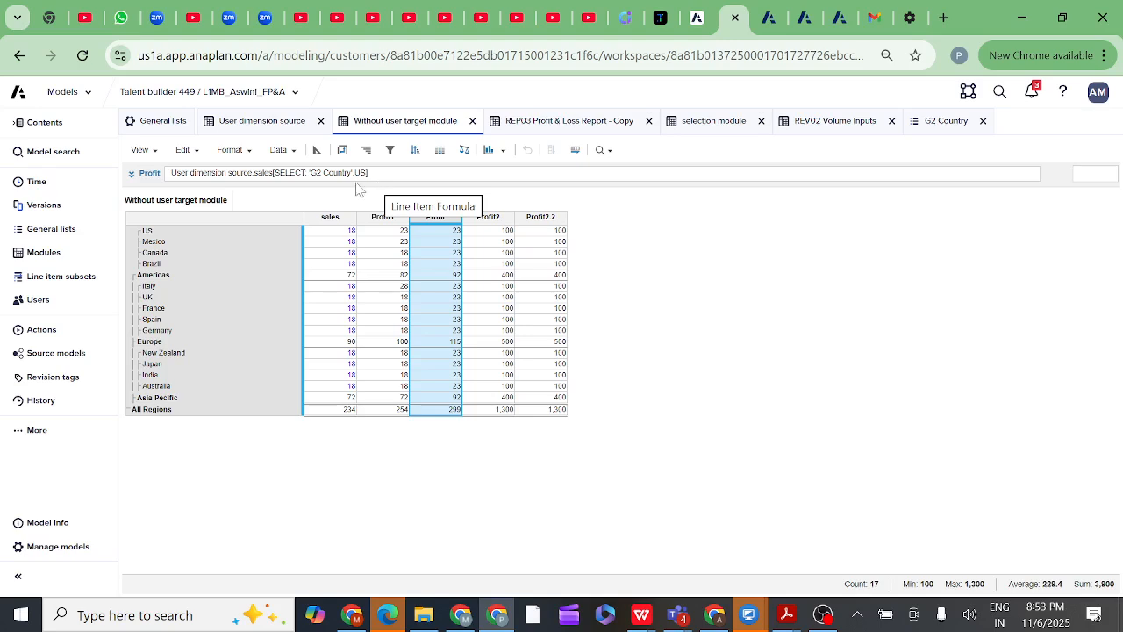
Step: Change the SELECT in the Profit formula to 'G1 Region'.All Regions, picking All Regions from the G2 Country list, and apply it
click(132, 175)
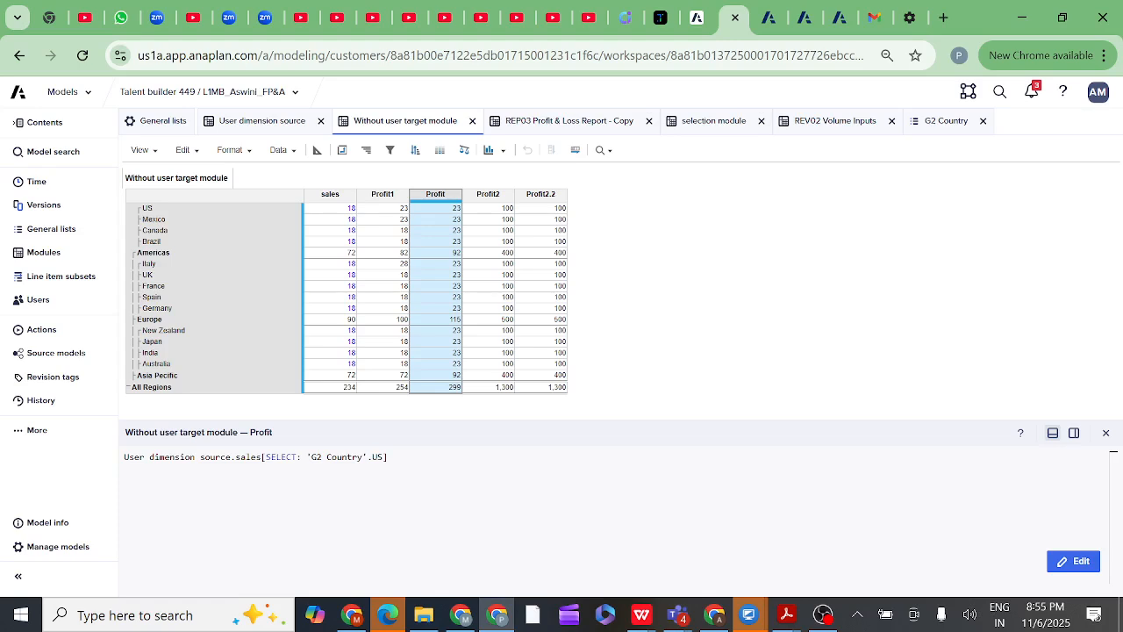
click(388, 457)
key(BackSpace)
key(BackSpace)
key(BackSpace)
key(BackSpace)
key(BackSpace)
key(BackSpace)
key(BackSpace)
key(BackSpace)
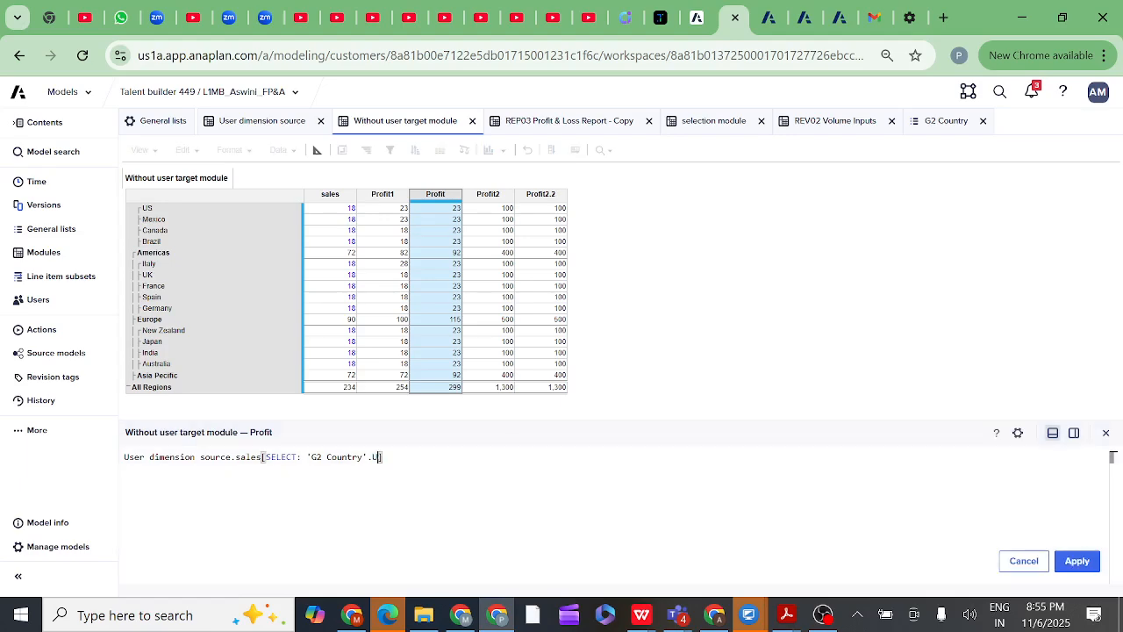
key(BackSpace)
key(BackSpace)
key(BackSpace)
key(BackSpace)
key(BackSpace)
key(BackSpace)
key(BackSpace)
key(BackSpace)
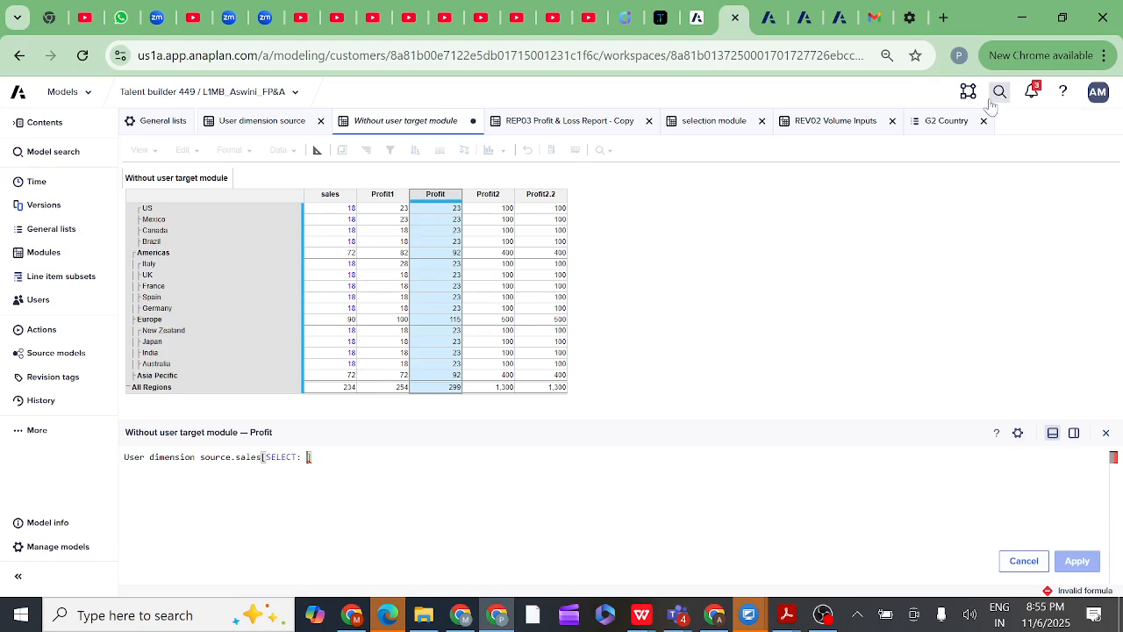
click(946, 121)
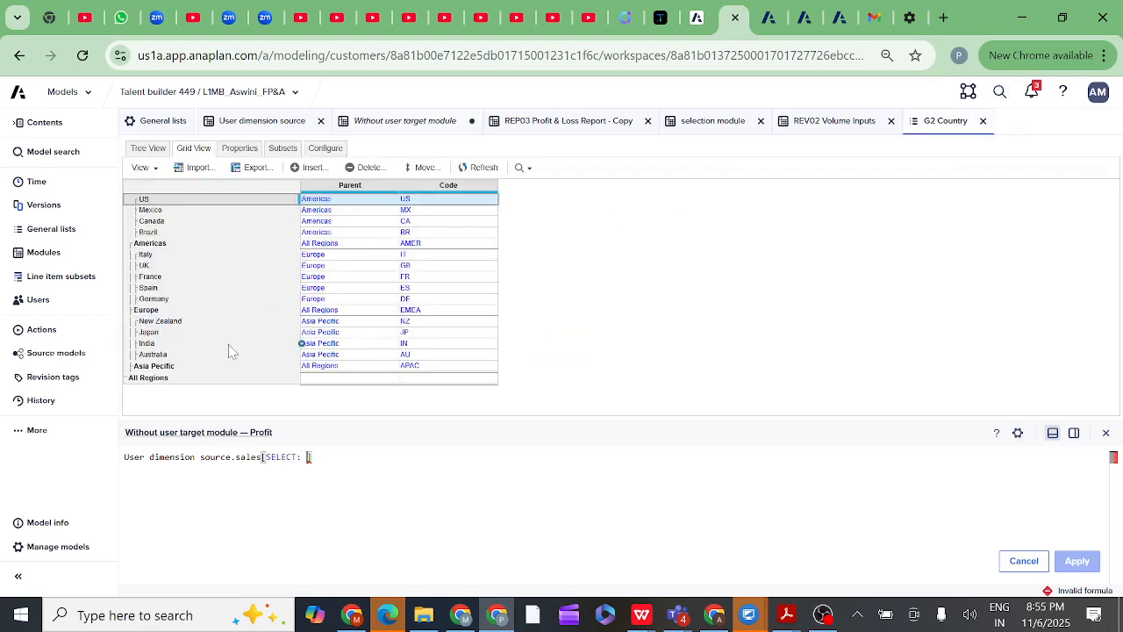
click(154, 381)
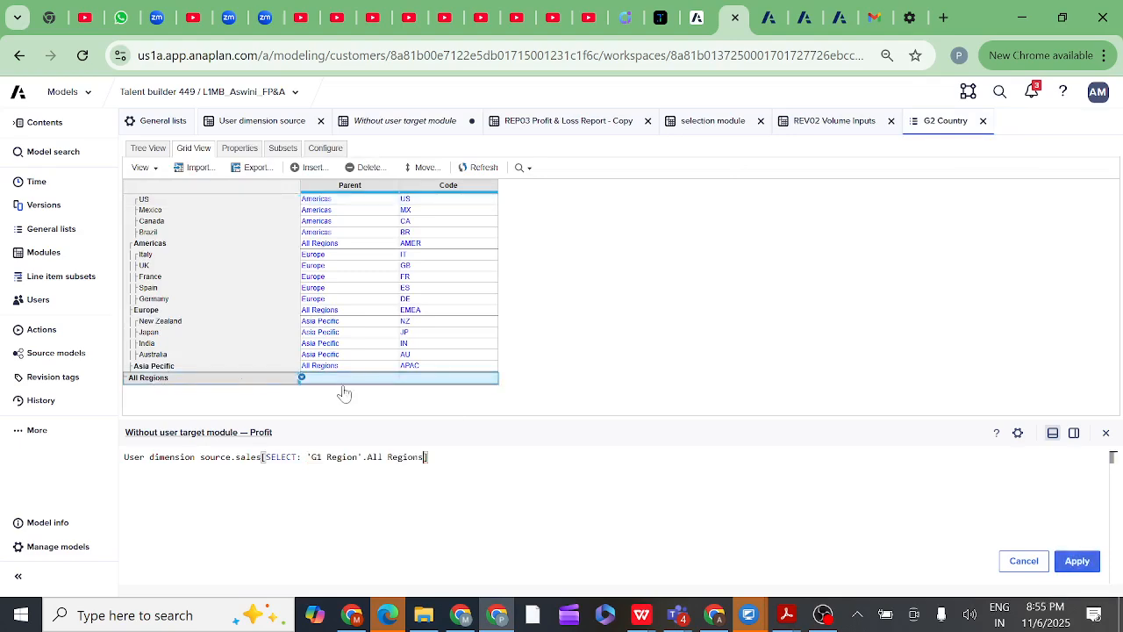
click(1076, 566)
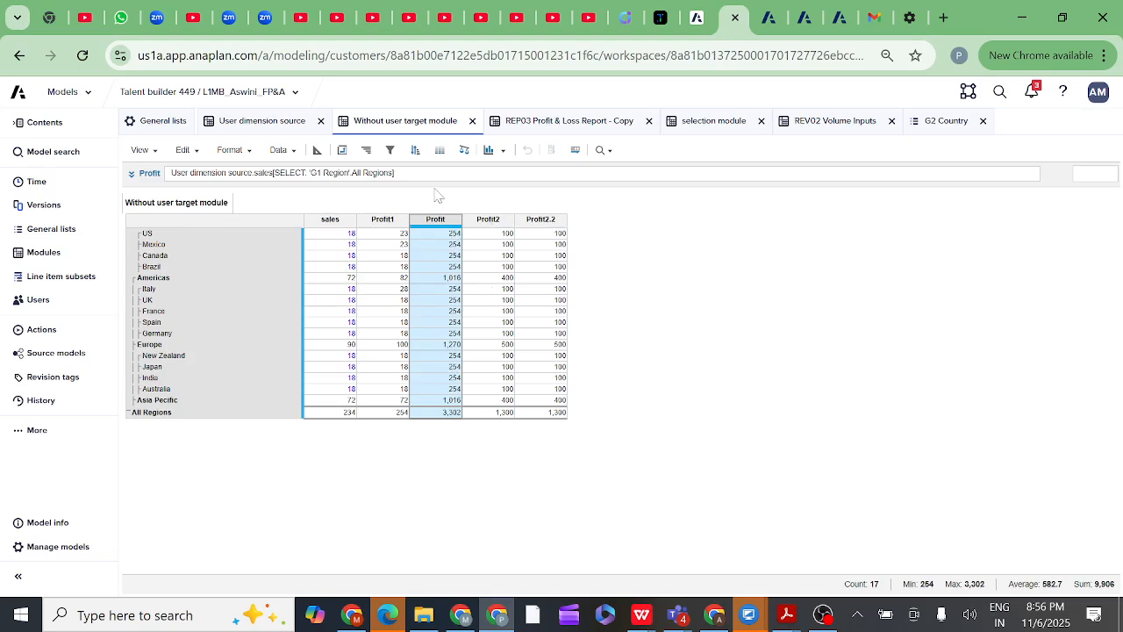
Step: Compare the All Regions total row in User dimension source with the Profit column in Without user target module
click(284, 124)
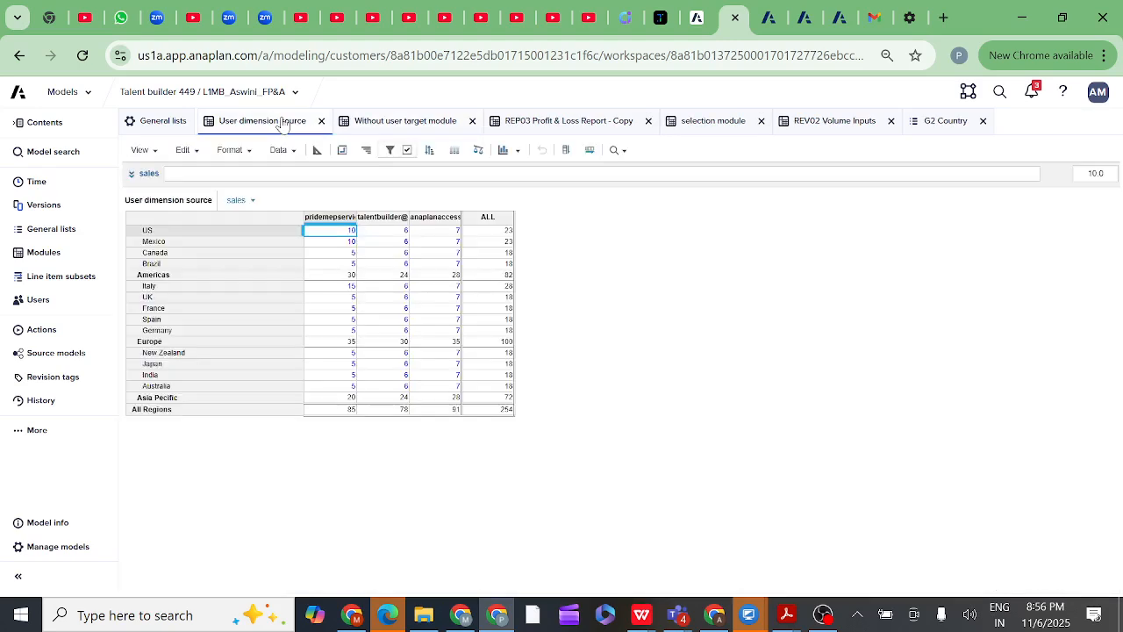
click(213, 410)
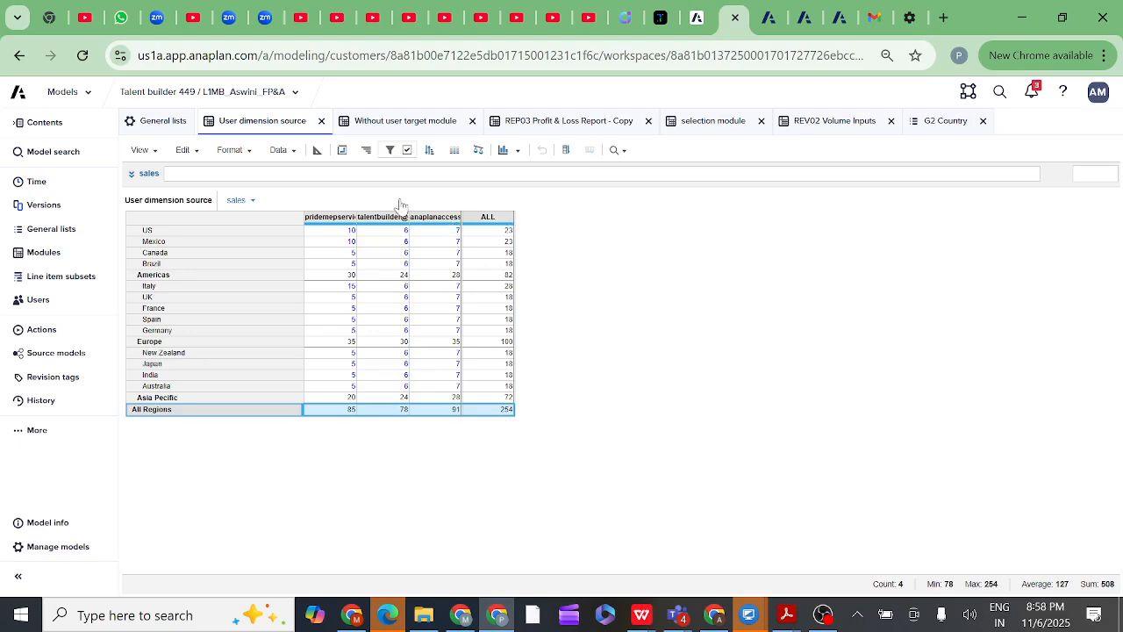
click(419, 130)
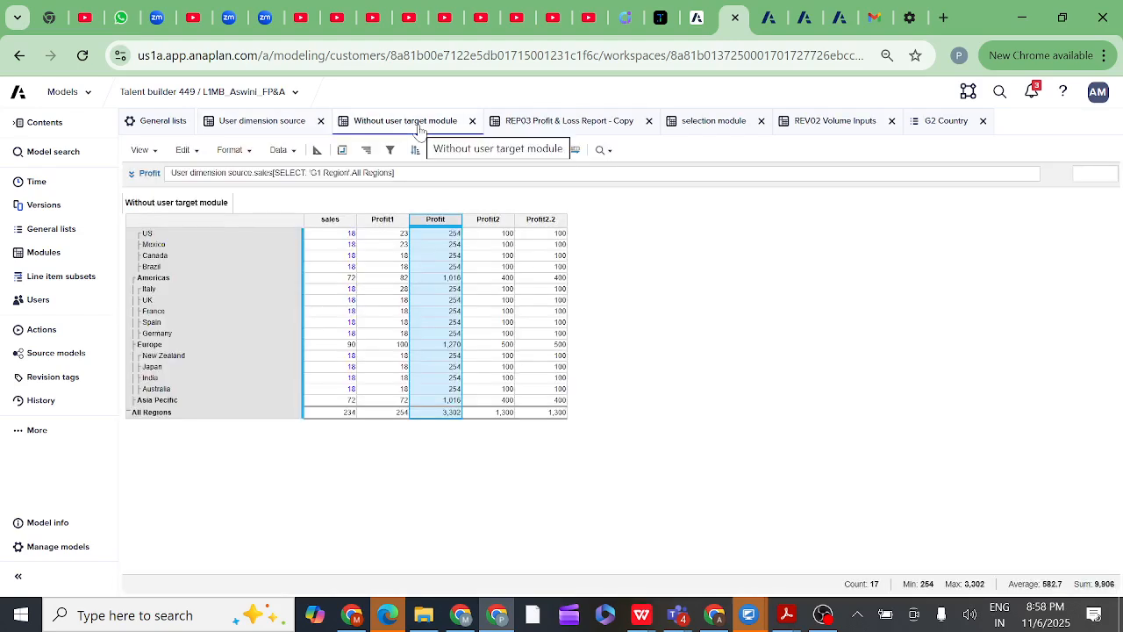
Step: Restore the Profit formula to User dimension source.sales[SELECT: 'G2 Country'.US] by copying it from the line item's notes
click(317, 151)
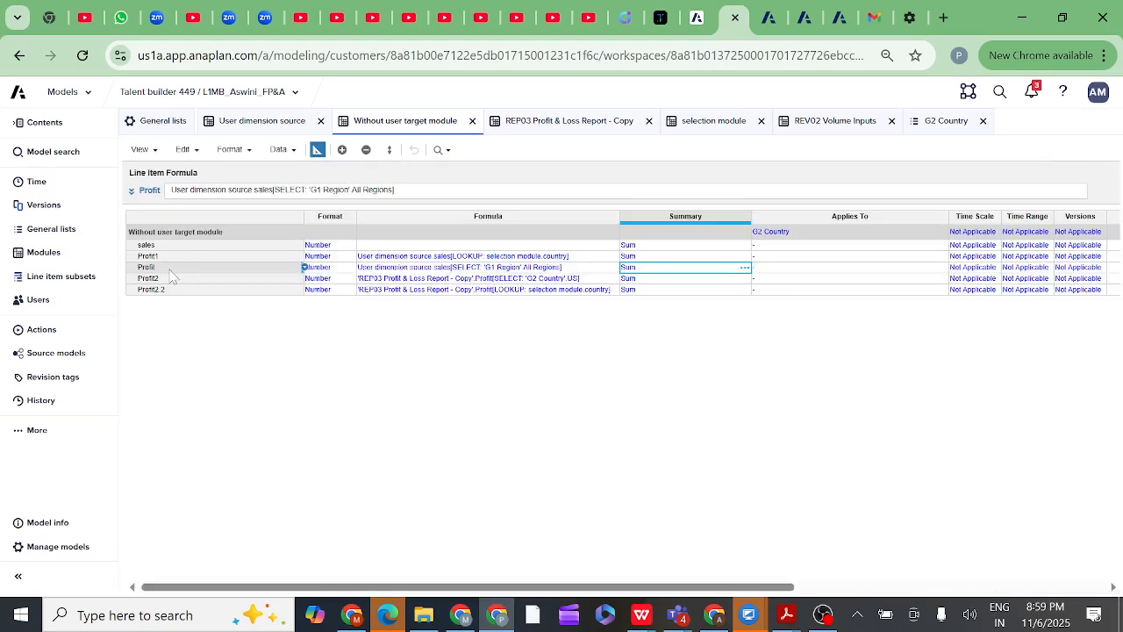
click(171, 270)
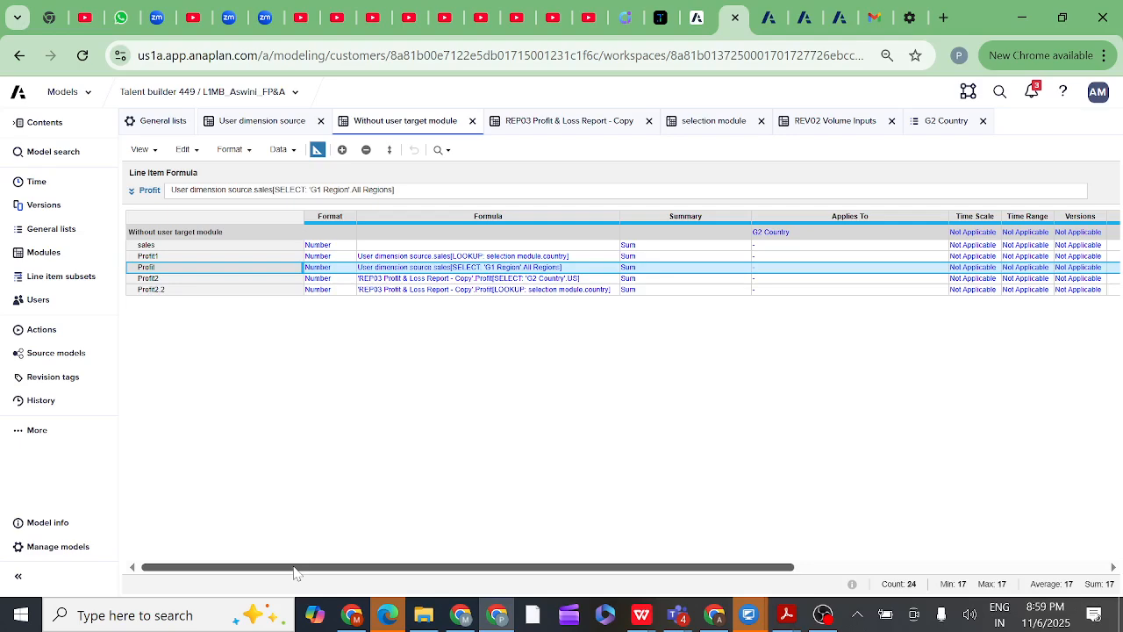
drag(294, 572, 367, 568)
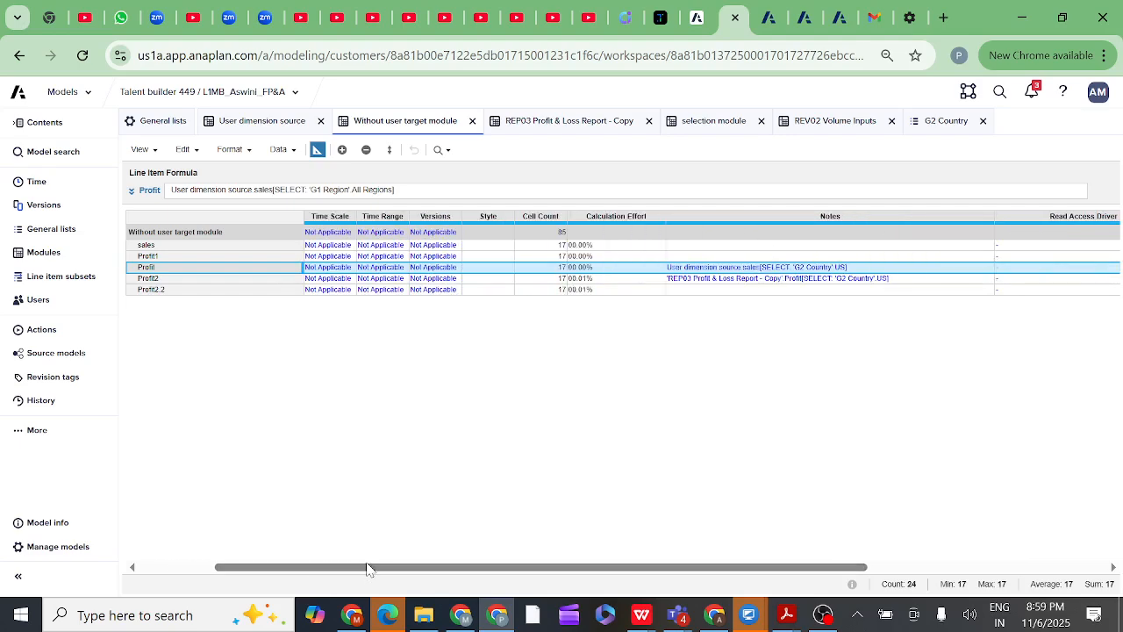
click(695, 270)
key(ctrl+c)
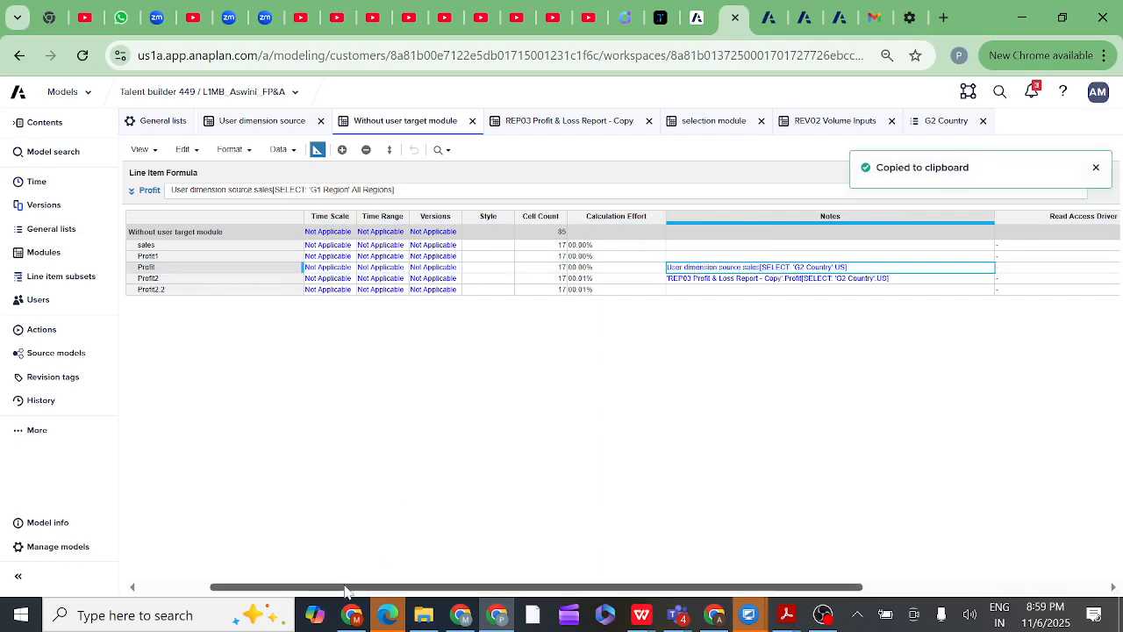
drag(345, 590, 263, 592)
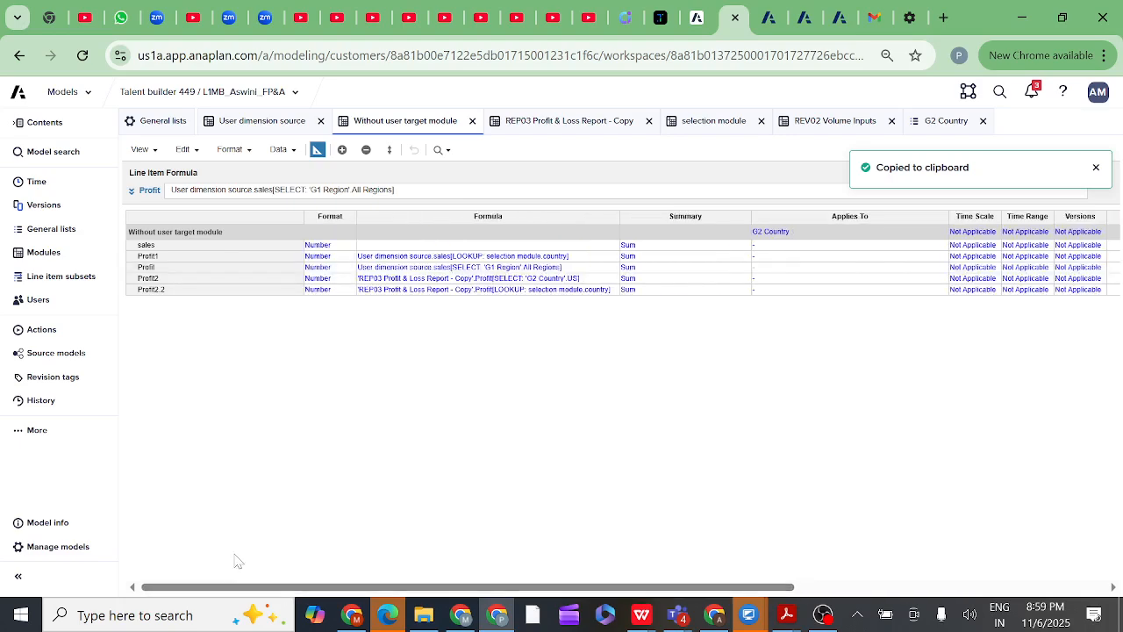
click(409, 270)
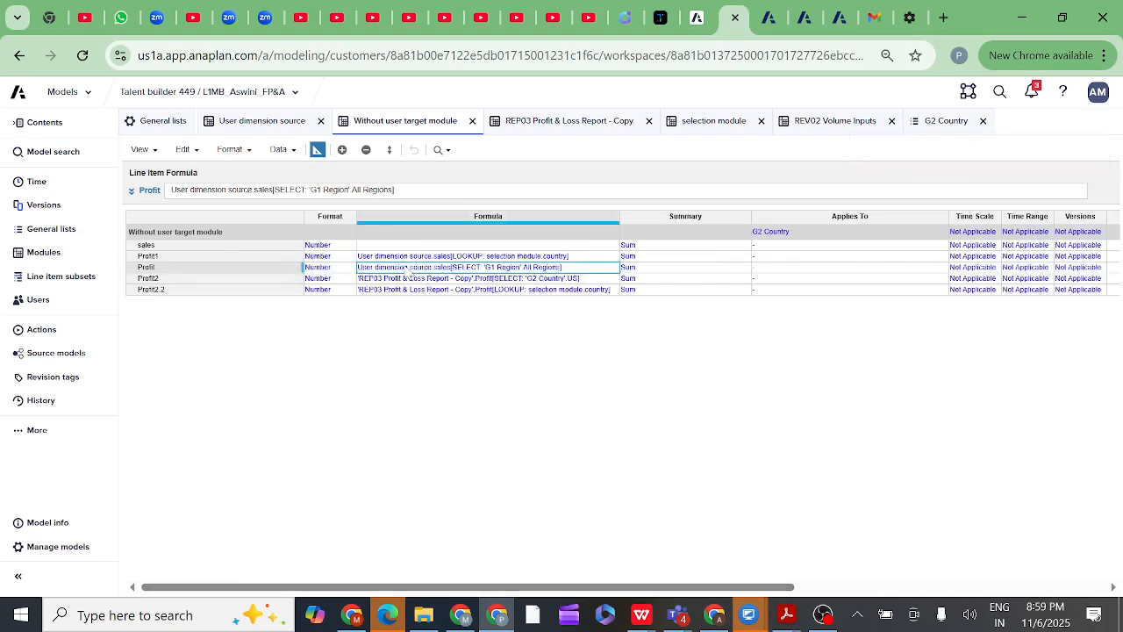
key(ctrl+v)
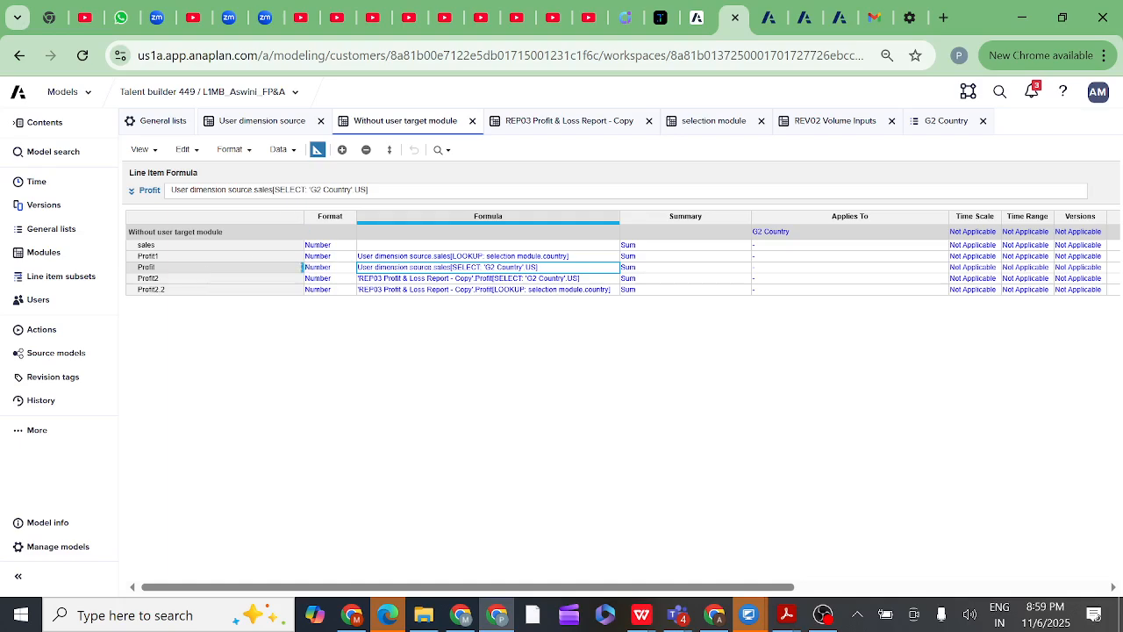
click(318, 152)
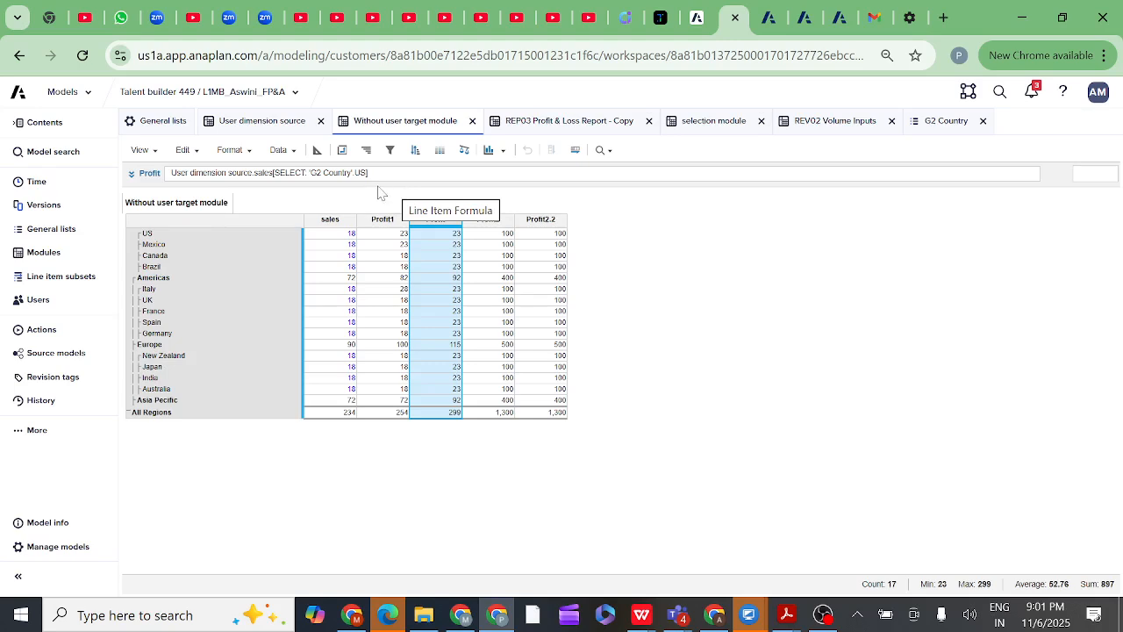
Step: Inspect the country line item in the selection module and Profit1's LOOKUP formula in Without user target module
click(711, 127)
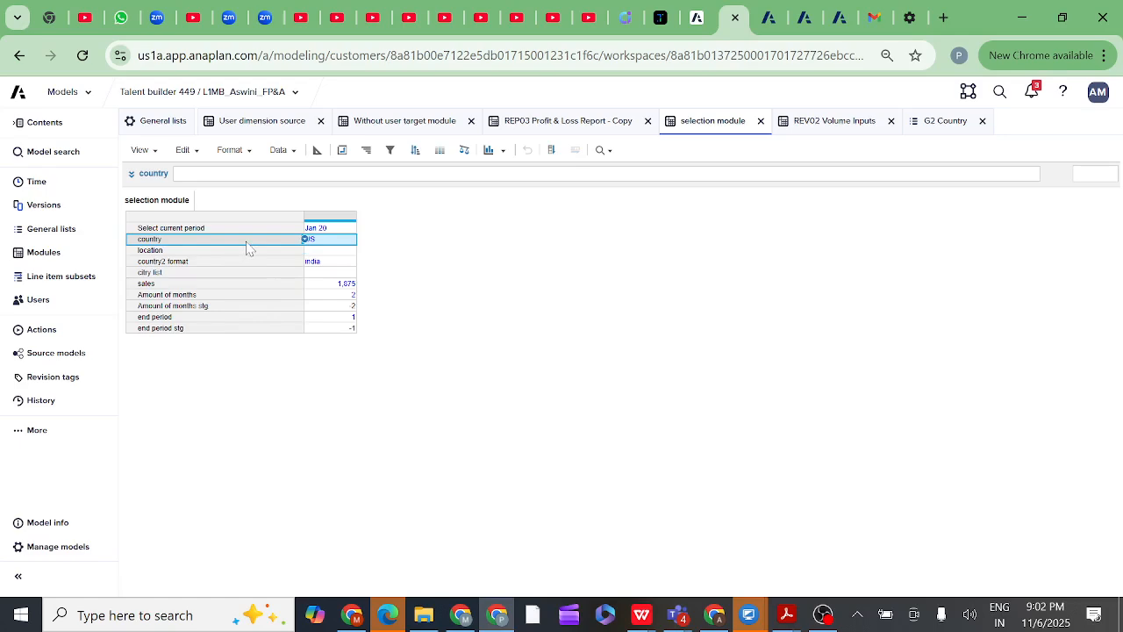
click(318, 151)
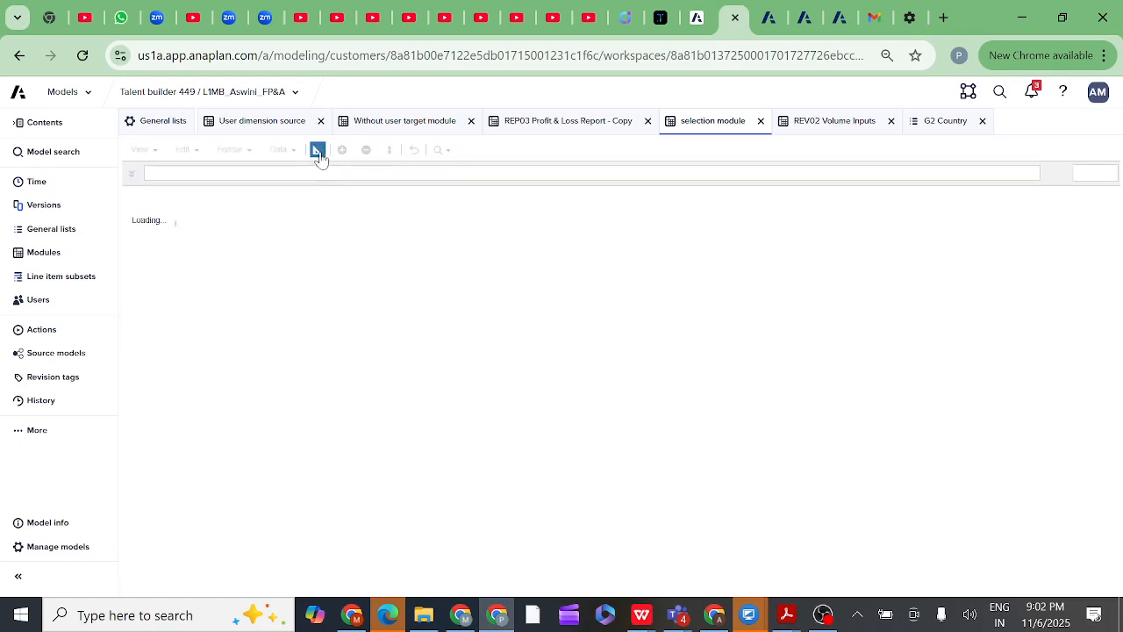
click(318, 151)
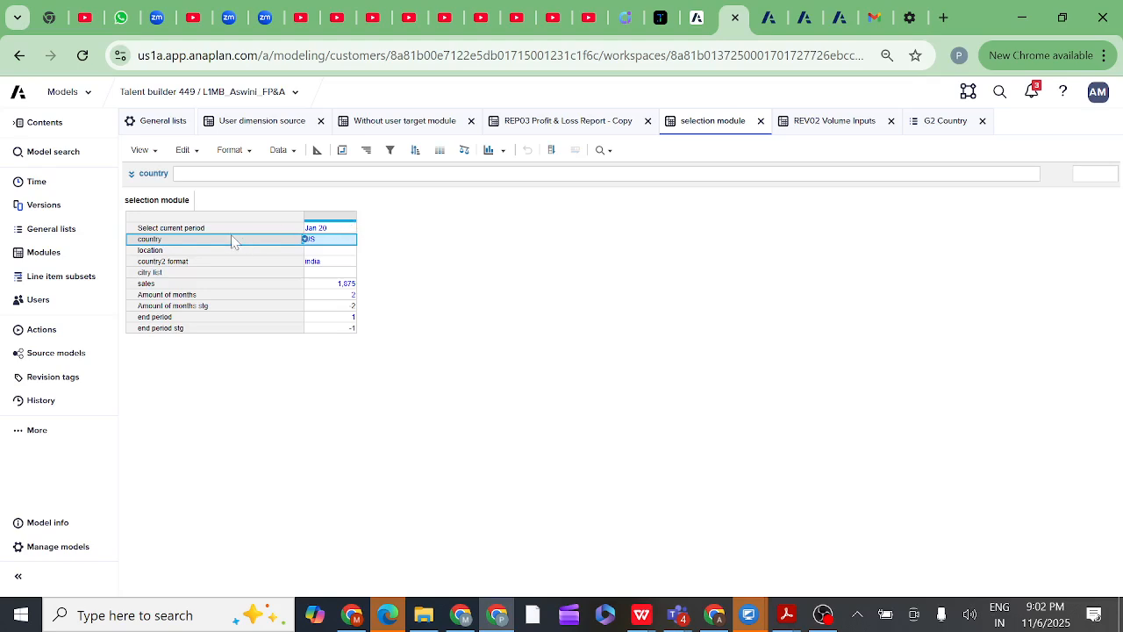
click(422, 122)
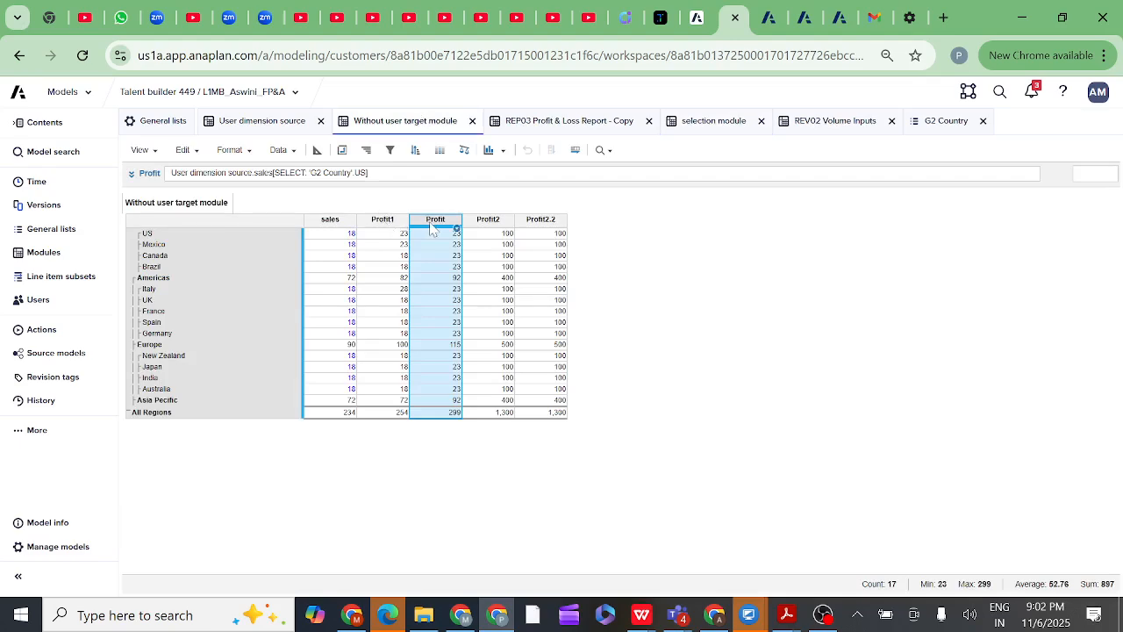
click(386, 220)
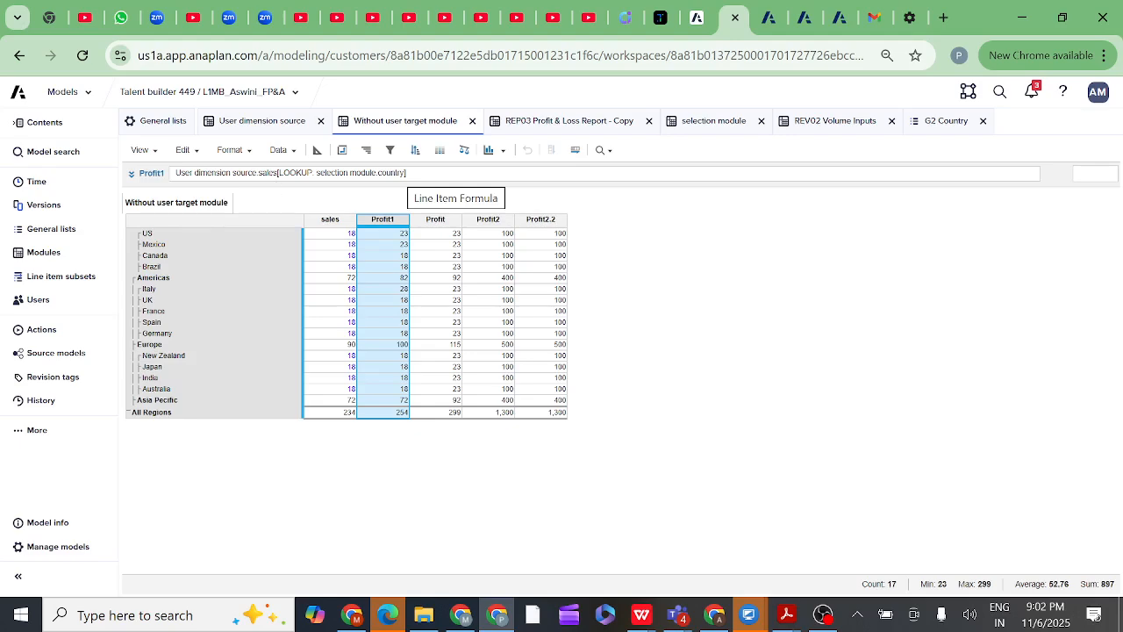
Step: Check the selection module's country setting against the Profit1 and Profit columns in Without user target module
click(703, 132)
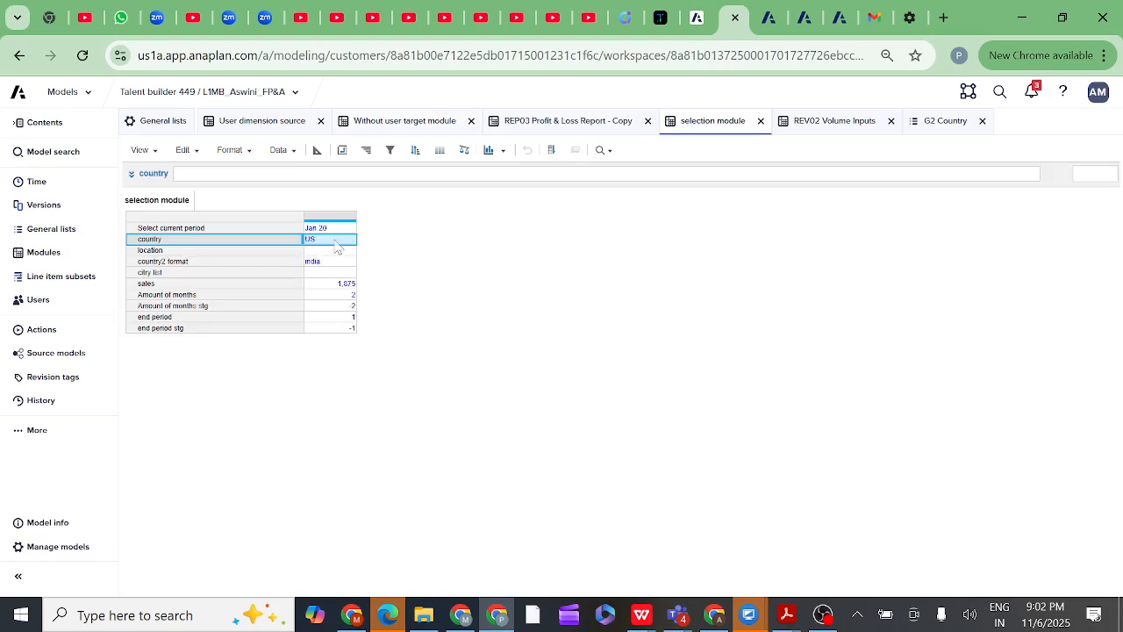
click(400, 125)
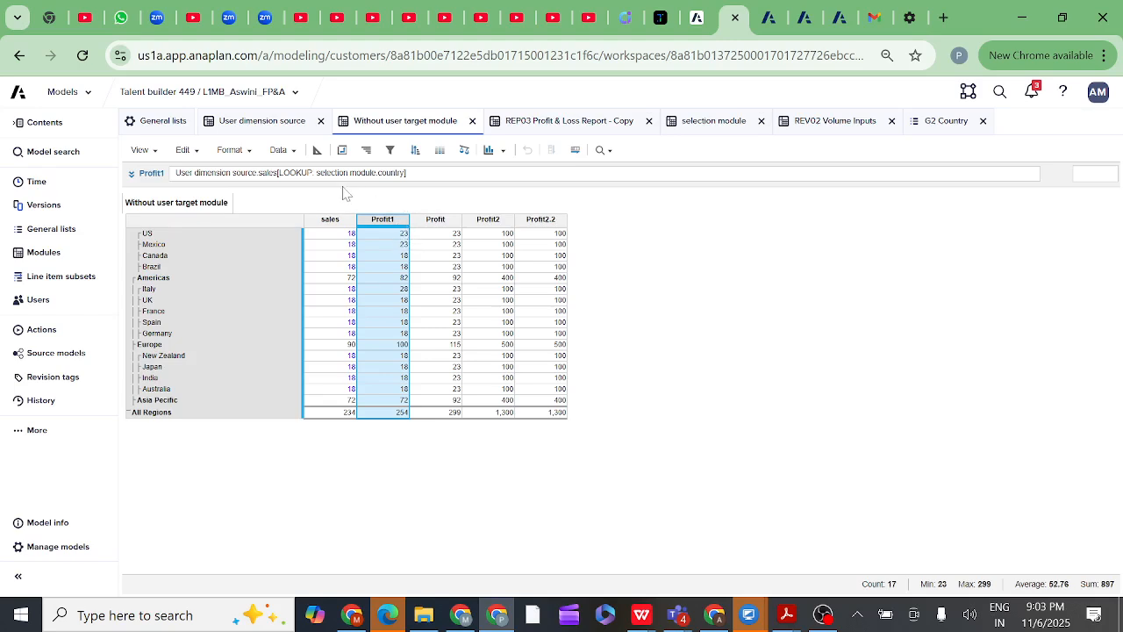
shift+click(436, 223)
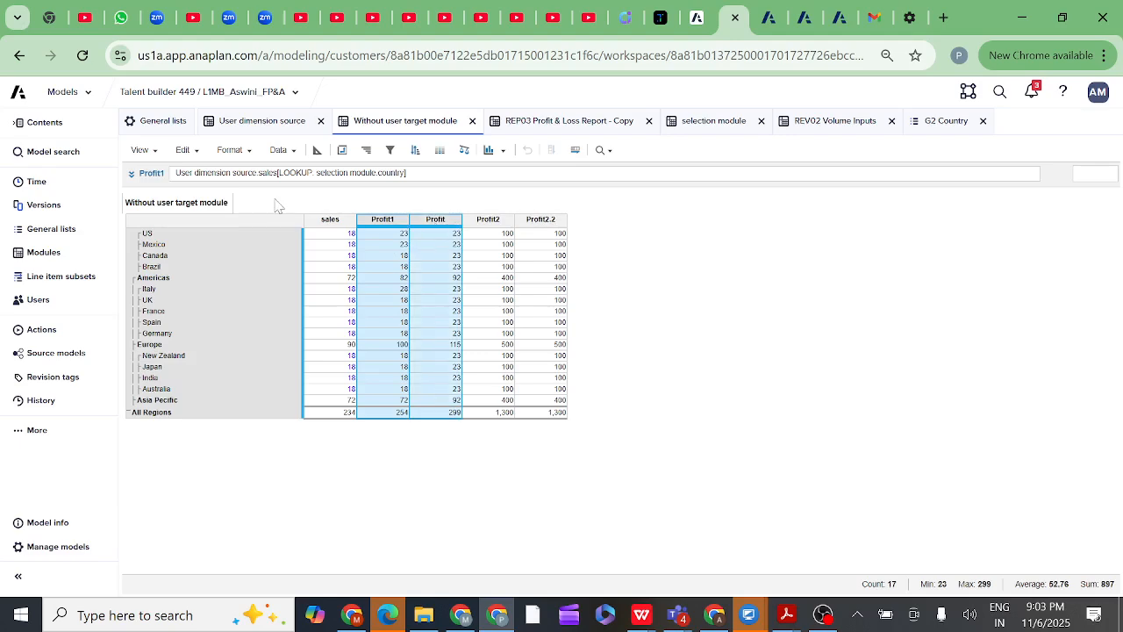
Step: Set the first user's US sales to 5 in User dimension source and check Profit1 and Profit in the target module
click(254, 128)
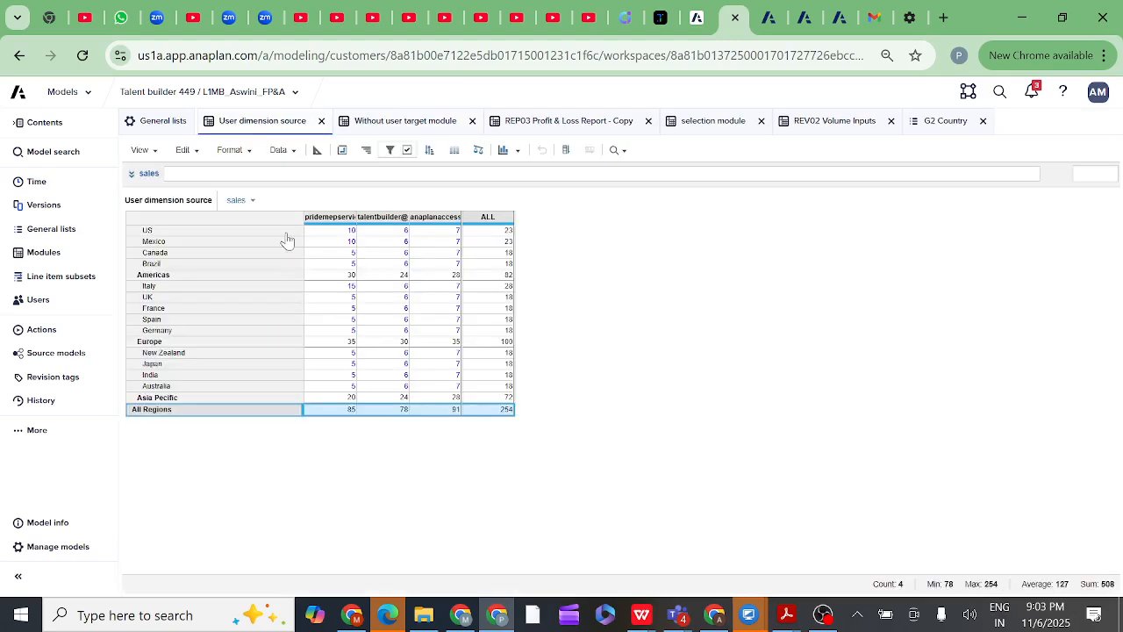
double_click(350, 231)
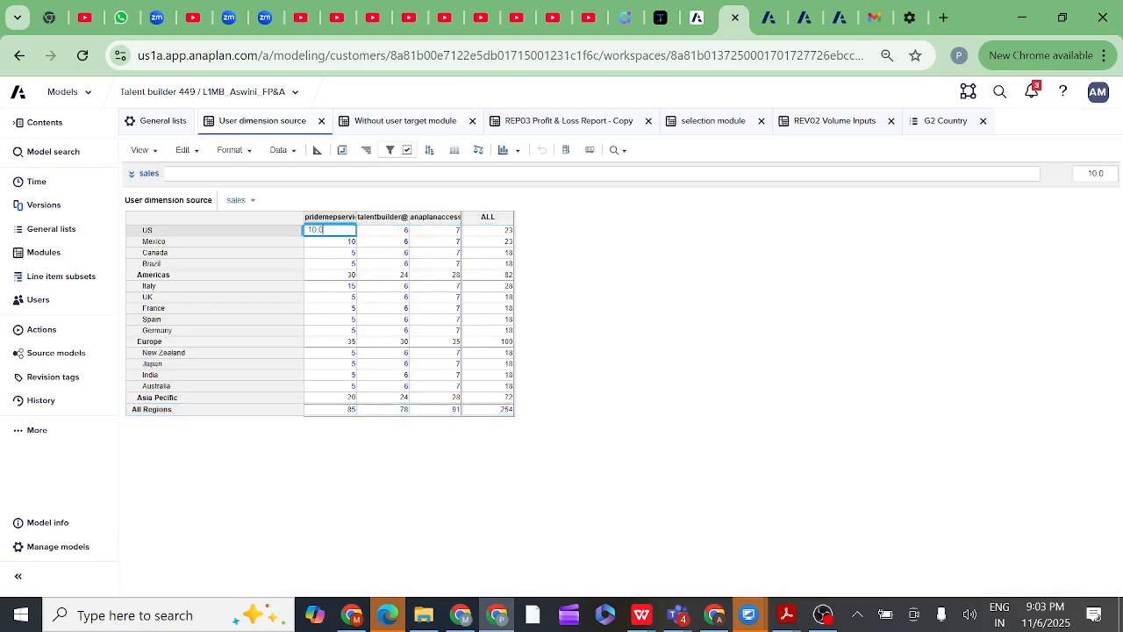
key(BackSpace)
key(BackSpace)
key(BackSpace)
key(BackSpace)
text(5)
key(Return)
click(416, 127)
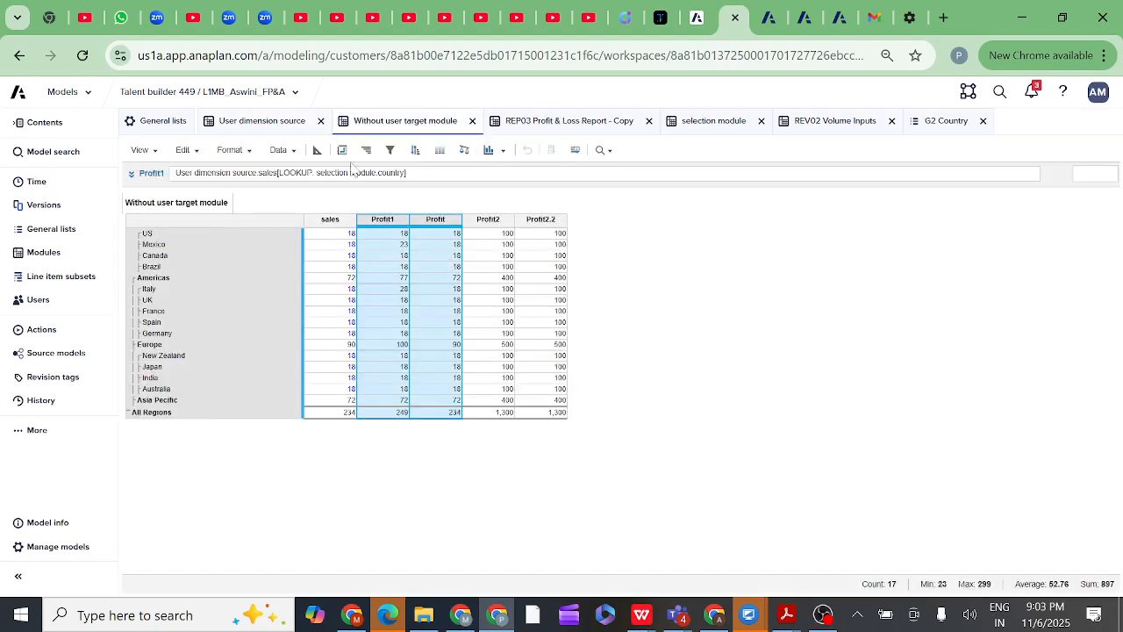
Step: Set the first user's Mexico and Italy sales to 5 in User dimension source and review Without user target module
click(278, 131)
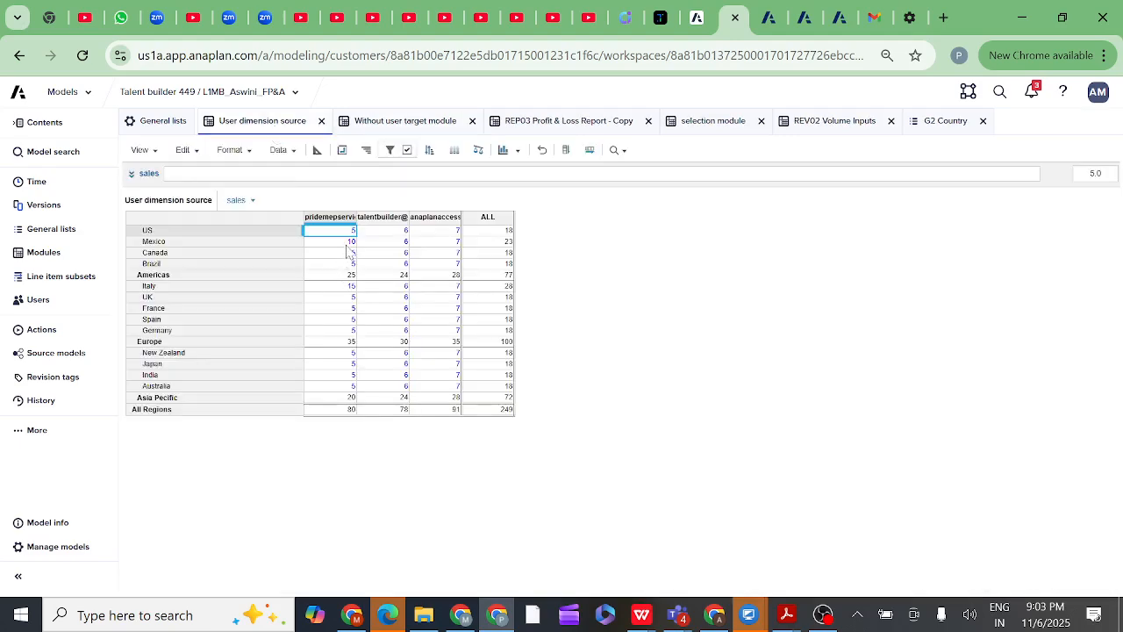
double_click(347, 241)
key(BackSpace)
key(BackSpace)
key(BackSpace)
key(BackSpace)
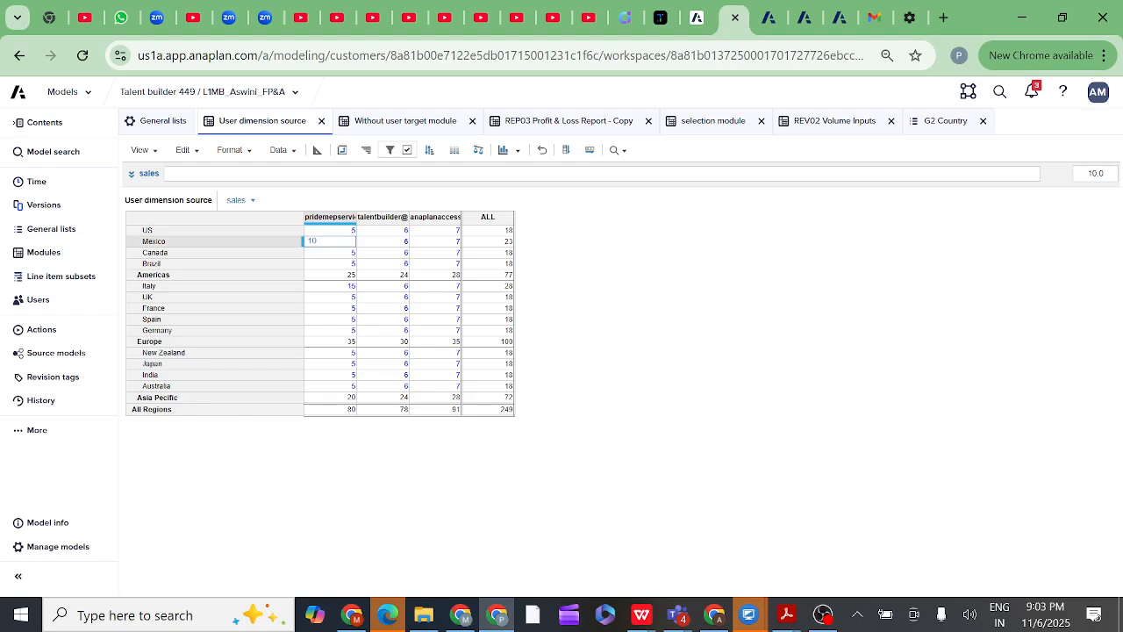
click(349, 297)
click(345, 286)
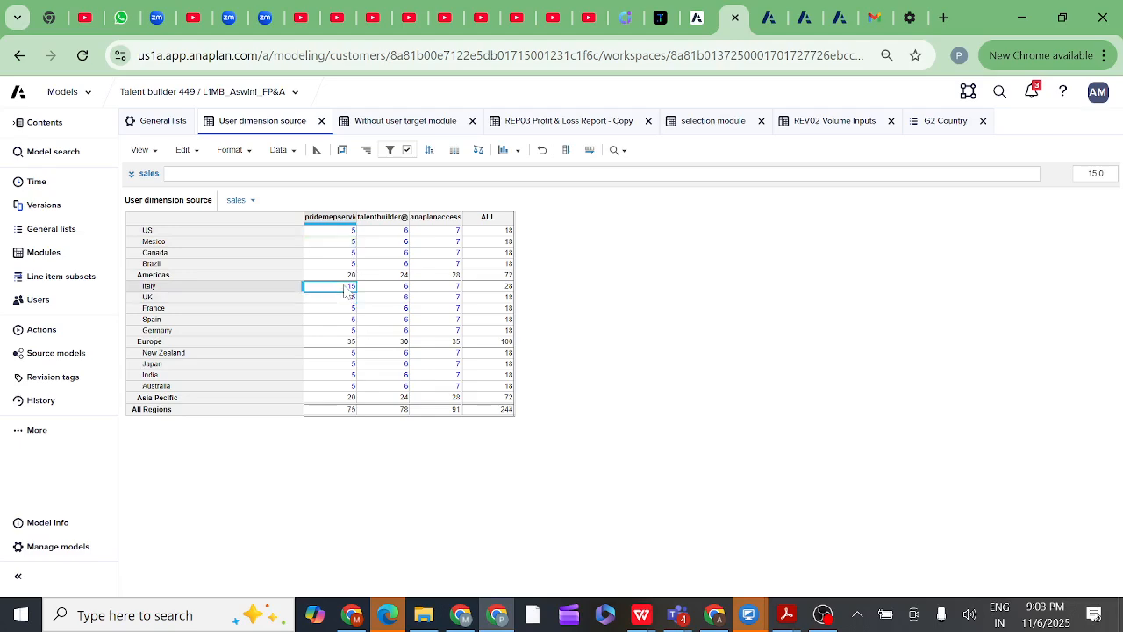
text(5)
click(732, 231)
click(391, 123)
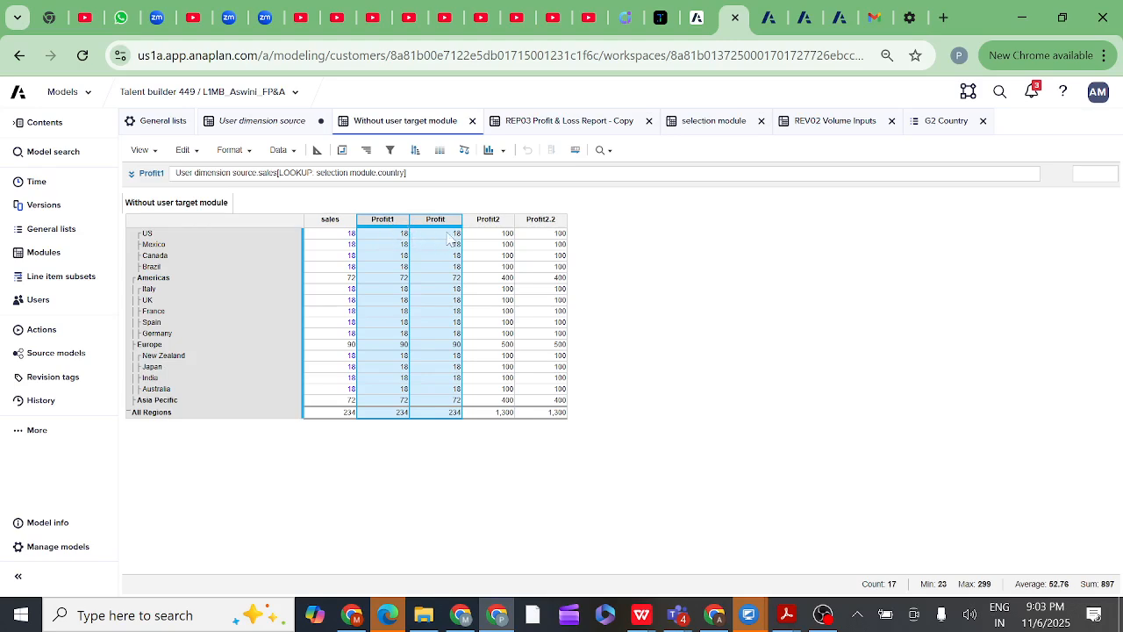
Step: Compare Profit1's LOOKUP formula with Profit's SELECT formula in Without user target module
click(387, 223)
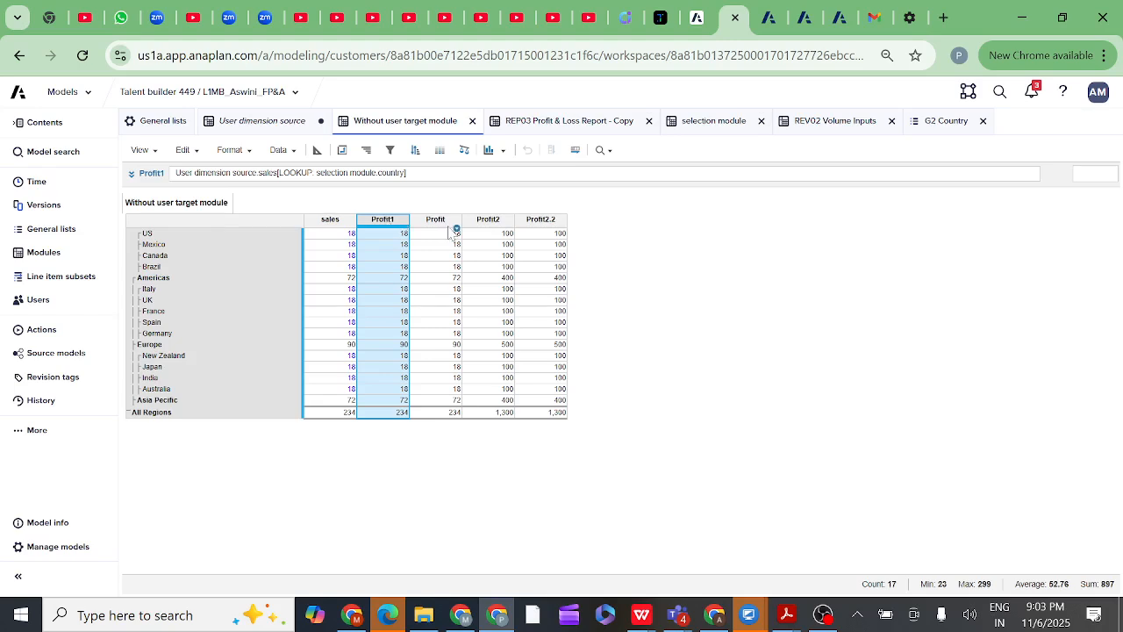
click(443, 223)
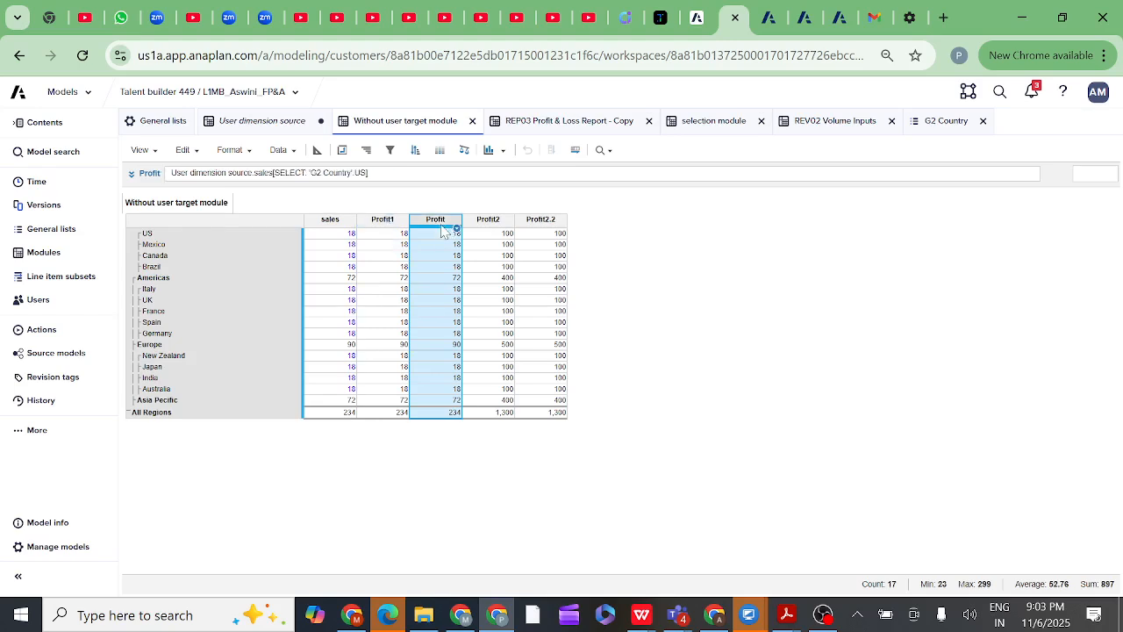
click(386, 227)
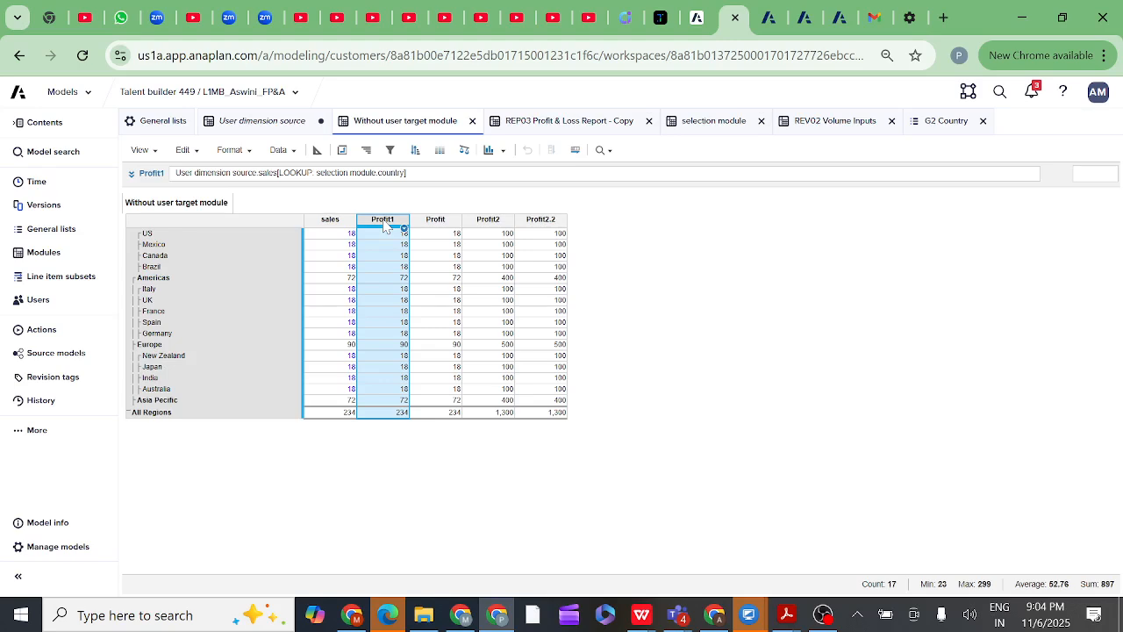
click(431, 221)
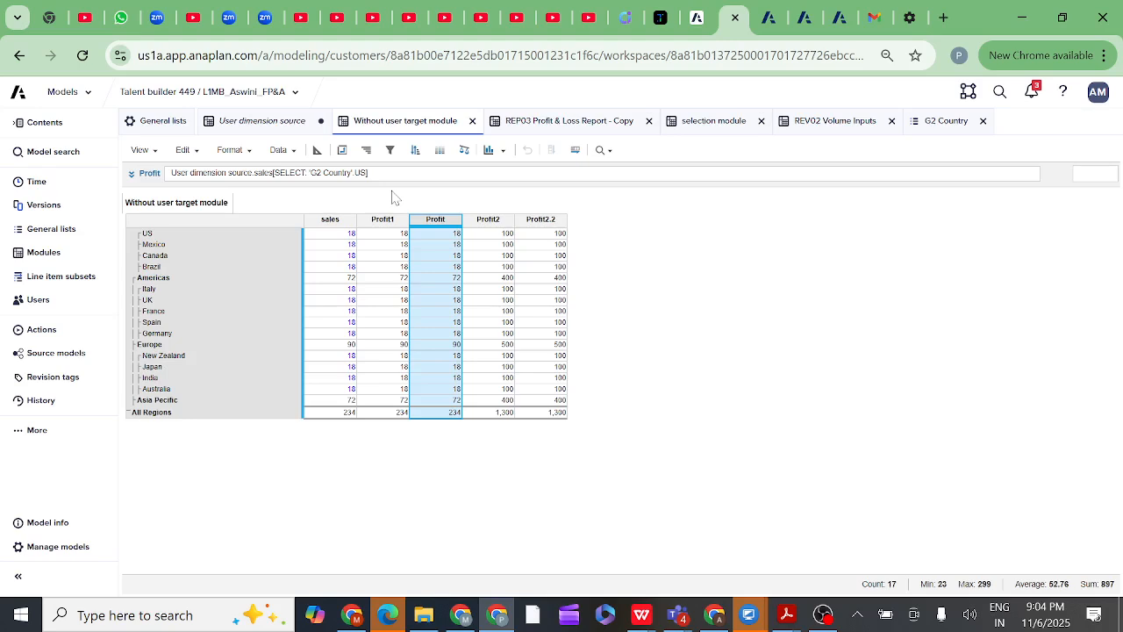
click(382, 221)
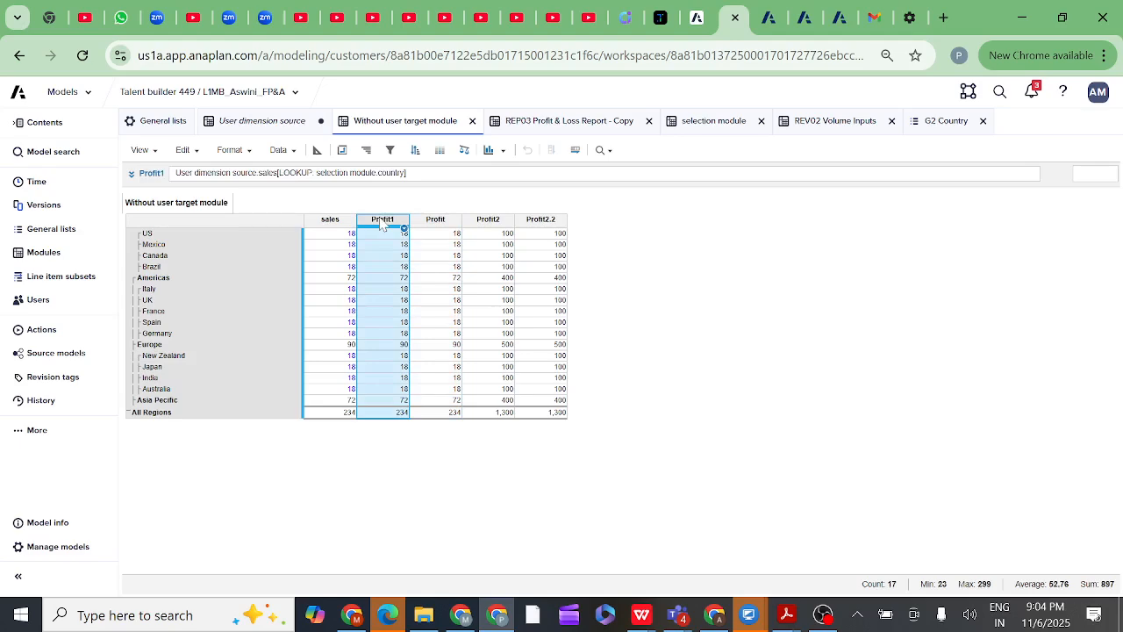
Step: Try to mark the G2 Country list as production data in the general lists
click(61, 230)
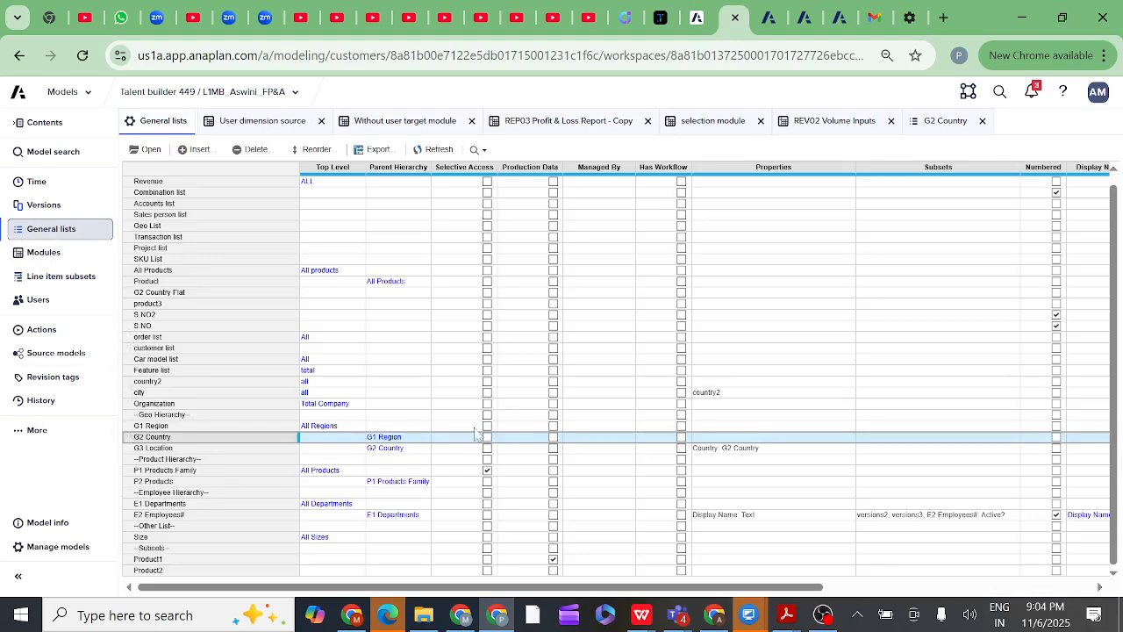
click(553, 436)
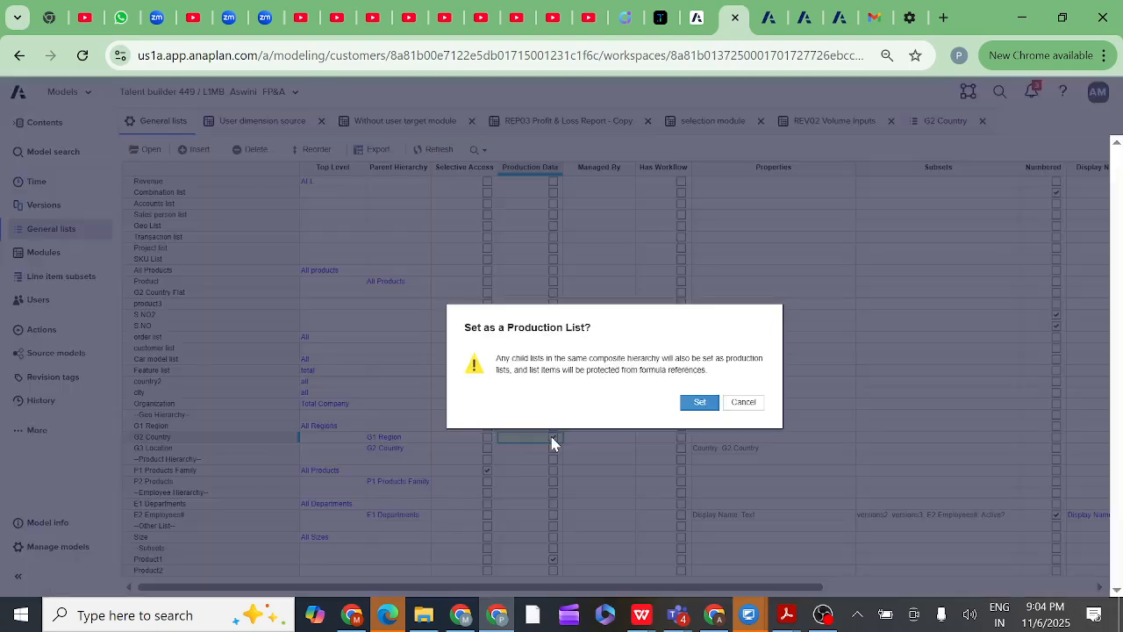
click(699, 403)
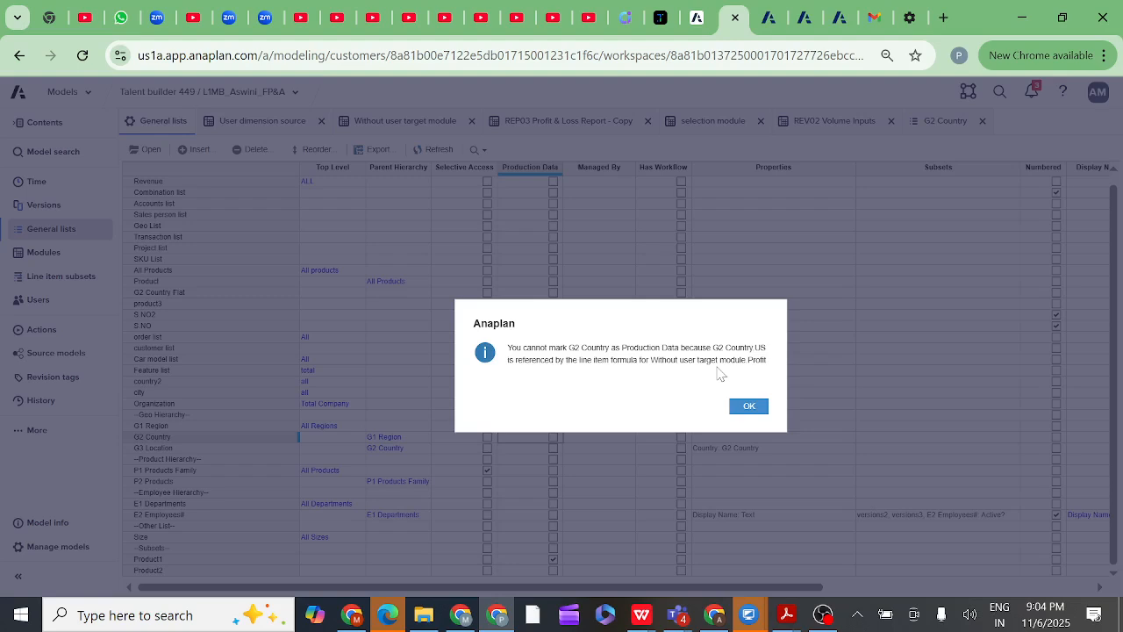
click(748, 407)
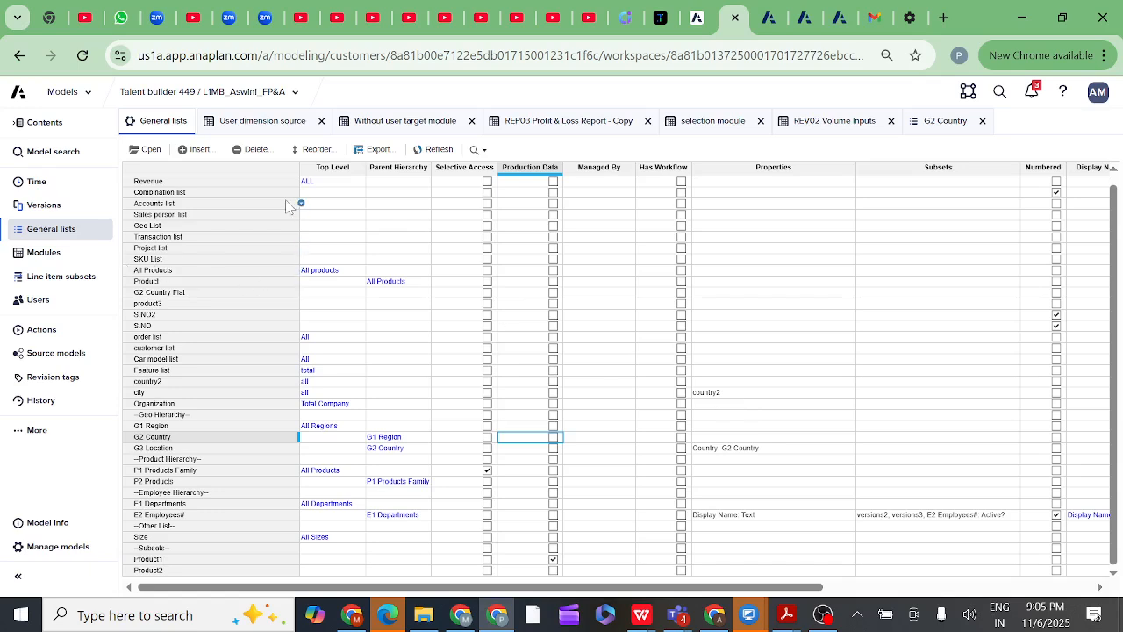
Step: Clear the SELECT formulas of the Profit and Profit2 line items in Without user target module
click(408, 123)
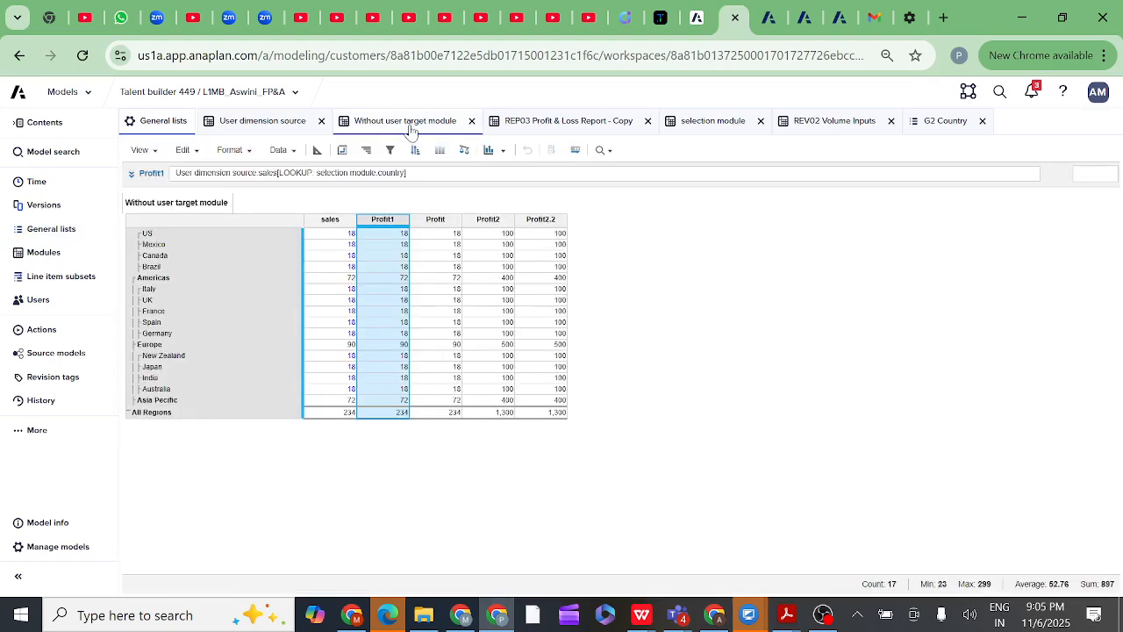
click(318, 151)
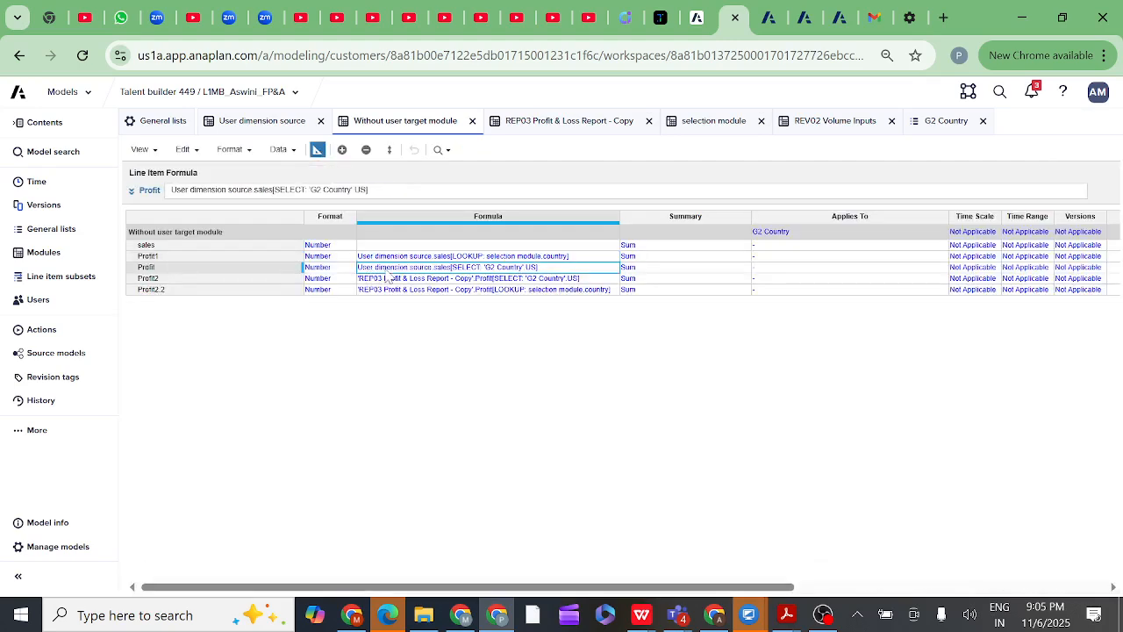
key(BackSpace)
key(Return)
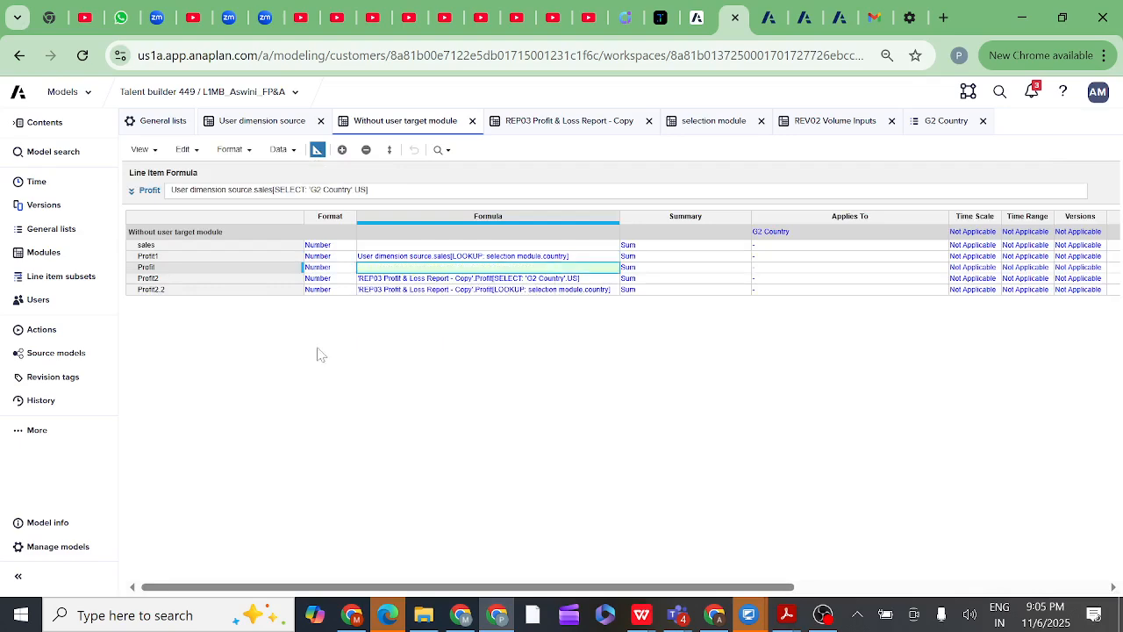
click(385, 279)
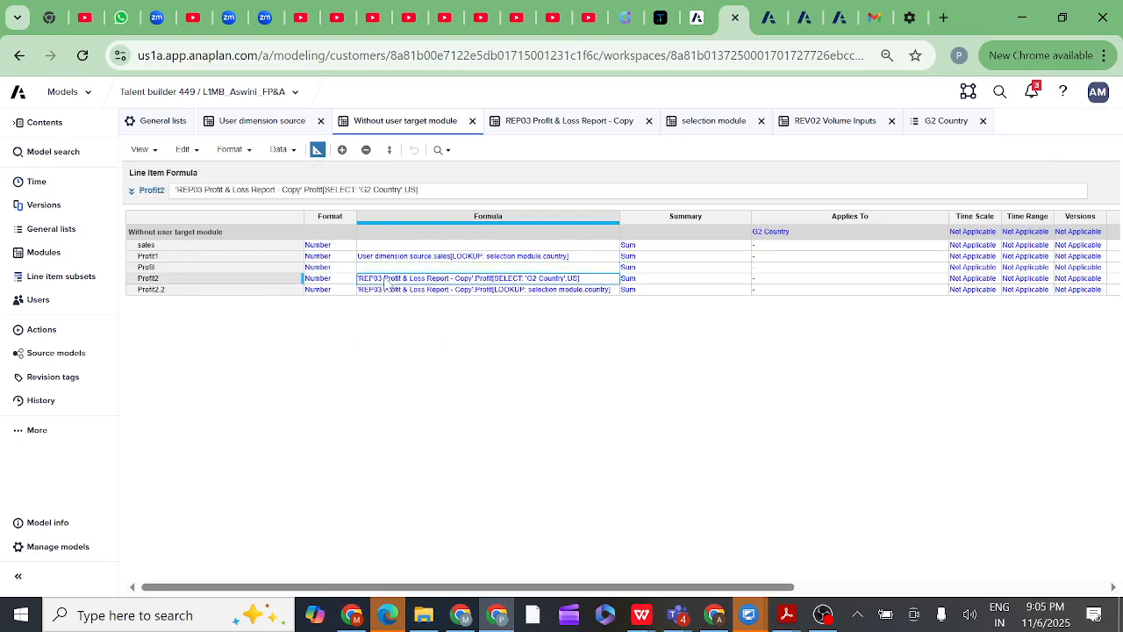
key(BackSpace)
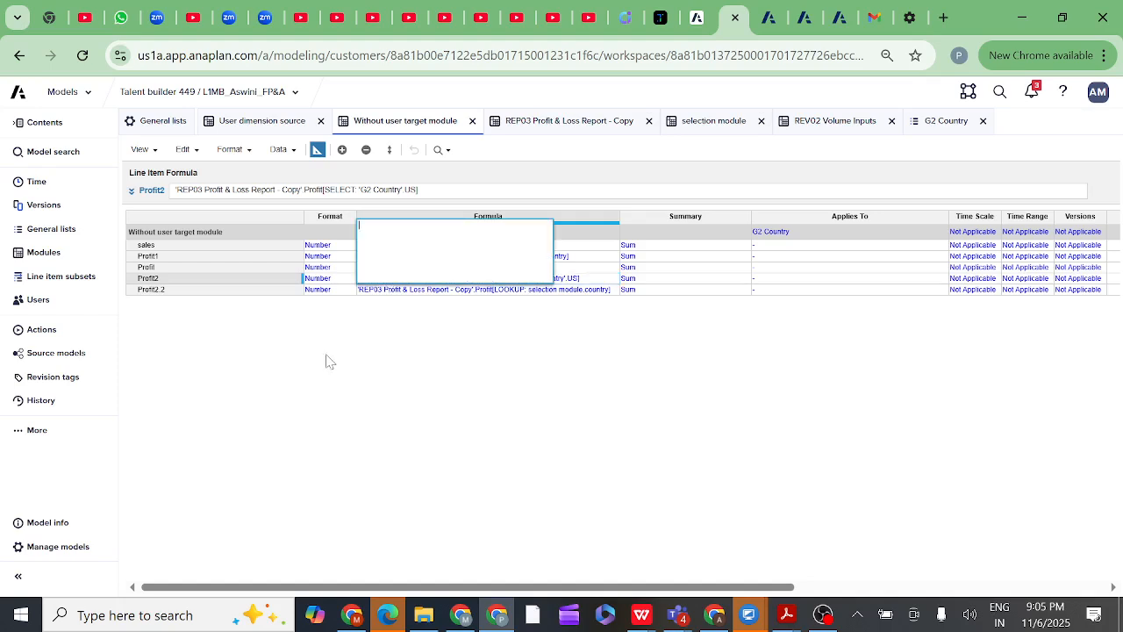
key(Return)
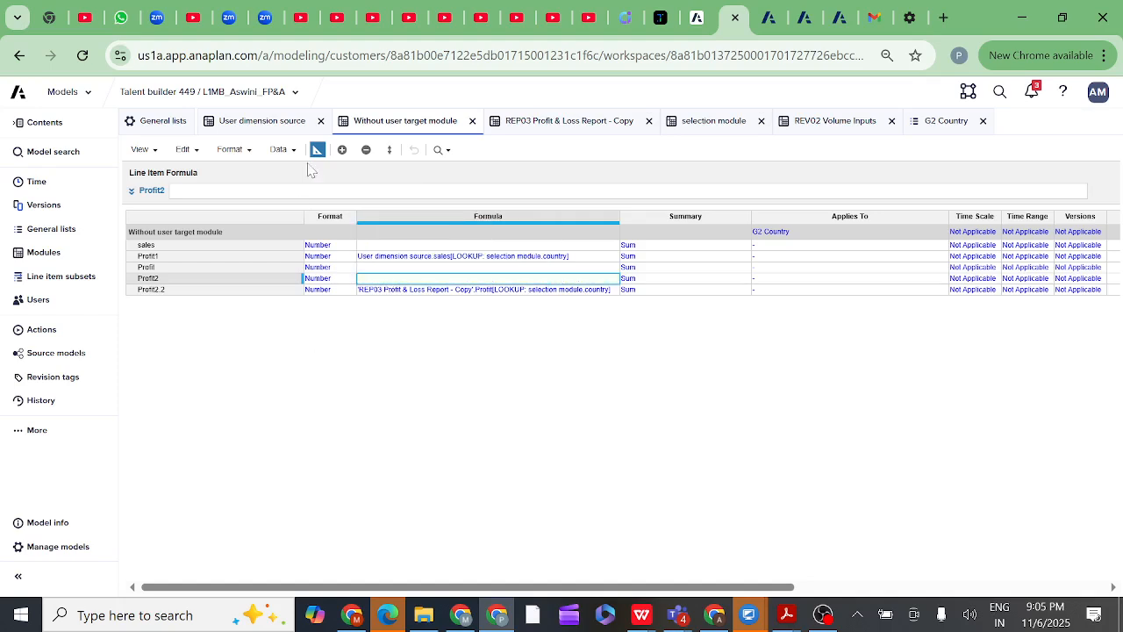
click(317, 151)
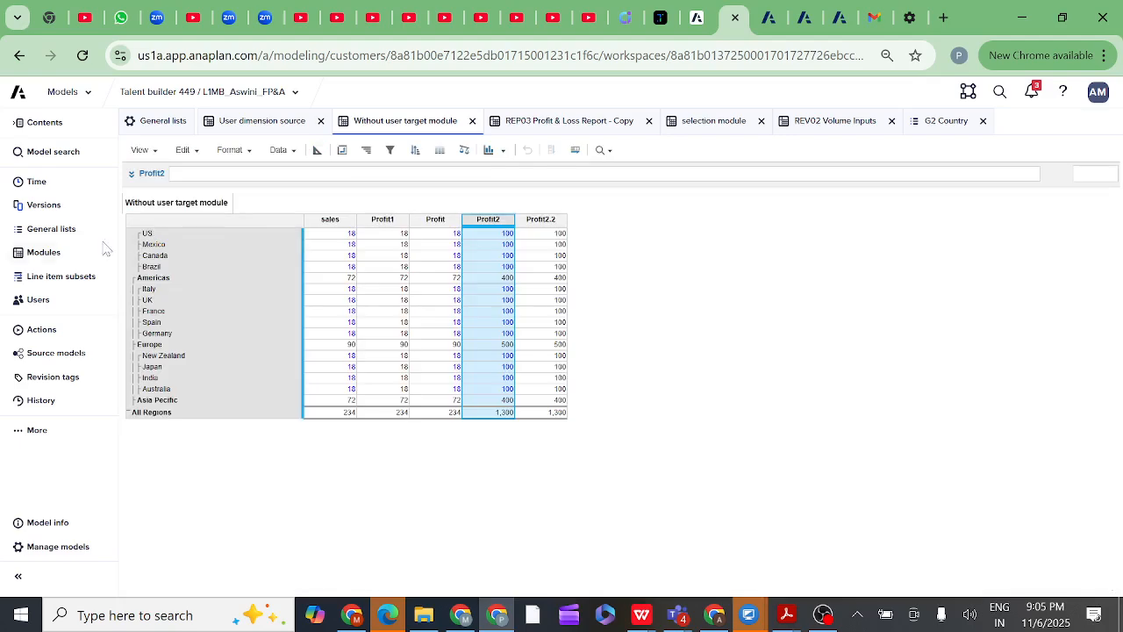
Step: Set G2 Country as a production list and review the neighbouring G3 Location and G1 Region rows
click(70, 236)
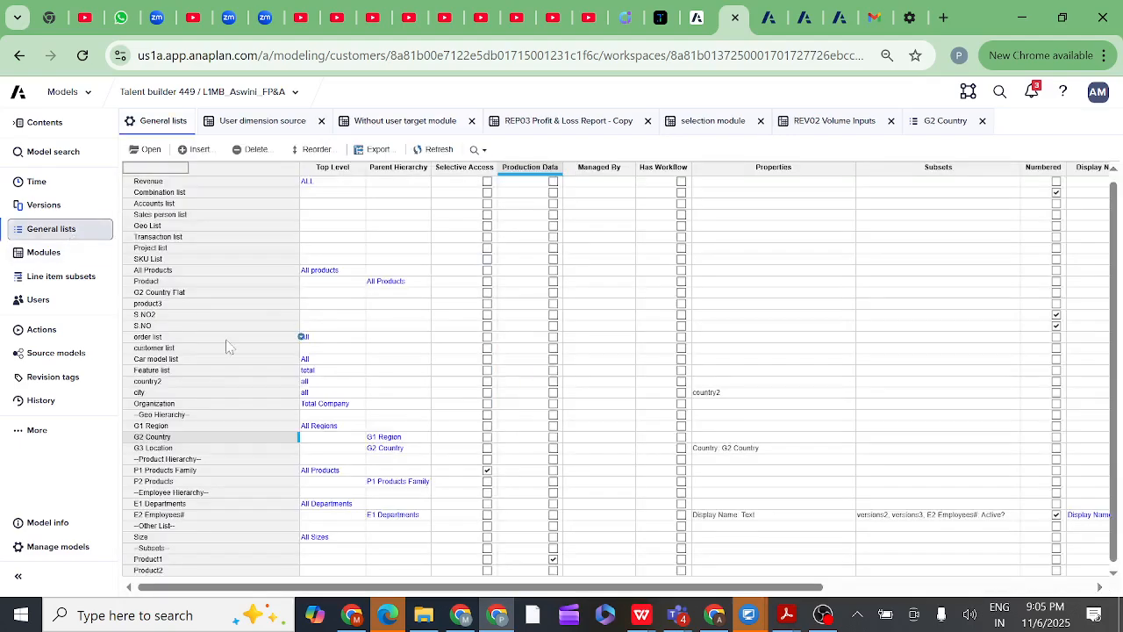
click(303, 436)
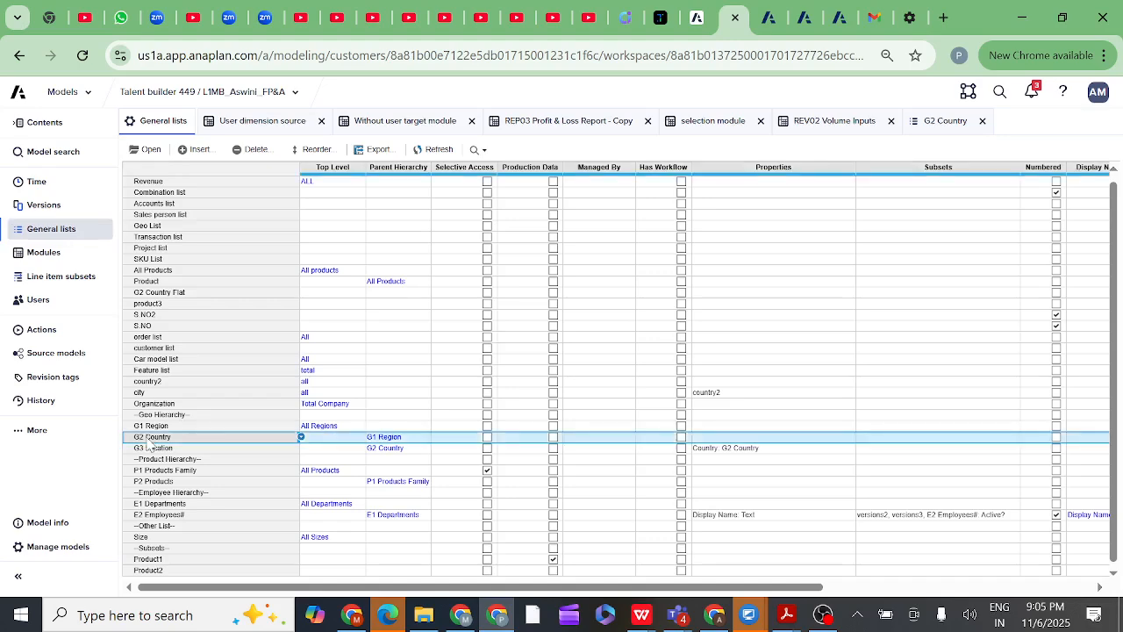
click(553, 438)
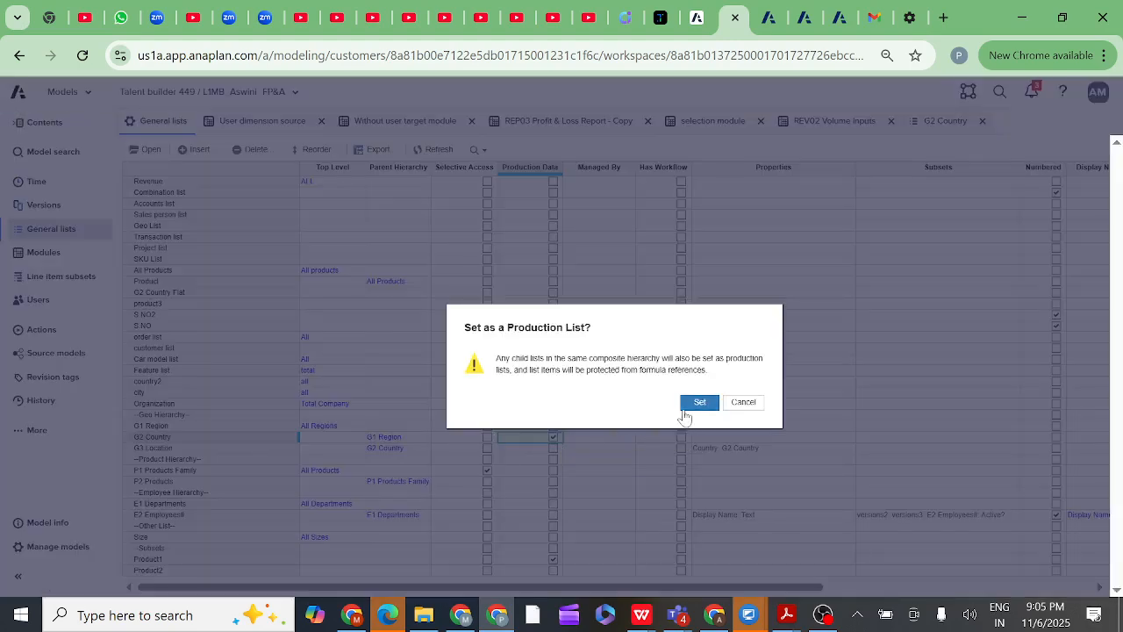
click(700, 402)
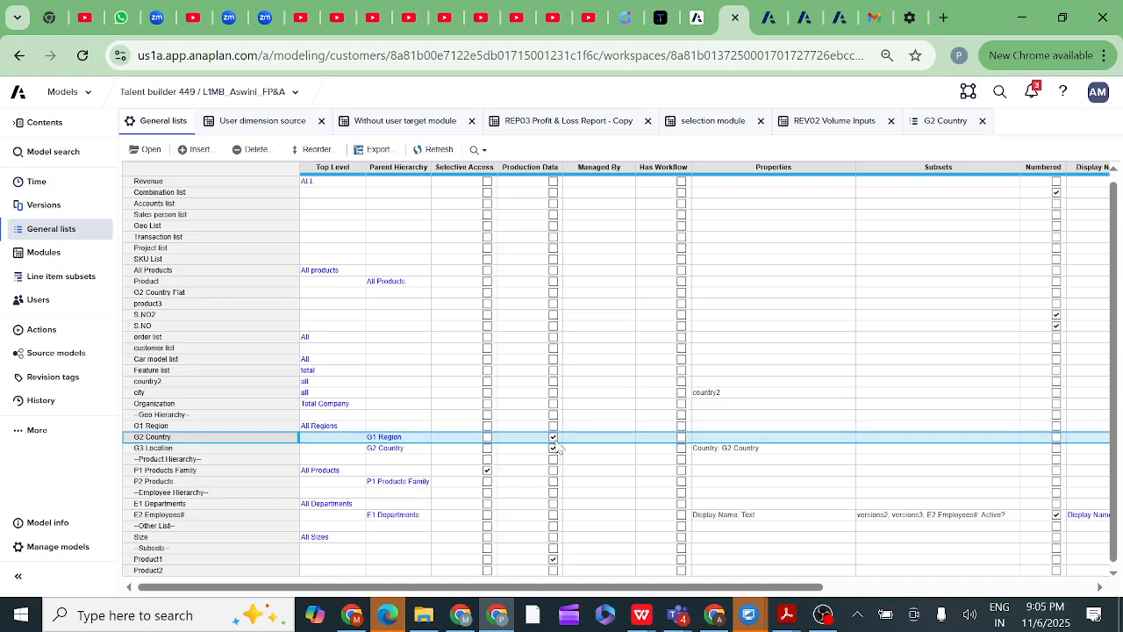
click(151, 450)
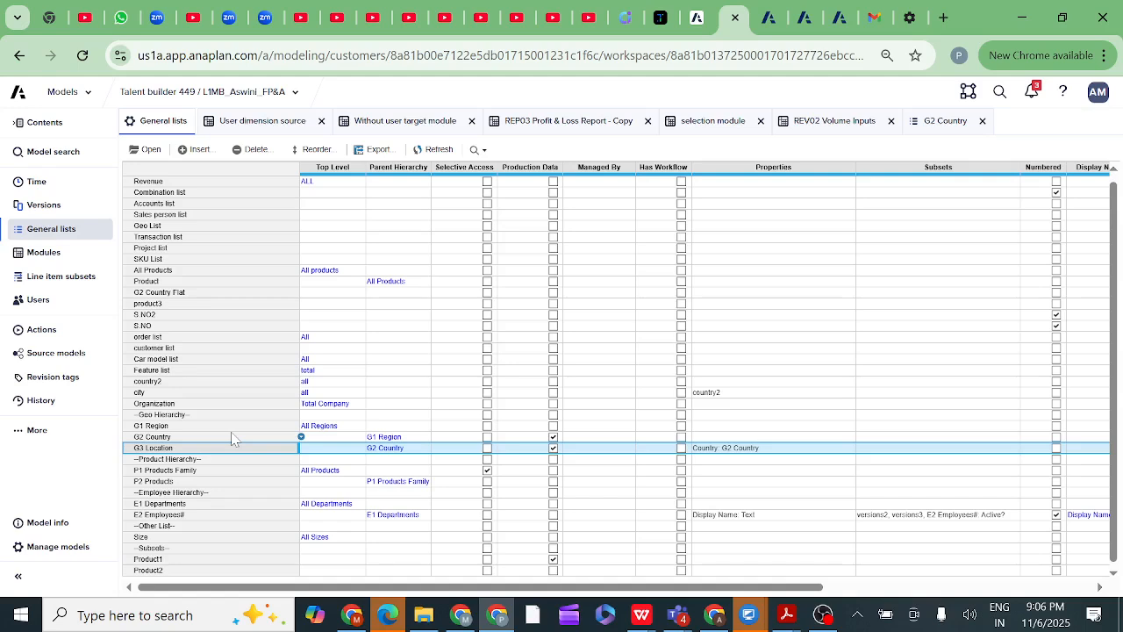
click(185, 428)
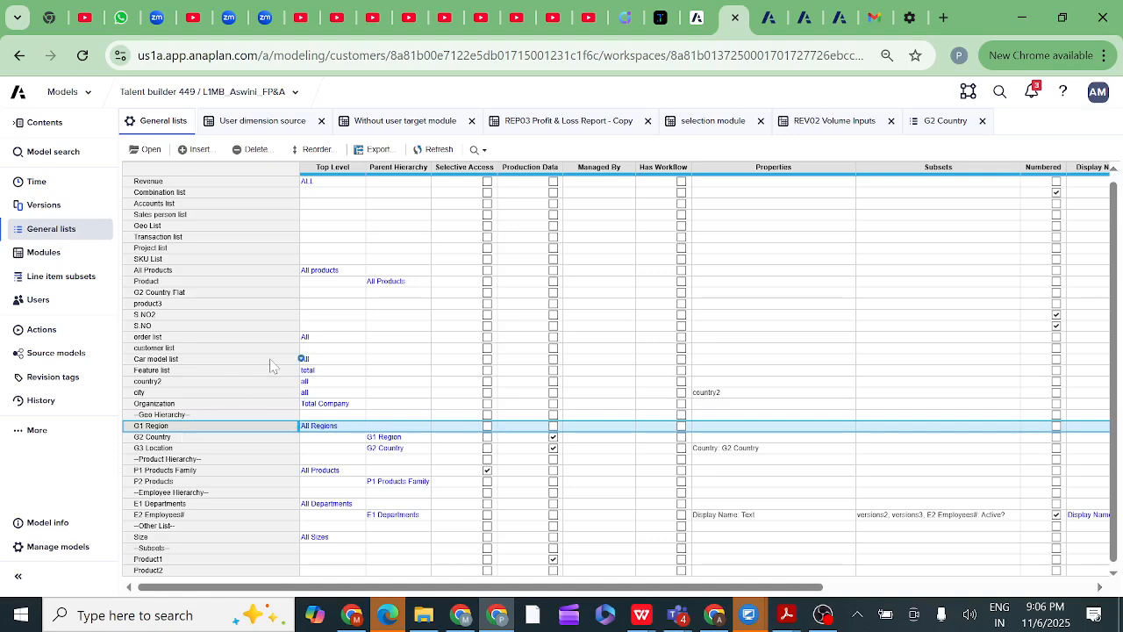
Step: Try to paste the SELECT: 'G2 Country'.US sales formula from Profit's notes into its formula in Without user target module
click(402, 125)
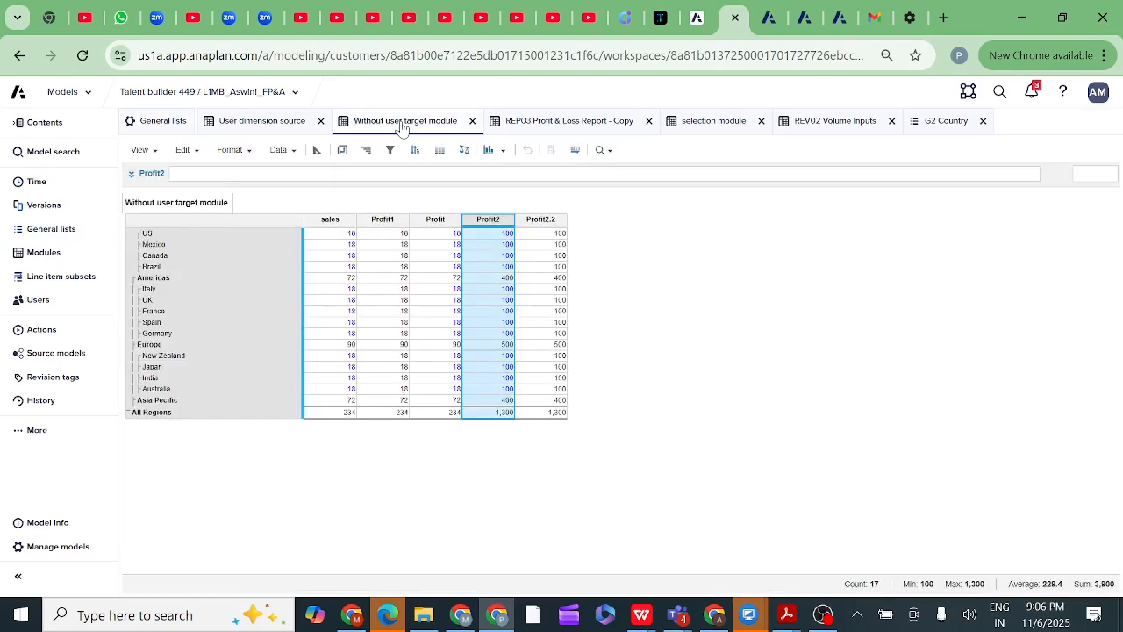
click(316, 152)
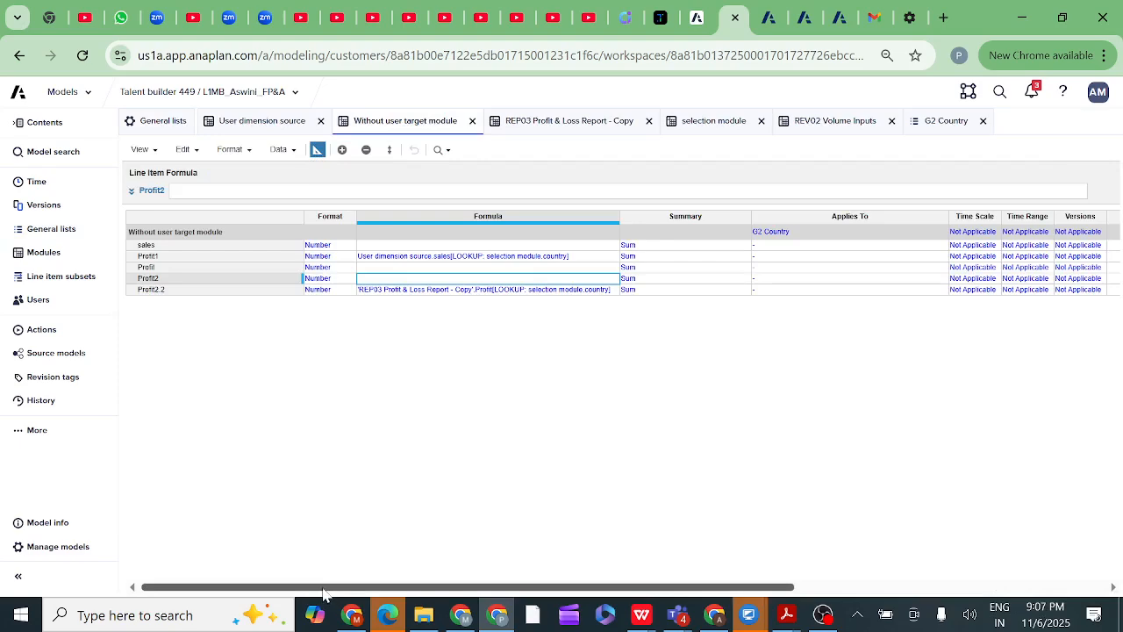
drag(323, 594, 396, 587)
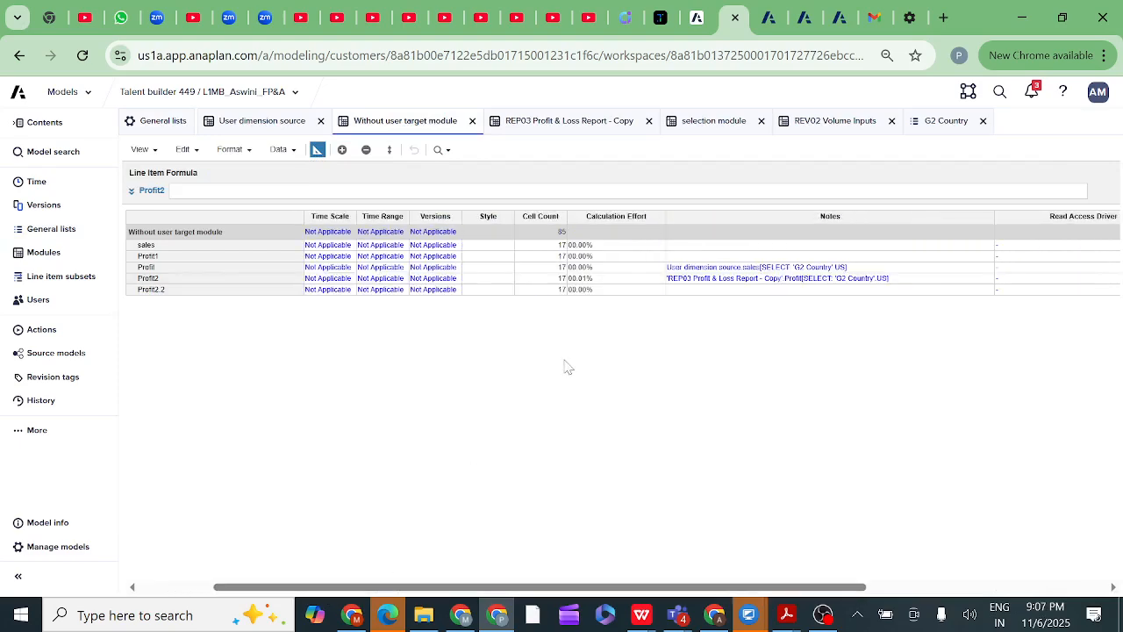
click(695, 270)
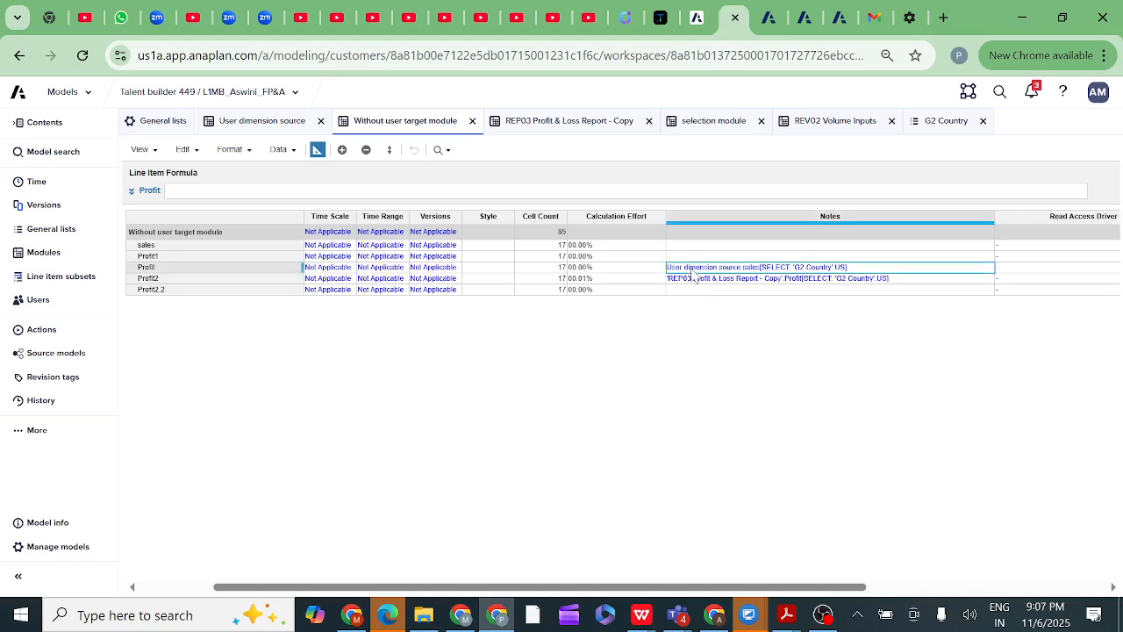
key(ctrl+c)
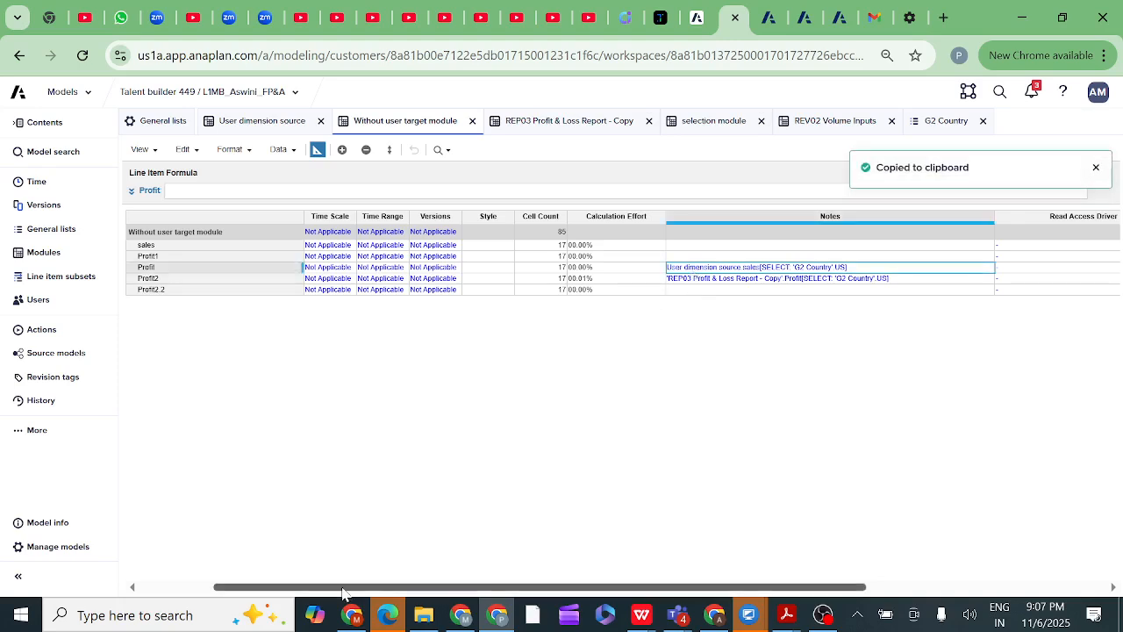
drag(342, 594, 271, 593)
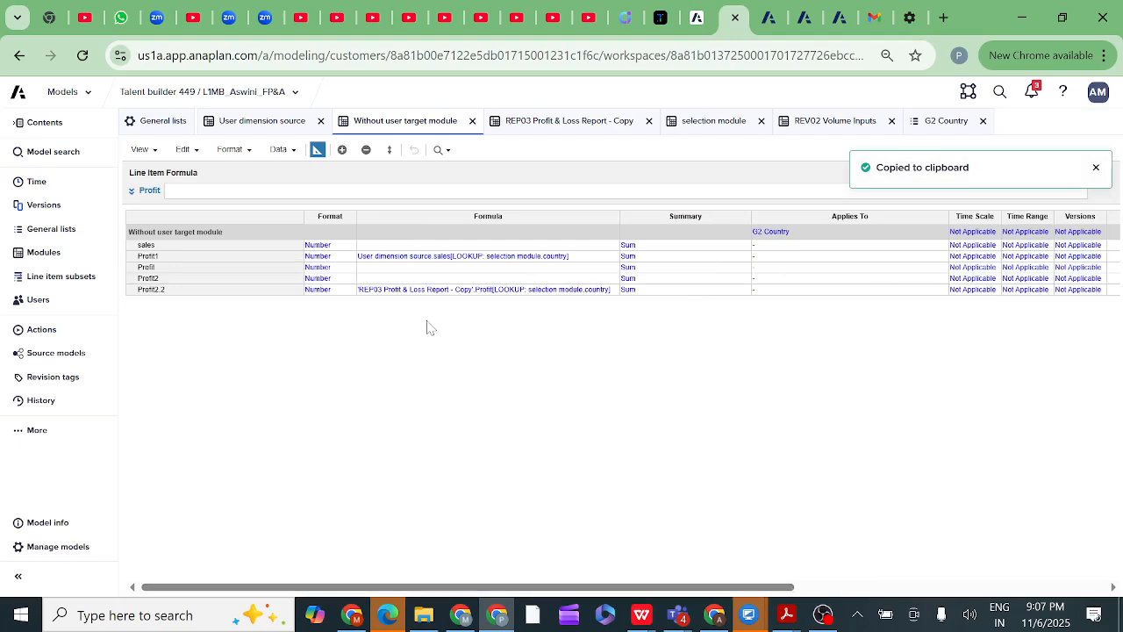
click(385, 271)
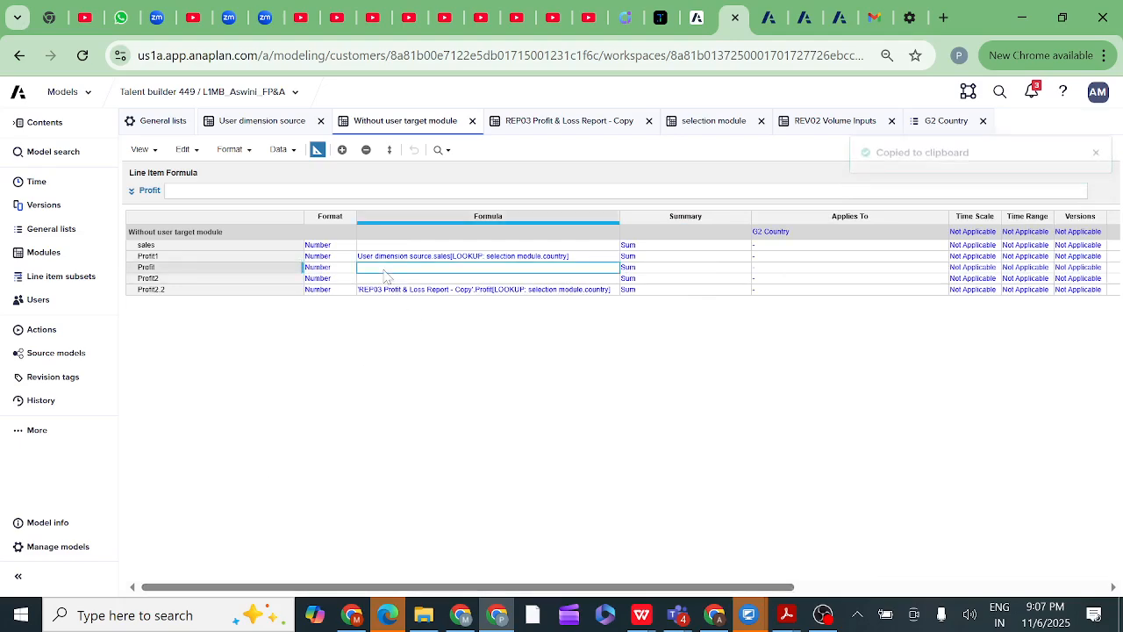
key(ctrl+v)
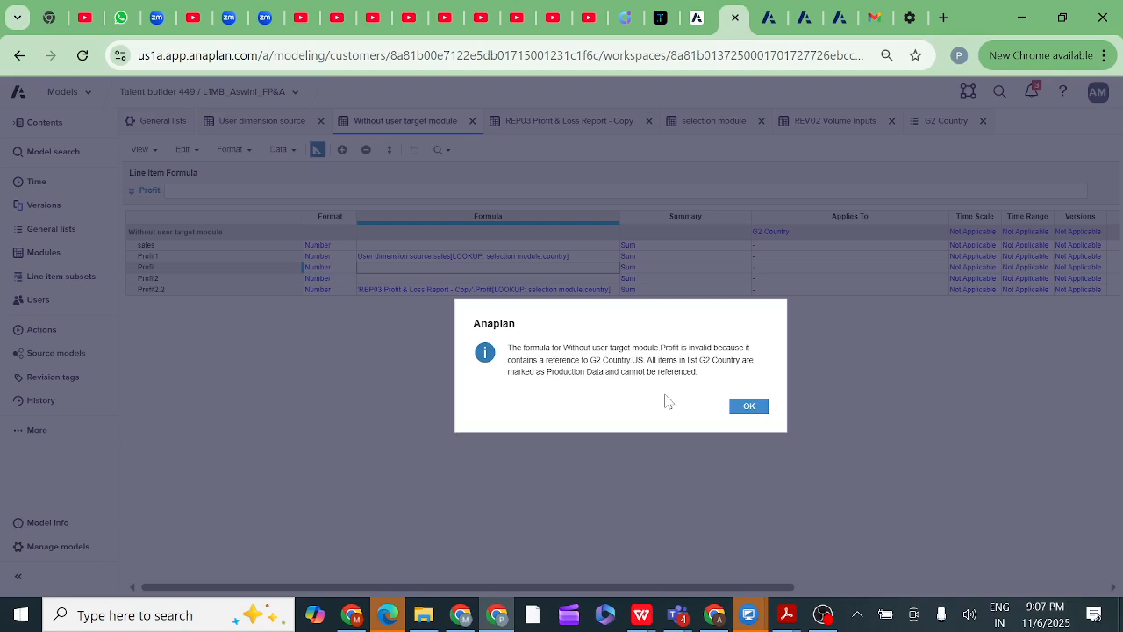
click(748, 408)
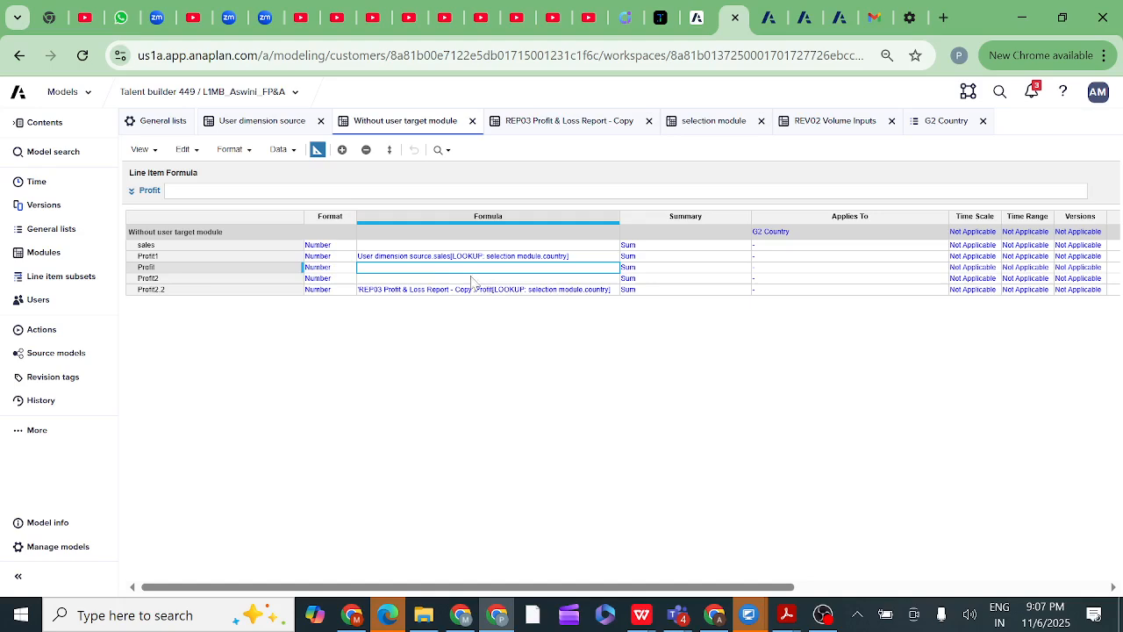
click(445, 258)
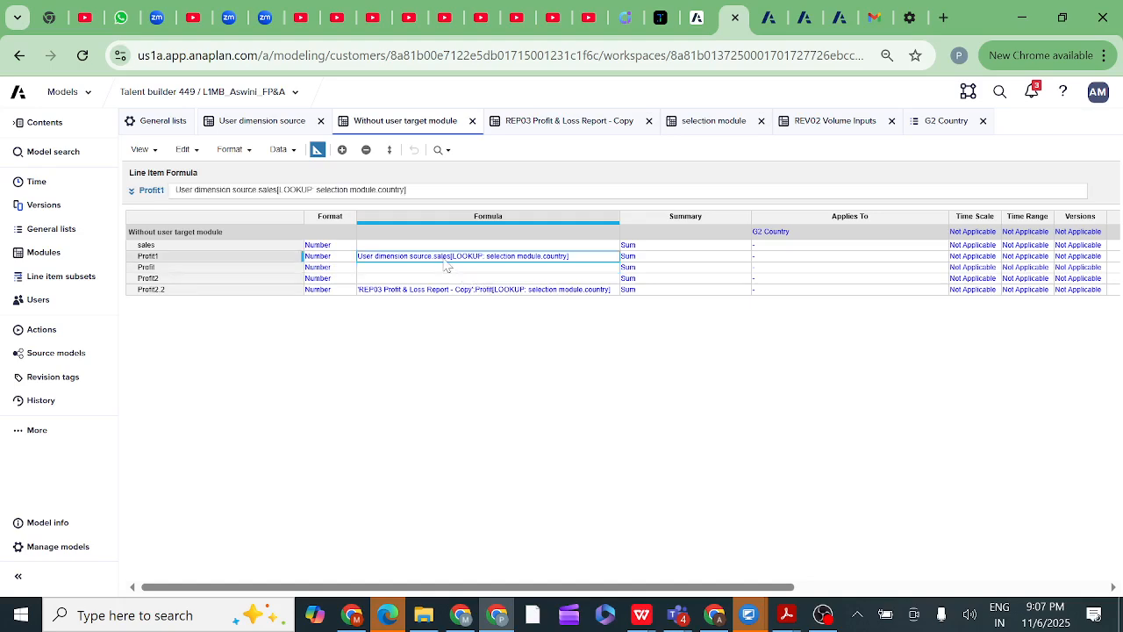
click(419, 268)
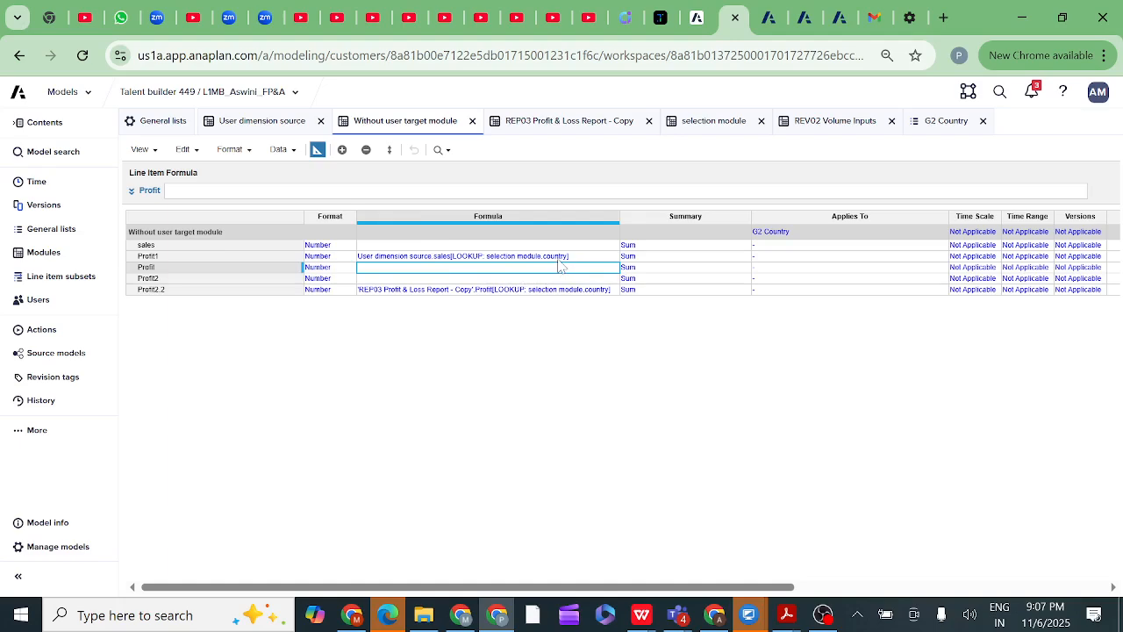
Step: Review the User dimension source sales and set the country in selection module to Mexico
click(252, 129)
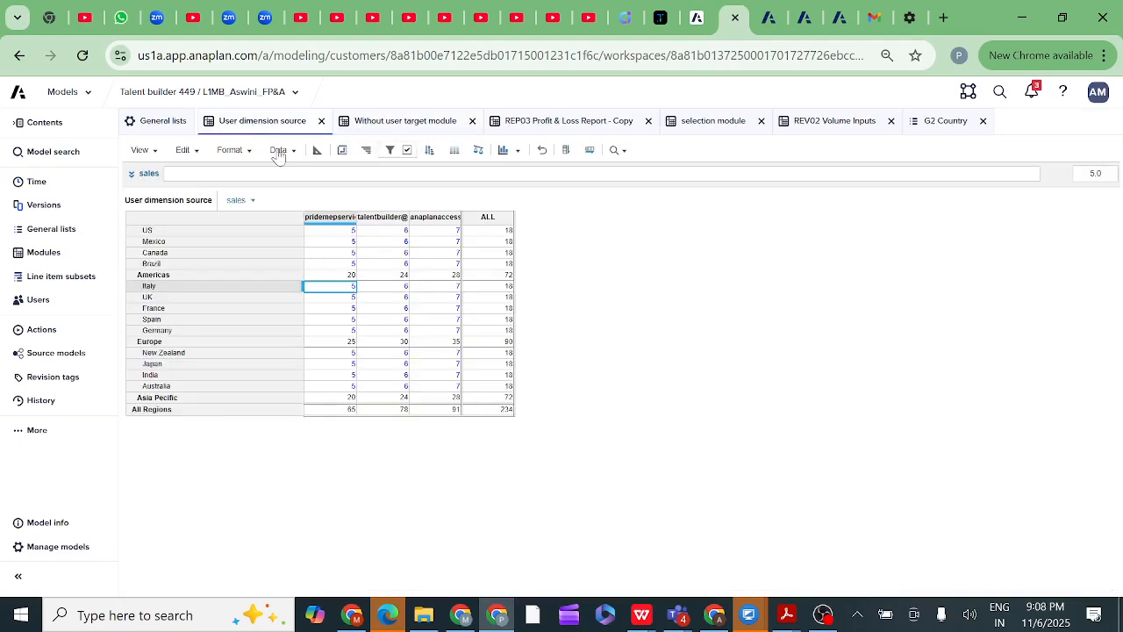
click(713, 123)
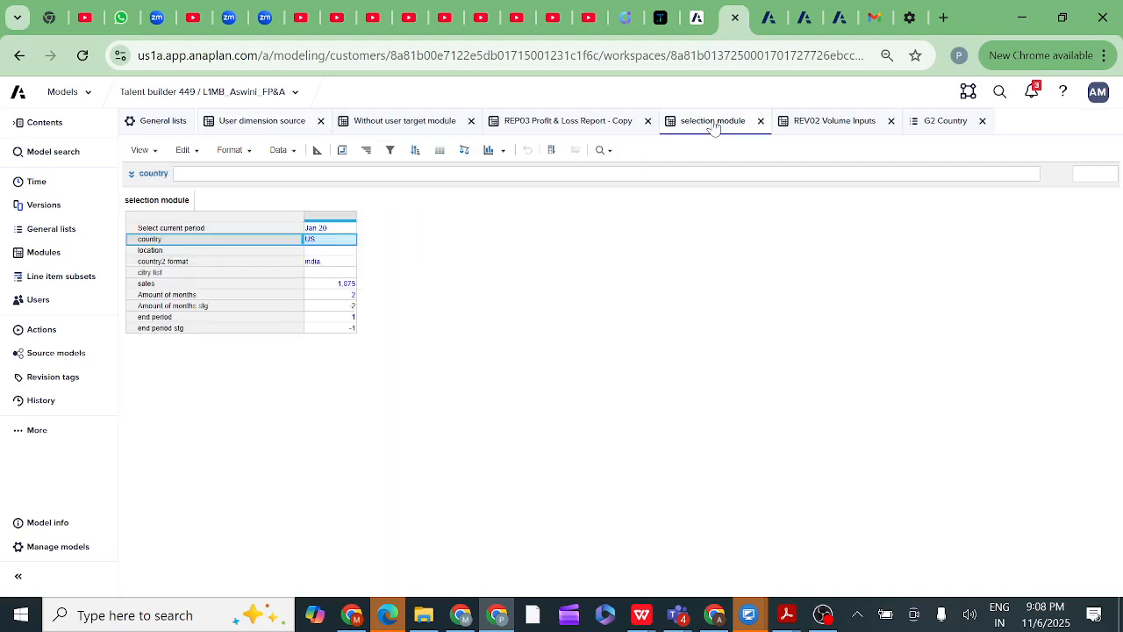
click(330, 240)
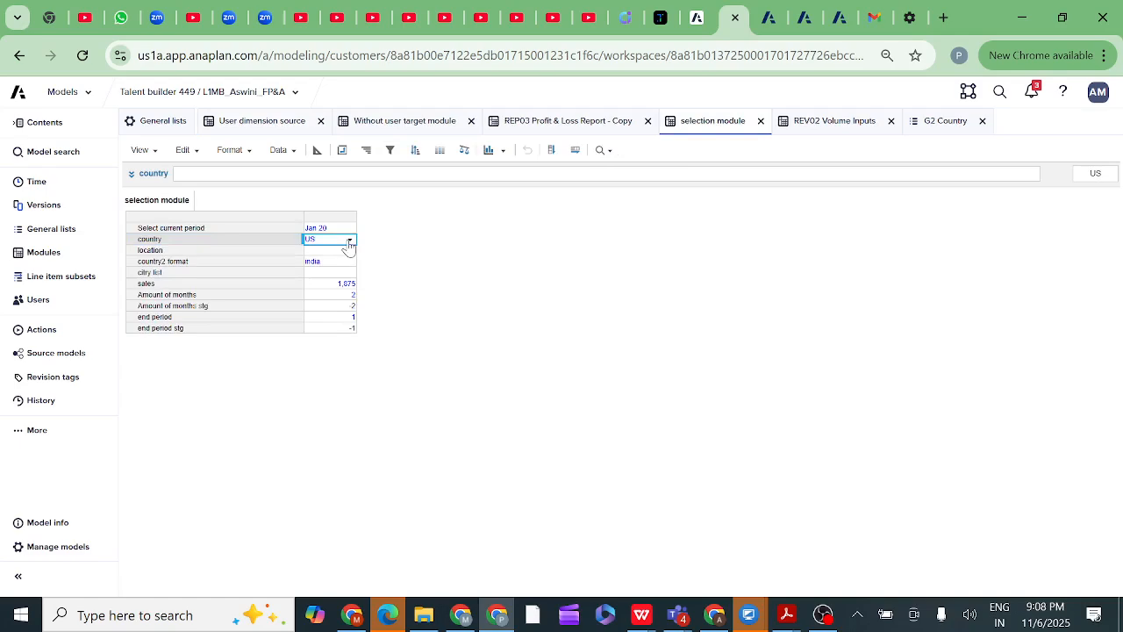
click(348, 243)
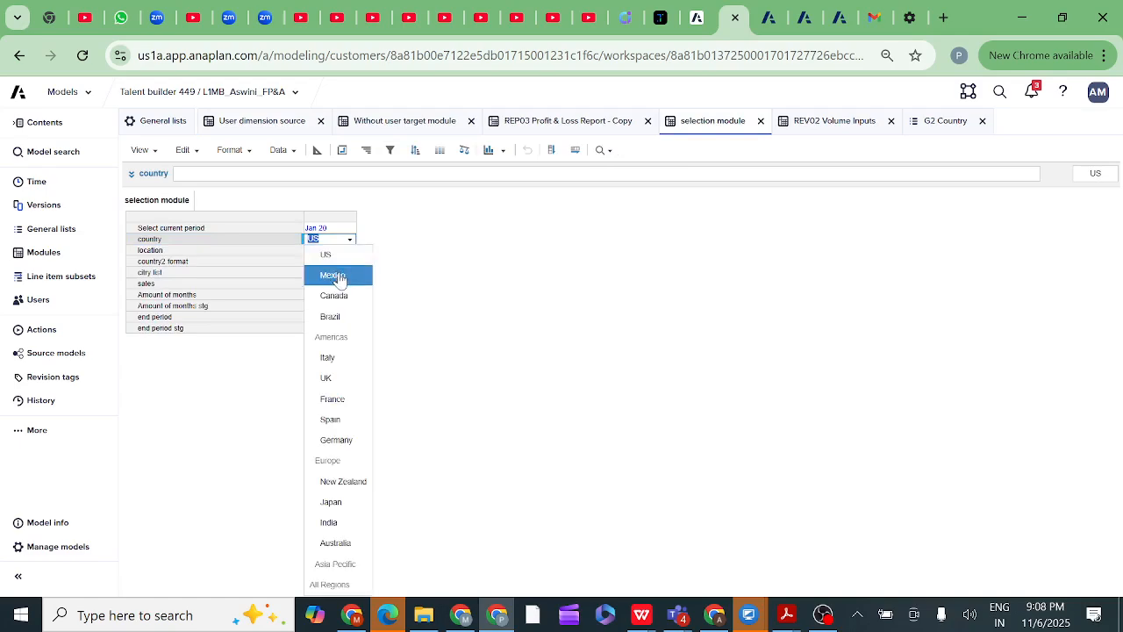
click(337, 278)
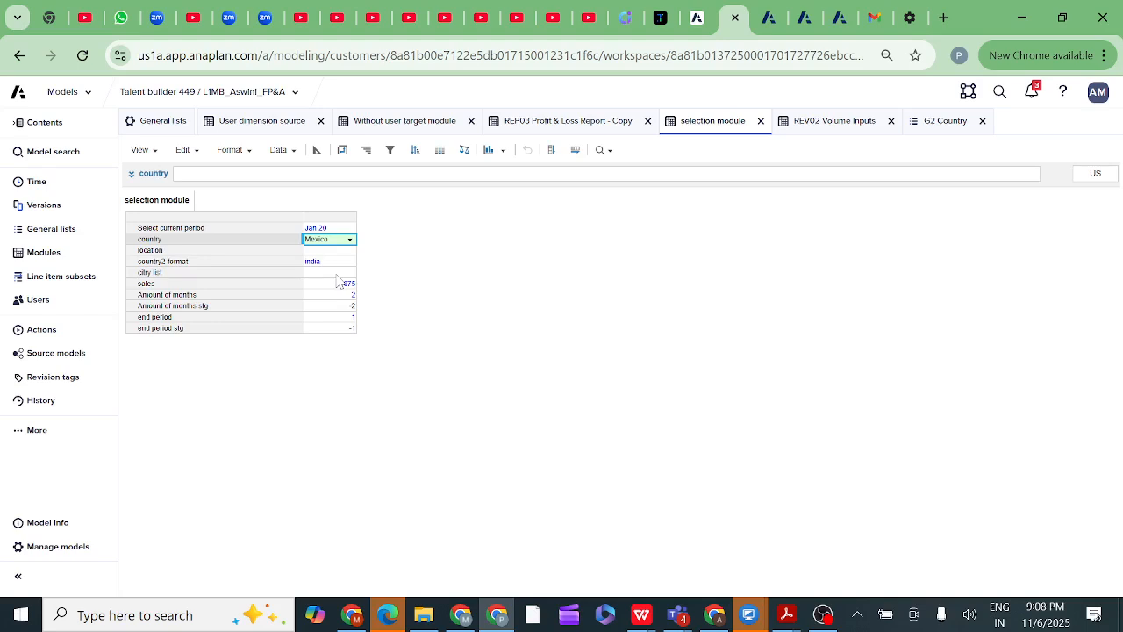
Step: Review the Mexico row in Without user target module's grid and re-enter its sales as 18
click(427, 126)
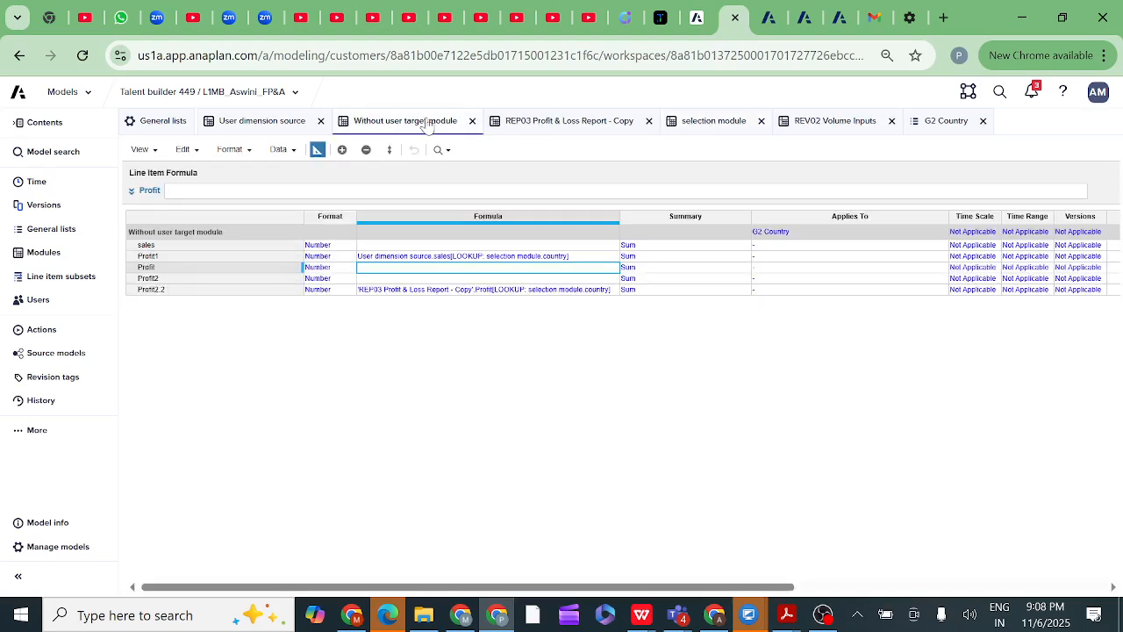
click(317, 150)
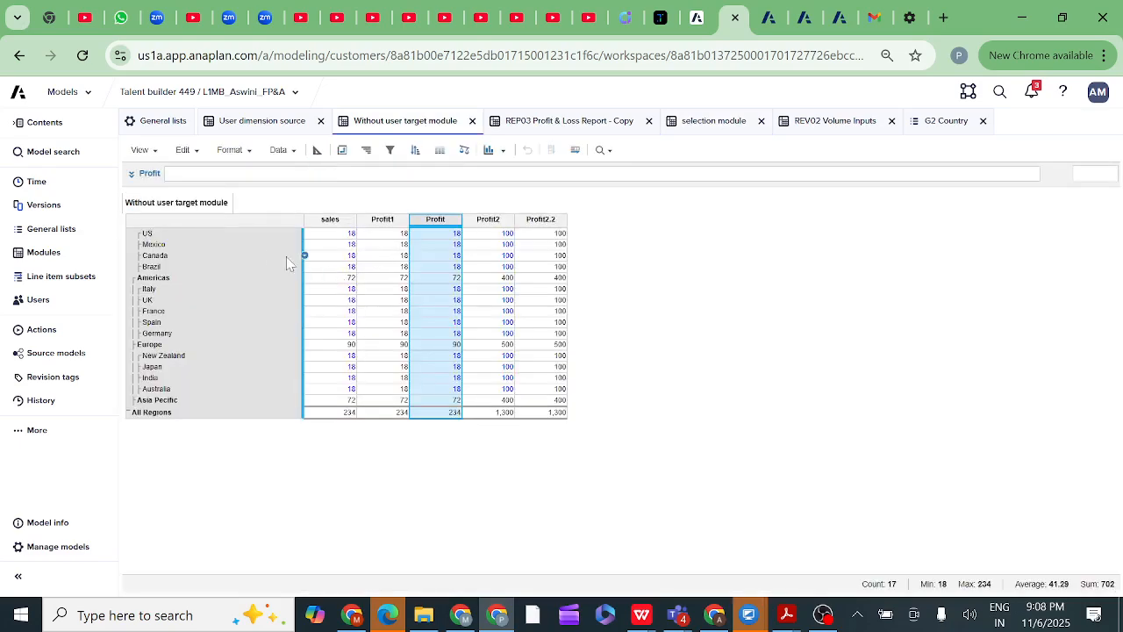
click(262, 246)
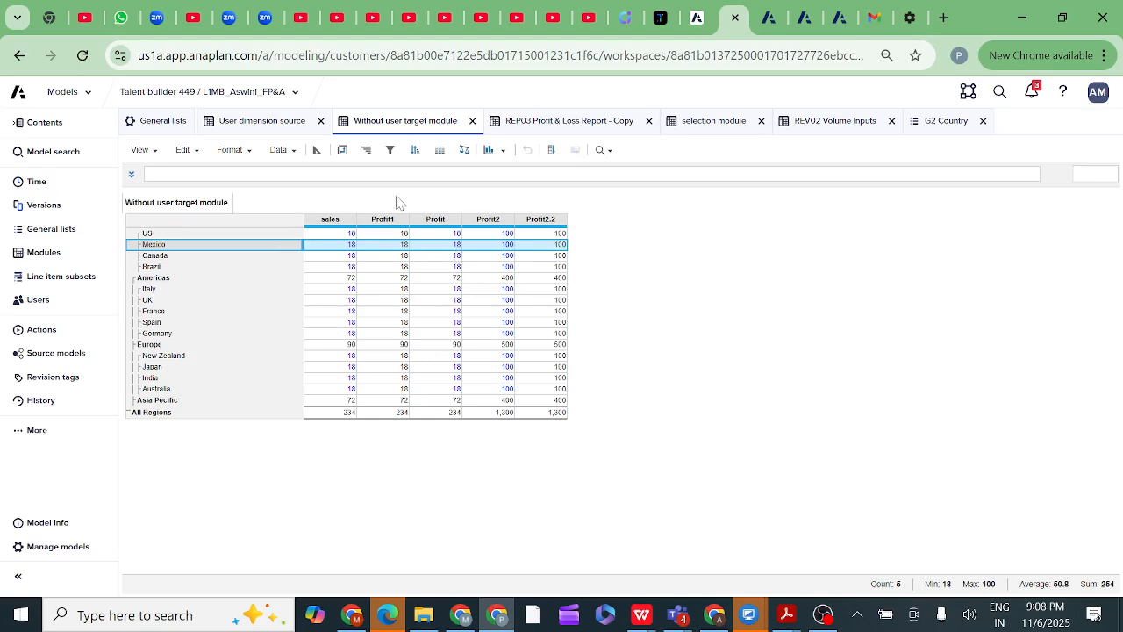
double_click(343, 245)
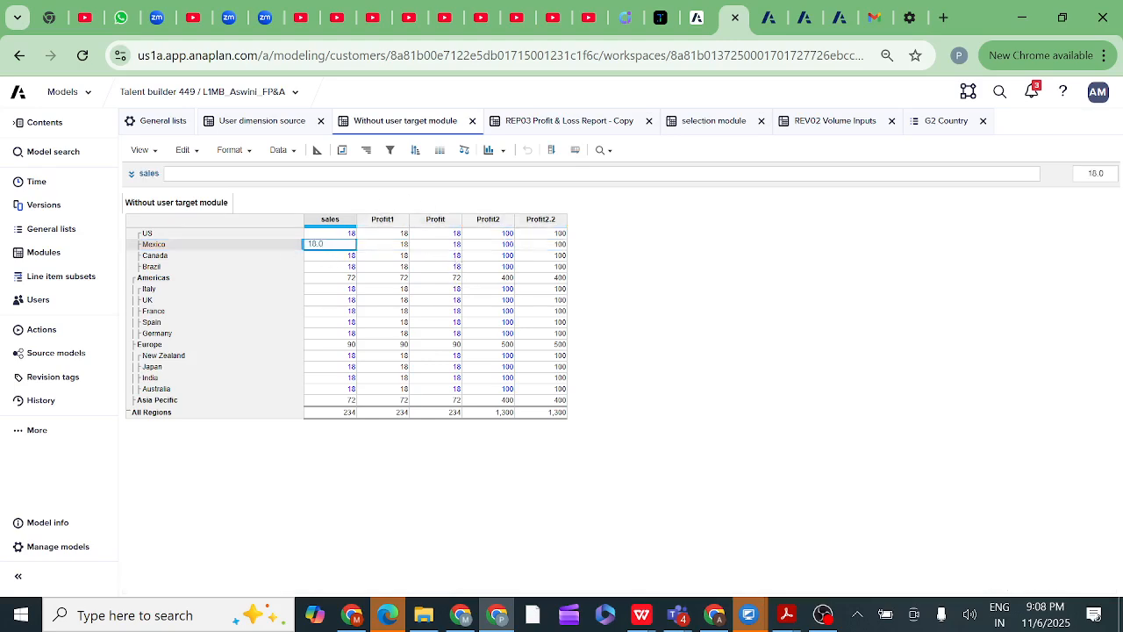
key(BackSpace)
key(BackSpace)
key(BackSpace)
key(BackSpace)
text(18)
click(772, 249)
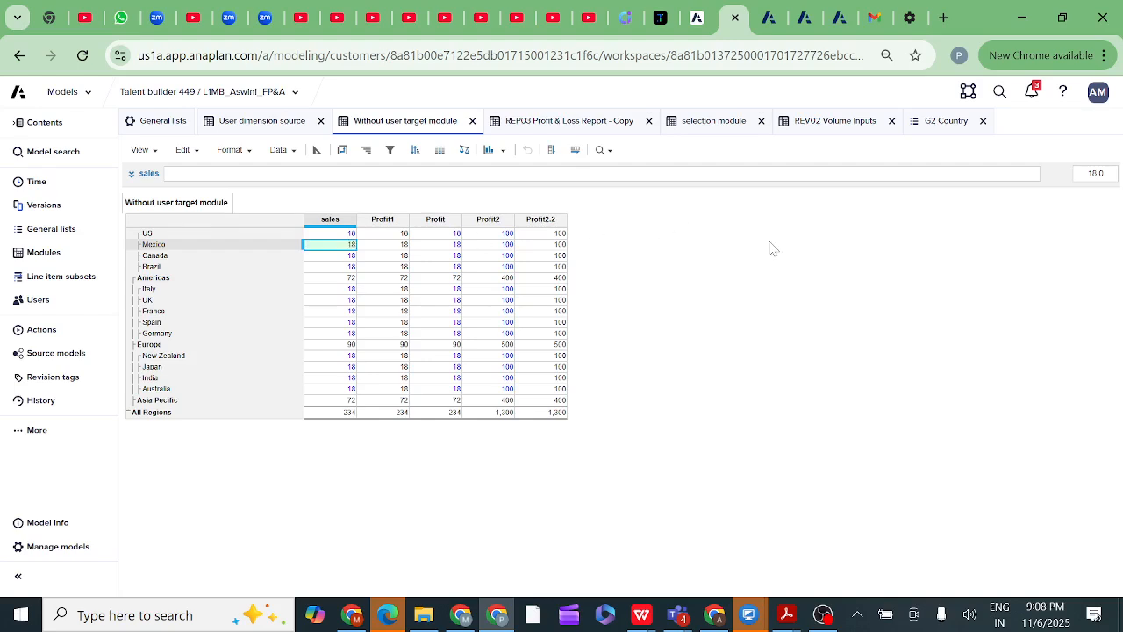
Step: Set Mexico's sales for the first user to 10 in User dimension source and check Mexico's row in Without user target module
click(273, 123)
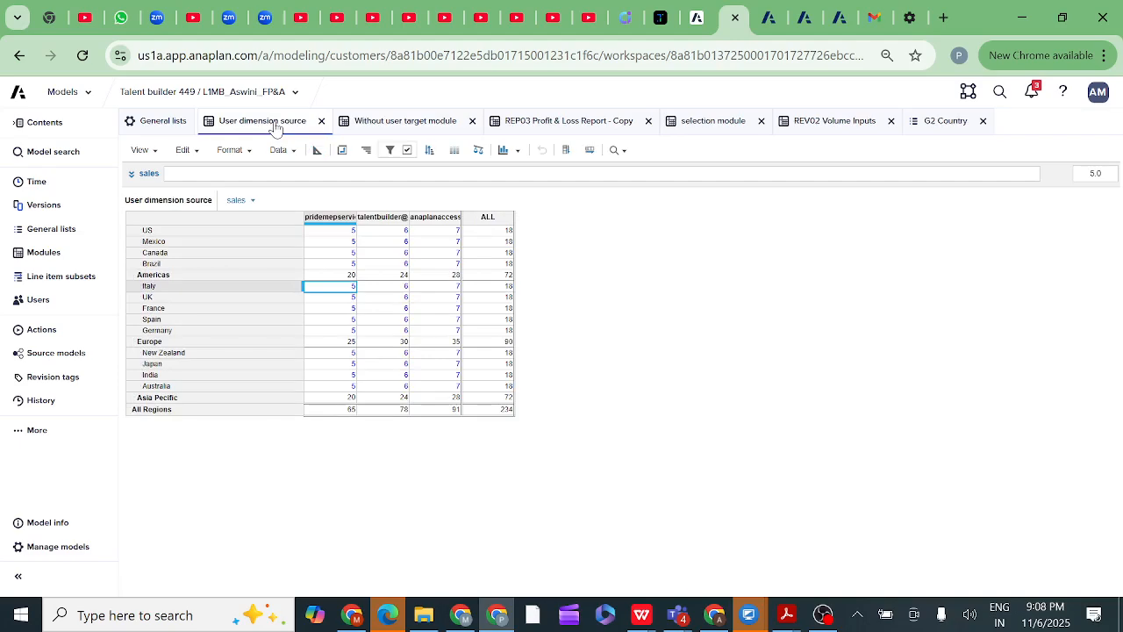
click(228, 247)
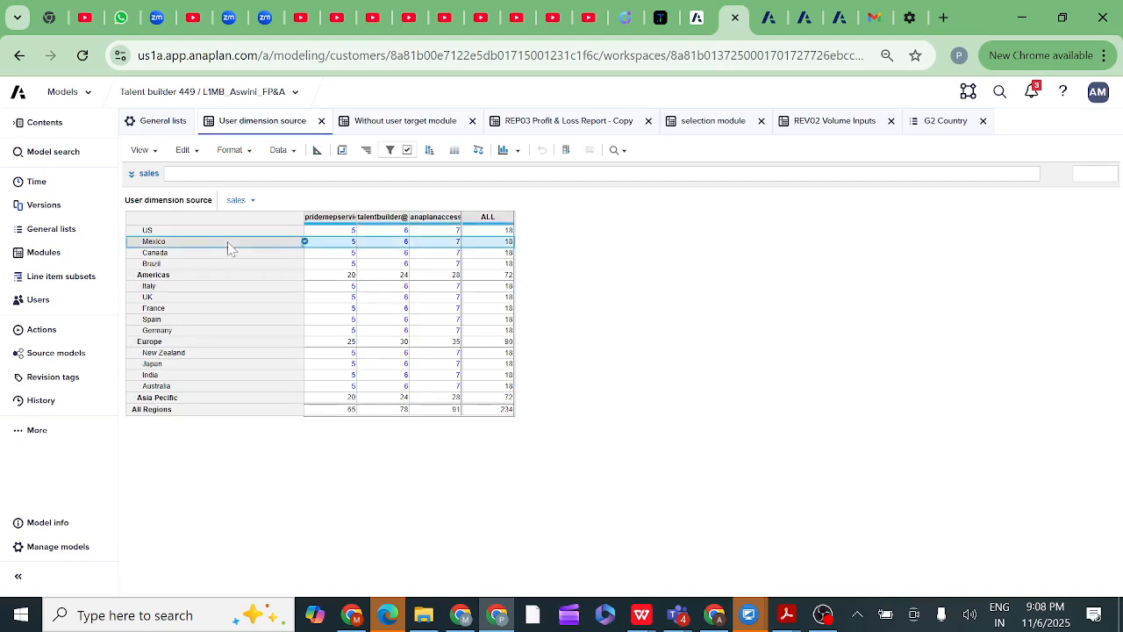
double_click(345, 246)
key(BackSpace)
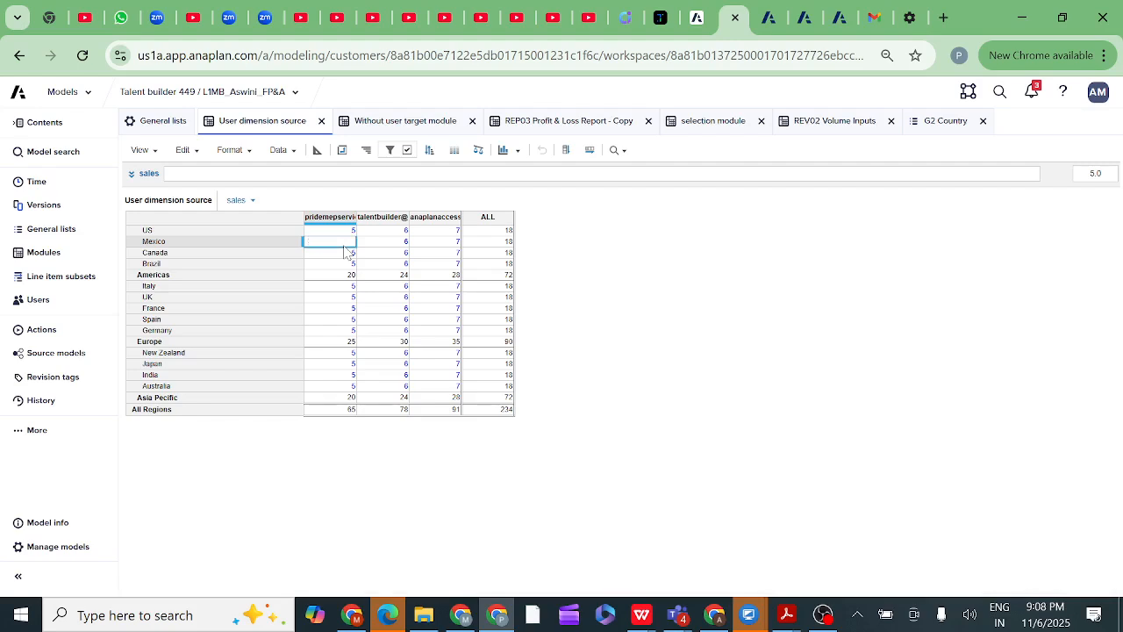
text(10)
click(603, 272)
click(382, 123)
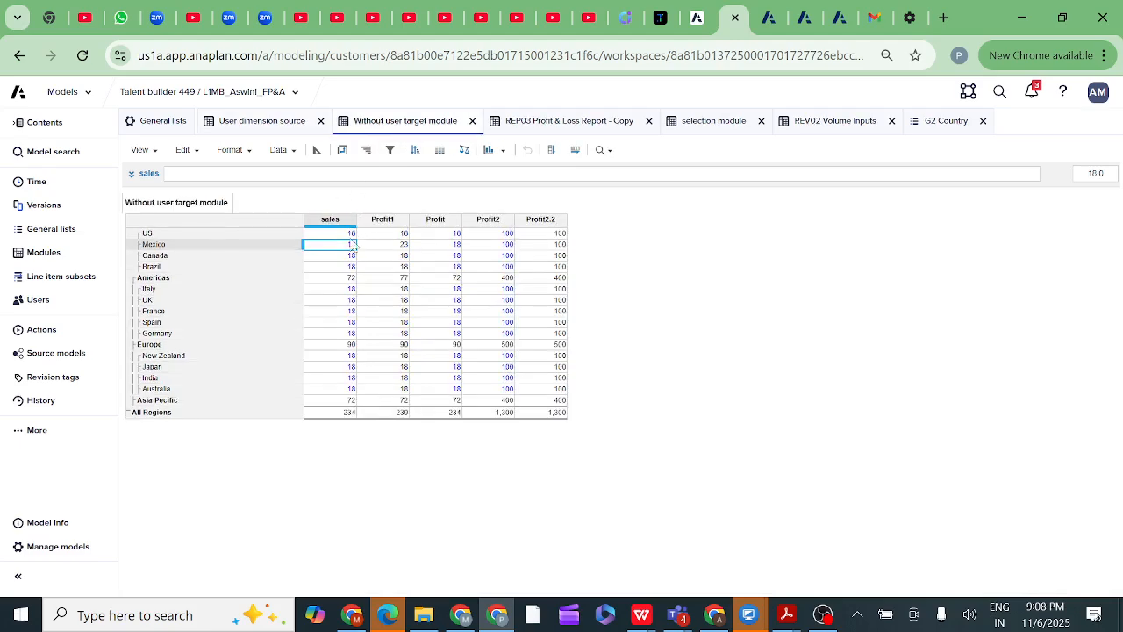
click(204, 246)
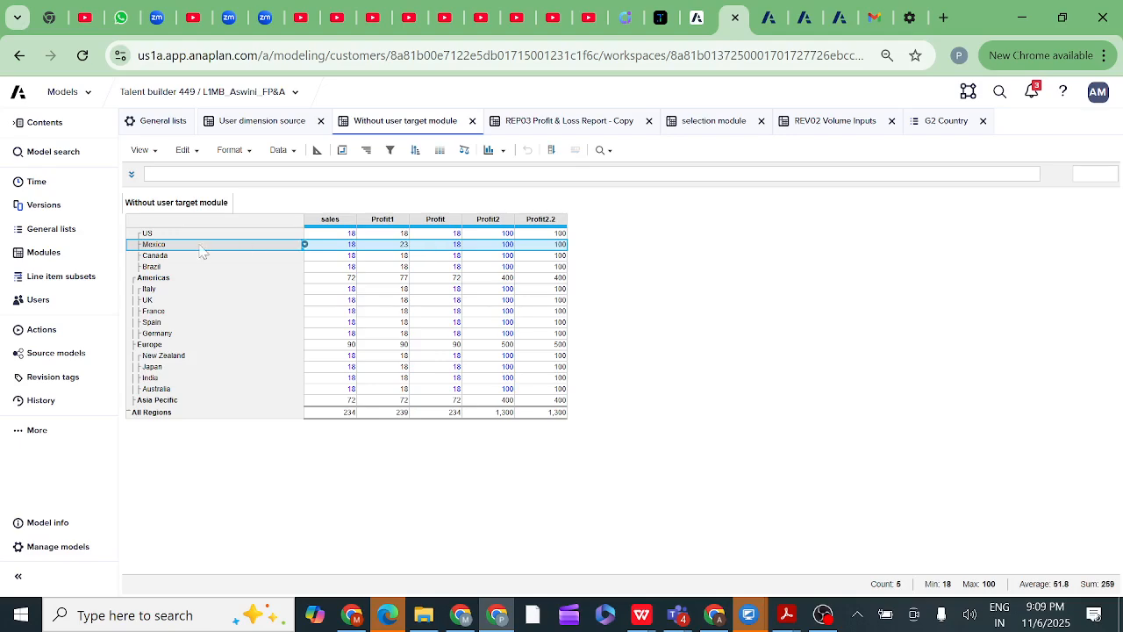
Step: Open the REV02 Volume Inputs module from the model's module list
click(51, 257)
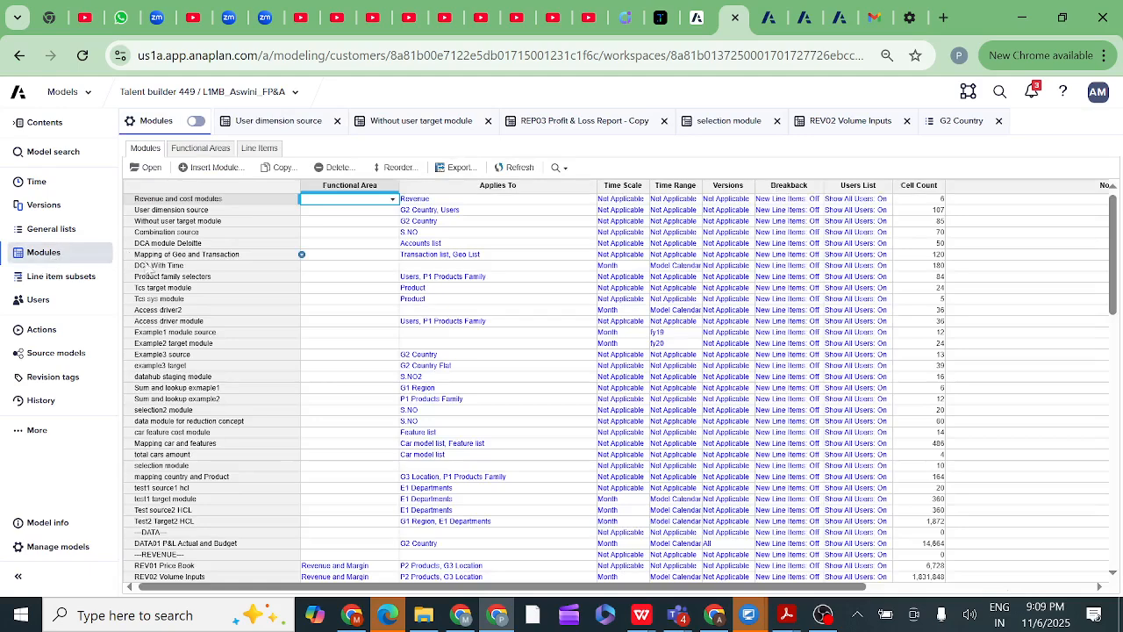
scroll(221, 484, down, 3)
scroll(221, 485, down, 1)
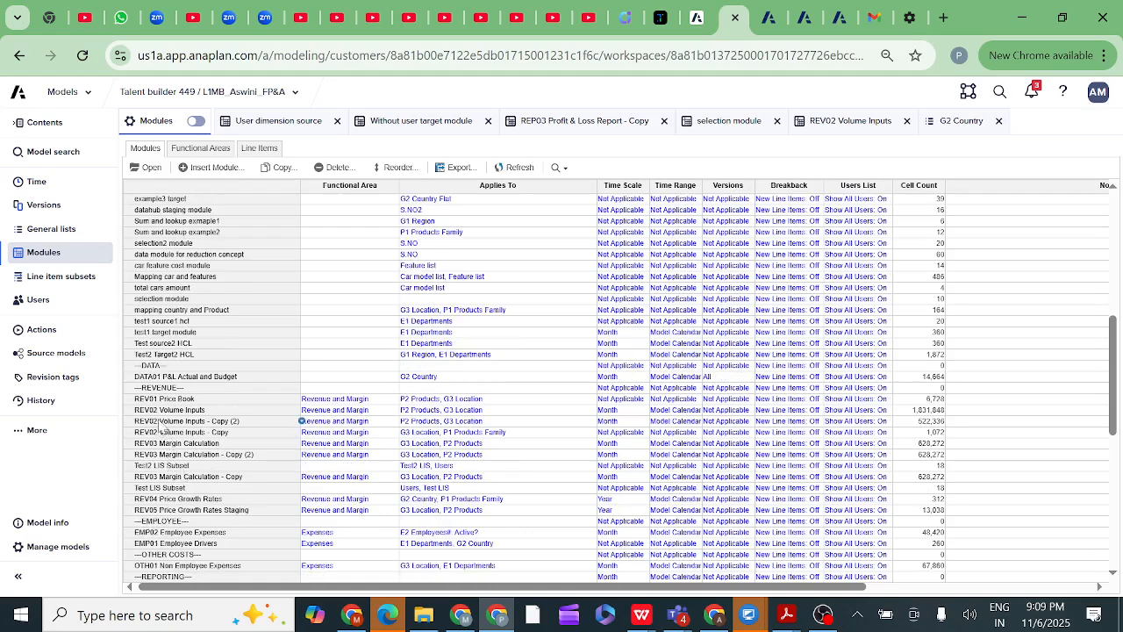
click(159, 411)
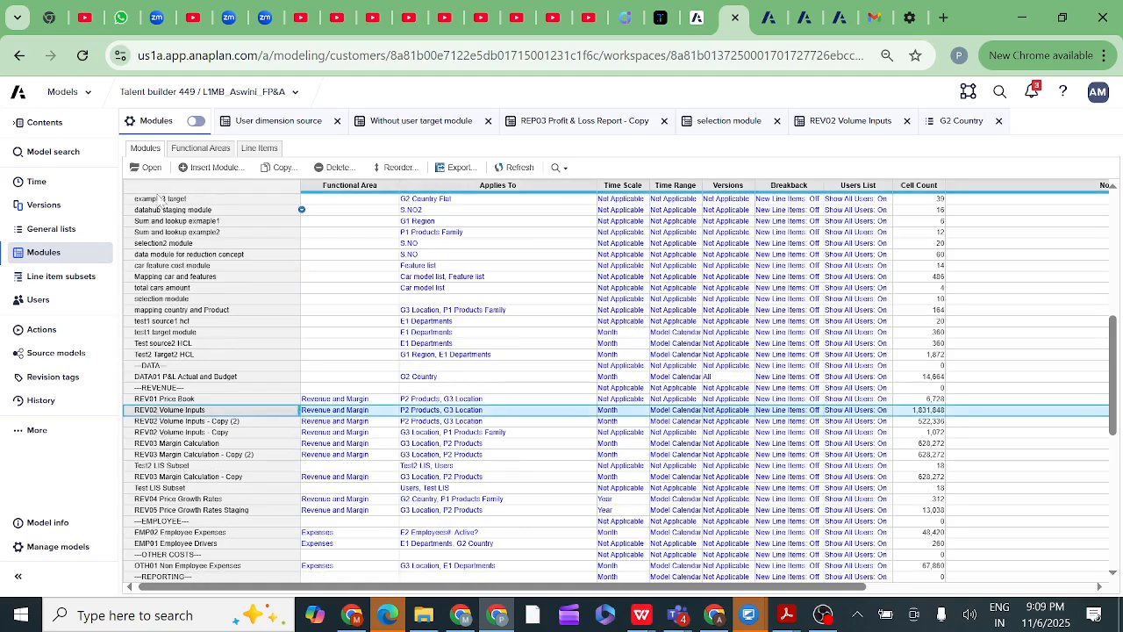
click(147, 167)
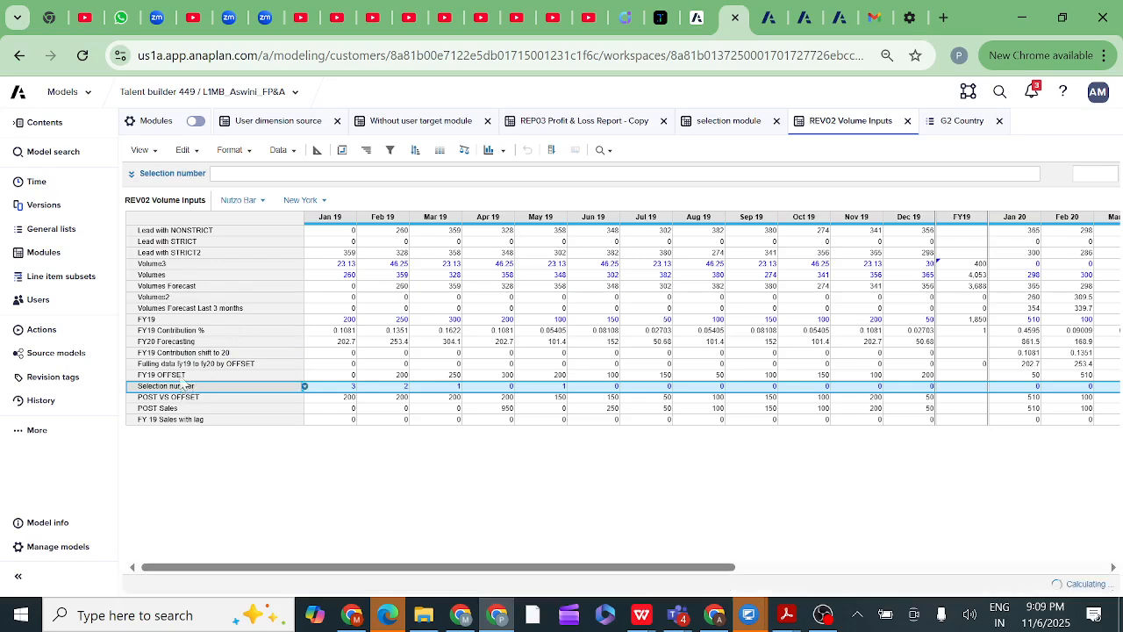
Step: Compare the formulas of the POST VS OFFSET, POST Sales and FY19 OFFSET line items in REV02 Volume Inputs
click(169, 400)
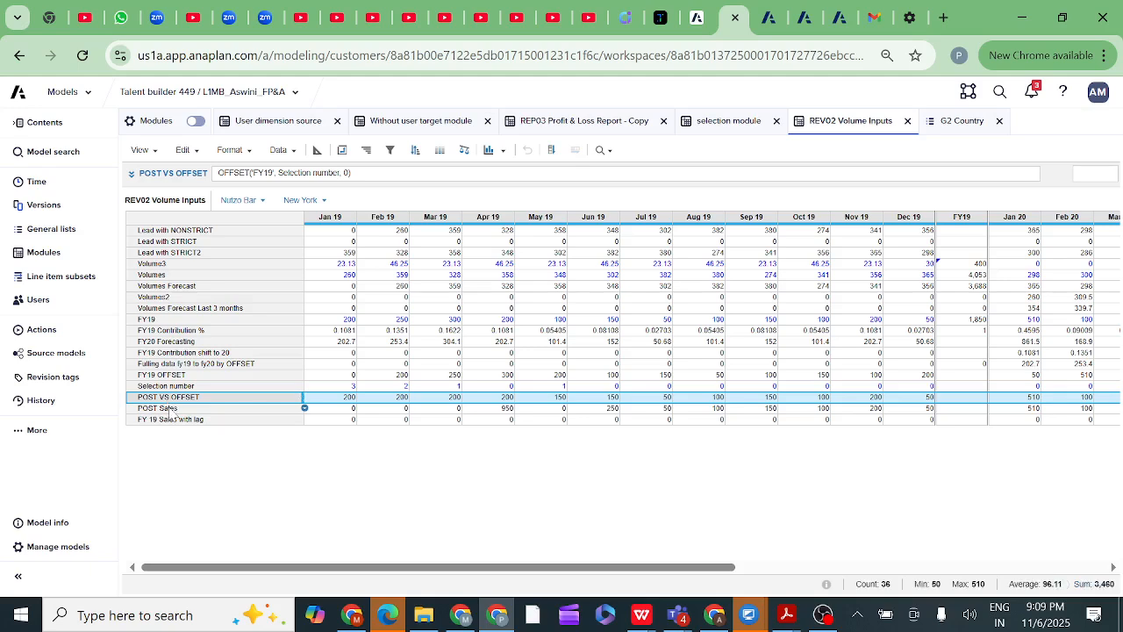
click(170, 409)
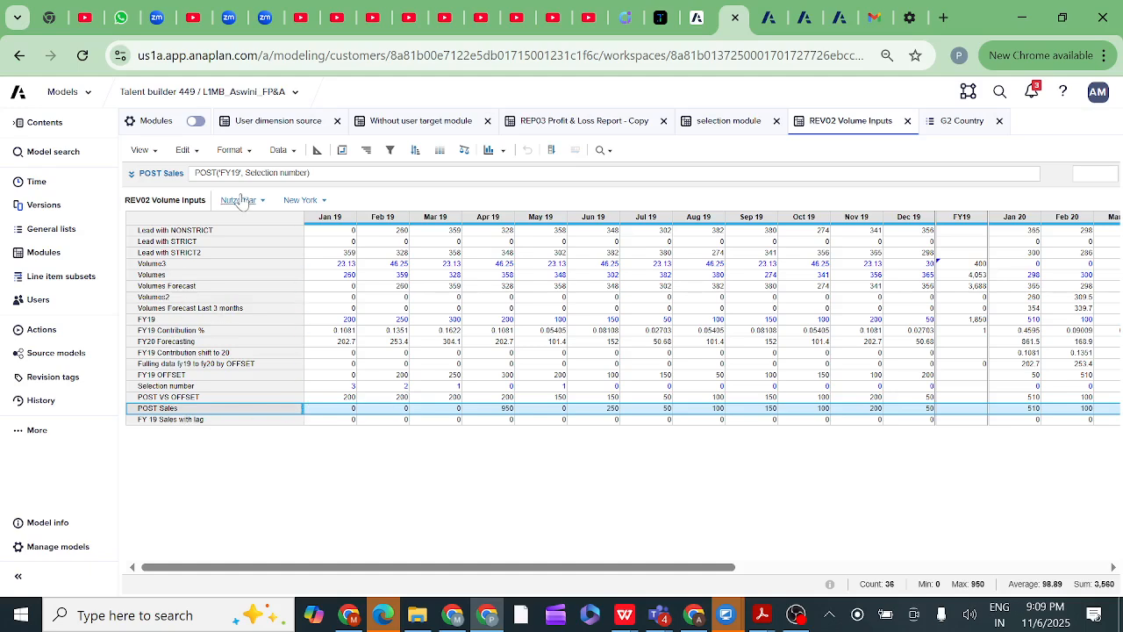
click(166, 375)
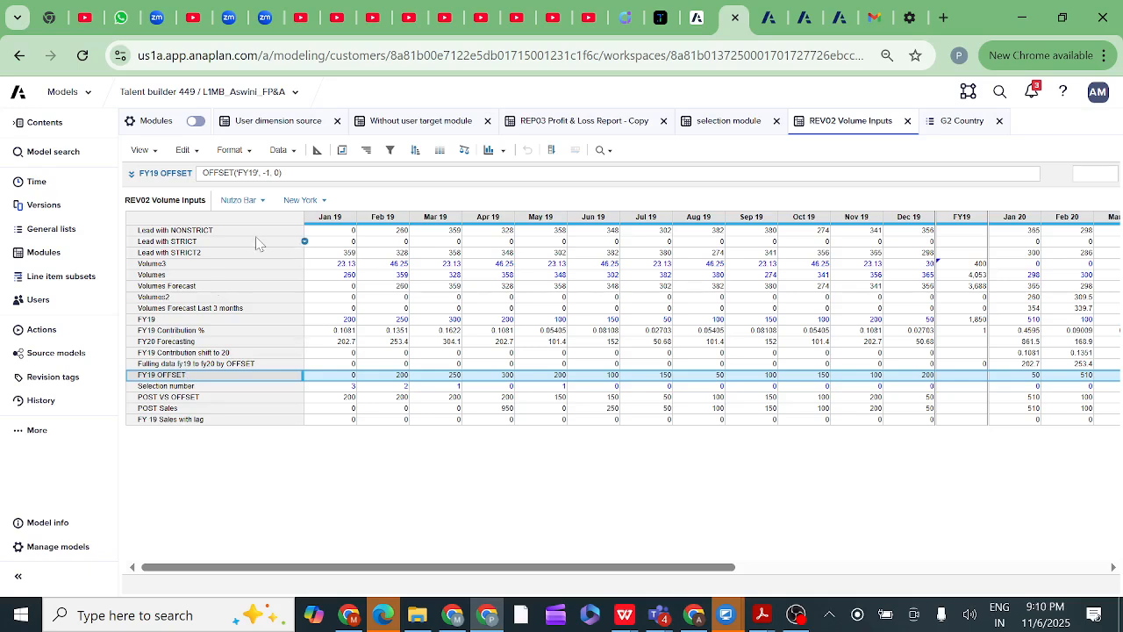
click(270, 172)
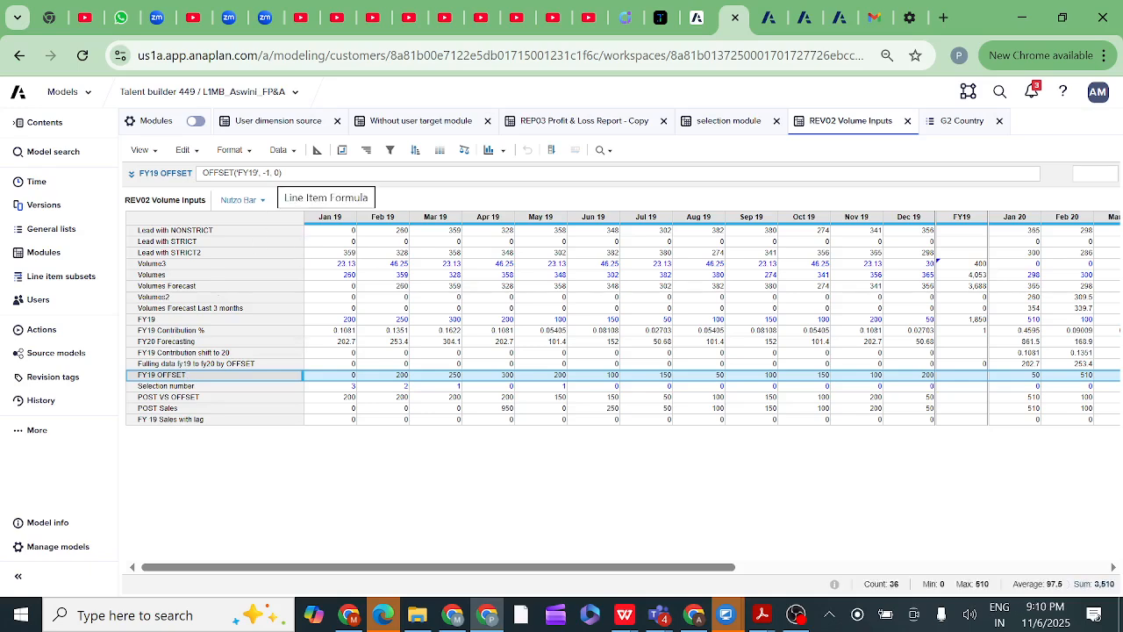
click(167, 408)
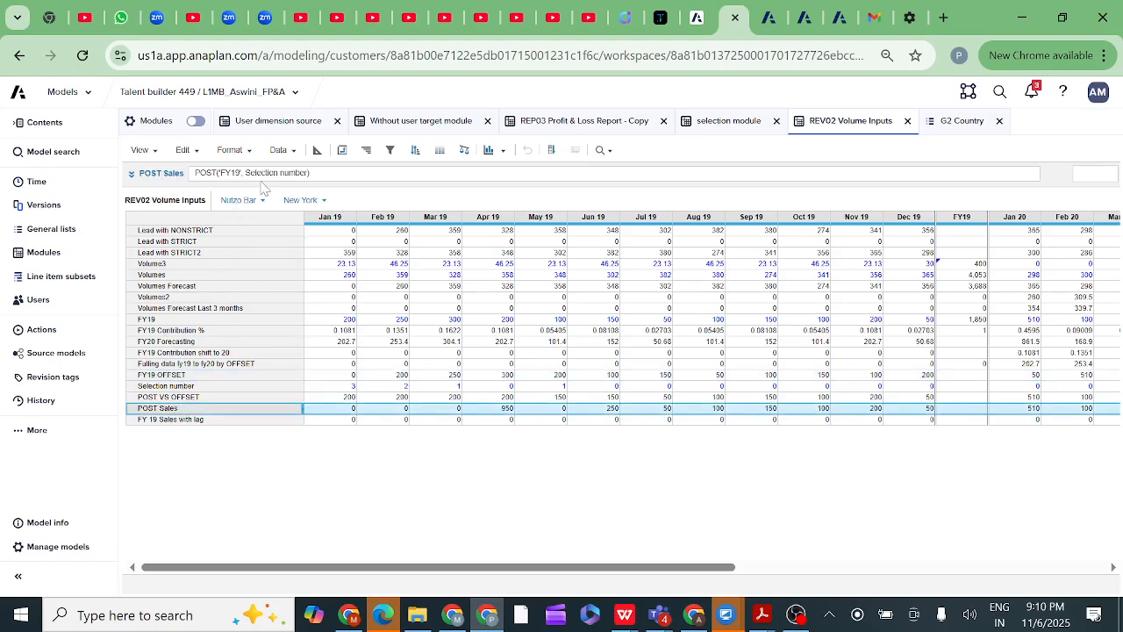
Step: Set the Jan 19 Selection number to 2 in REV02 Volume Inputs and check the POST Sales and FY19 OFFSET rows
click(230, 387)
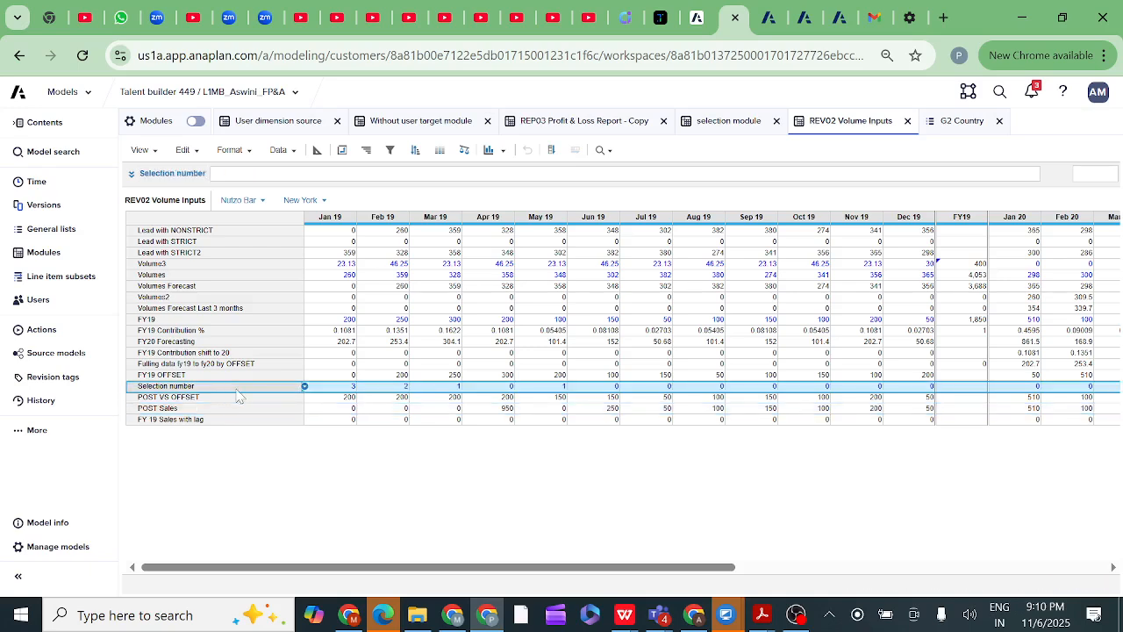
double_click(342, 388)
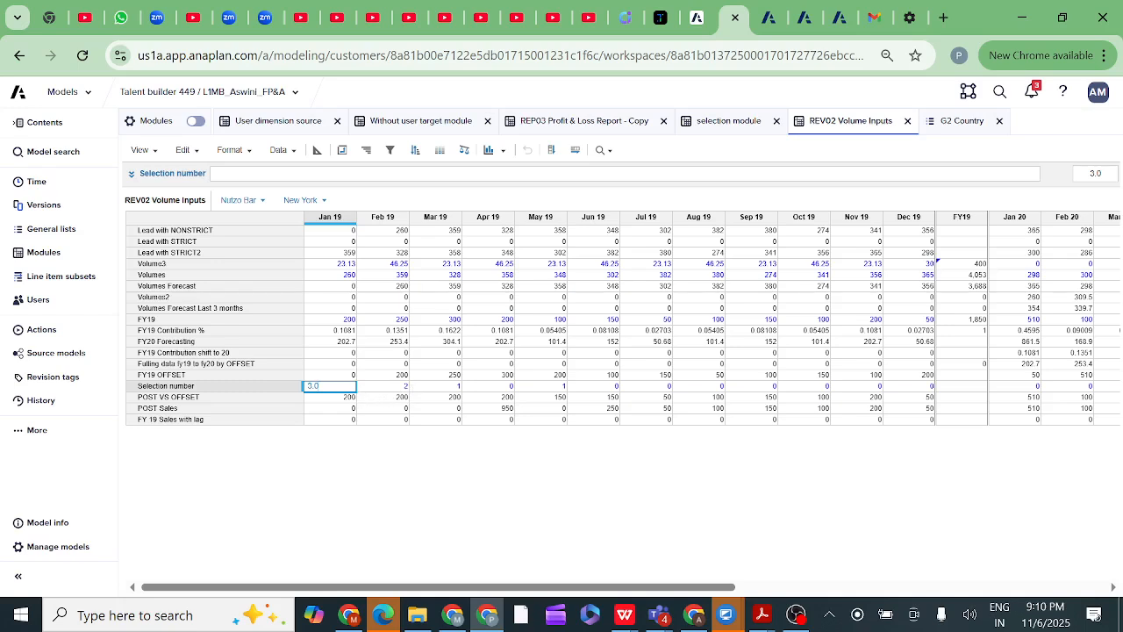
key(BackSpace)
key(BackSpace)
key(BackSpace)
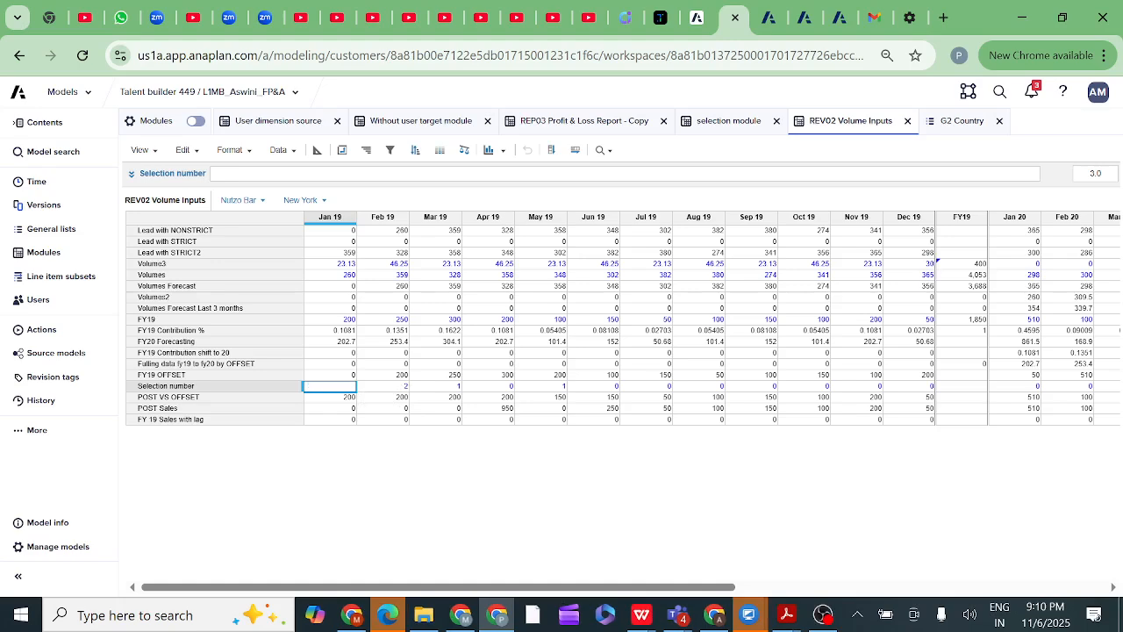
text(2)
click(316, 467)
mouse_move(337, 389)
mouse_down()
mouse_move(428, 397)
mouse_move(327, 395)
mouse_up()
click(254, 410)
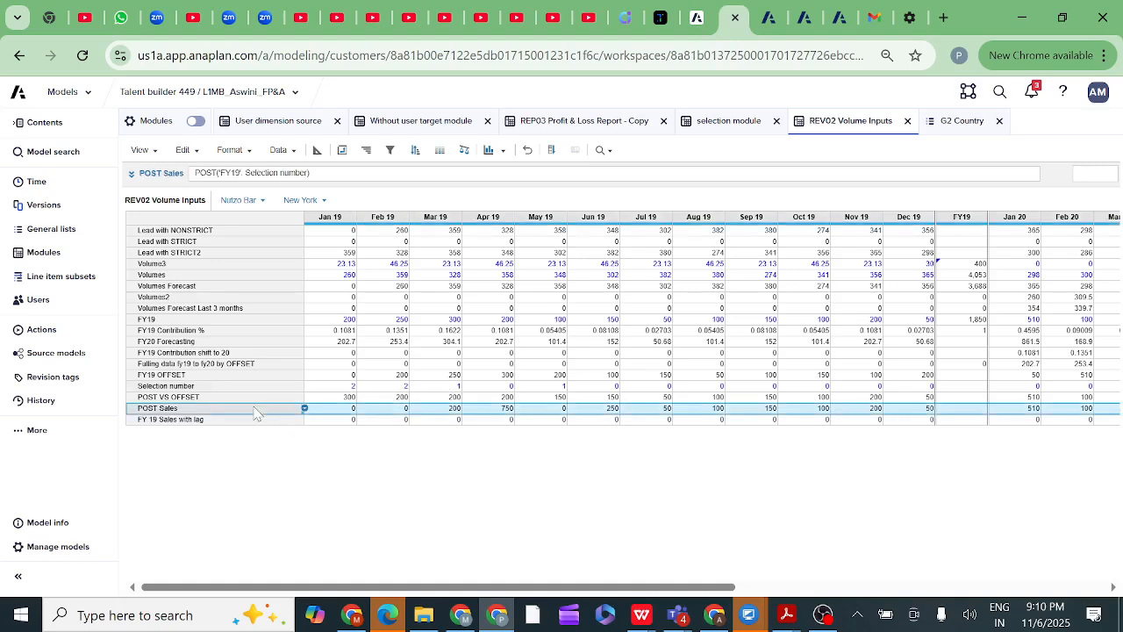
click(204, 377)
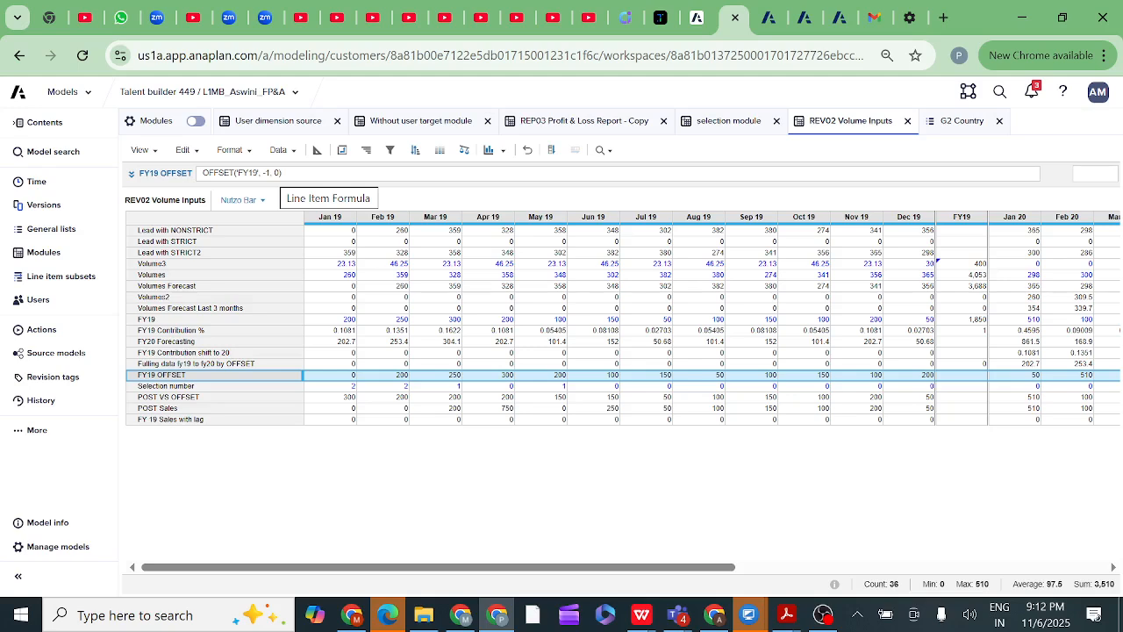
Step: Set the country line item to US in selection module
click(725, 124)
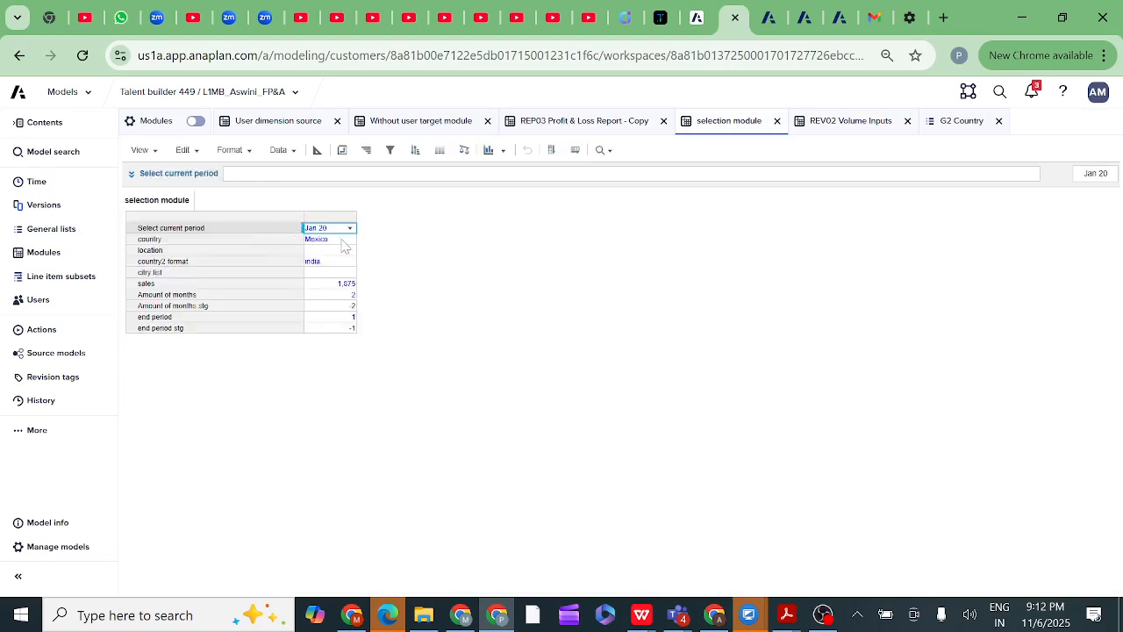
click(343, 242)
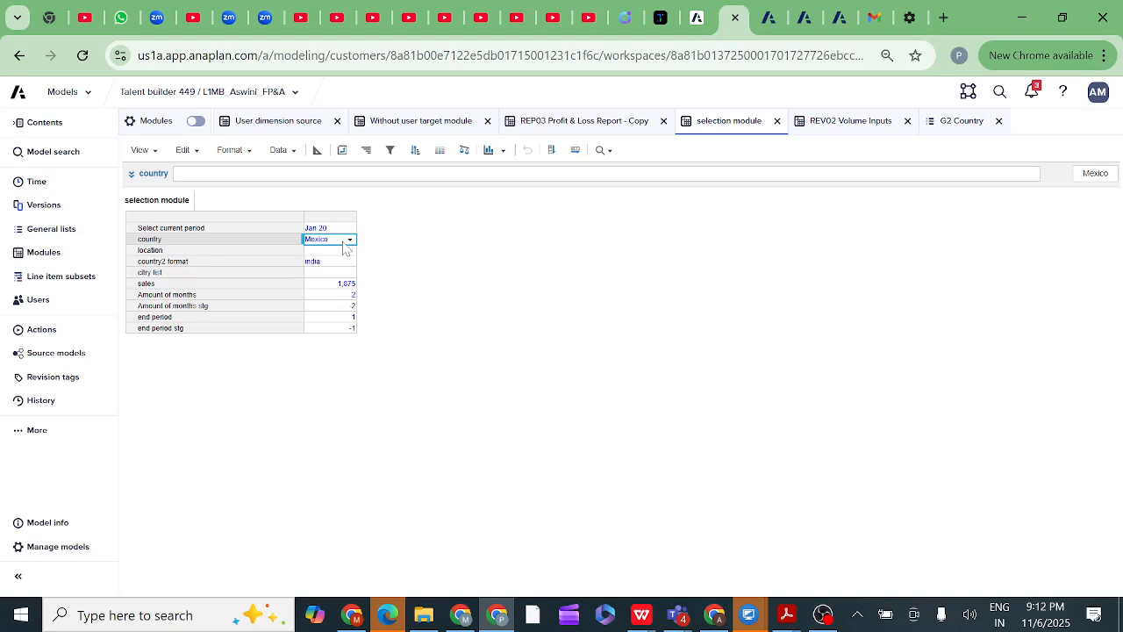
click(350, 242)
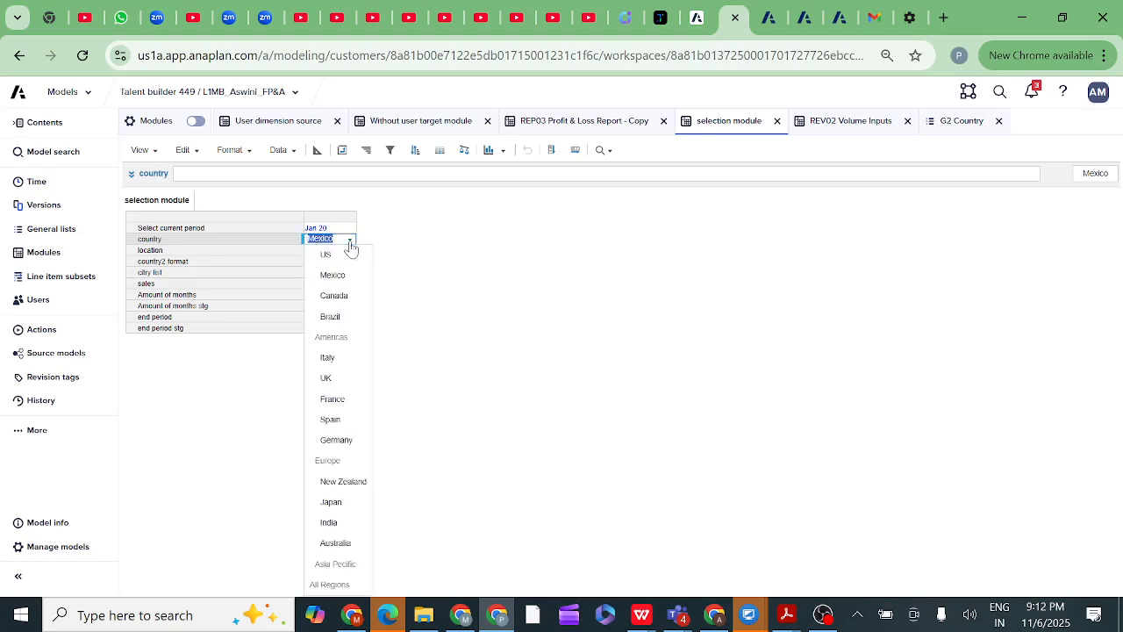
click(330, 255)
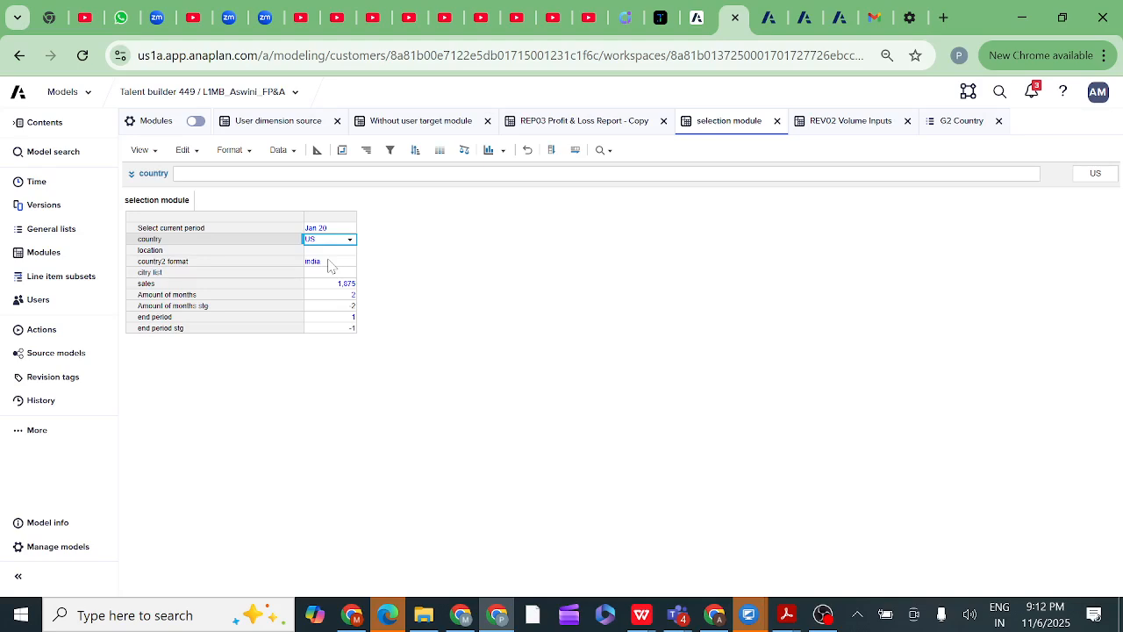
click(242, 238)
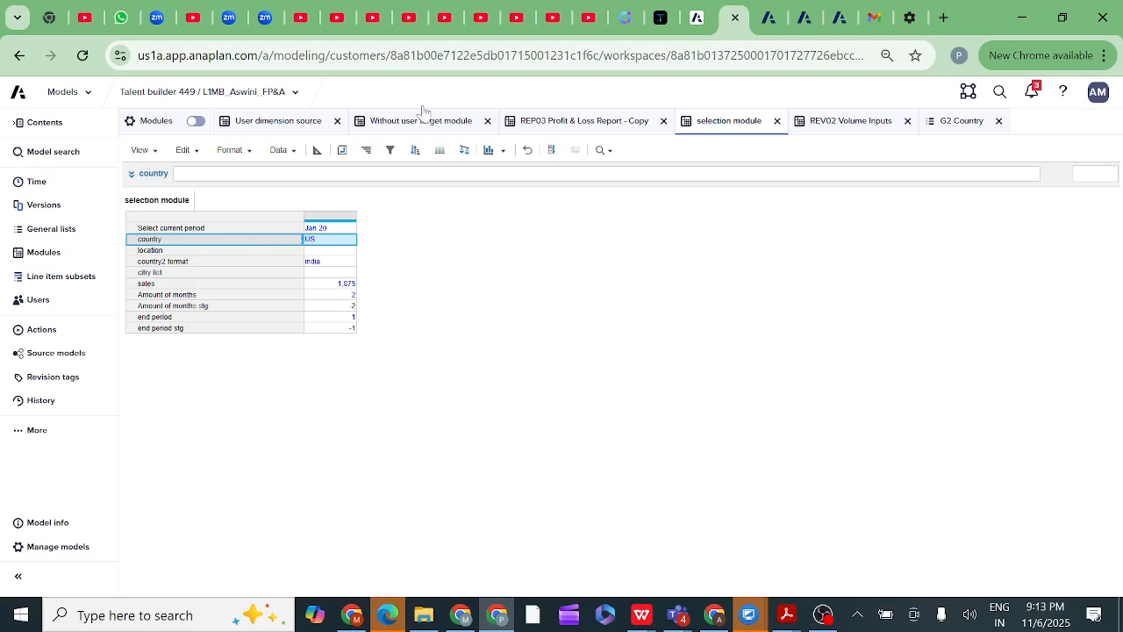
Step: Review the FY19 OFFSET formula and the Selection number row in REV02 Volume Inputs, referring back to selection module
click(836, 128)
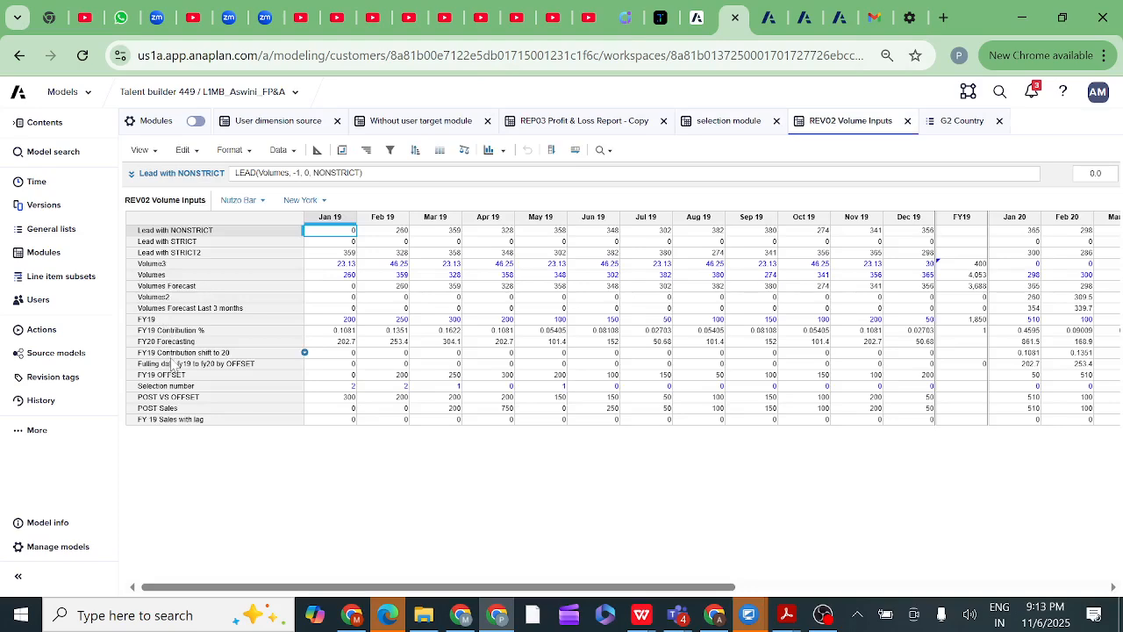
click(172, 377)
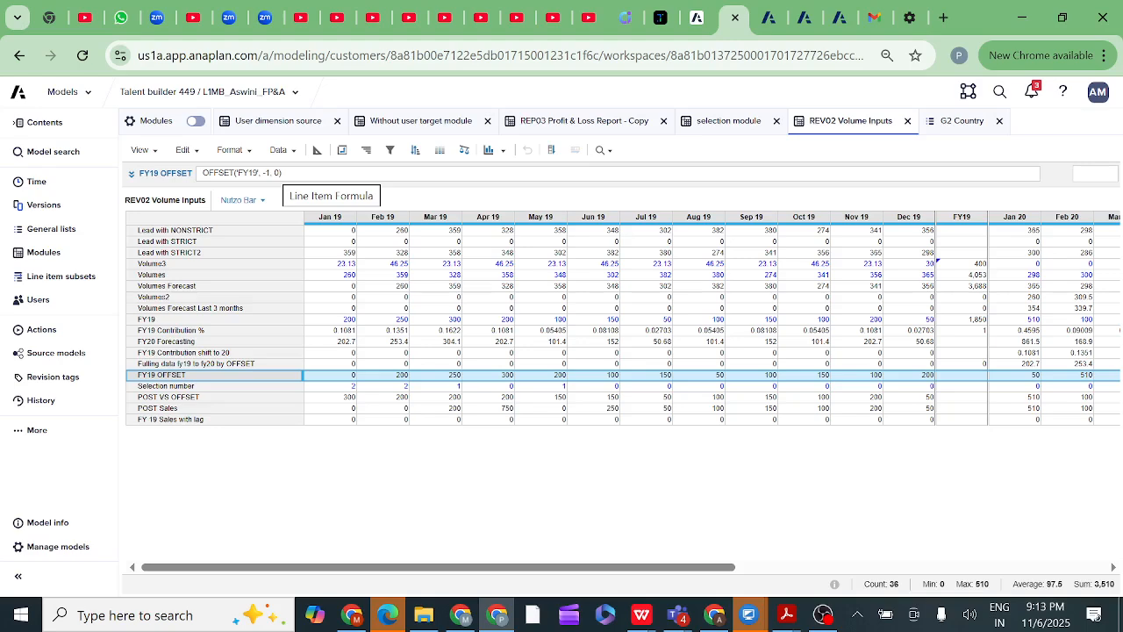
click(209, 387)
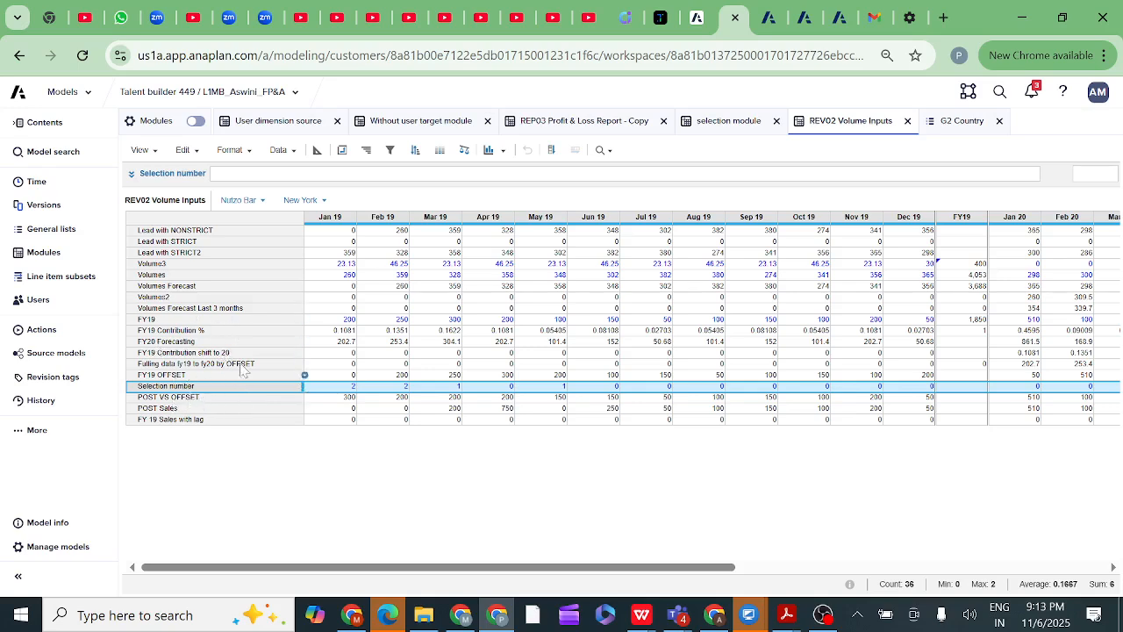
click(743, 124)
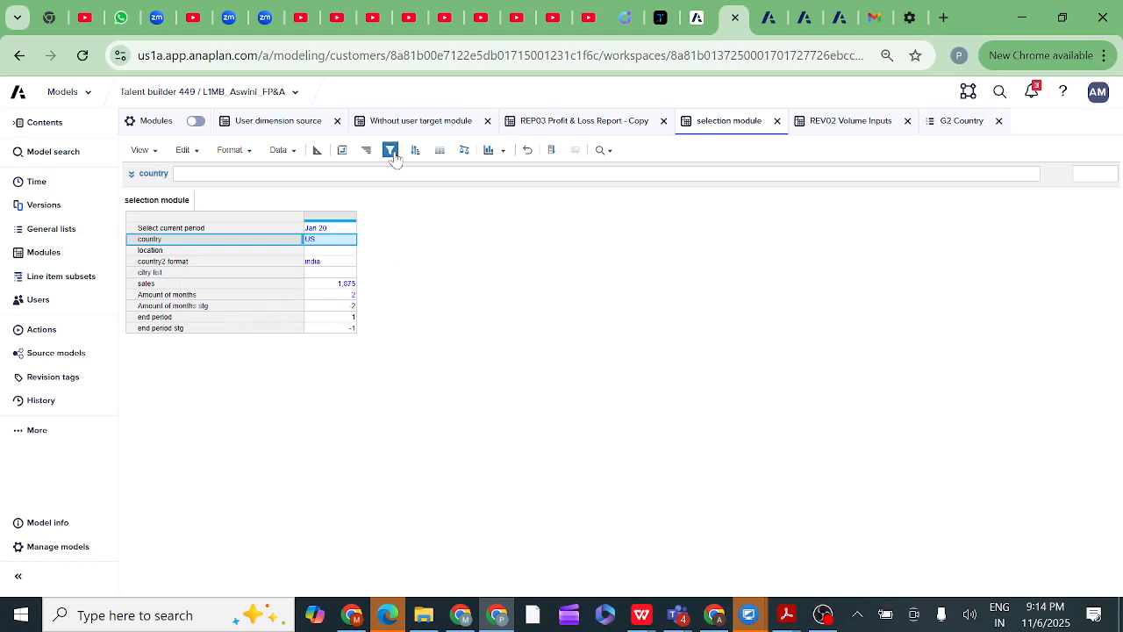
click(844, 125)
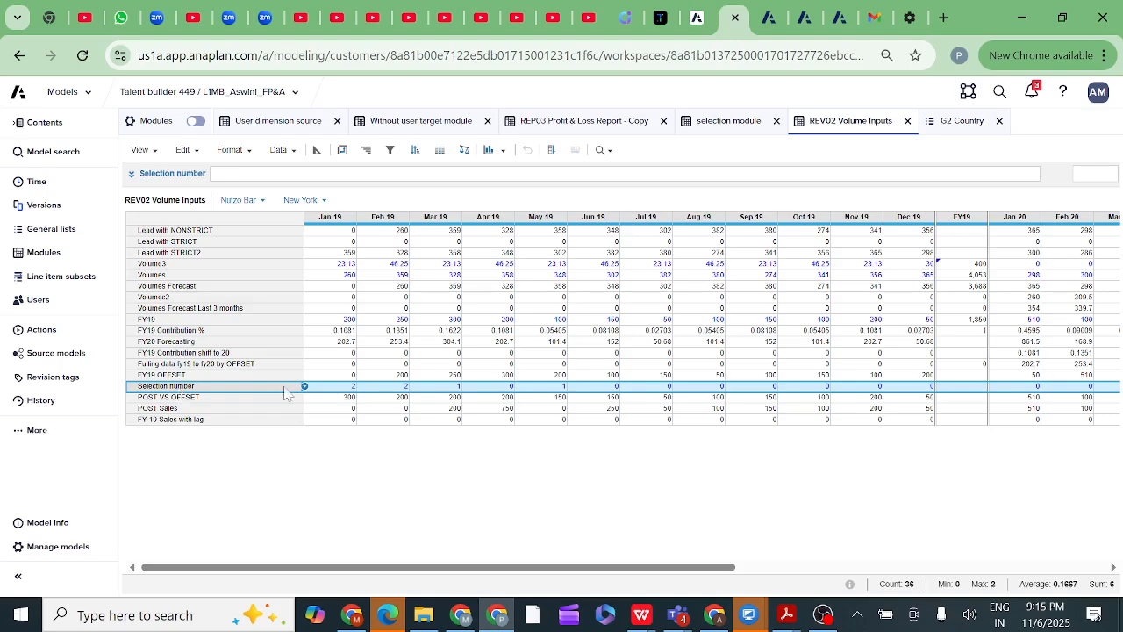
double_click(351, 386)
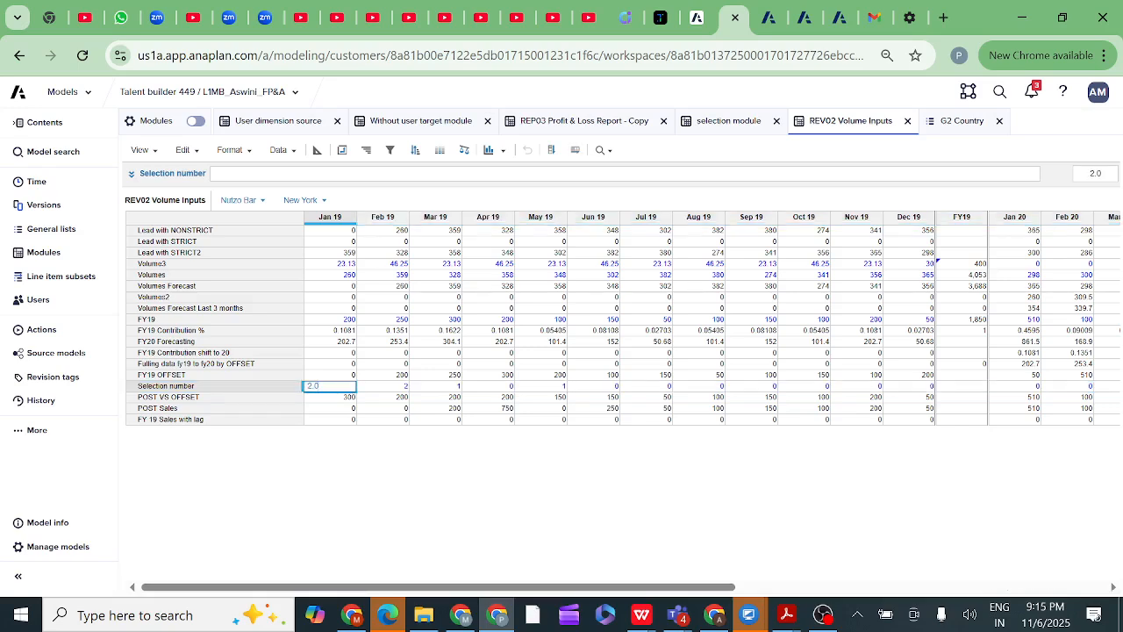
click(284, 389)
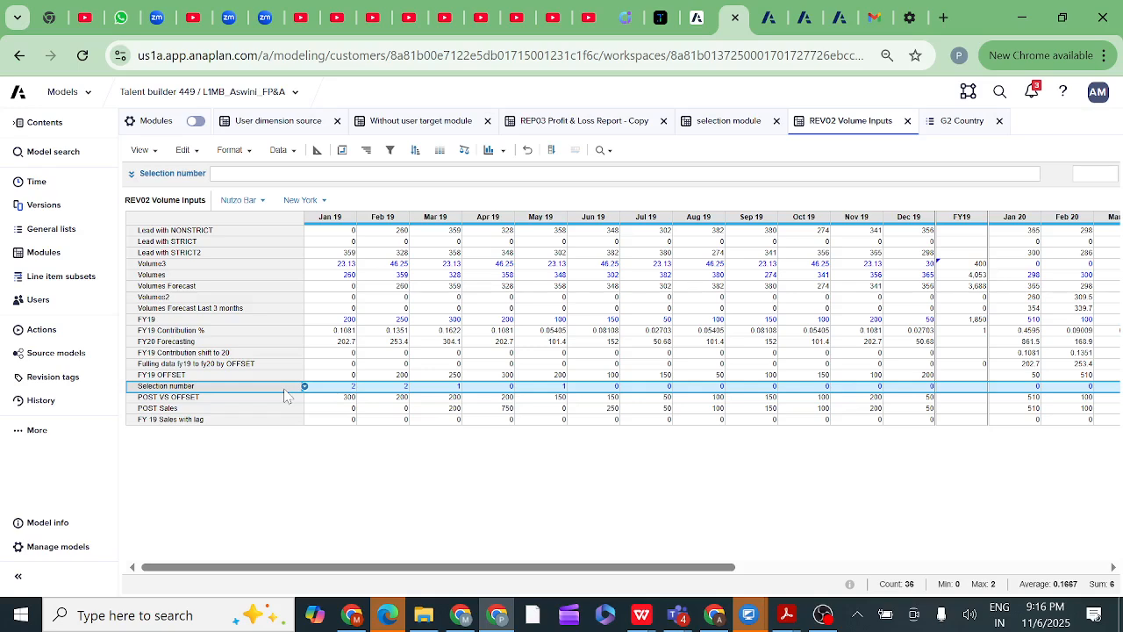
Step: Check the Anaplan evening class meeting in Microsoft Teams and return to the Anaplan model in Chrome
mouse_move(678, 614)
click(672, 583)
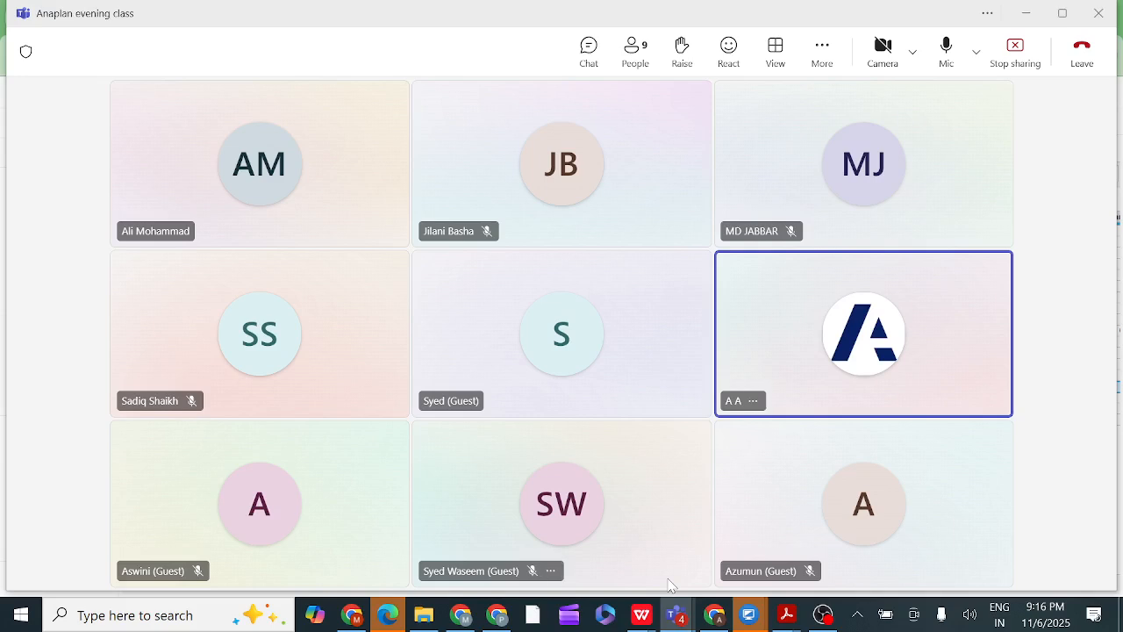
mouse_move(512, 612)
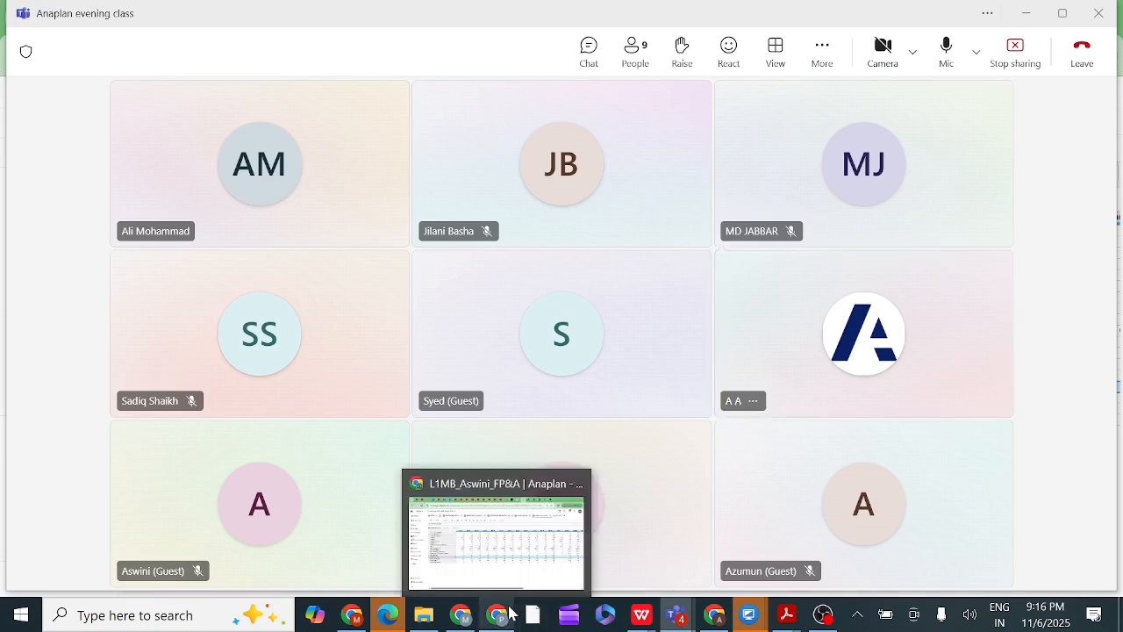
click(501, 570)
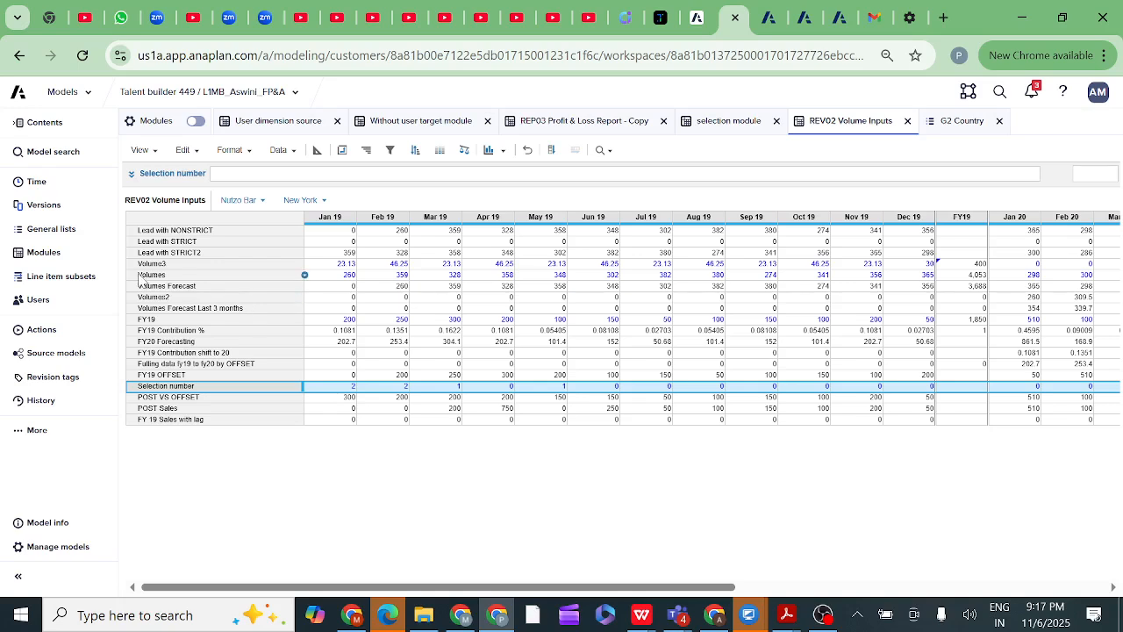
Step: Highlight REV01 Price Book, REP03 Profit & Loss Report, REV02 Volume Inputs - Copy and REV03 Margin Calculation - Copy in the model's module list
click(66, 263)
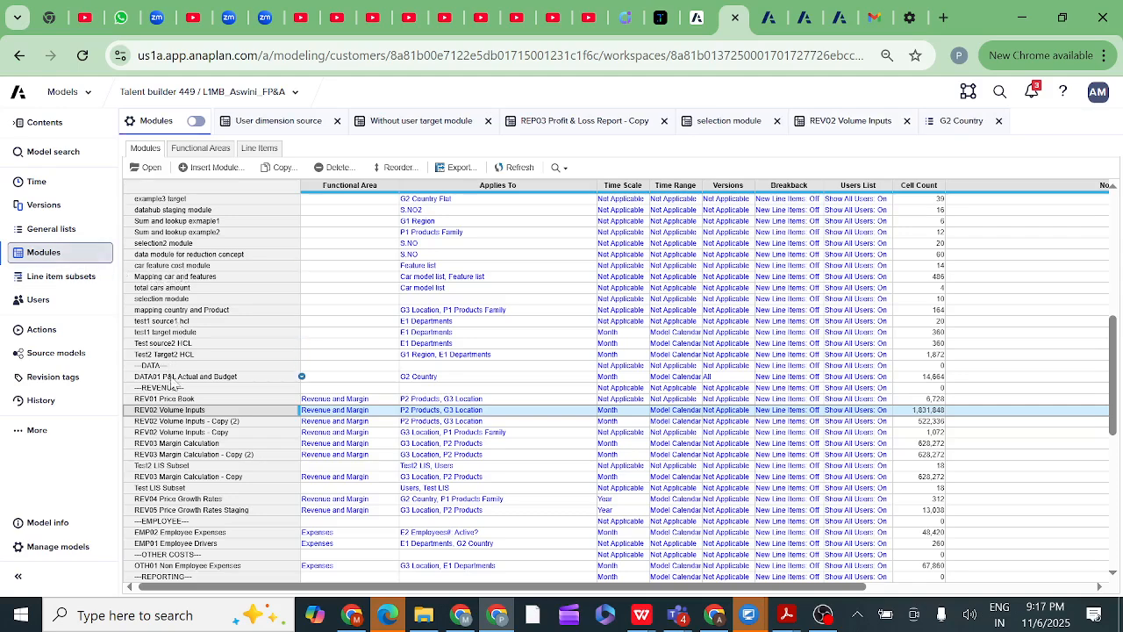
click(175, 401)
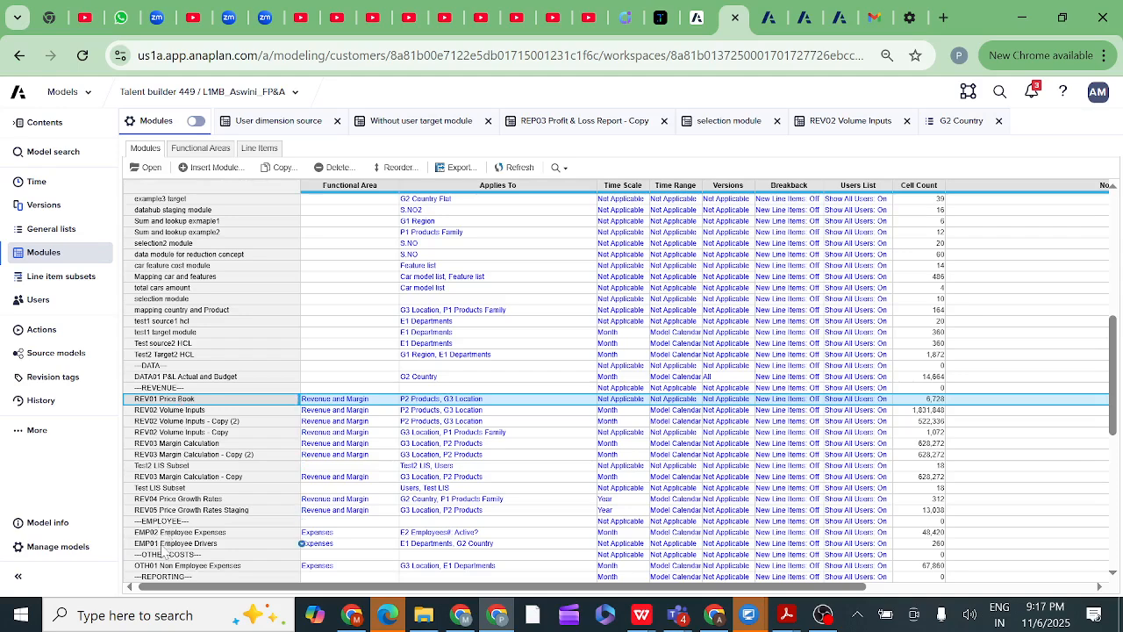
scroll(164, 561, down, 1)
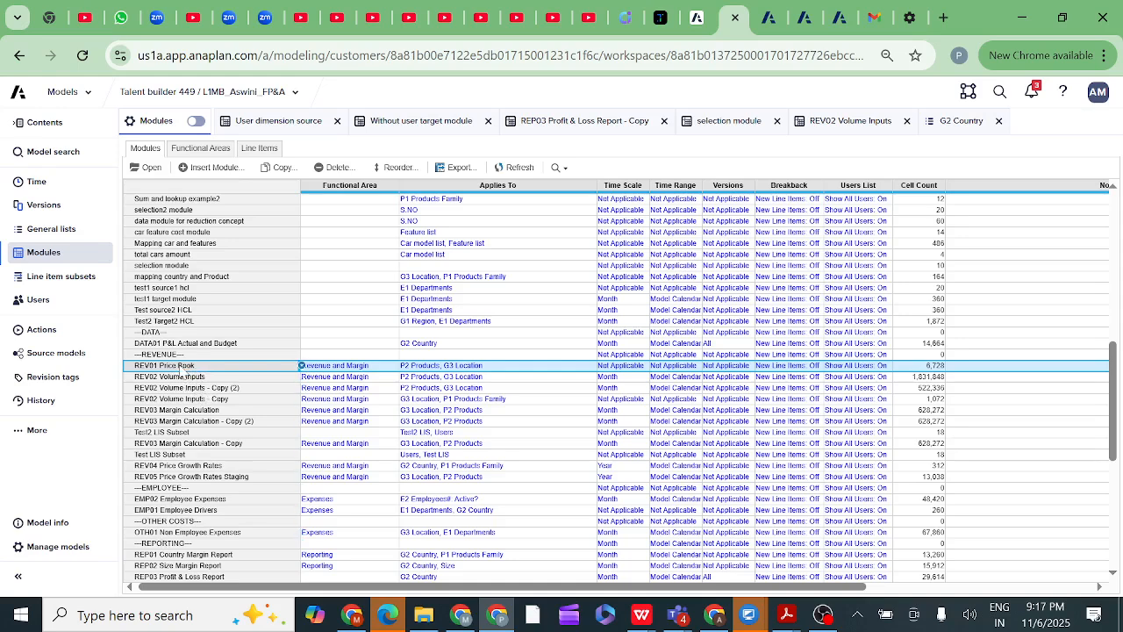
ctrl+click(160, 578)
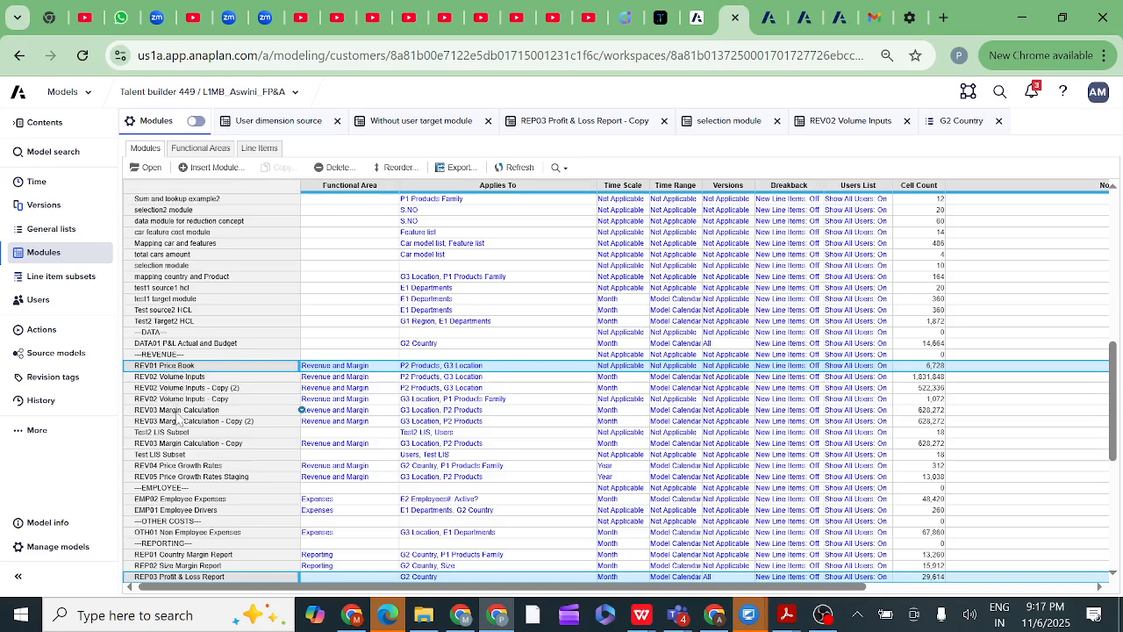
ctrl+click(155, 401)
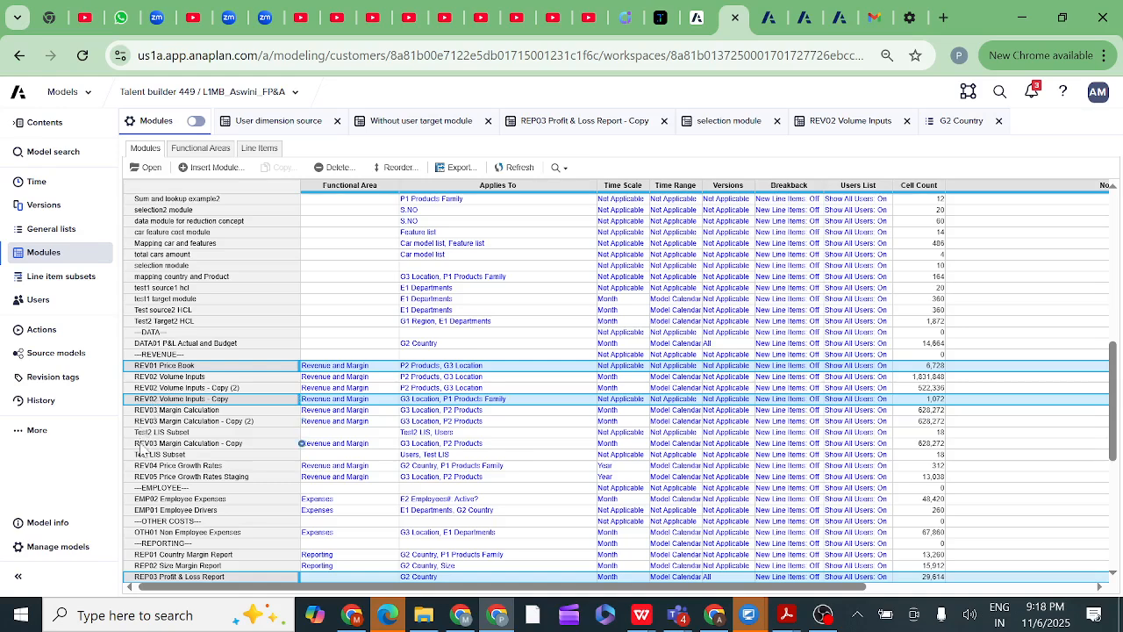
ctrl+click(139, 445)
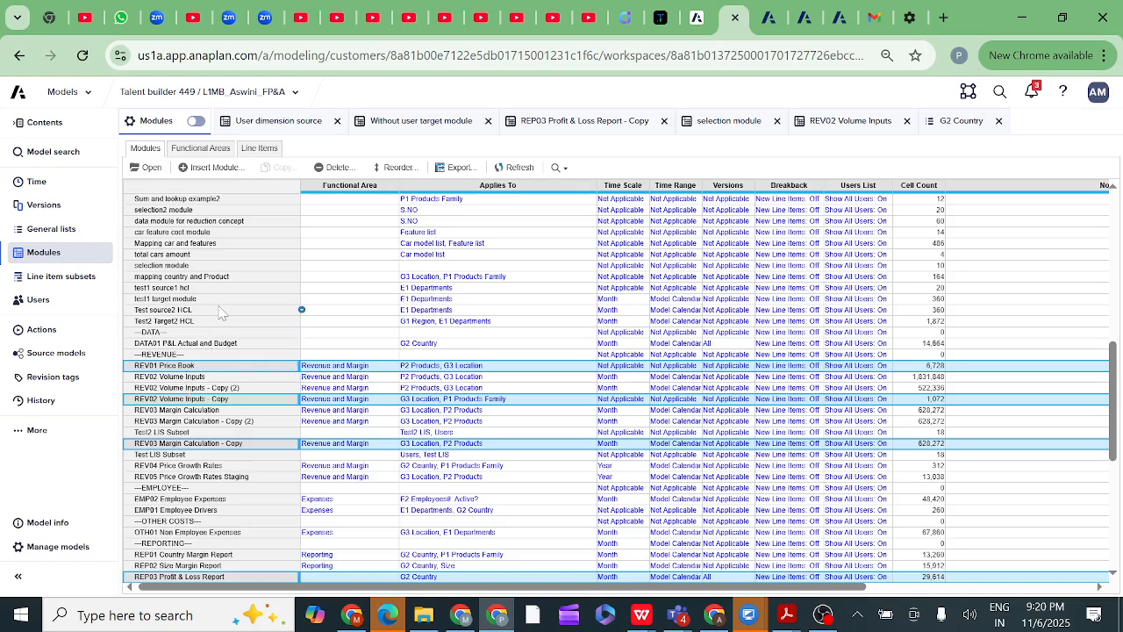
Step: Find Tcs target module in the model's module list and open it
scroll(221, 314, up, 5)
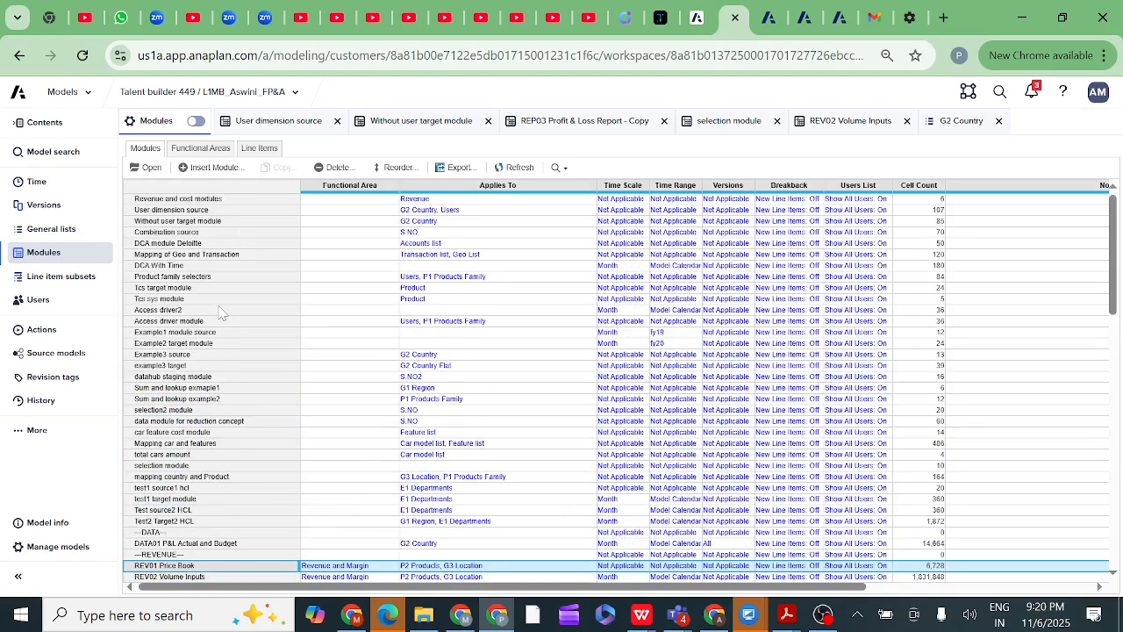
click(164, 290)
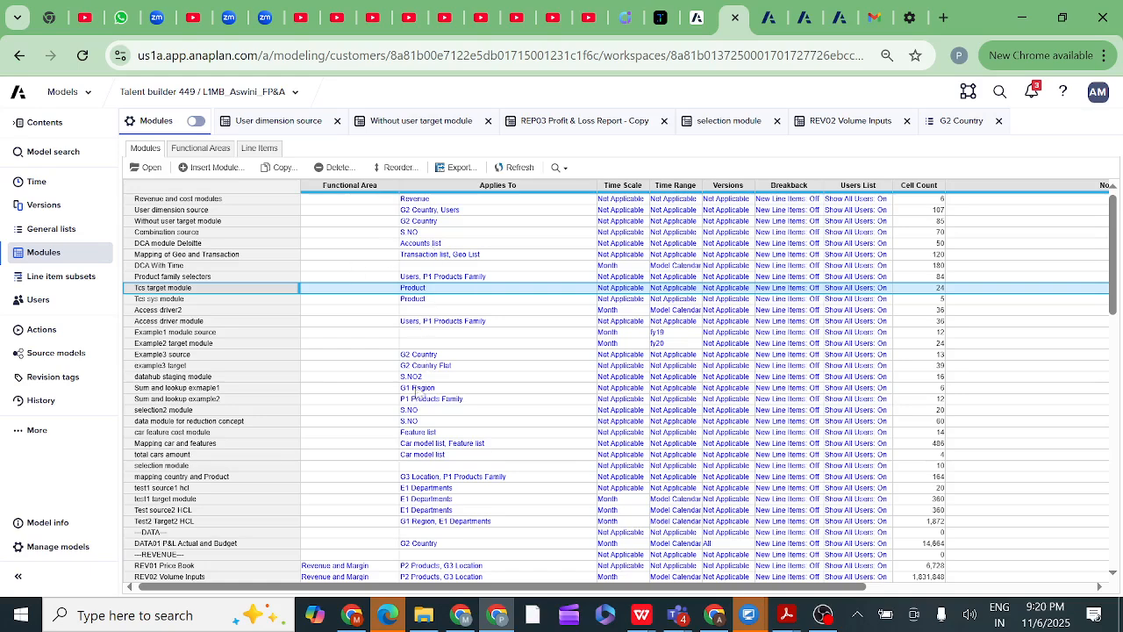
scroll(424, 421, down, 3)
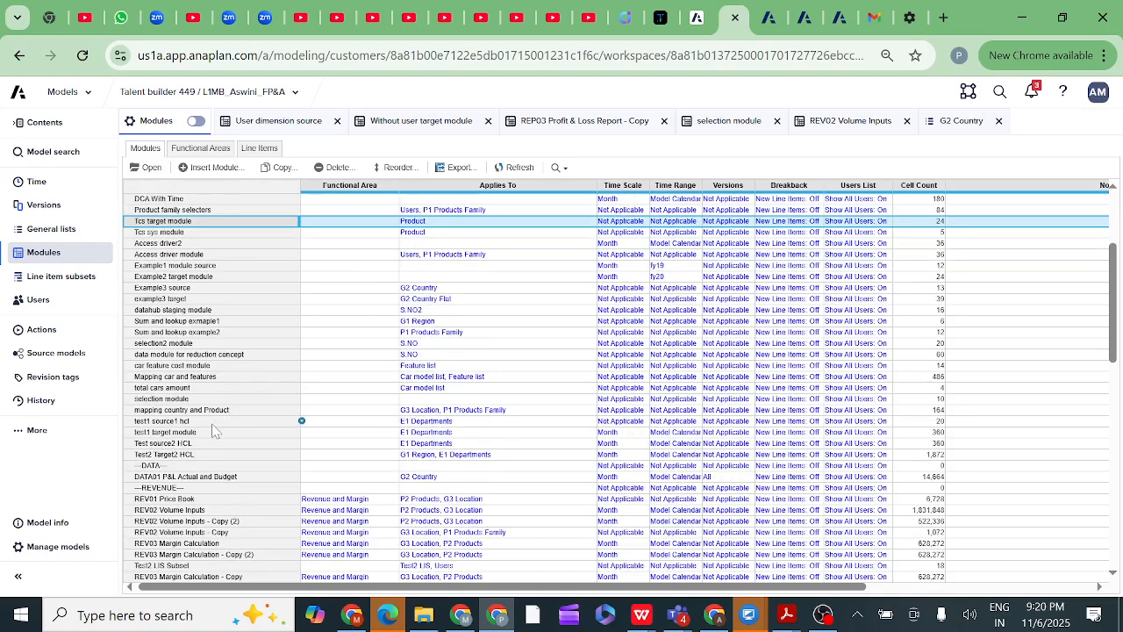
scroll(213, 430, down, 3)
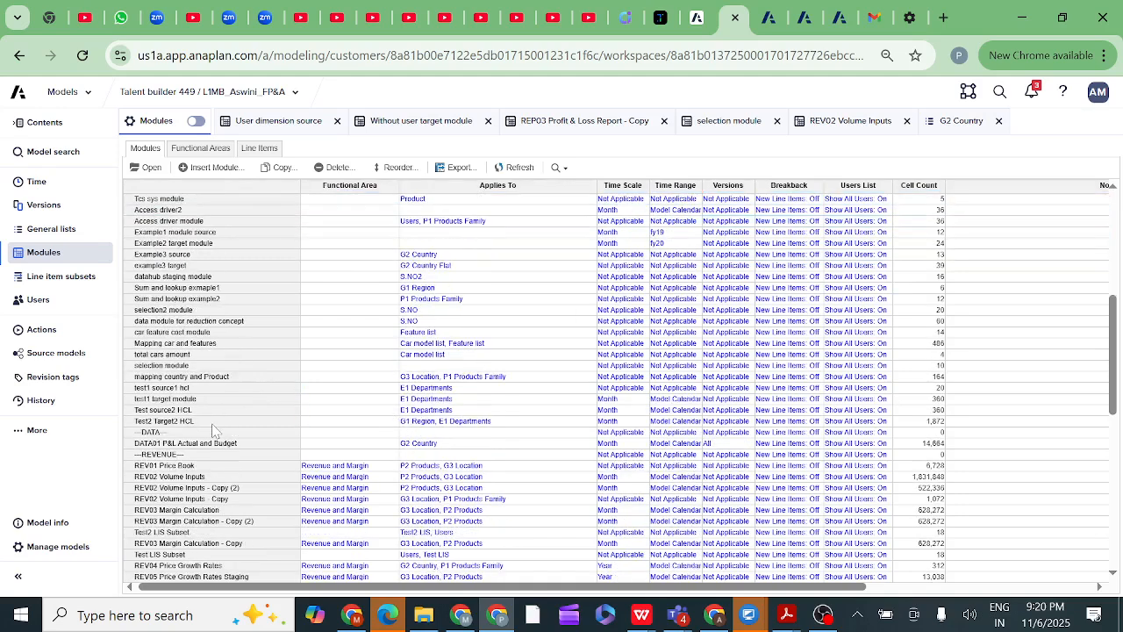
scroll(186, 334, up, 6)
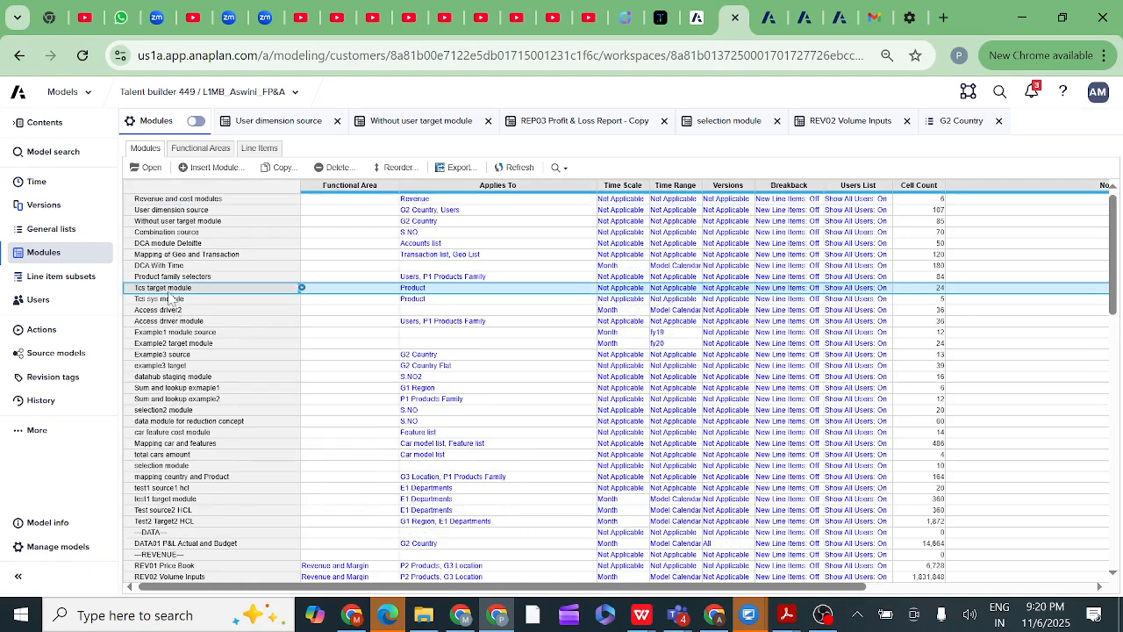
click(147, 167)
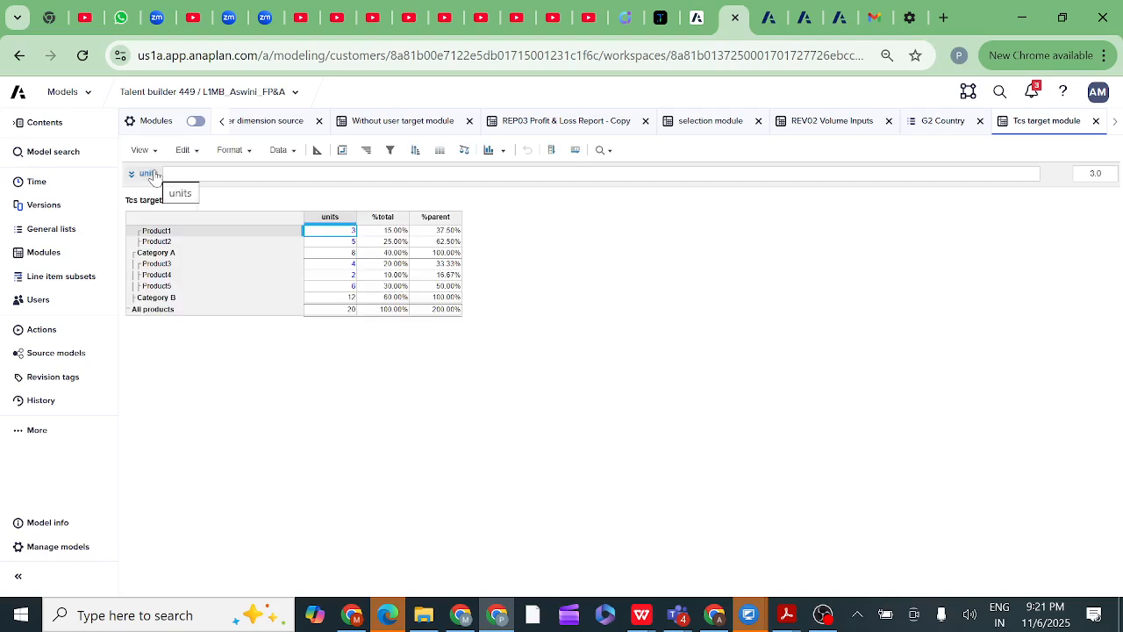
Step: Examine the %total formula and the units line item it draws on in Tcs target module
click(384, 219)
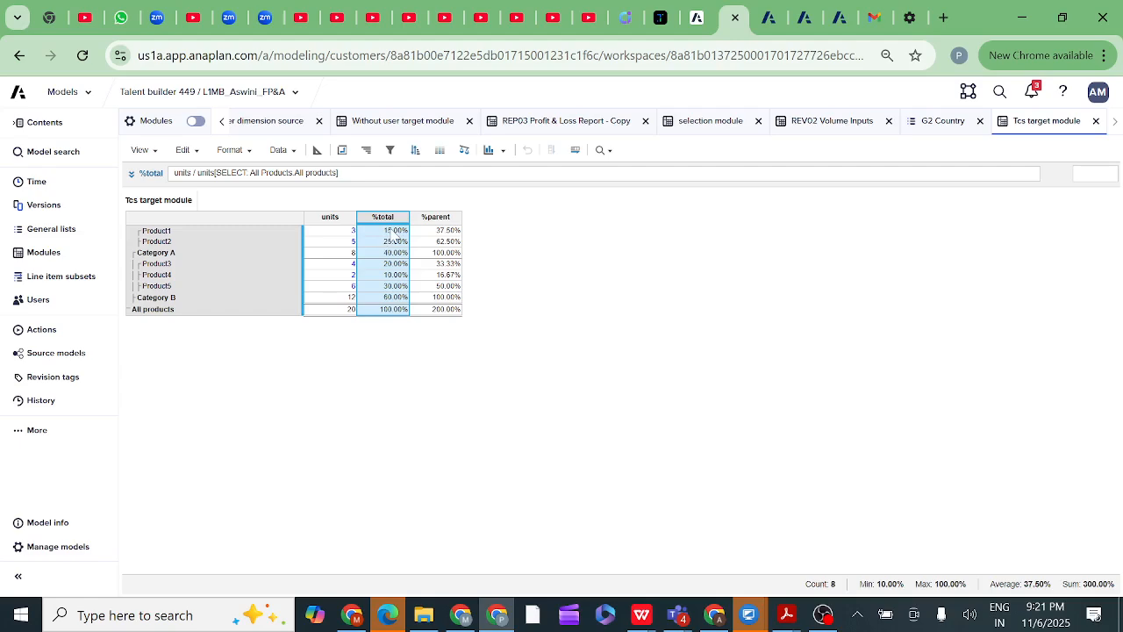
click(328, 220)
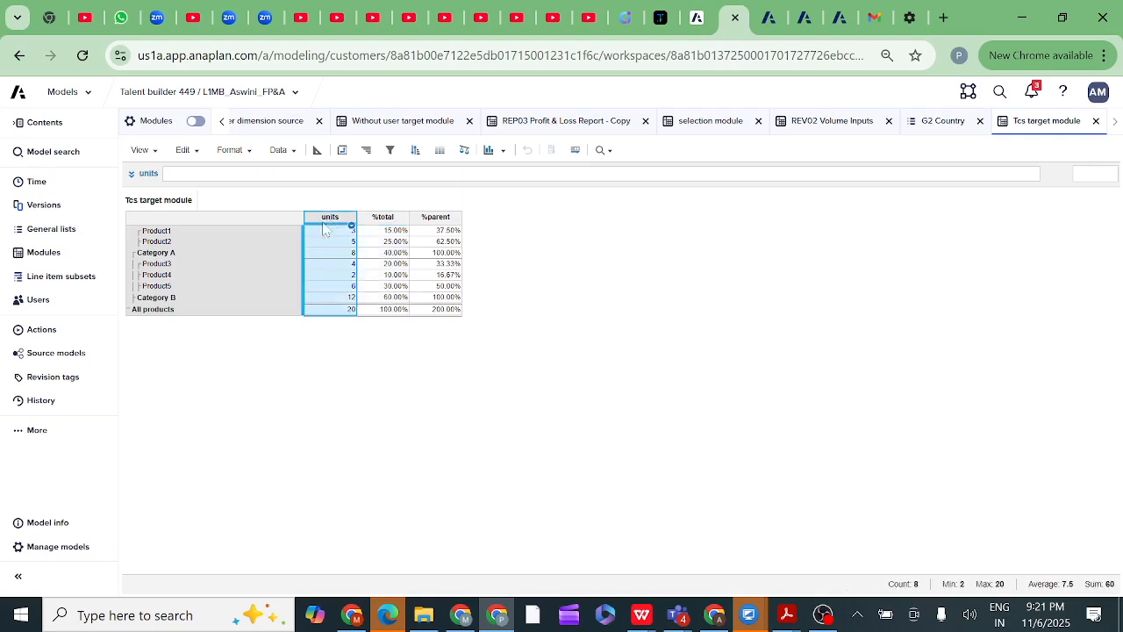
click(383, 221)
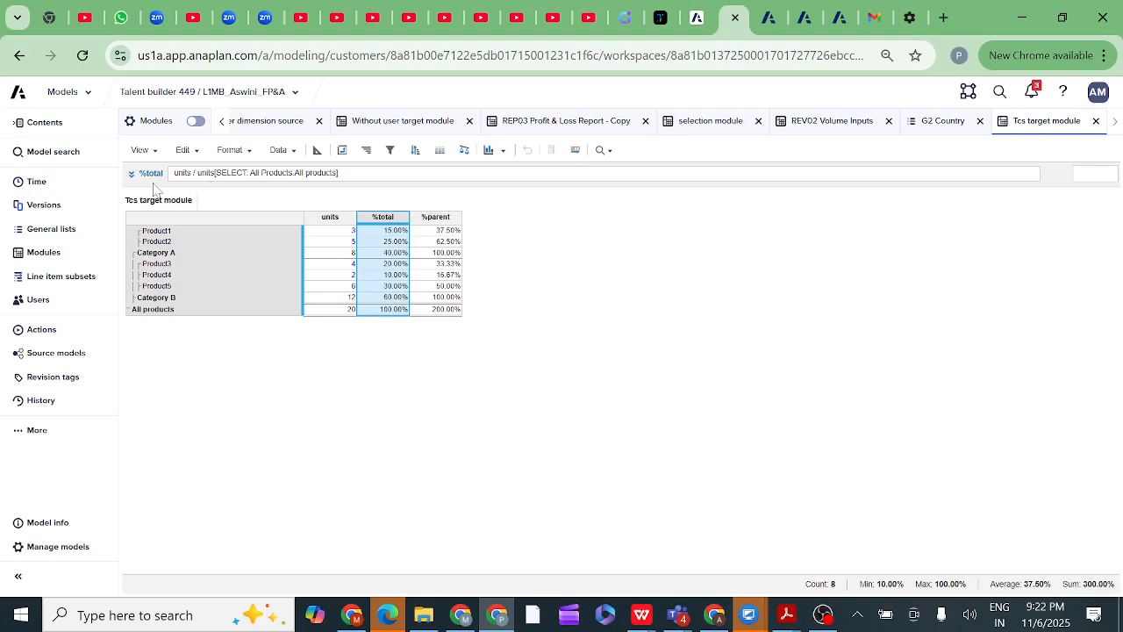
Step: Examine the %total SELECT formula in Tcs target module's blueprint and grid, along with the units and %parent line items
click(318, 151)
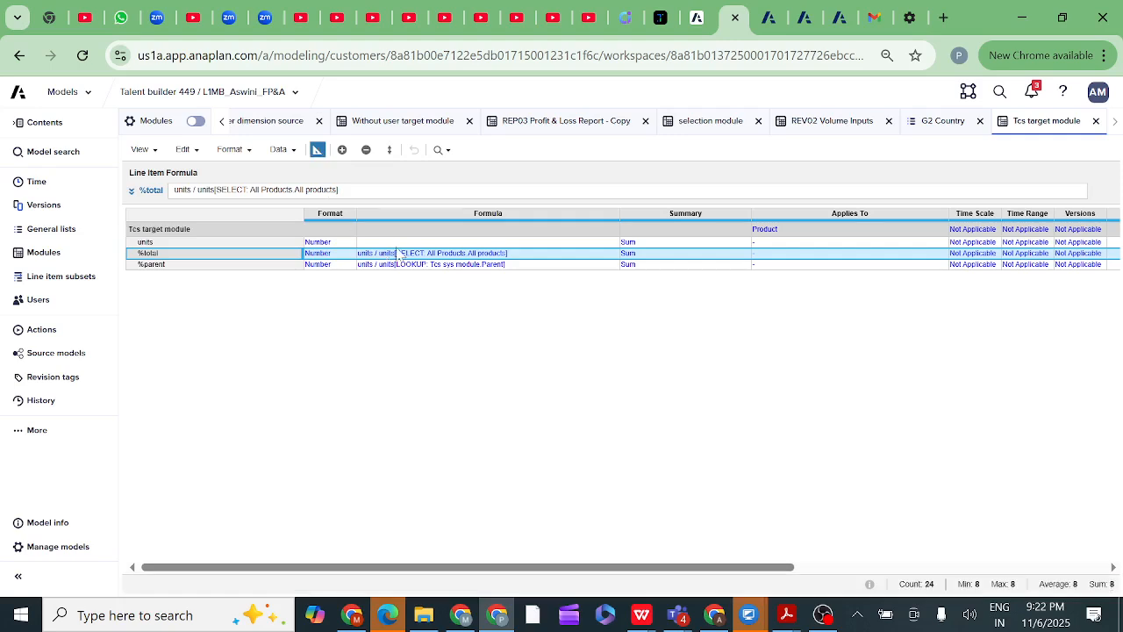
click(398, 253)
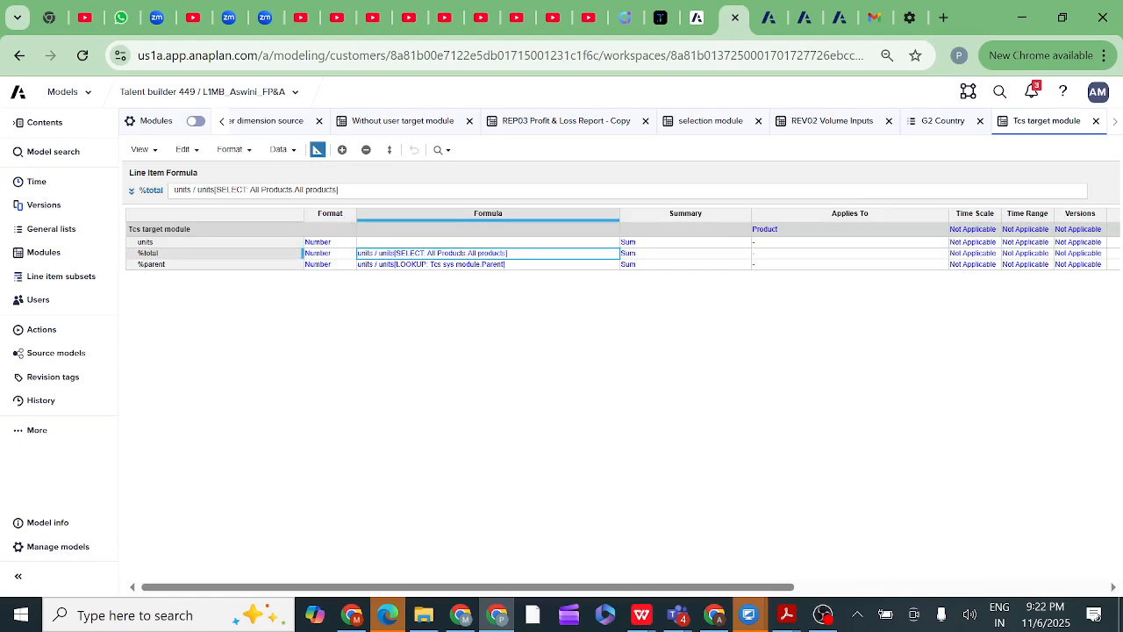
click(318, 151)
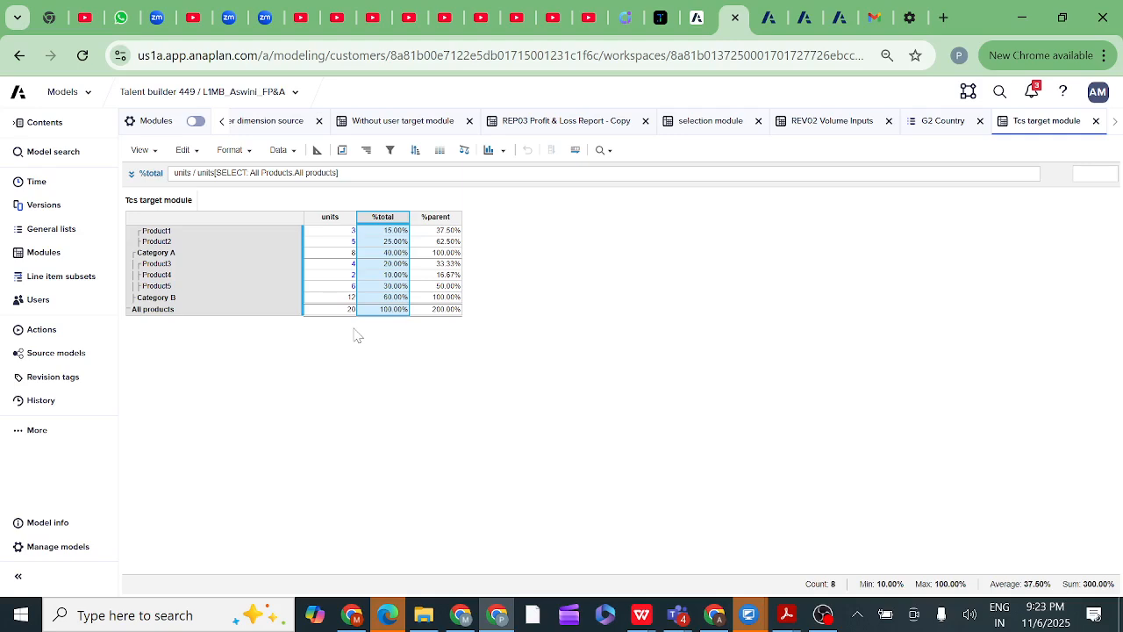
click(338, 220)
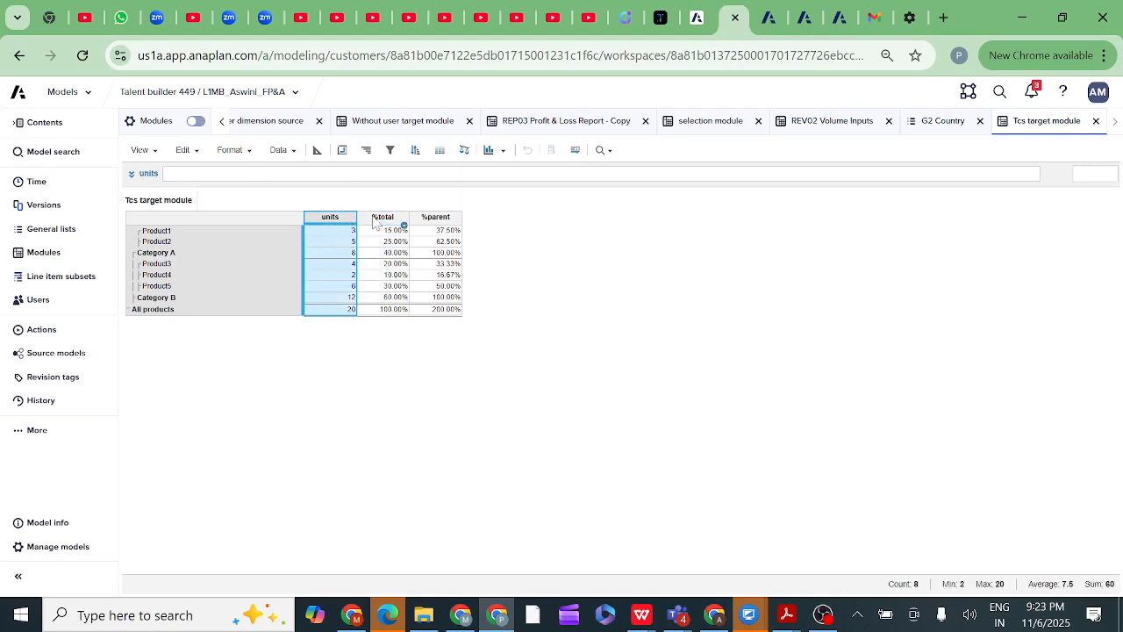
click(381, 218)
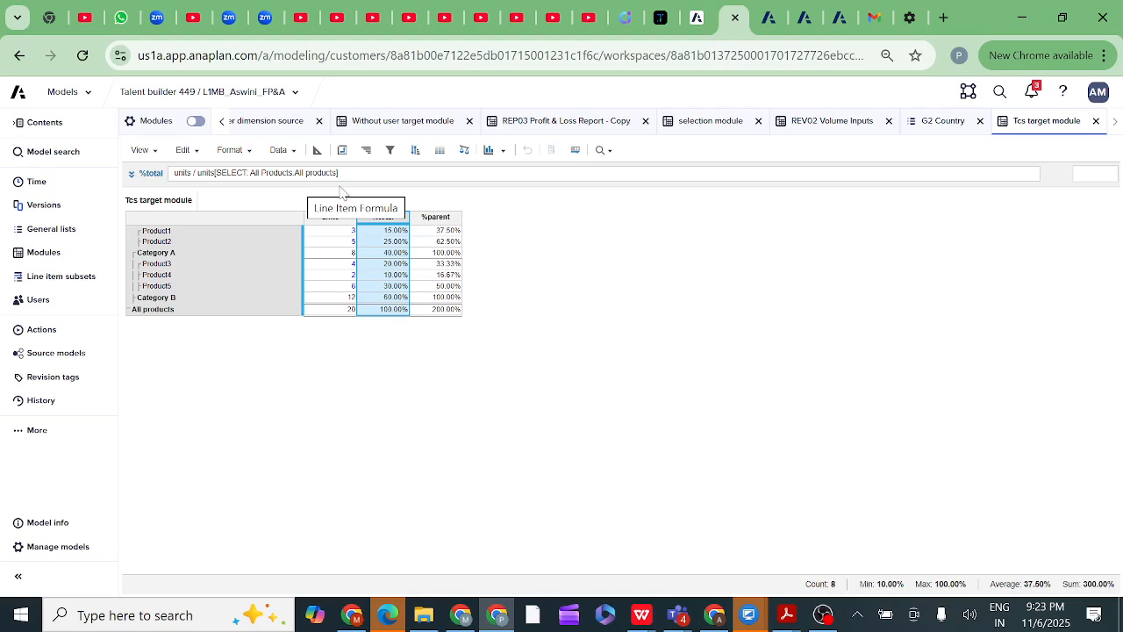
click(378, 218)
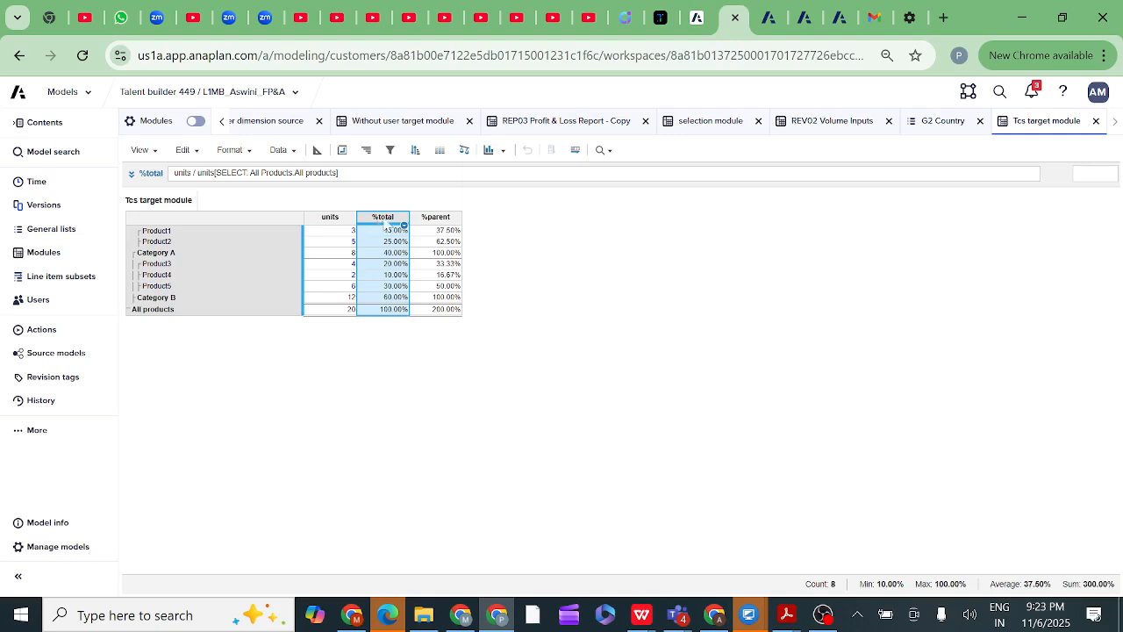
click(430, 223)
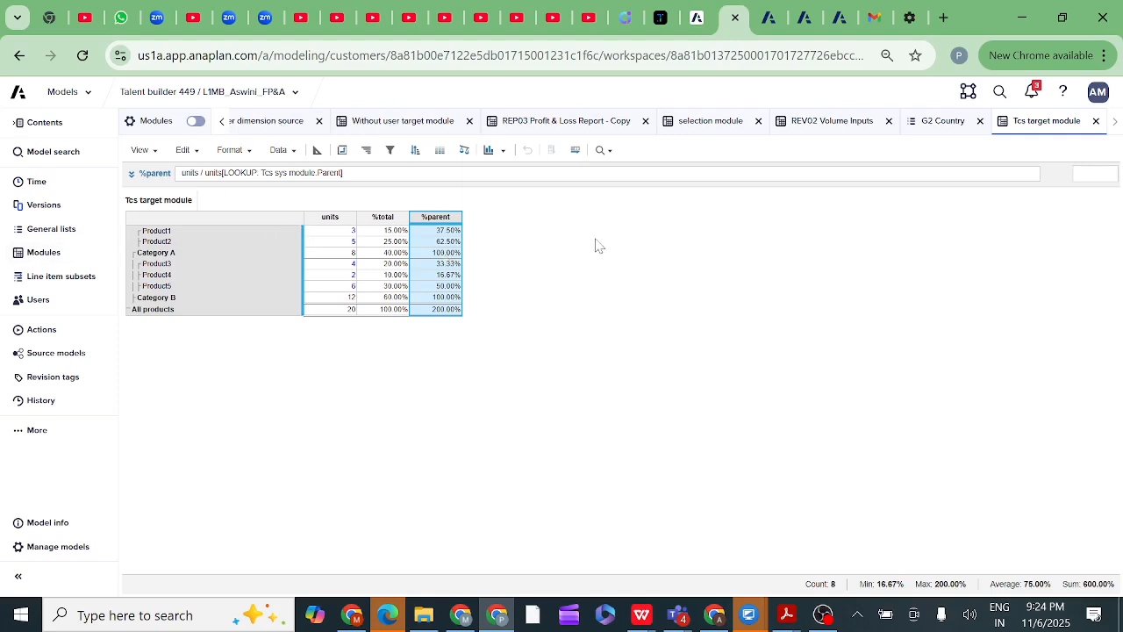
Step: Compare the pivot dimensions of User dimension source and Without user target module, and highlight the target's sales line item
click(254, 122)
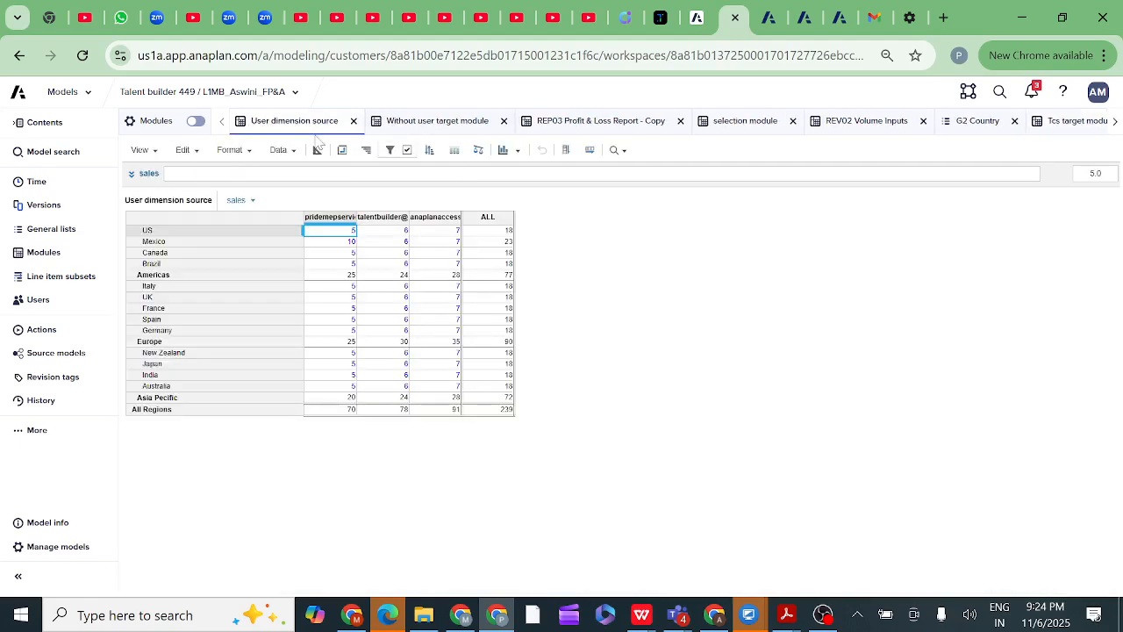
click(342, 150)
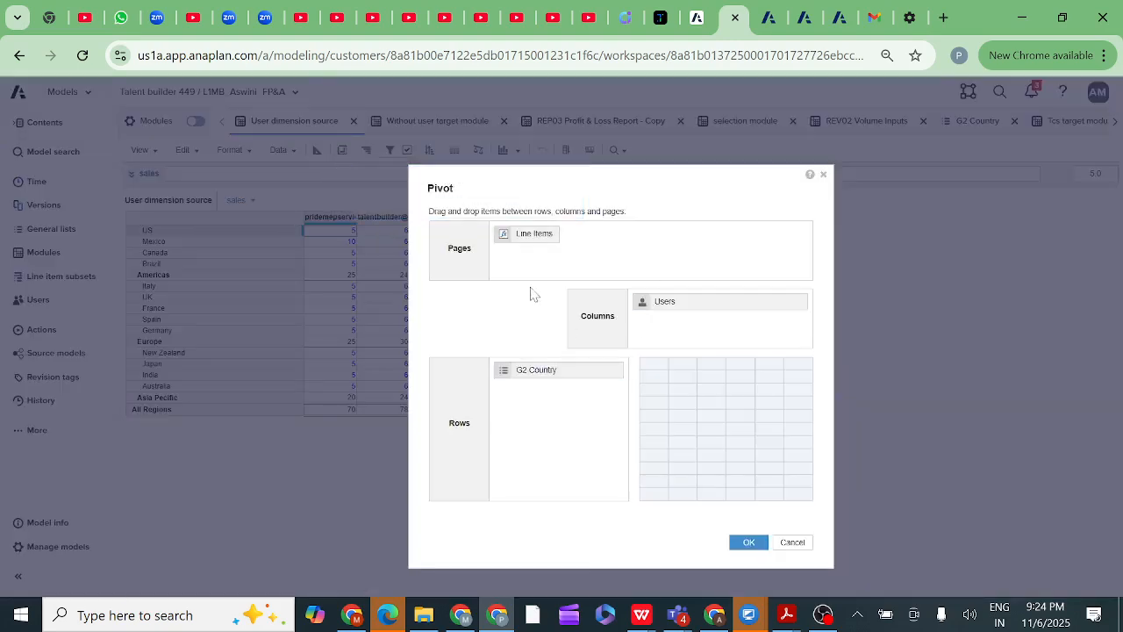
click(824, 176)
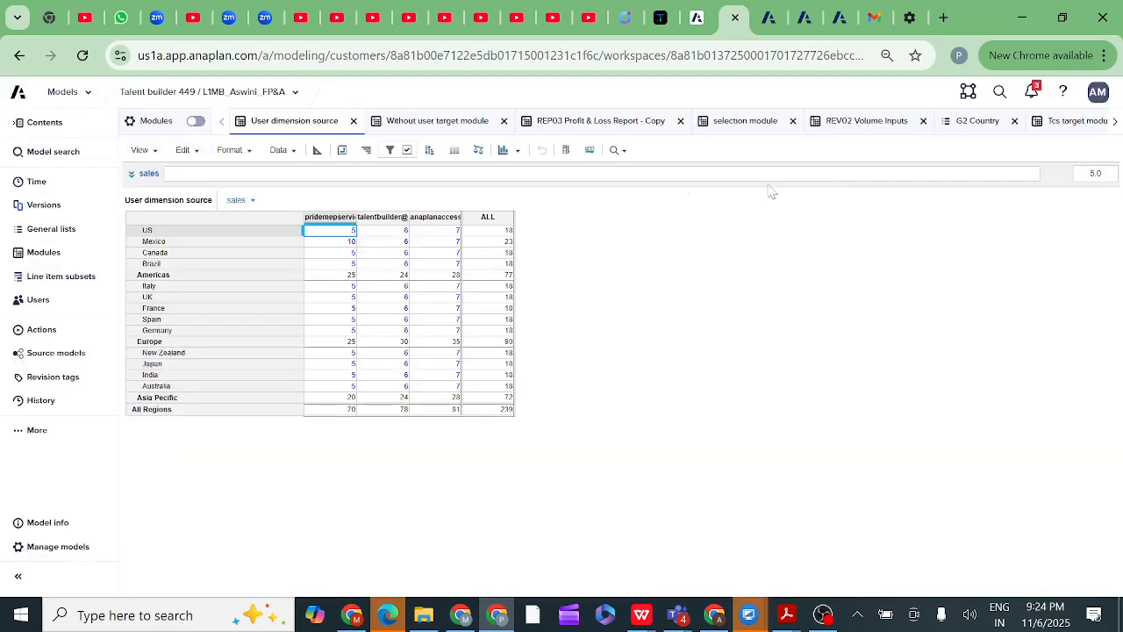
click(409, 123)
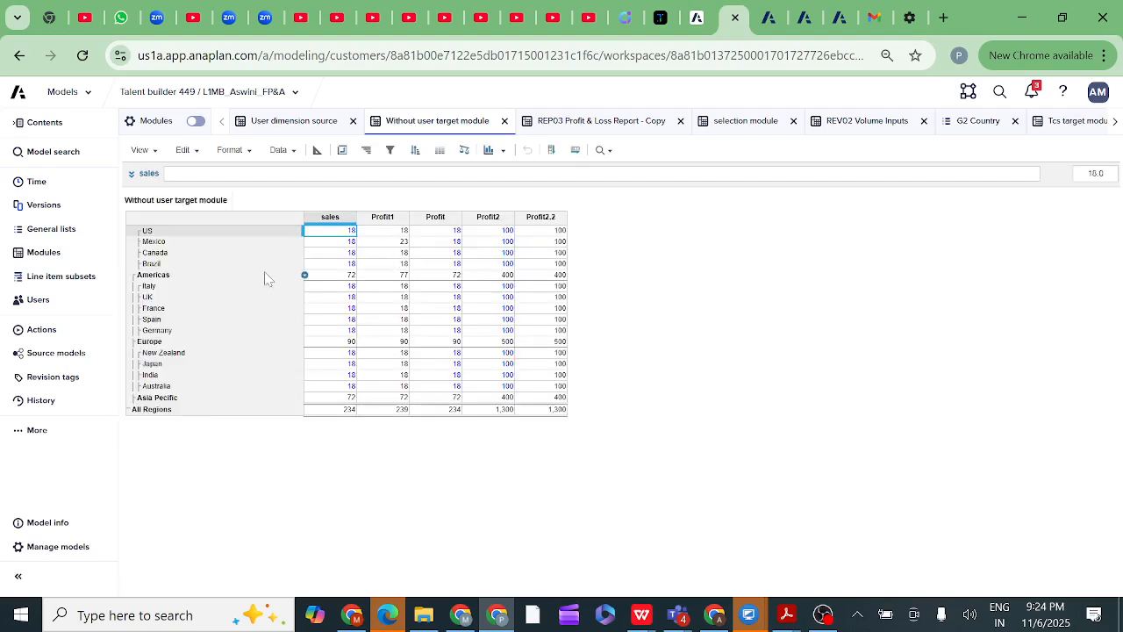
click(343, 153)
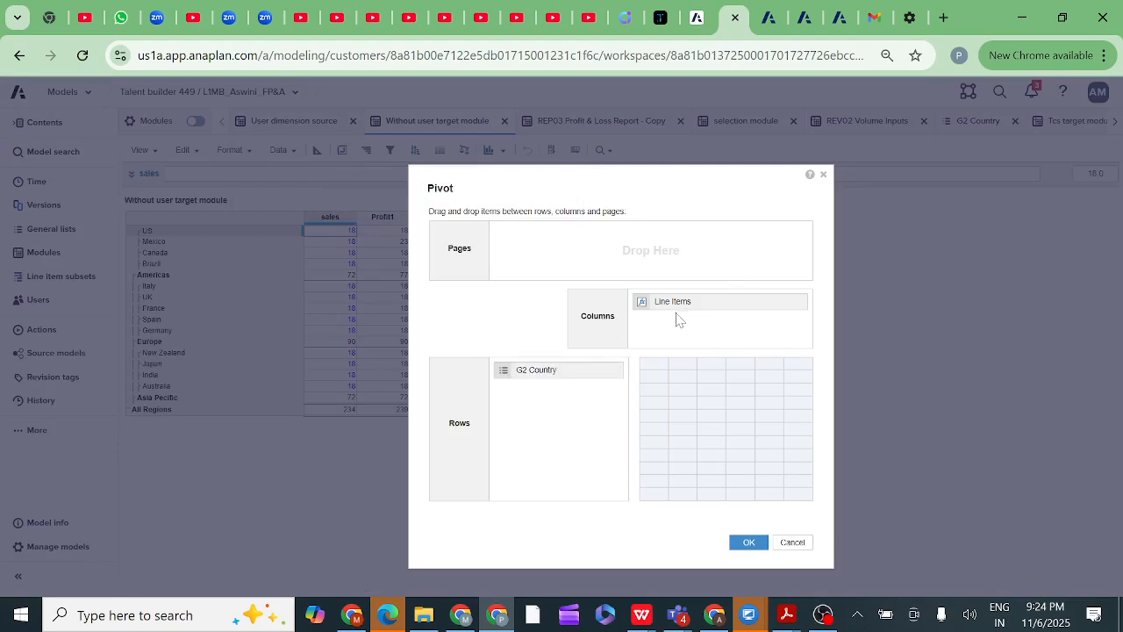
click(824, 175)
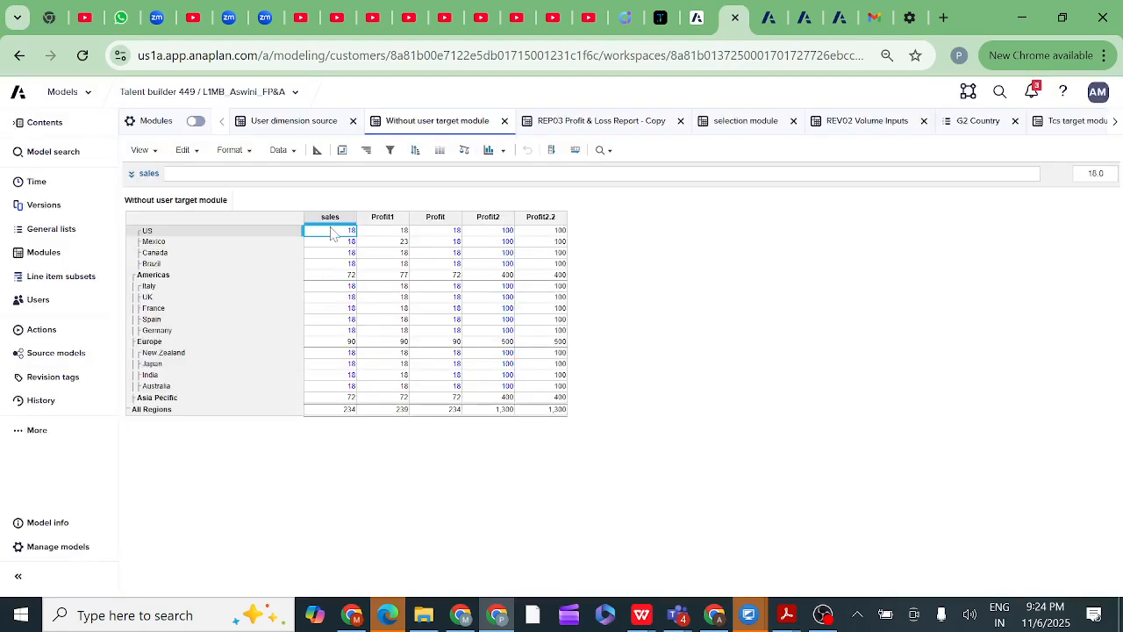
click(327, 220)
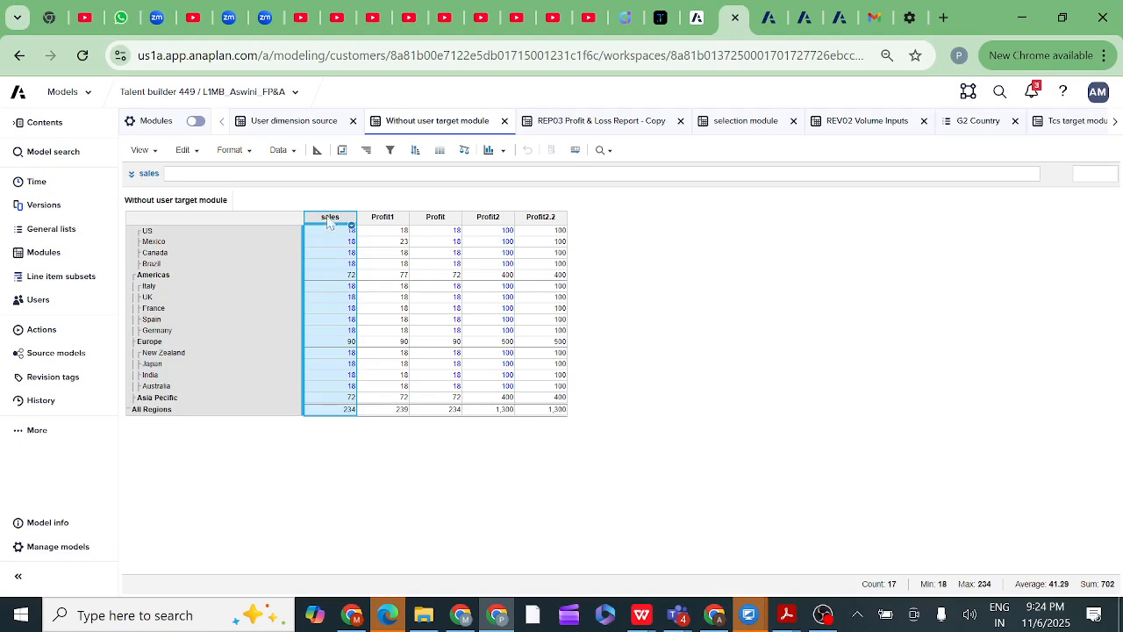
Step: Set the sales line item's summary to None in User dimension source by copying Current user's summary setting, and return to the grid
click(303, 125)
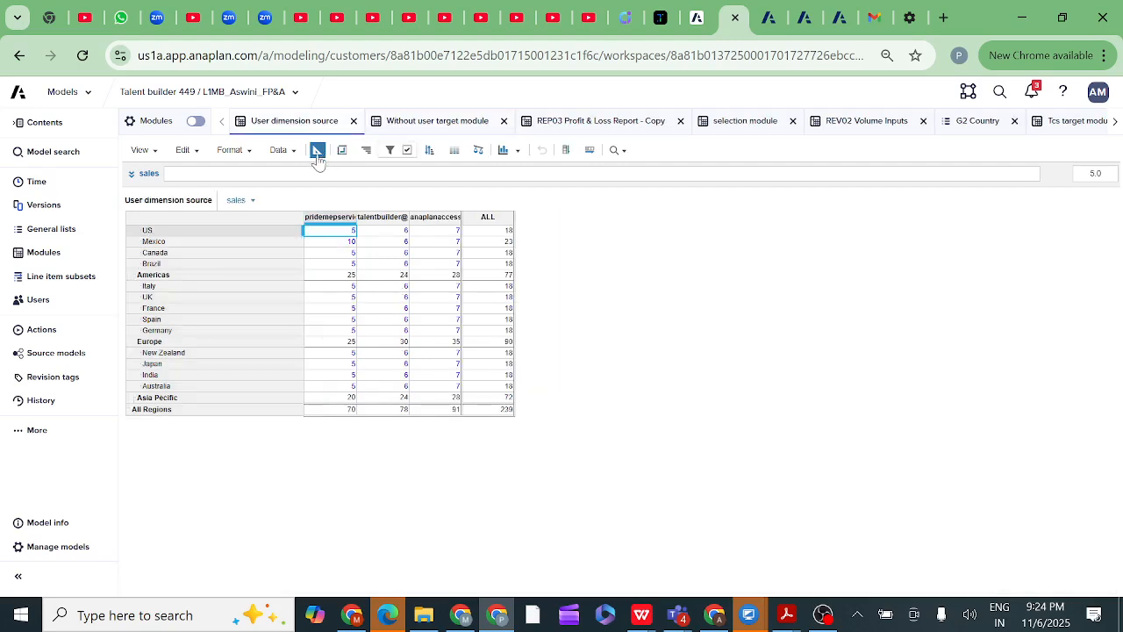
click(318, 155)
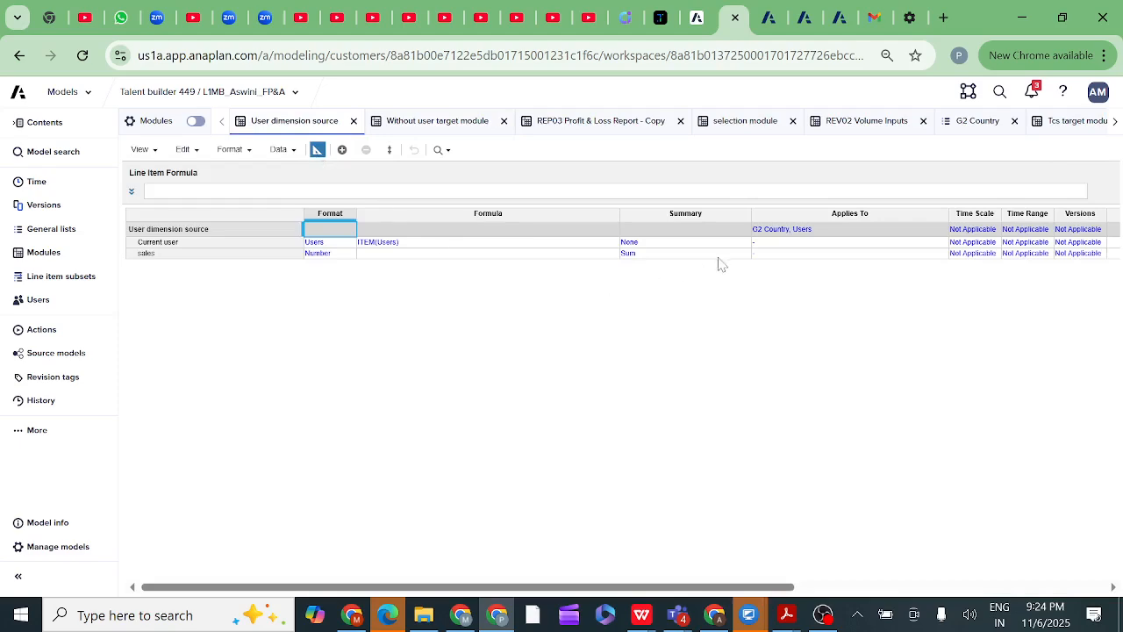
click(646, 255)
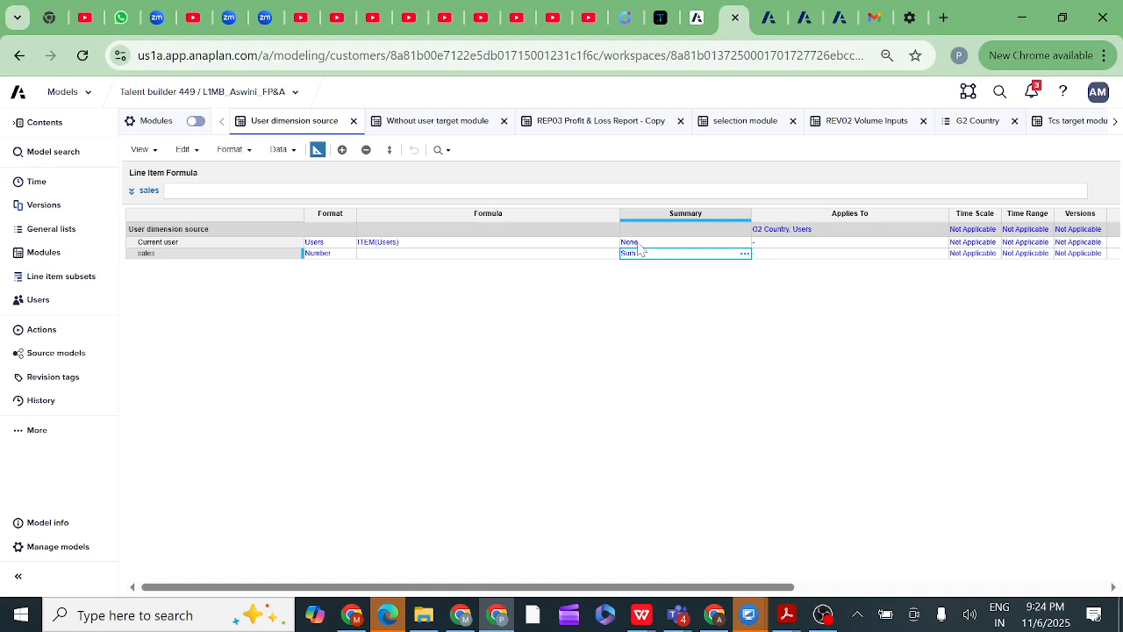
click(638, 245)
key(ctrl+c)
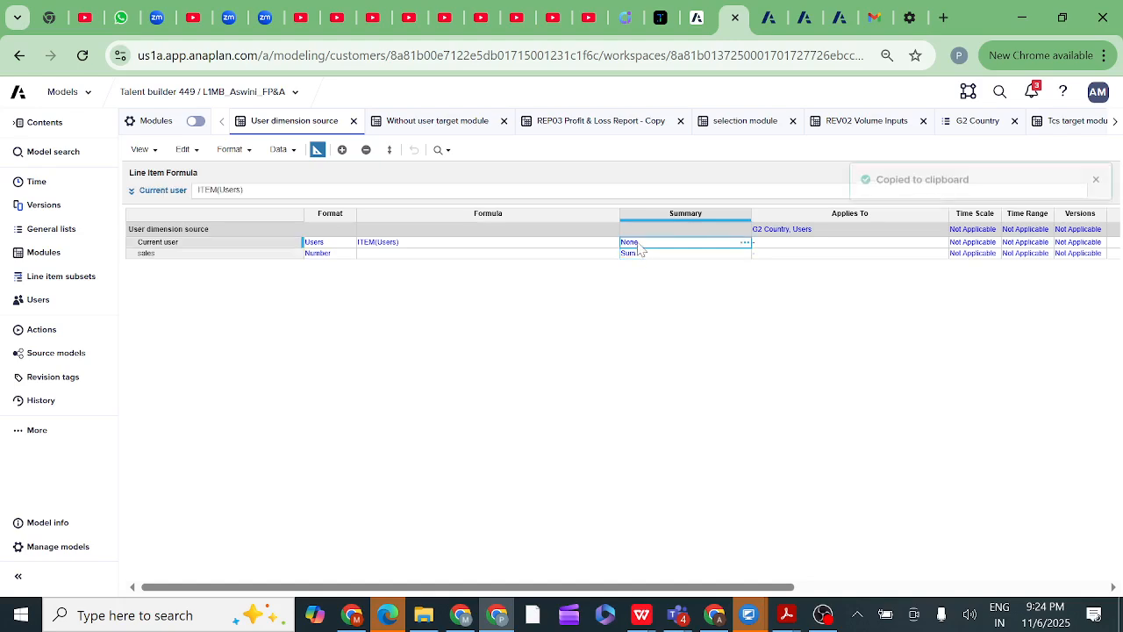
click(636, 254)
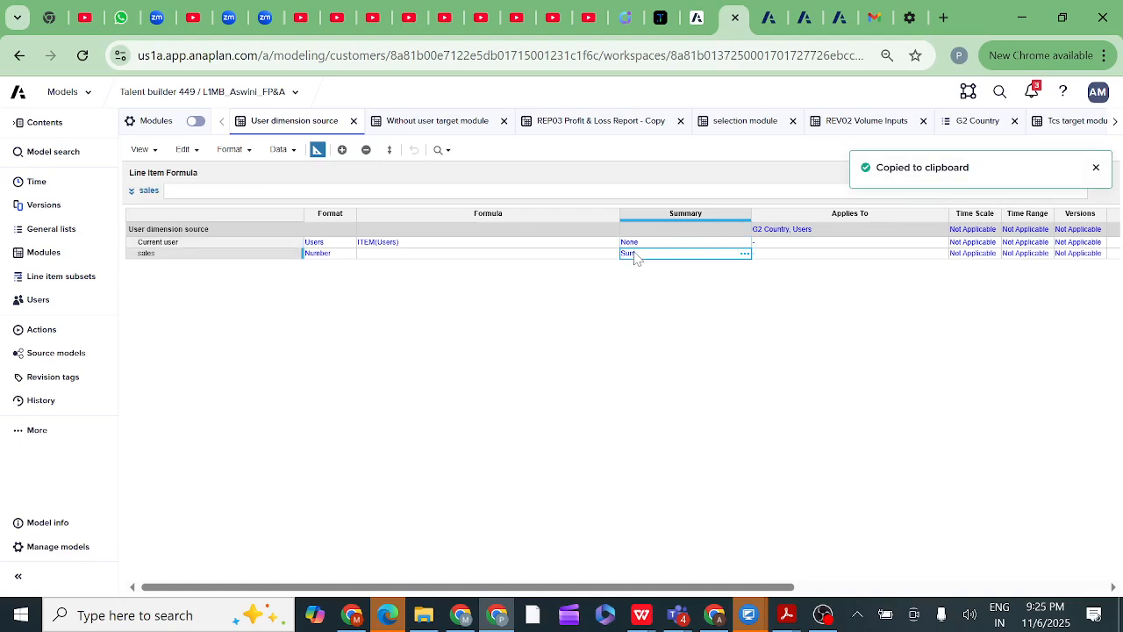
key(ctrl+v)
click(317, 151)
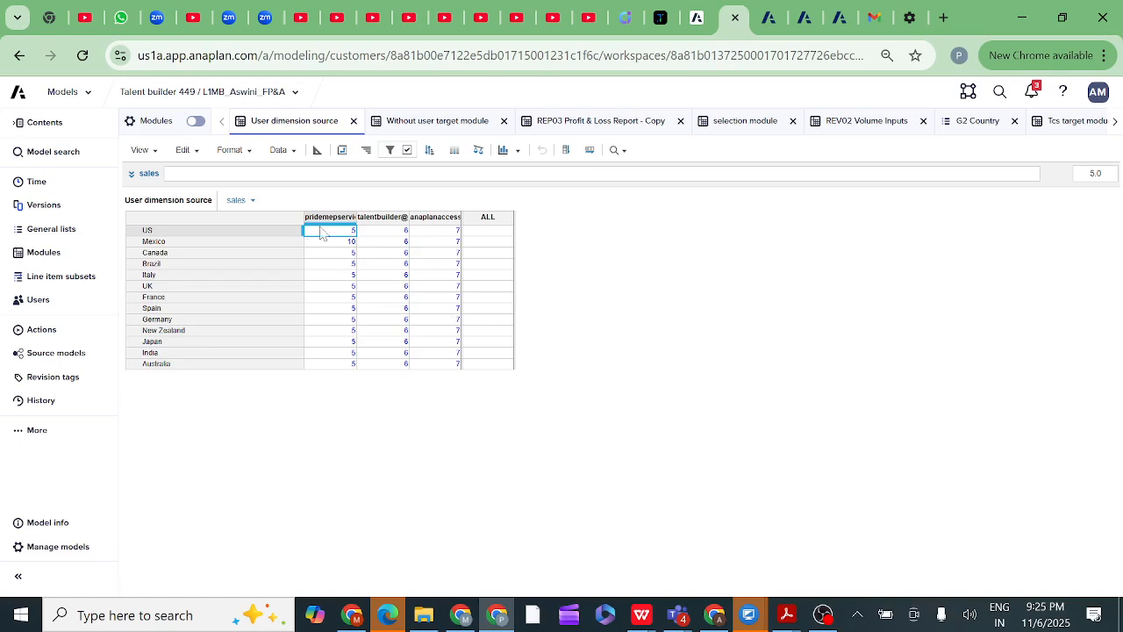
Step: Examine the US row and first user column in User dimension source and compare them with Without user target module
click(262, 234)
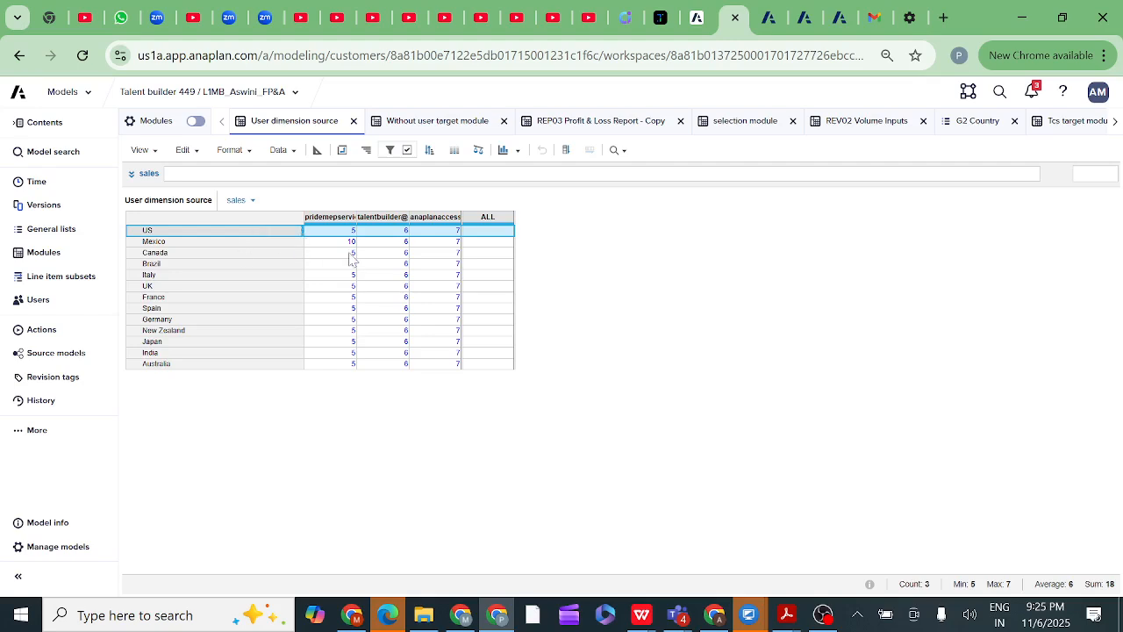
click(329, 220)
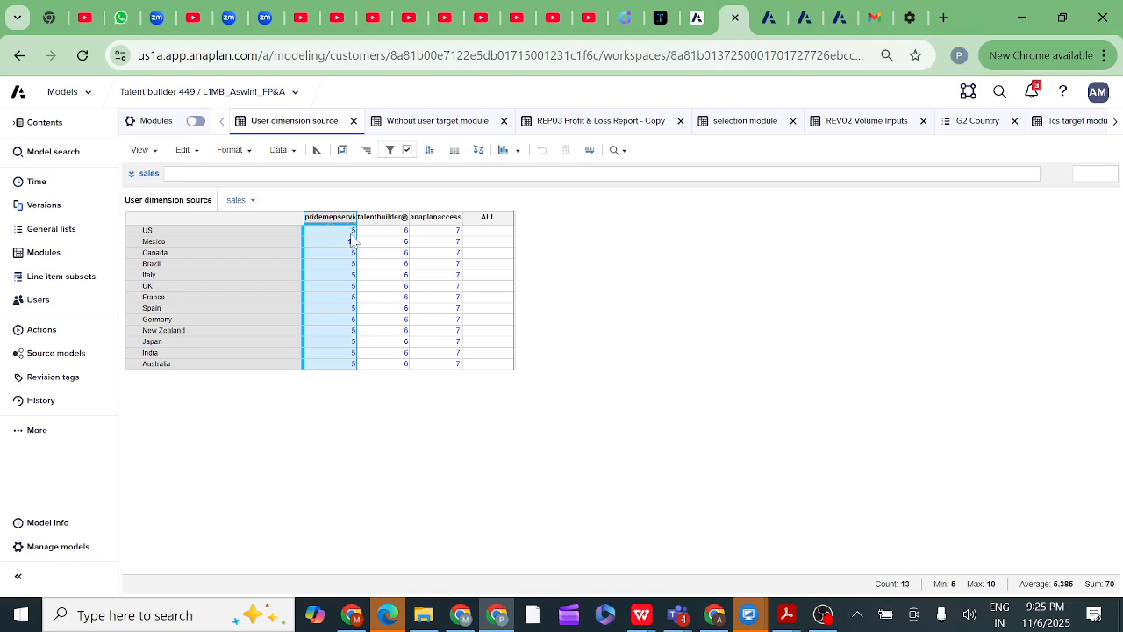
click(253, 233)
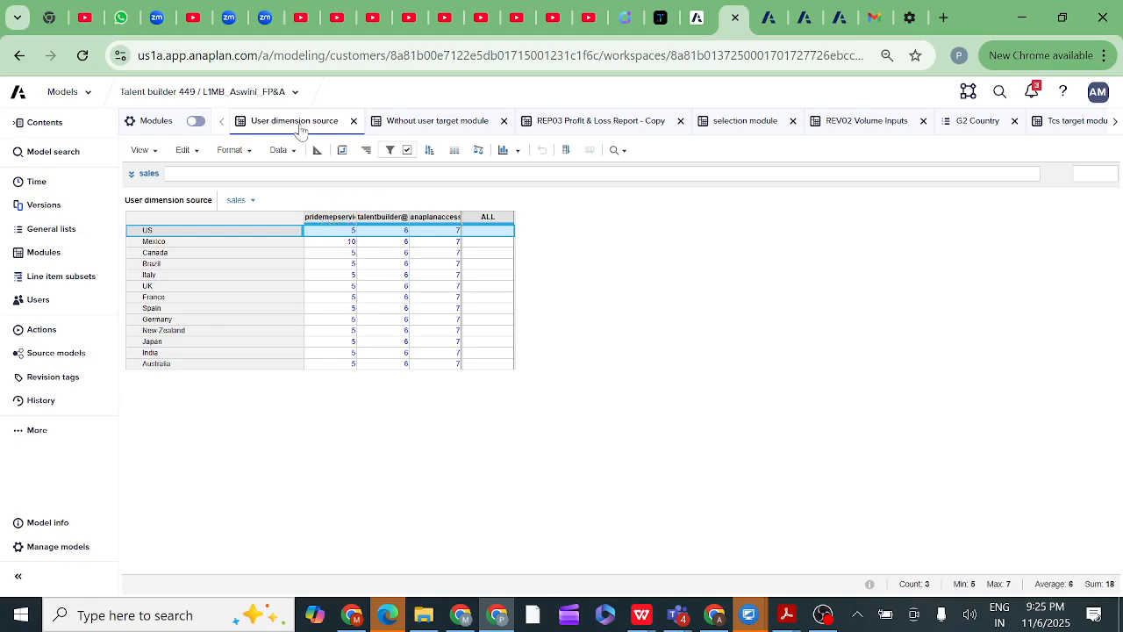
click(435, 123)
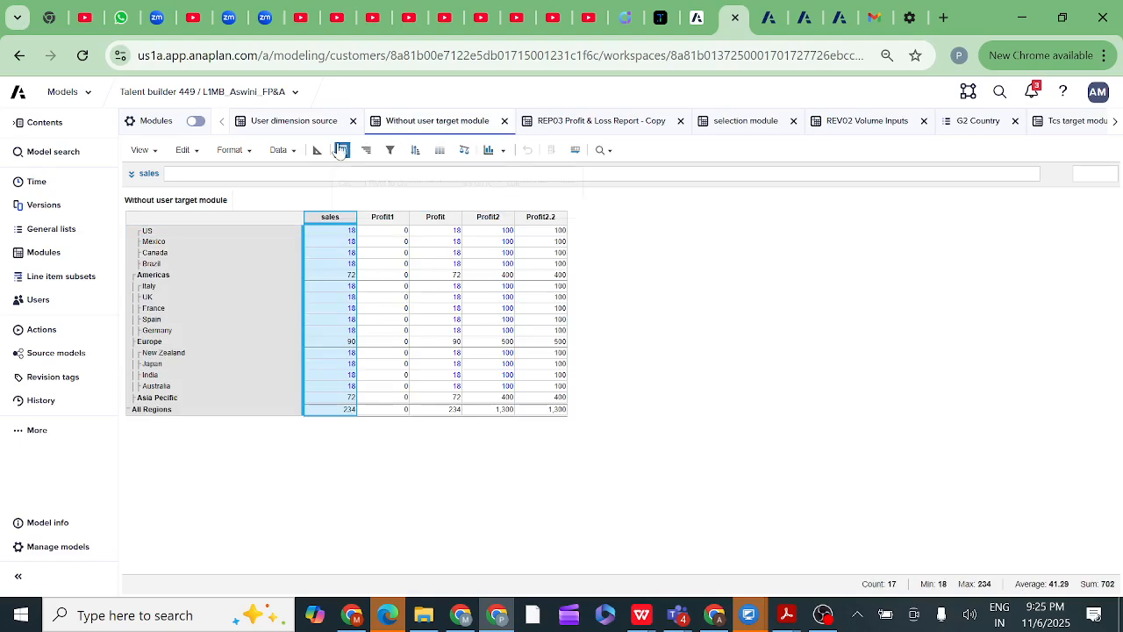
click(296, 128)
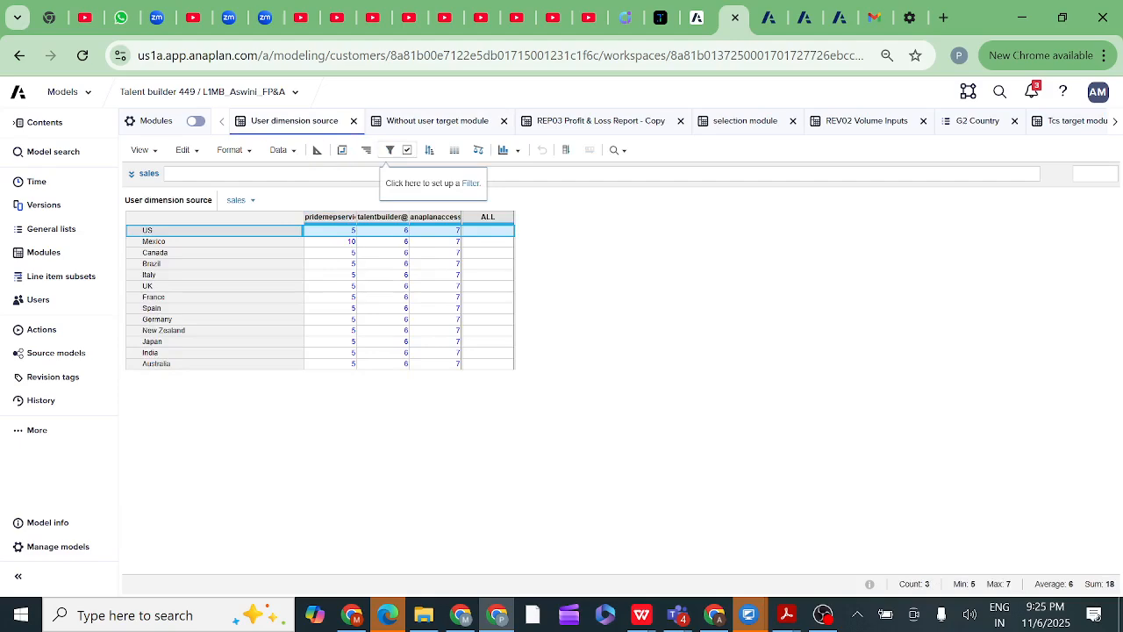
Step: Review the Users and G2 Country filter conditions of User dimension source and reapply the filters
click(151, 151)
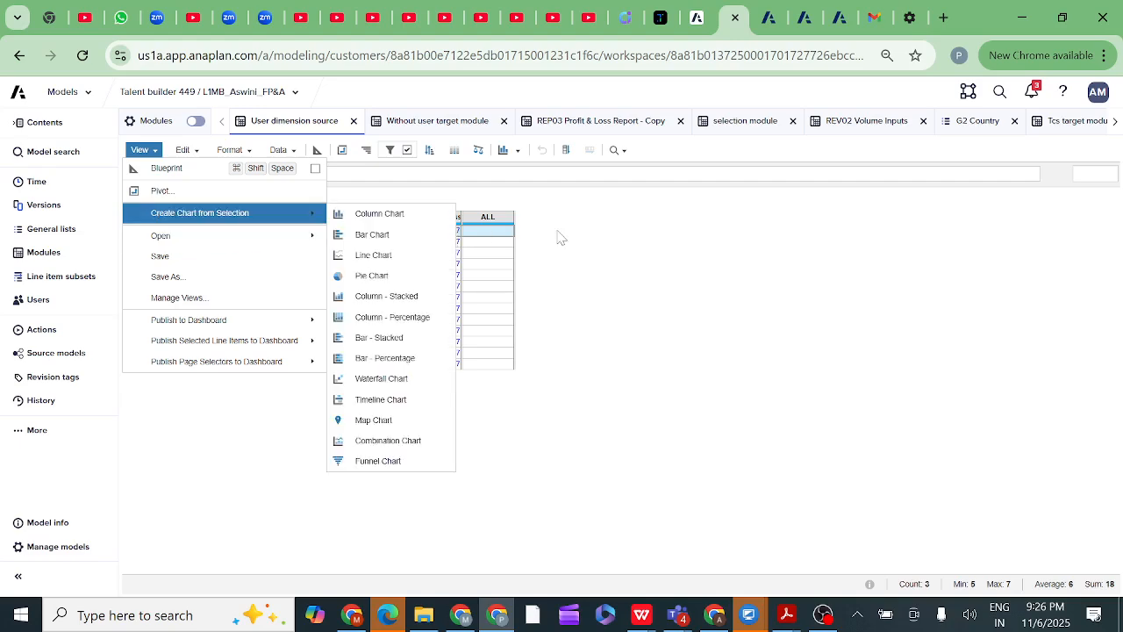
click(607, 226)
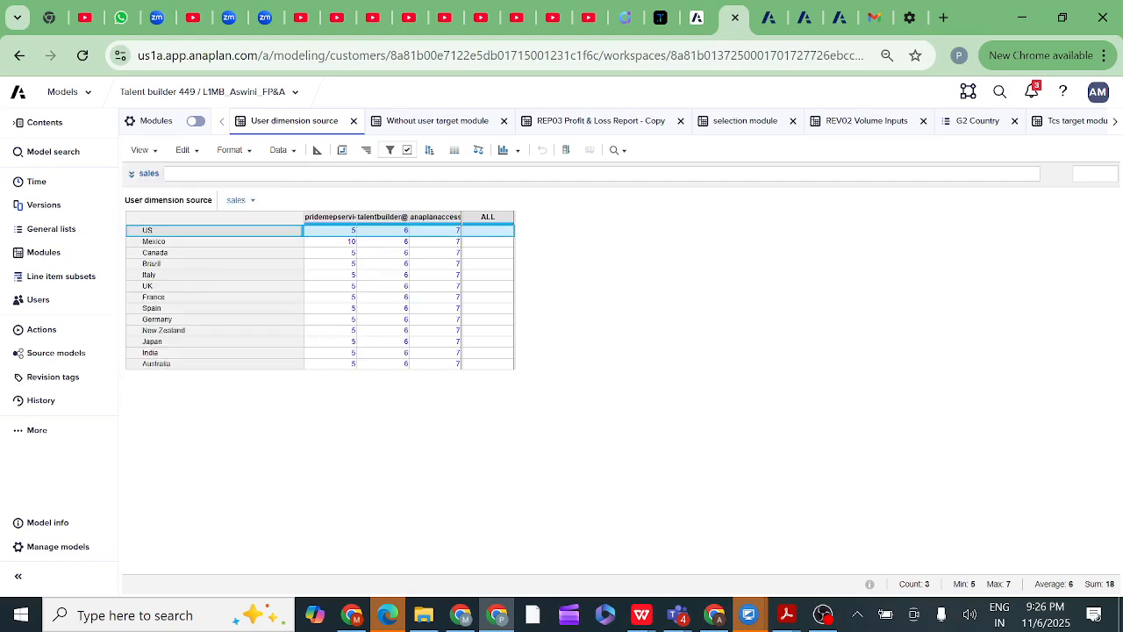
click(390, 151)
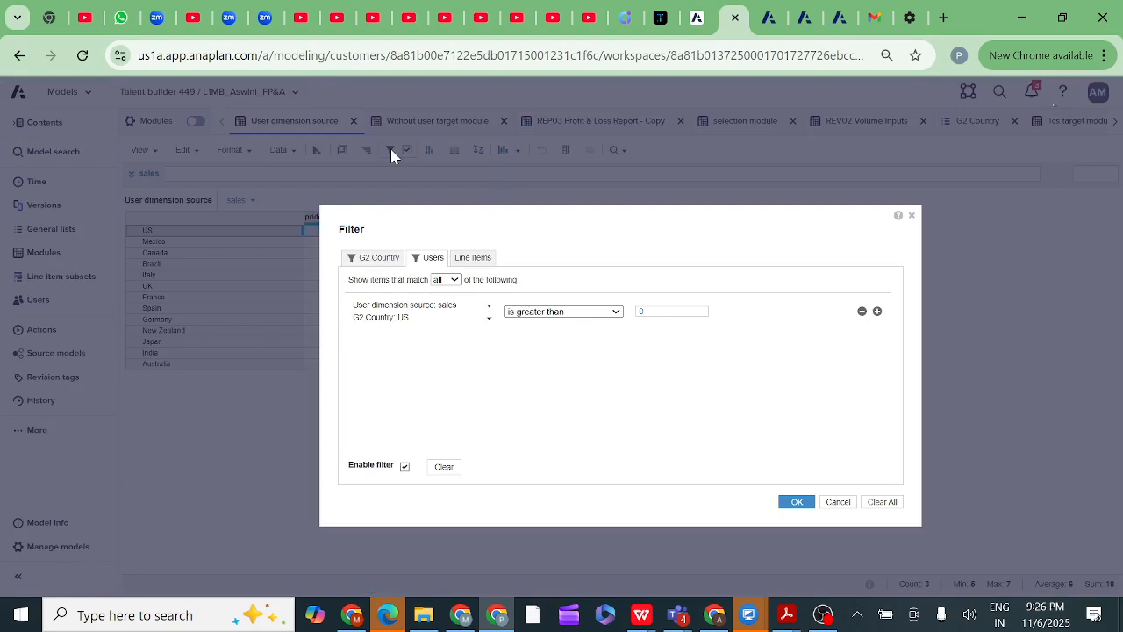
click(489, 320)
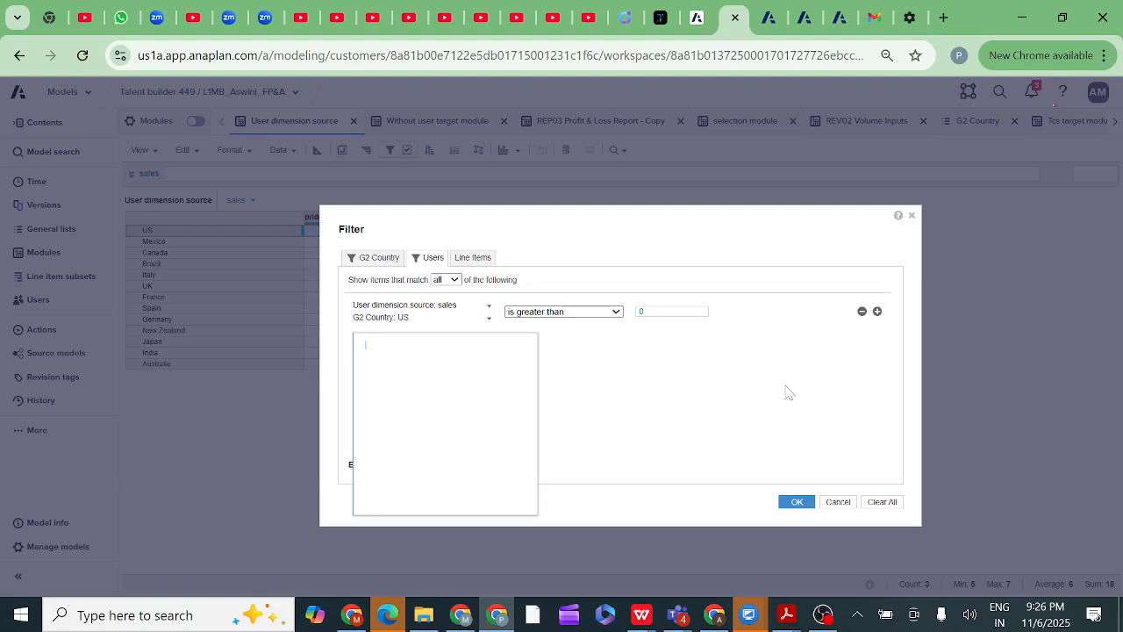
click(841, 404)
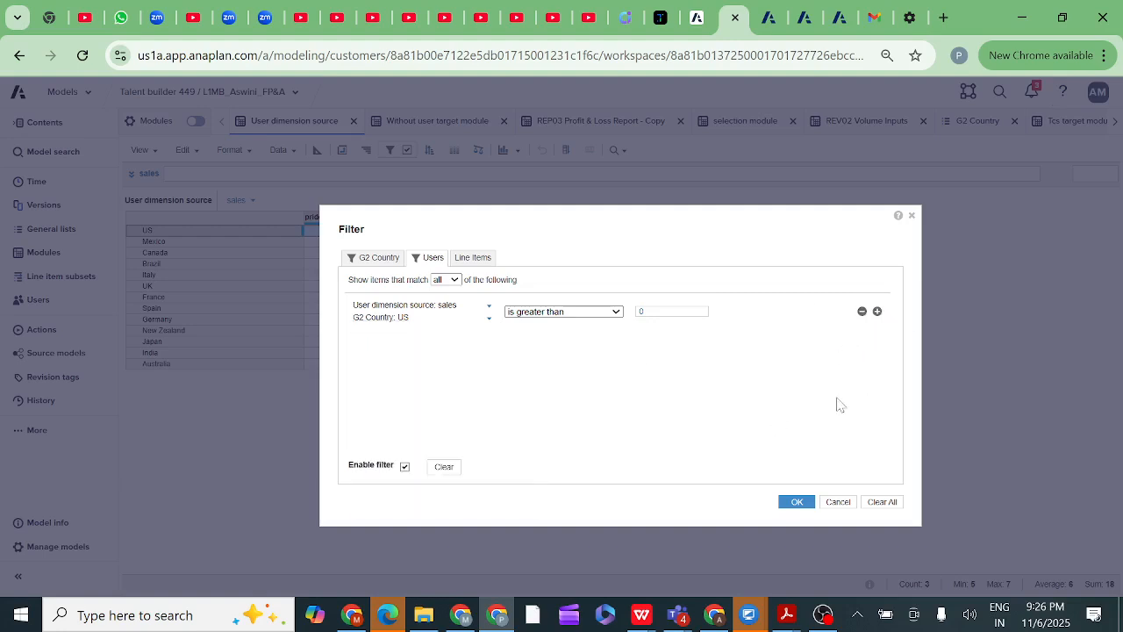
click(386, 260)
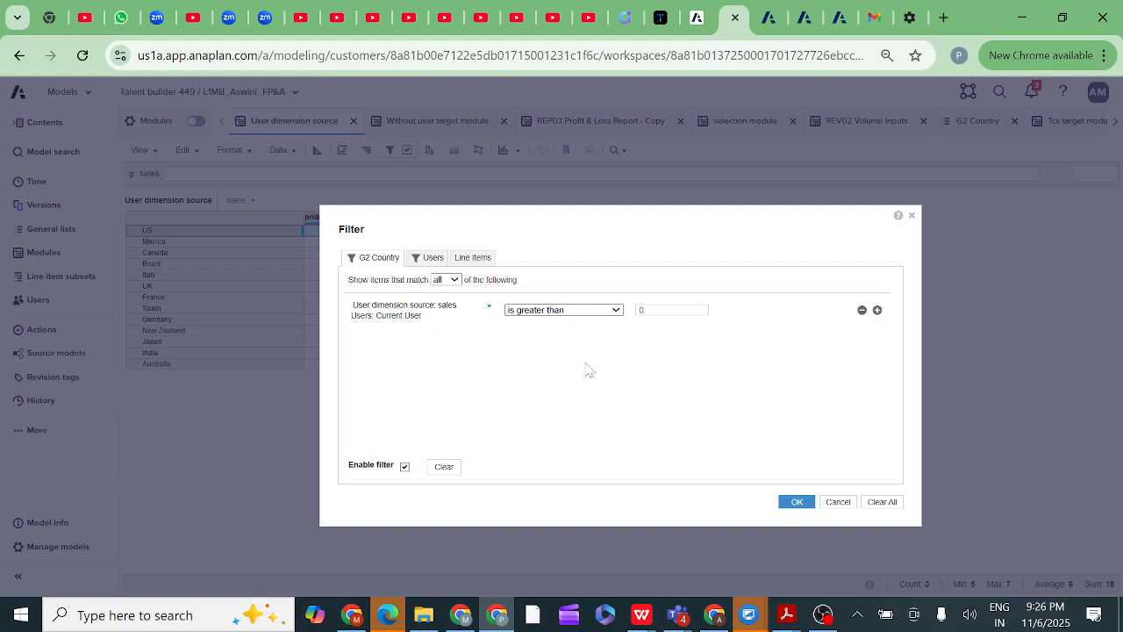
click(797, 502)
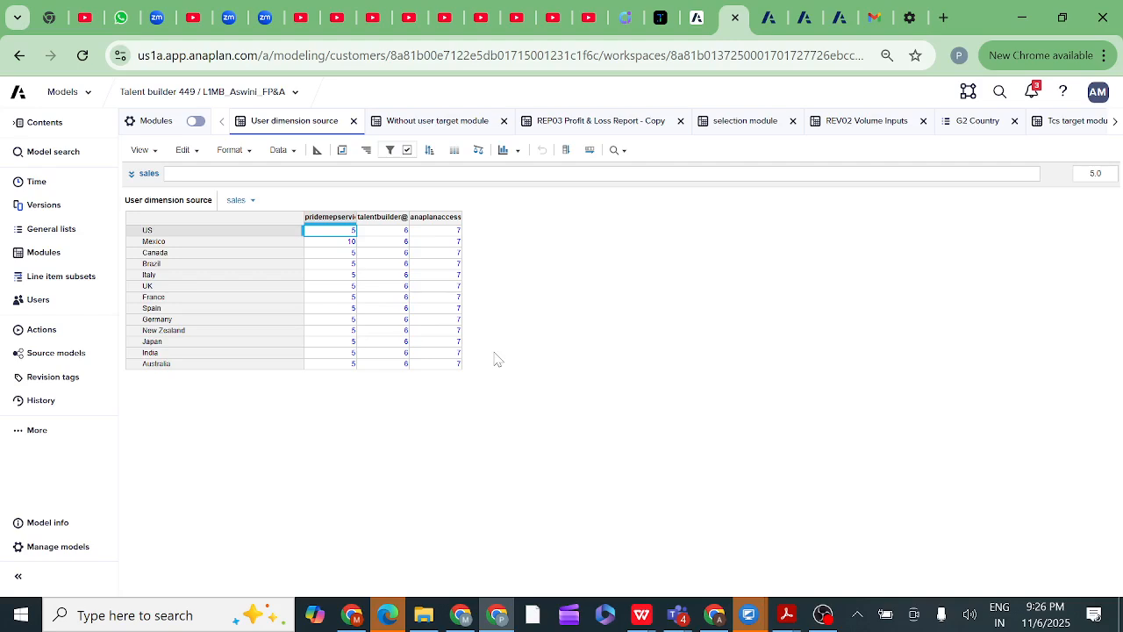
Step: Limit the User dimension source columns to only the first user by choosing that user as the sole item to show
click(331, 217)
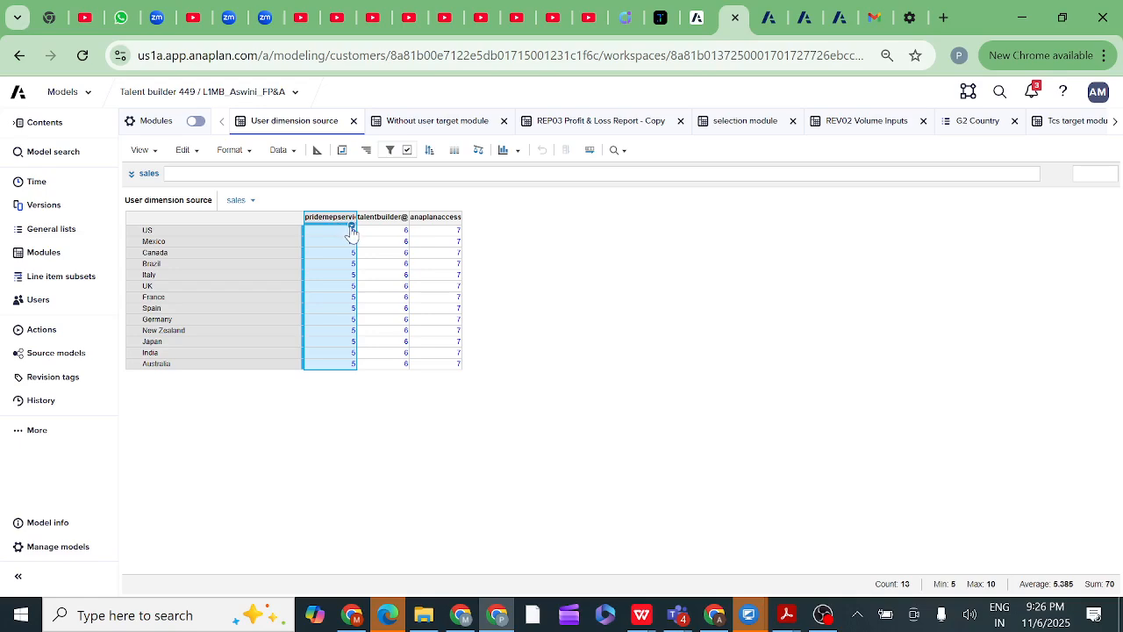
right_click(352, 230)
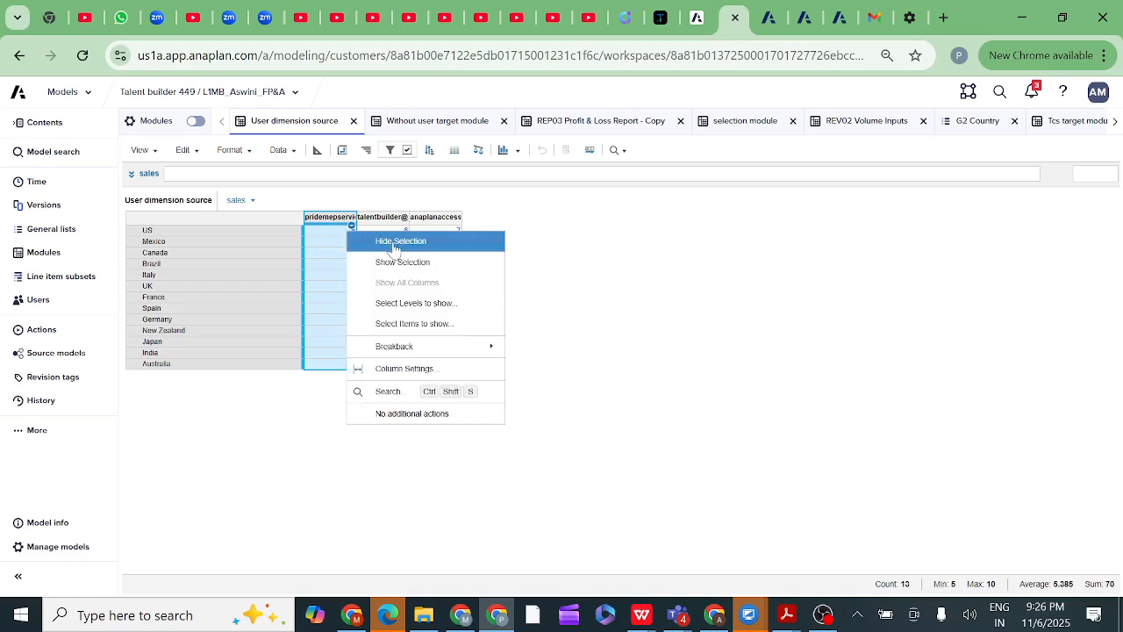
click(404, 326)
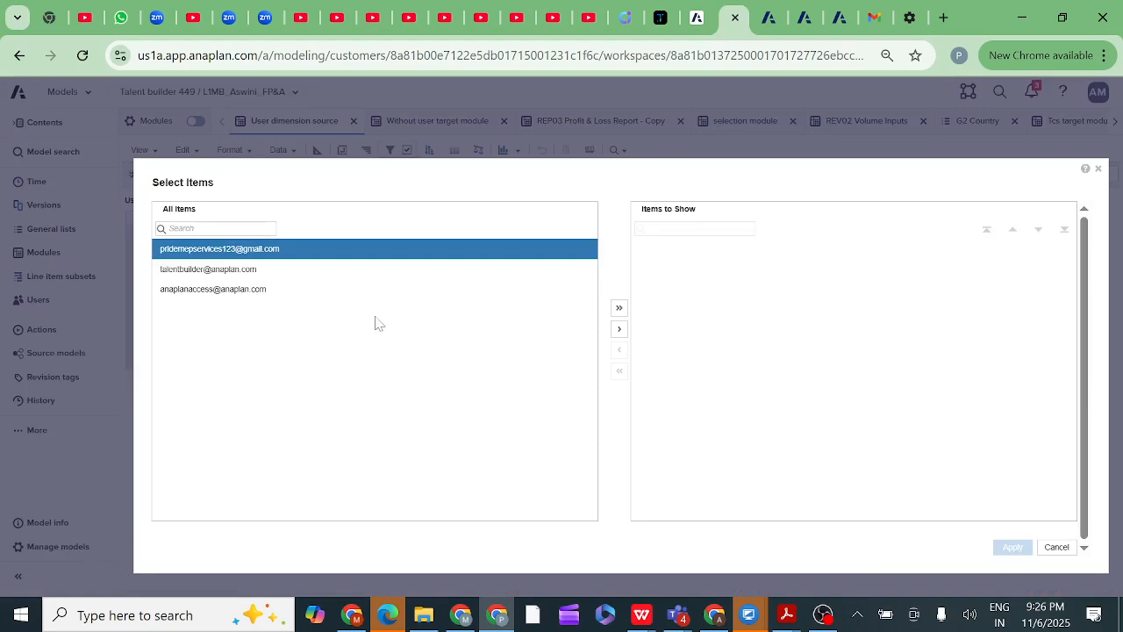
click(619, 329)
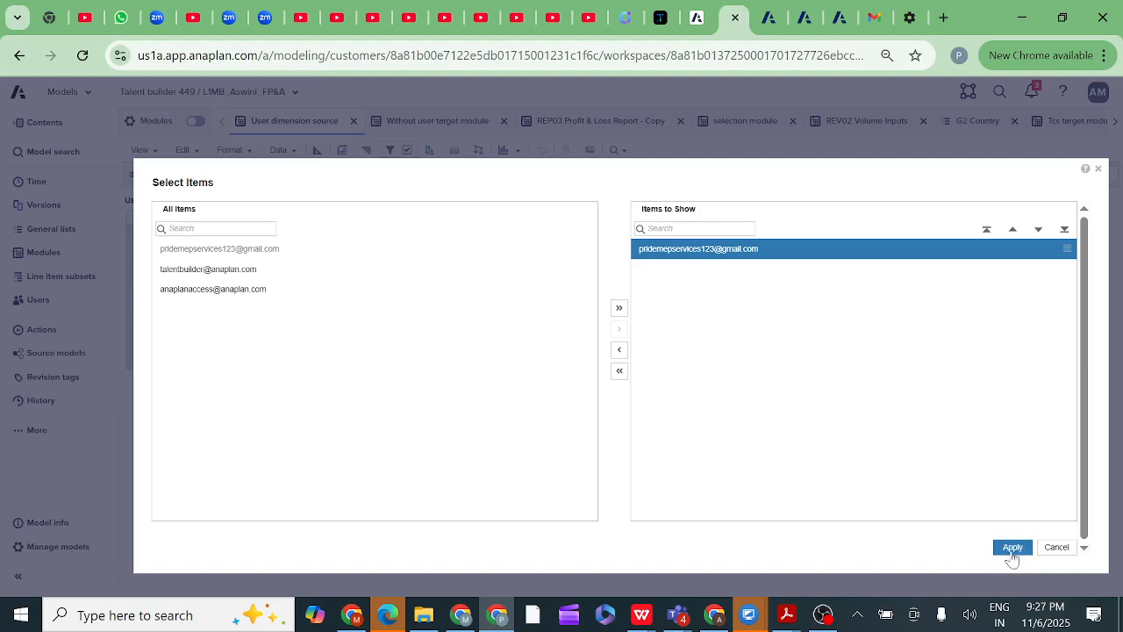
click(1012, 547)
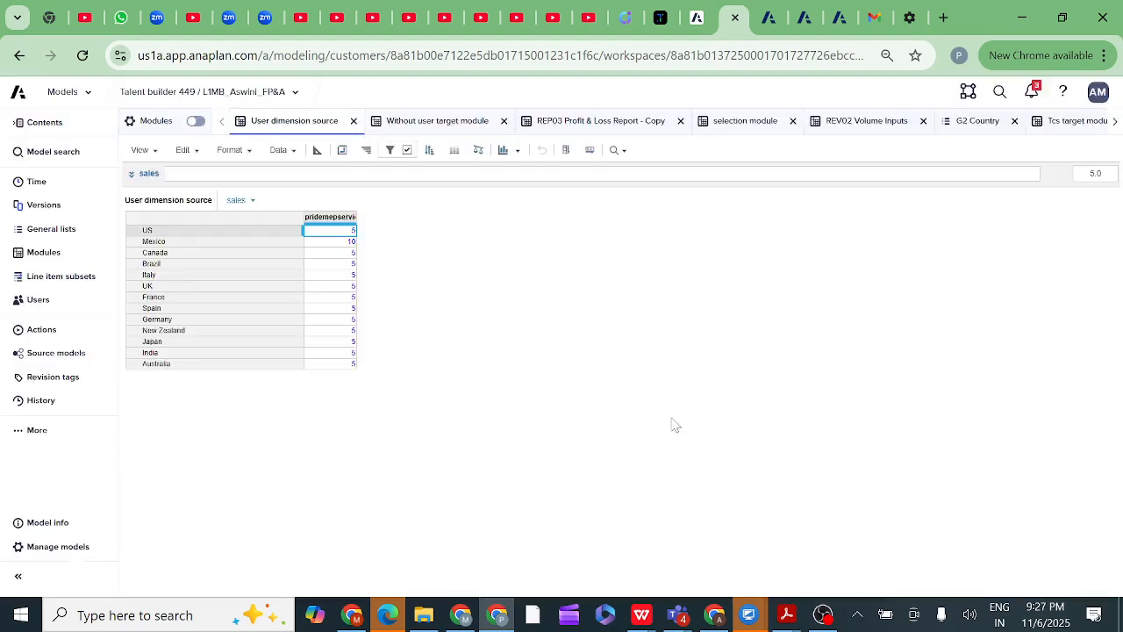
Step: Save the single-user grid of User dimension source as a new view named User view and recheck its G2 Country filter
click(330, 220)
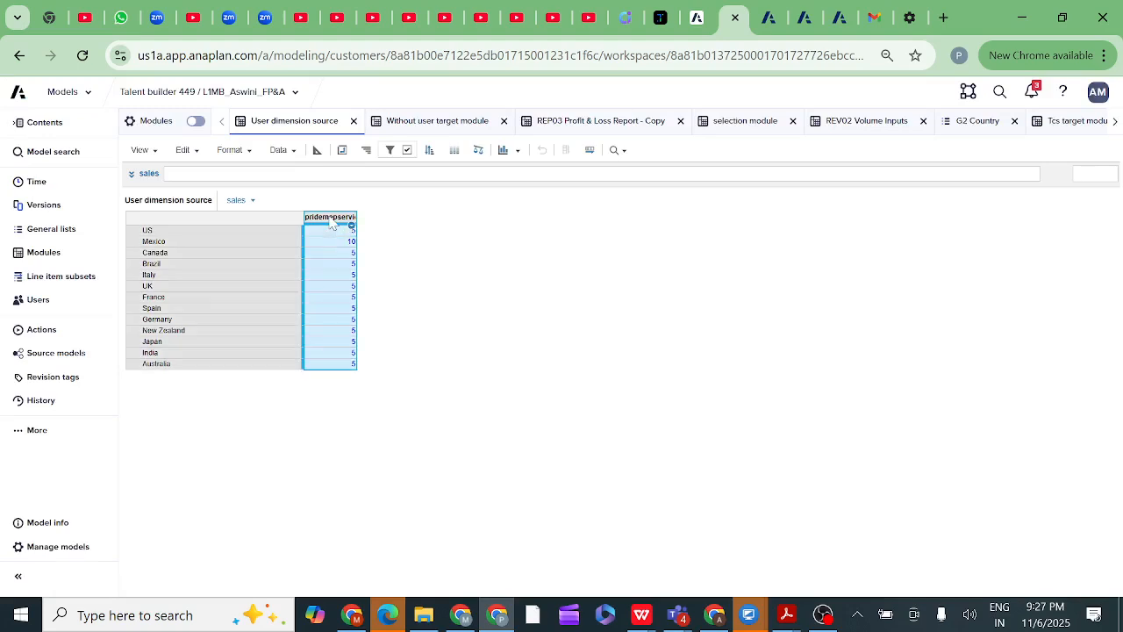
click(156, 155)
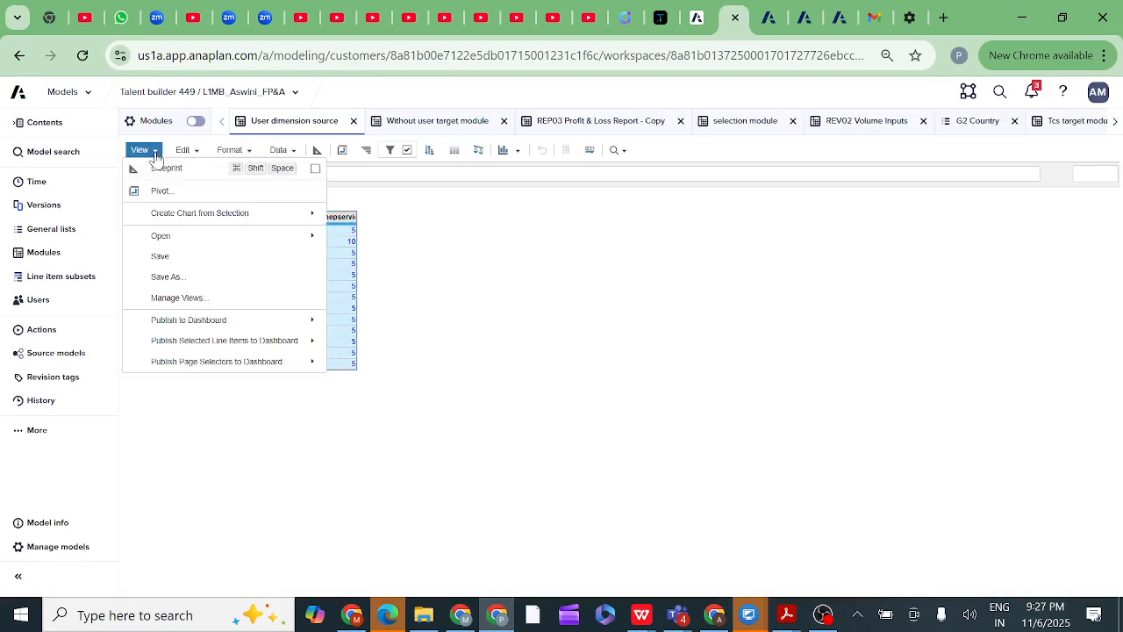
click(165, 277)
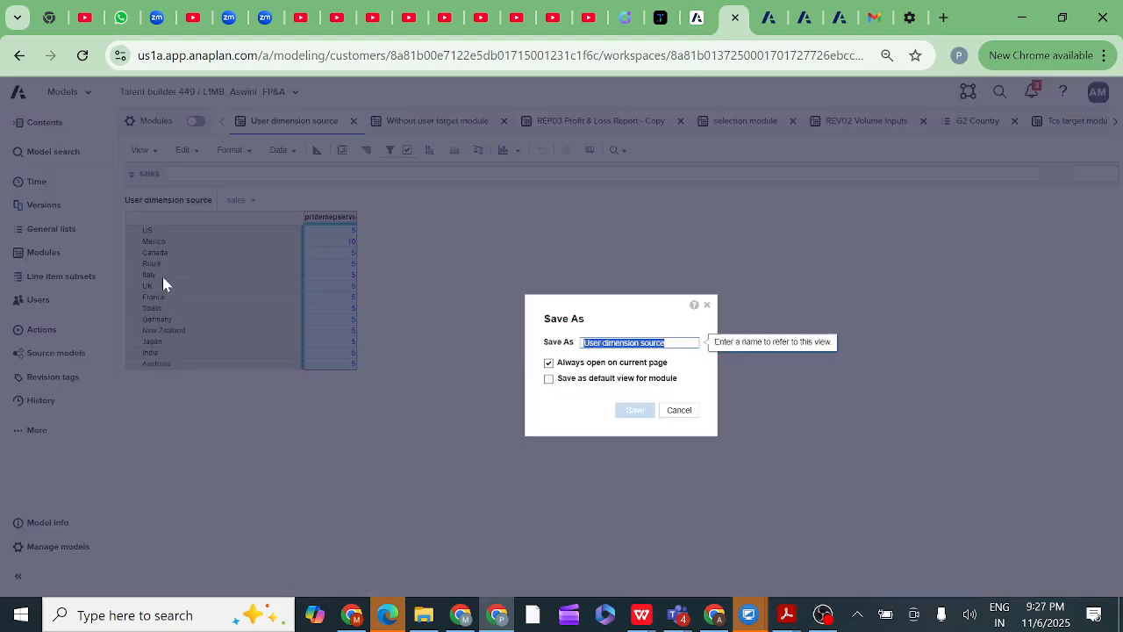
key(BackSpace)
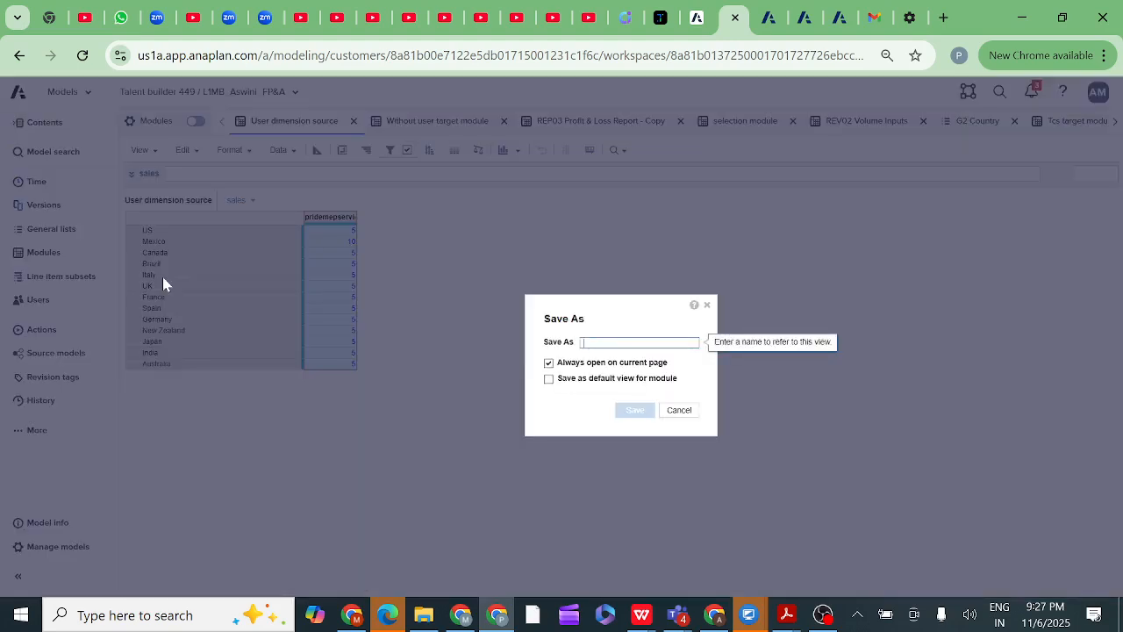
text(User view)
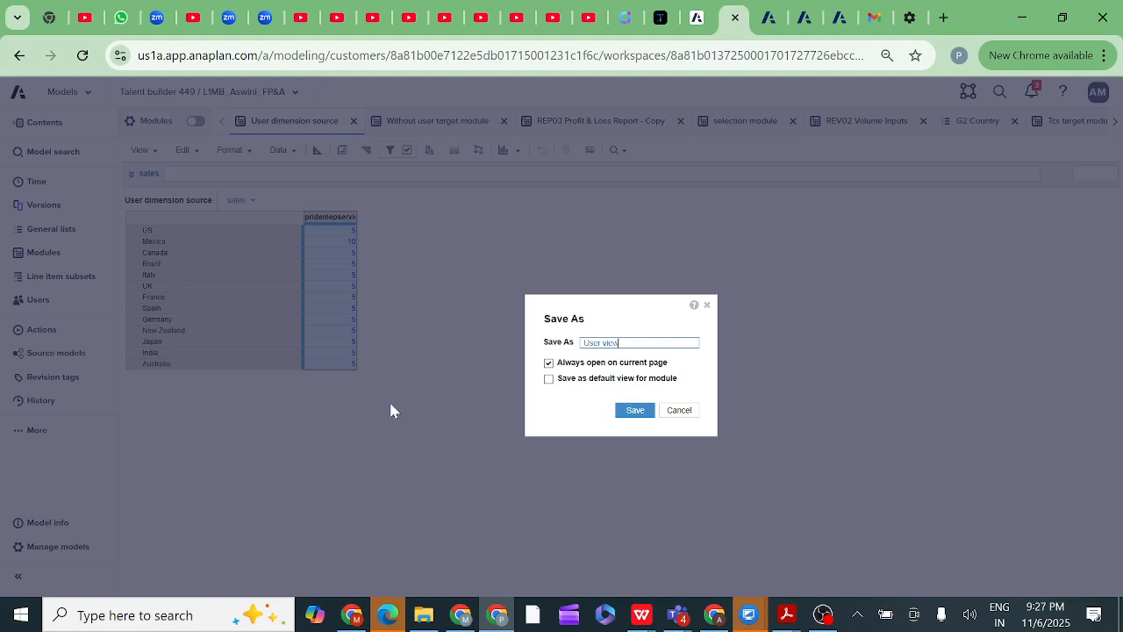
click(633, 412)
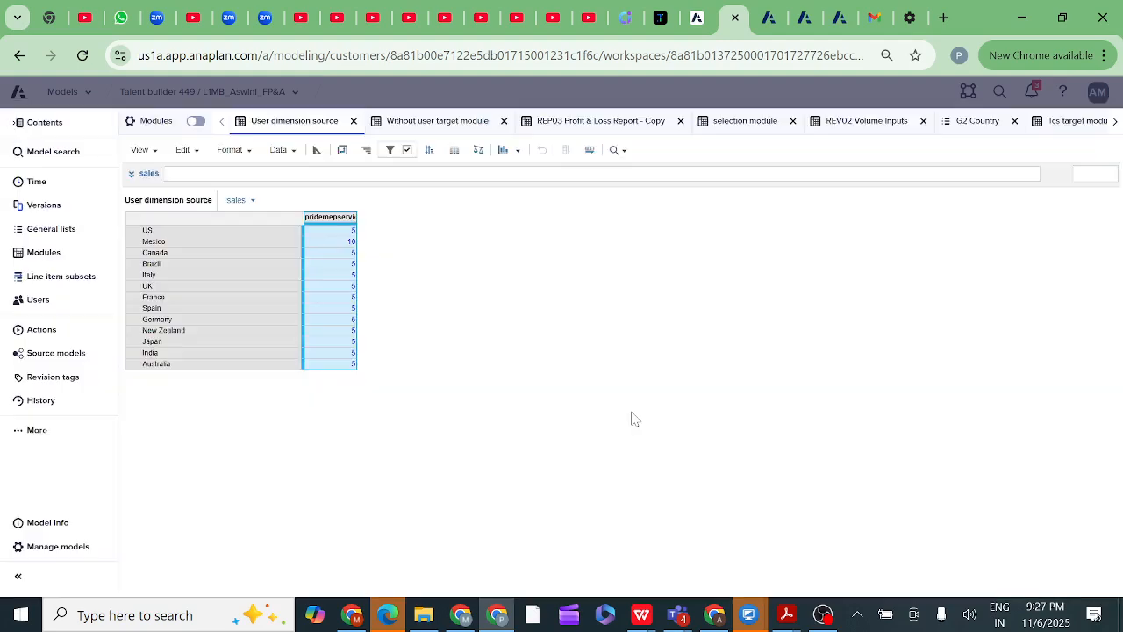
click(390, 151)
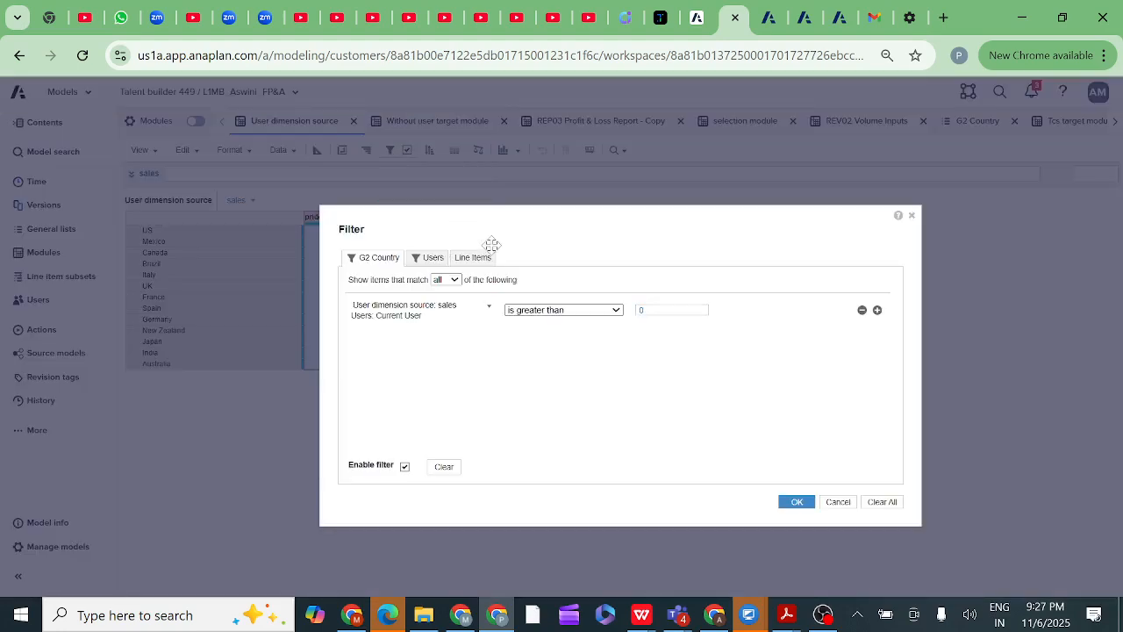
click(796, 504)
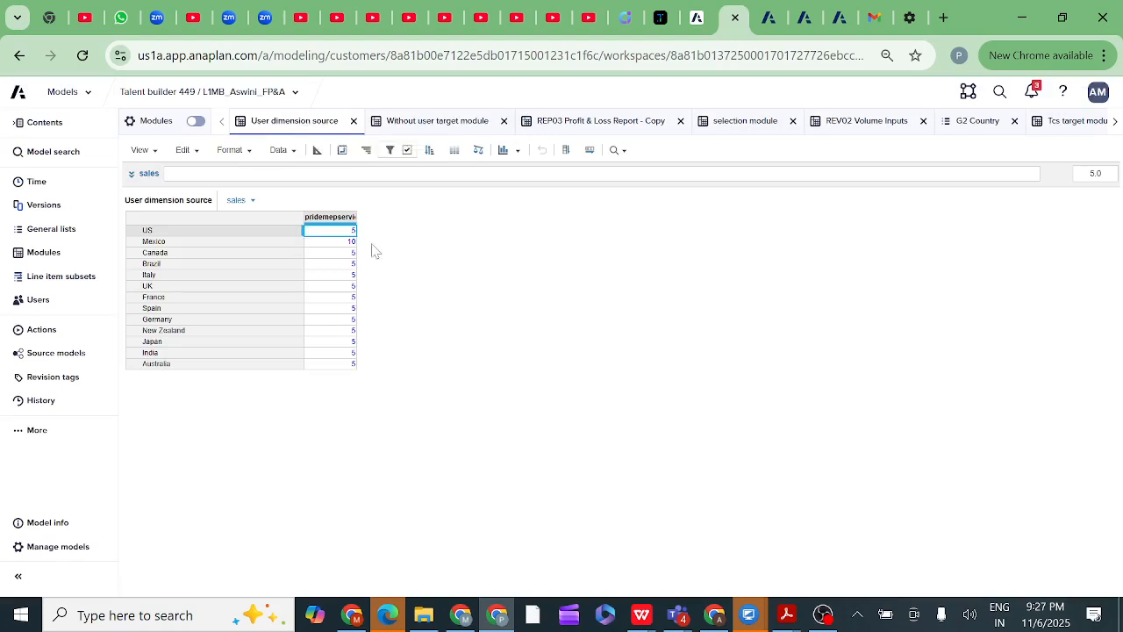
Step: Set sales to 0 for US in Without user target module and copy the value down to all countries
click(418, 125)
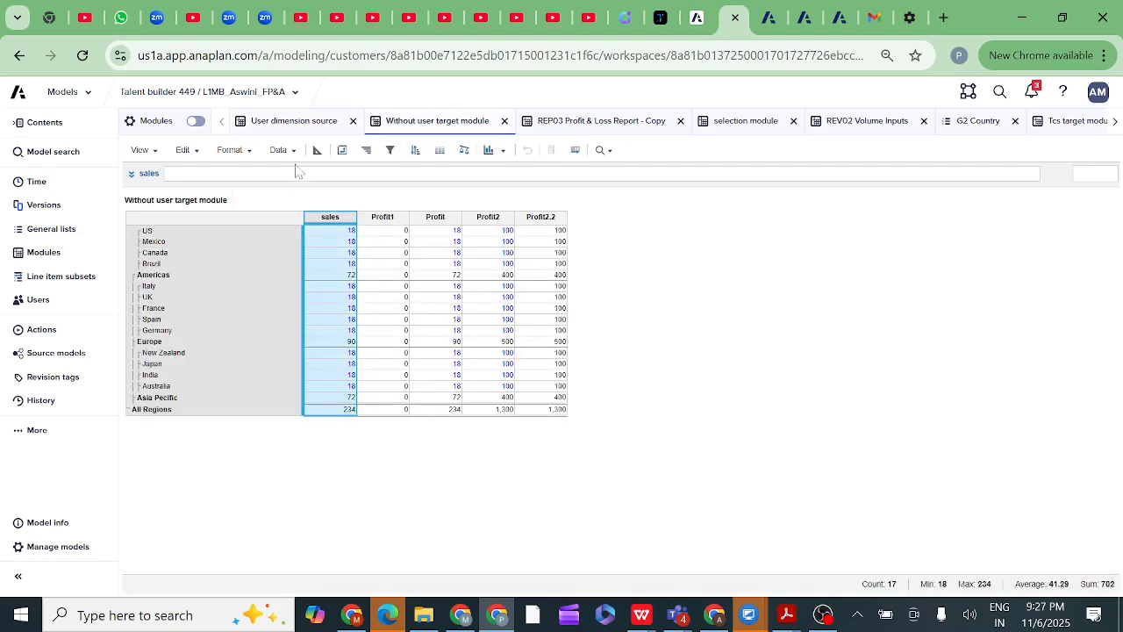
click(325, 231)
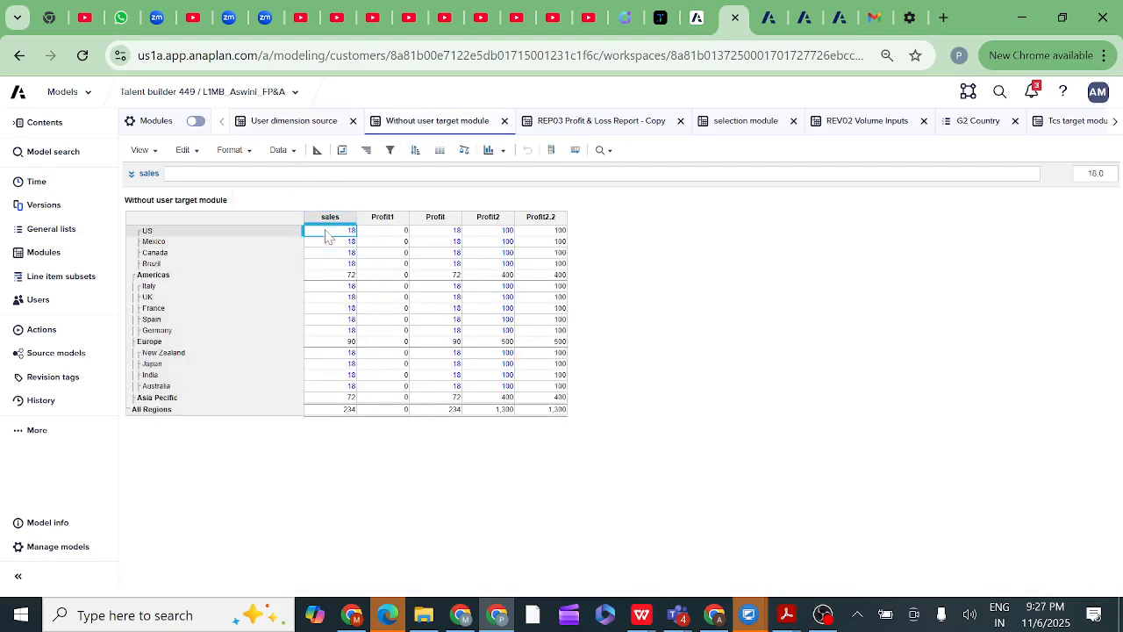
text(0)
key(Return)
click(551, 151)
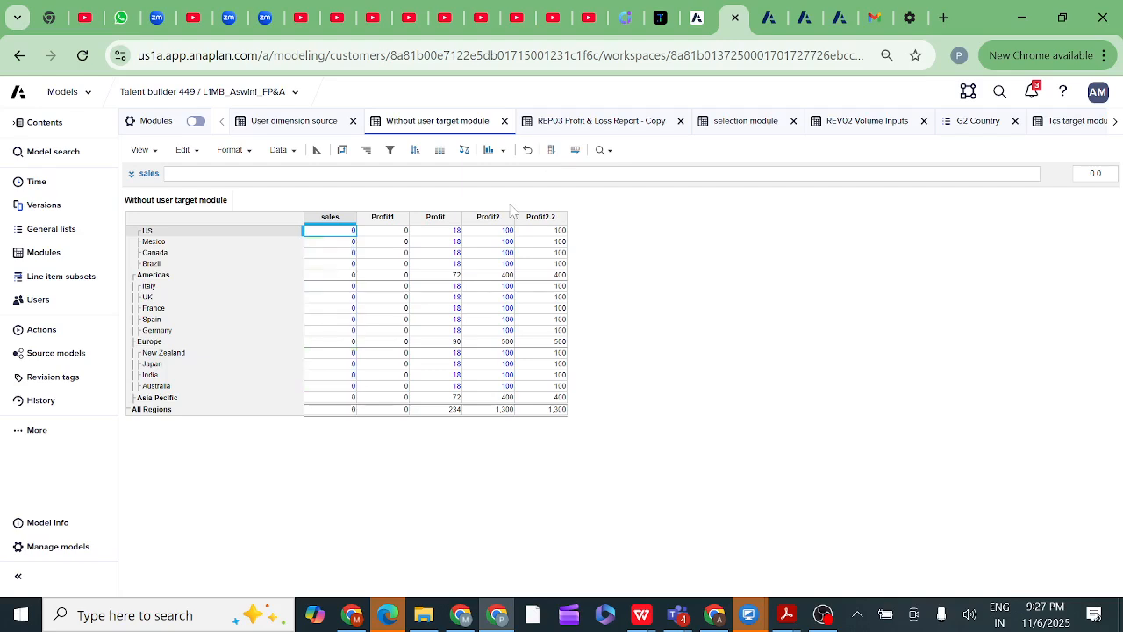
Step: Start an import into Without user target module from the current model's saved view User dimension source.User view
click(294, 152)
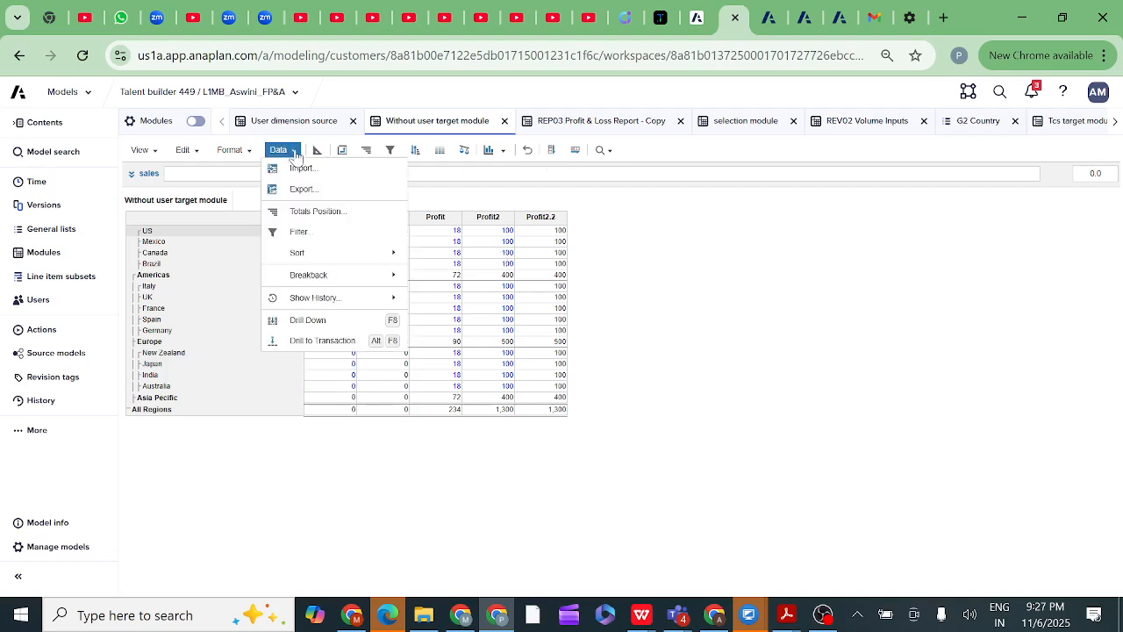
click(303, 169)
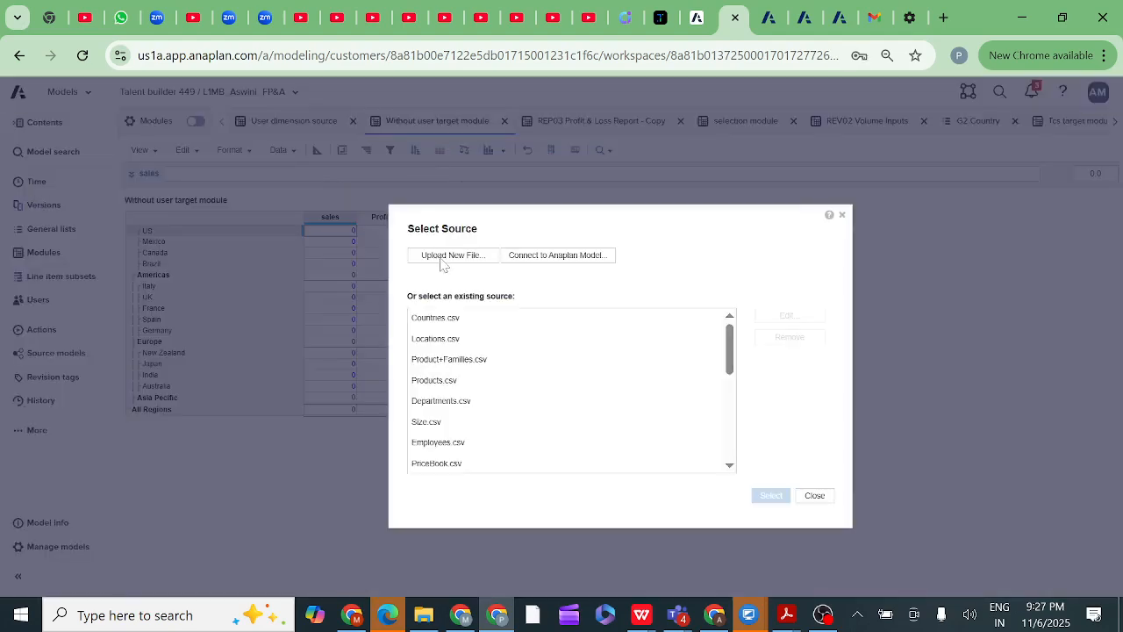
click(523, 257)
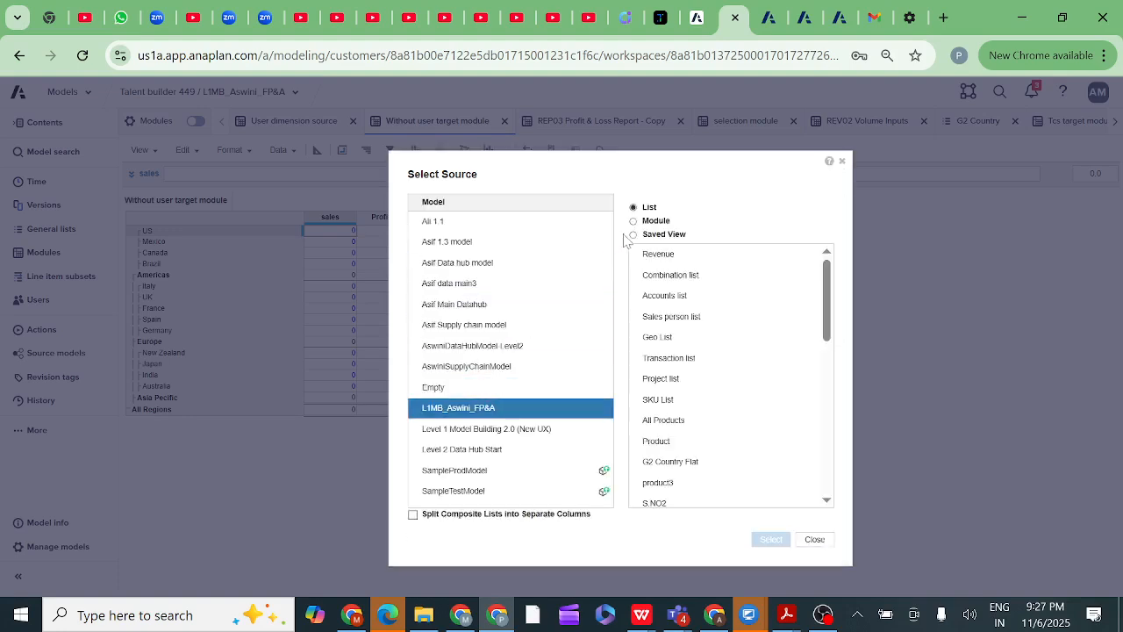
click(633, 235)
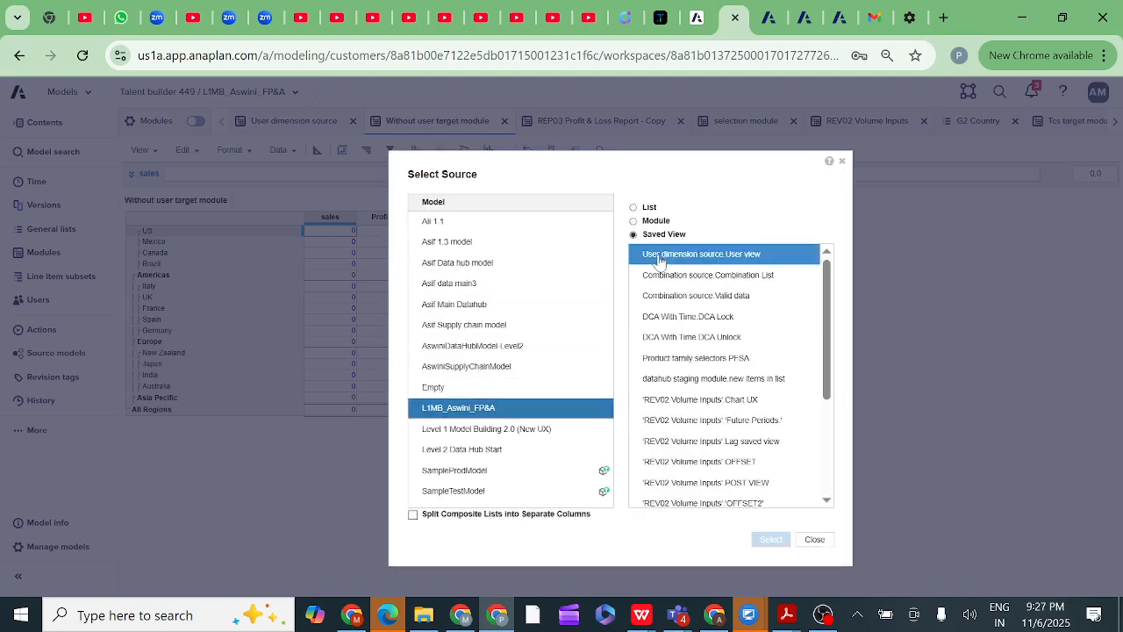
click(693, 260)
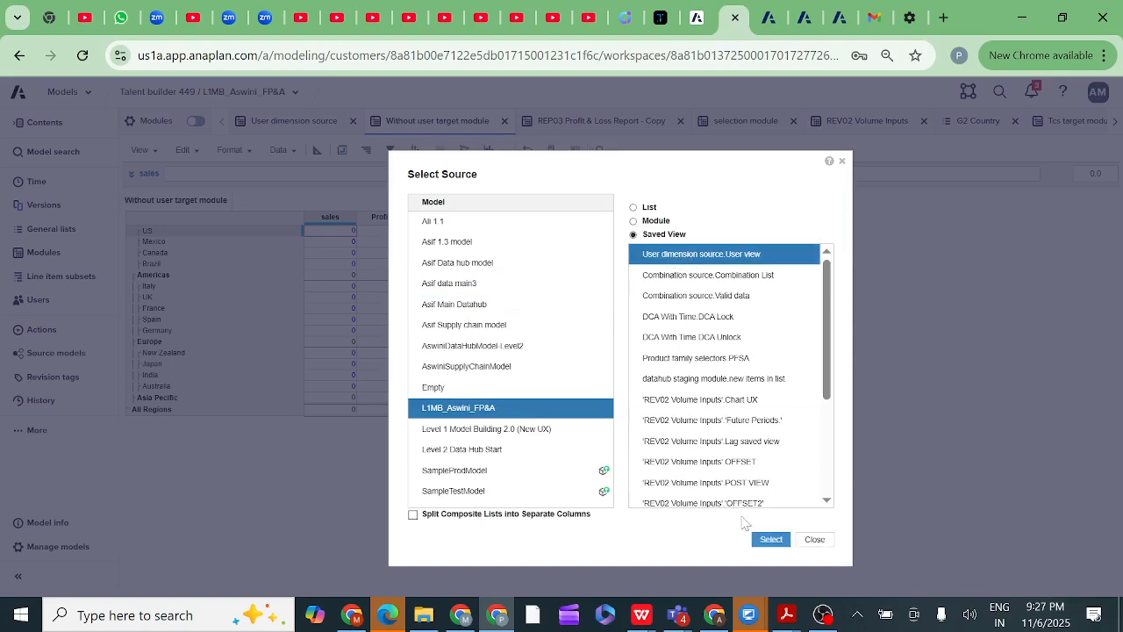
click(770, 539)
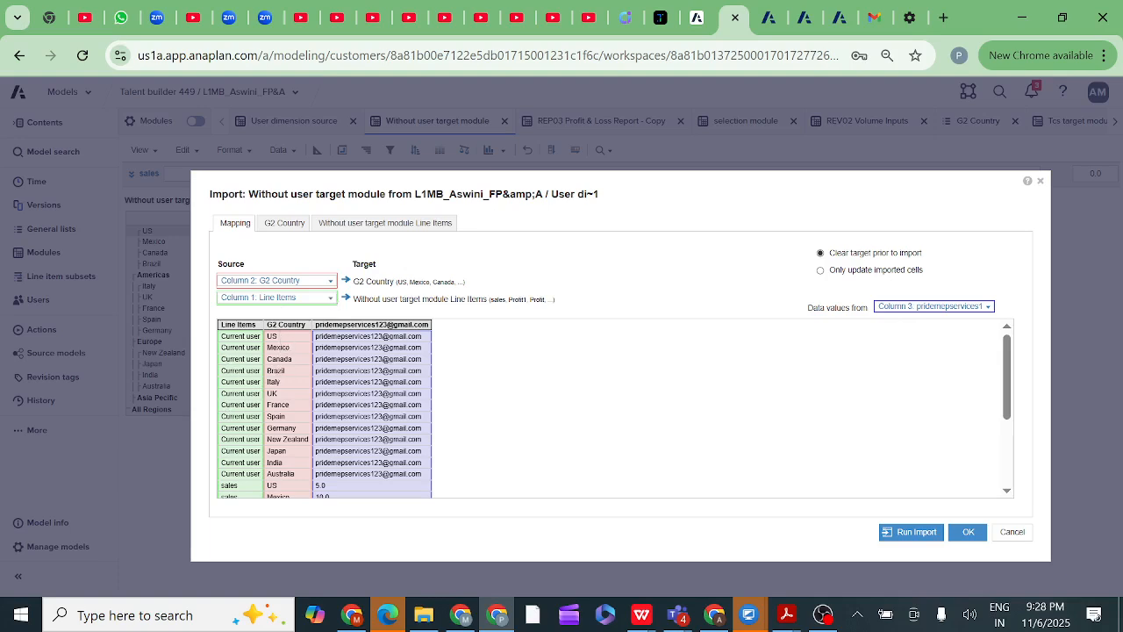
Step: Map the target line items to Column Headers in the import definition and review the G2 Country matching
click(331, 300)
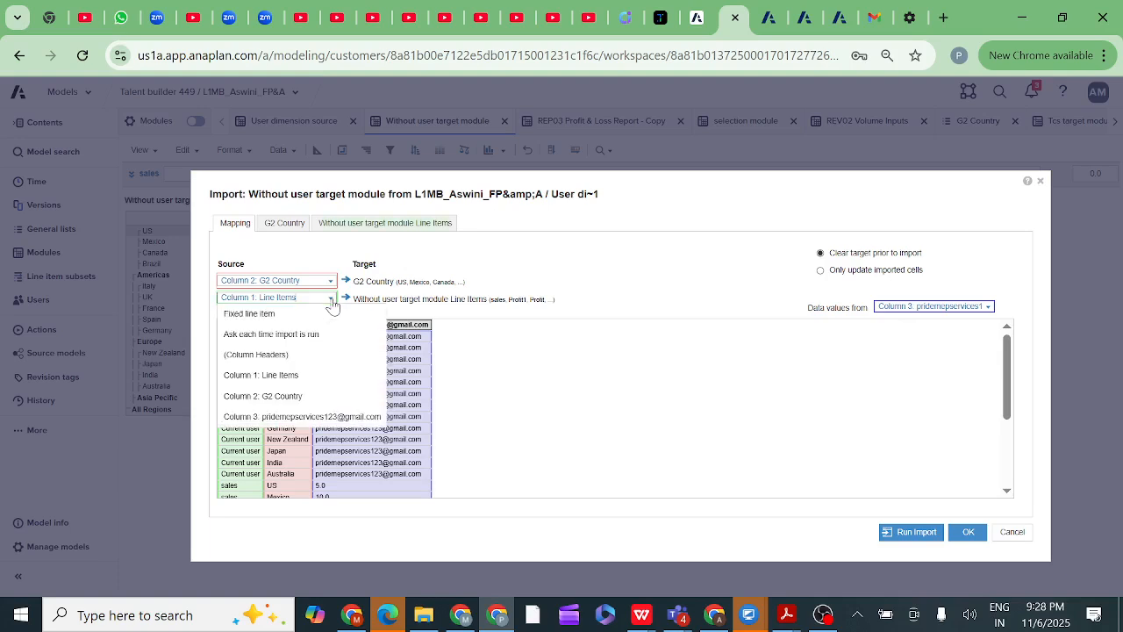
click(270, 355)
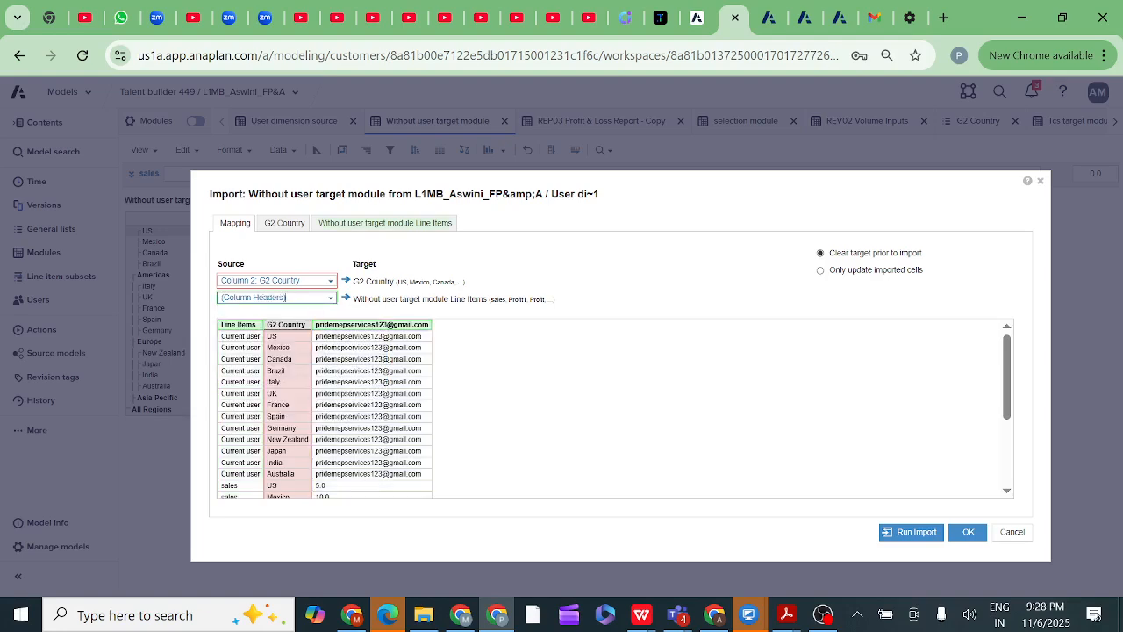
click(296, 225)
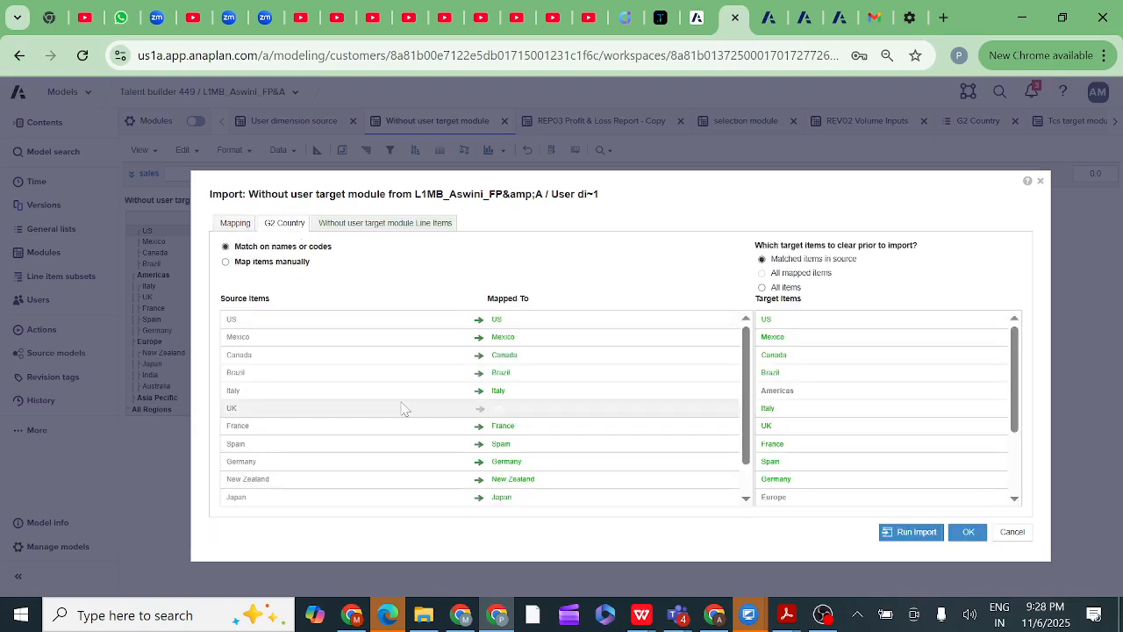
Step: Manually map the user column to the sales line item, run the import, and close its result summary
click(377, 225)
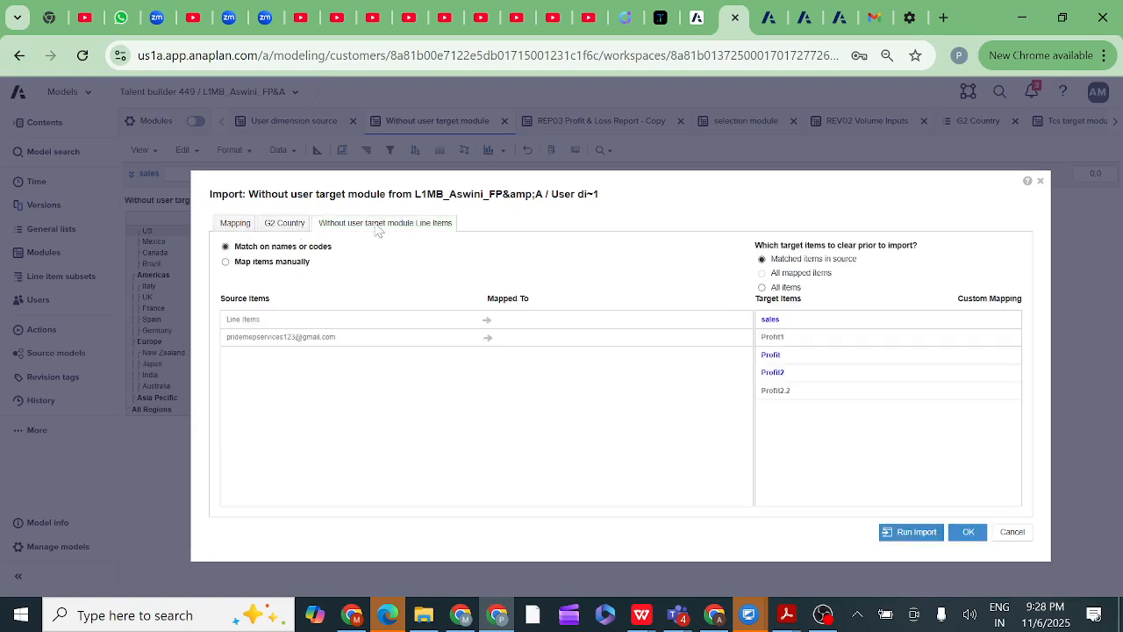
click(226, 262)
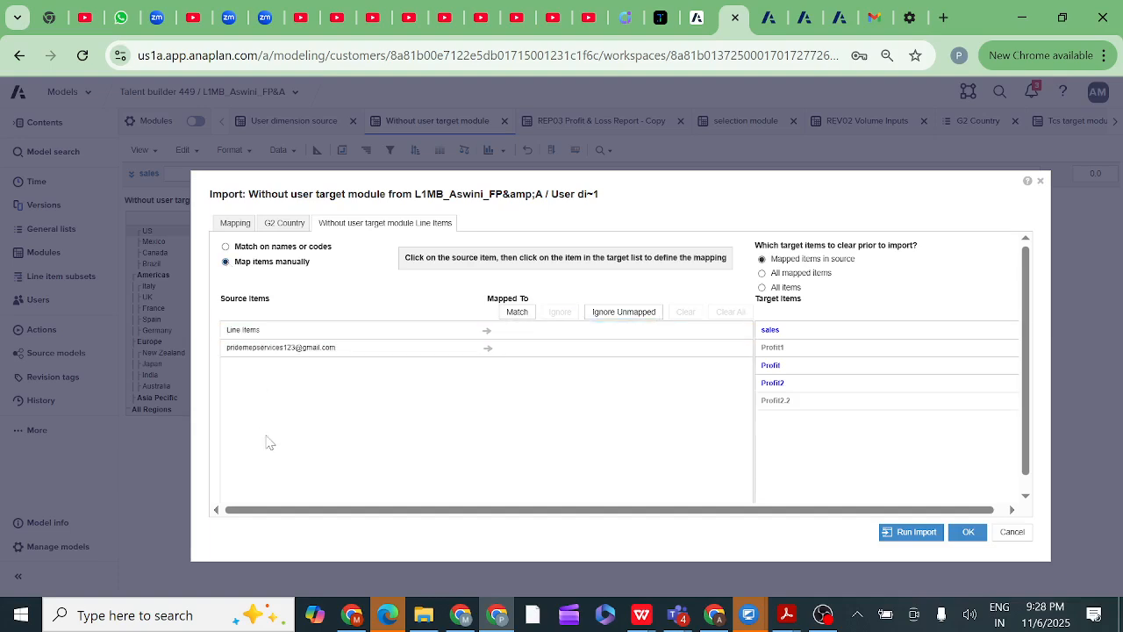
click(313, 353)
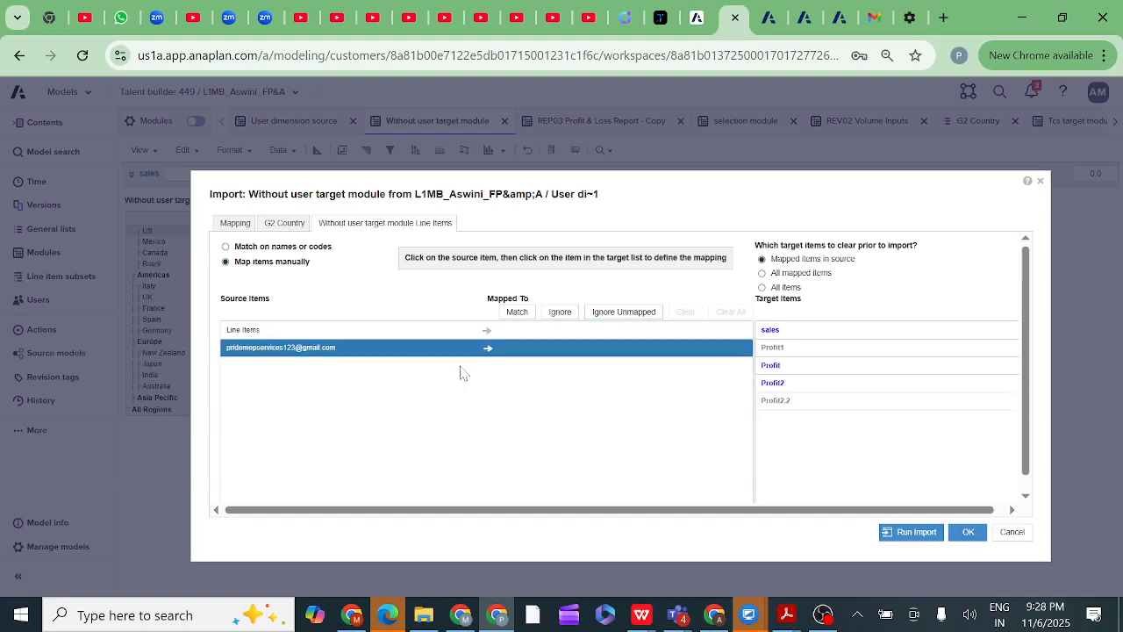
click(772, 332)
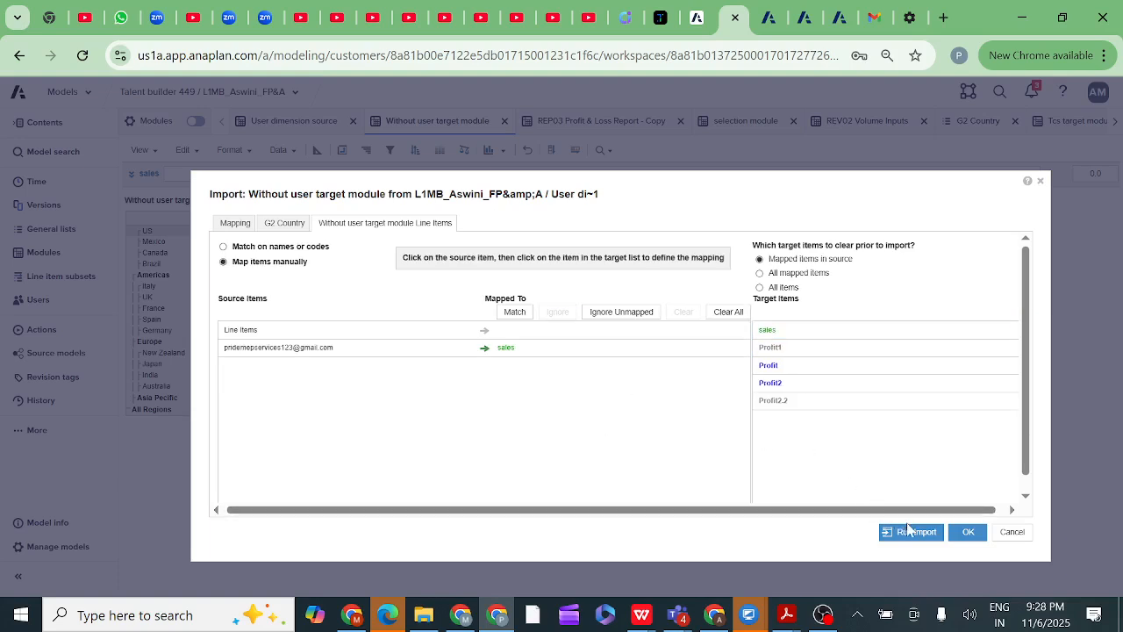
click(915, 533)
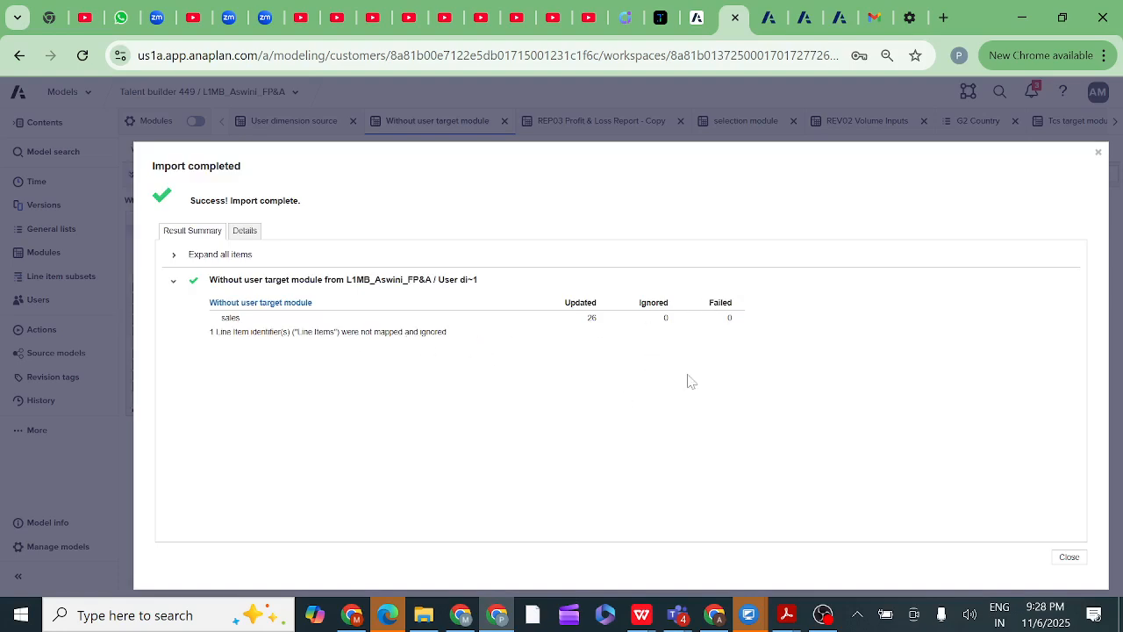
click(1069, 559)
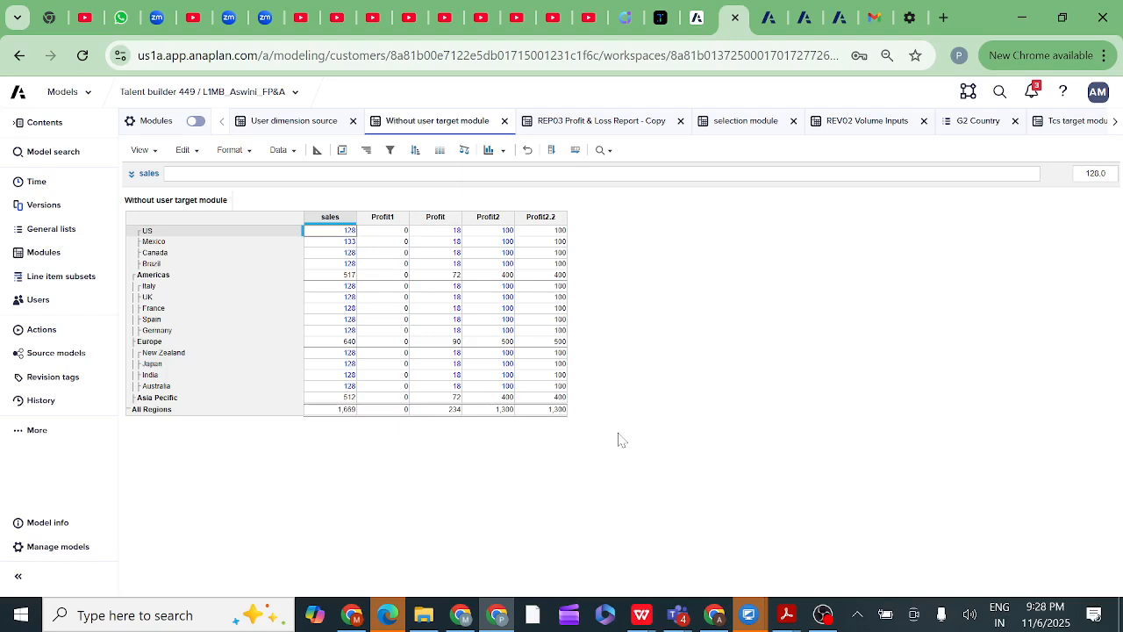
Step: Compare the imported sales column in Without user target module with the values in User dimension source
click(322, 219)
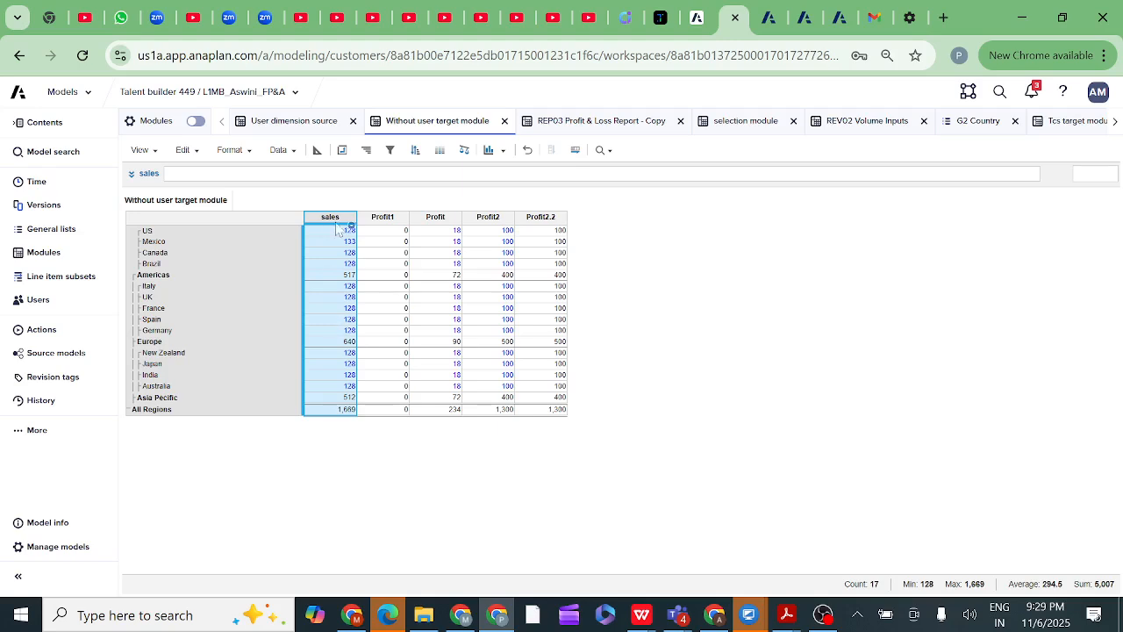
click(309, 127)
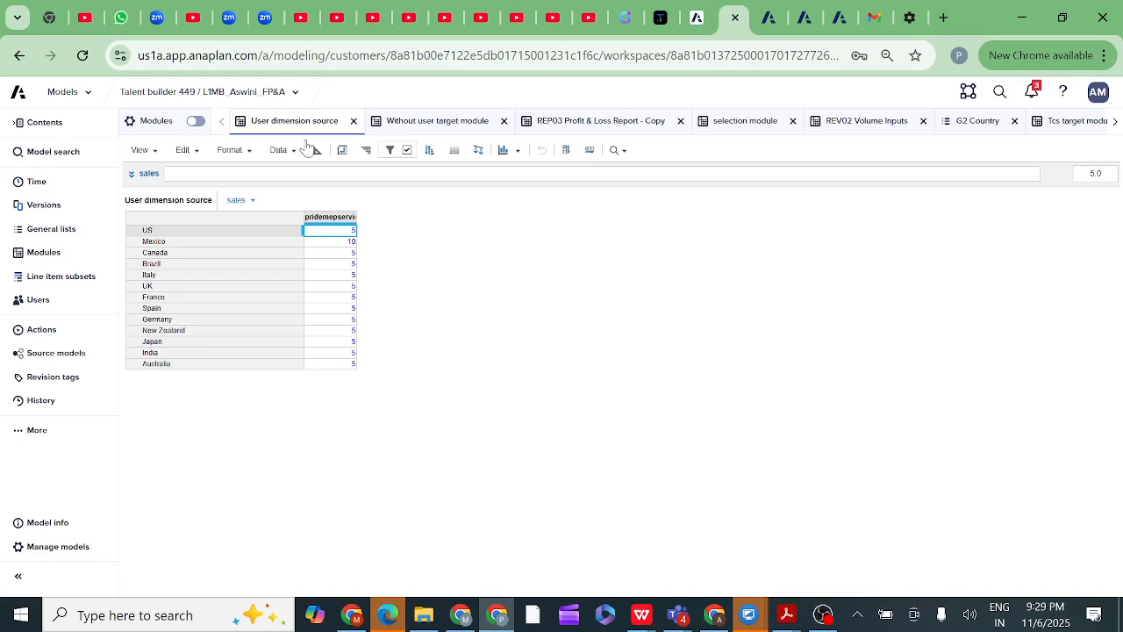
click(415, 132)
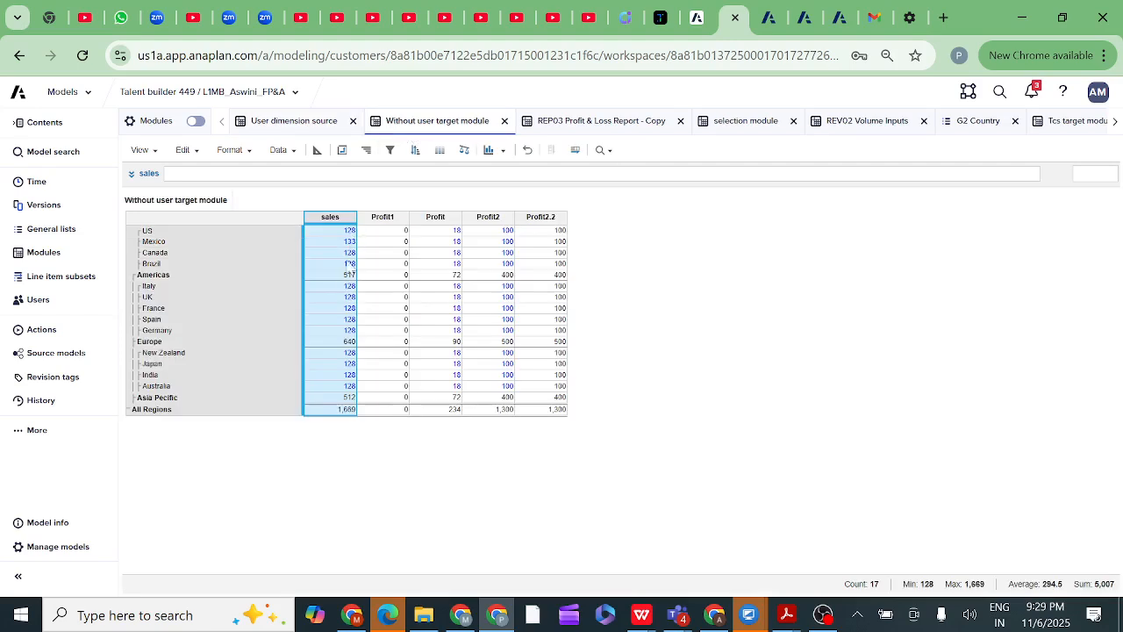
click(296, 130)
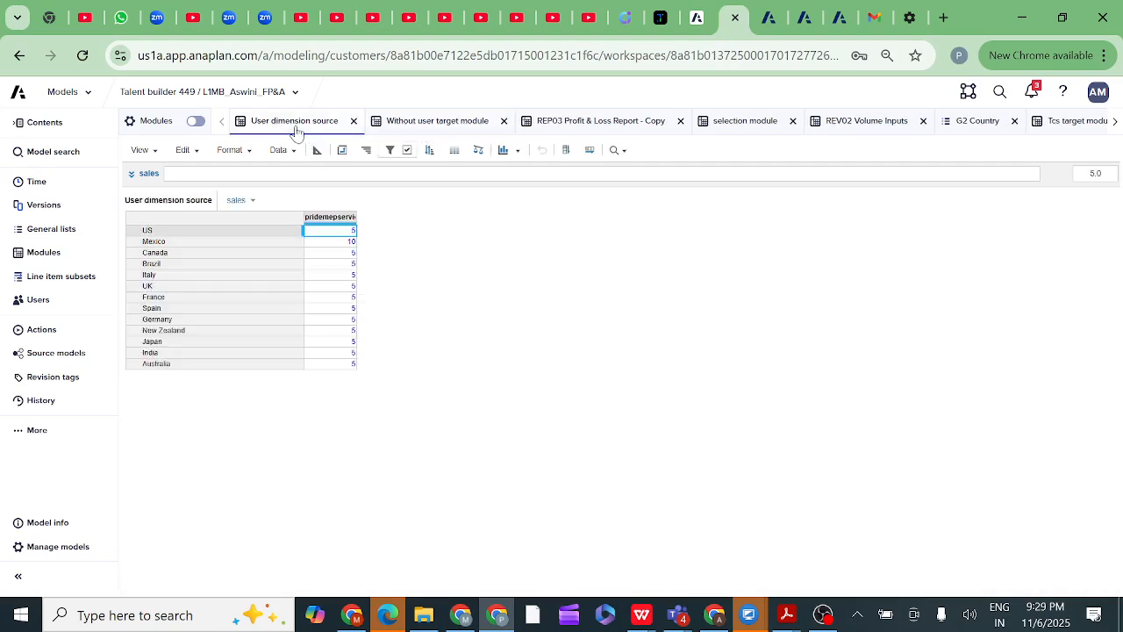
Step: Reopen the default view of User dimension source and compare the sales of all users with Without user target module
click(416, 130)
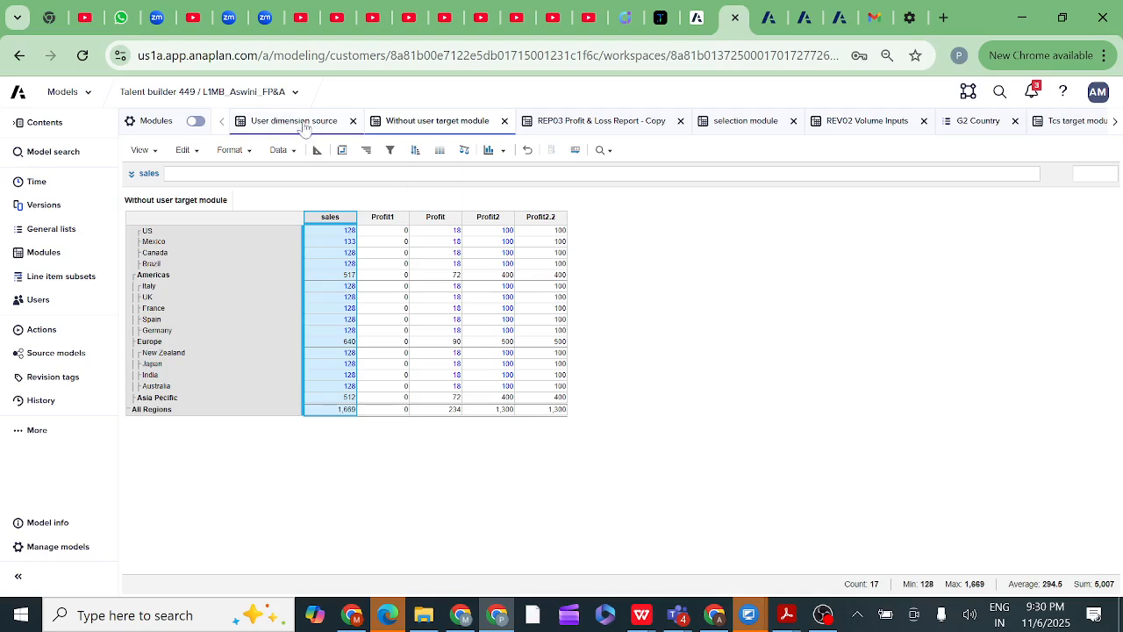
click(306, 127)
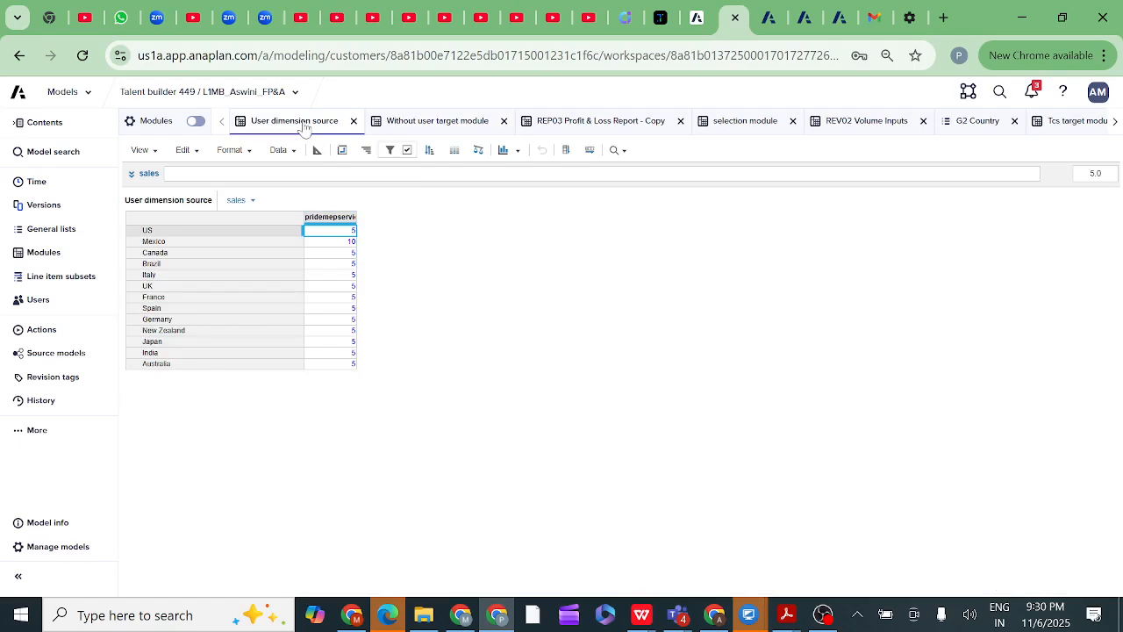
click(143, 150)
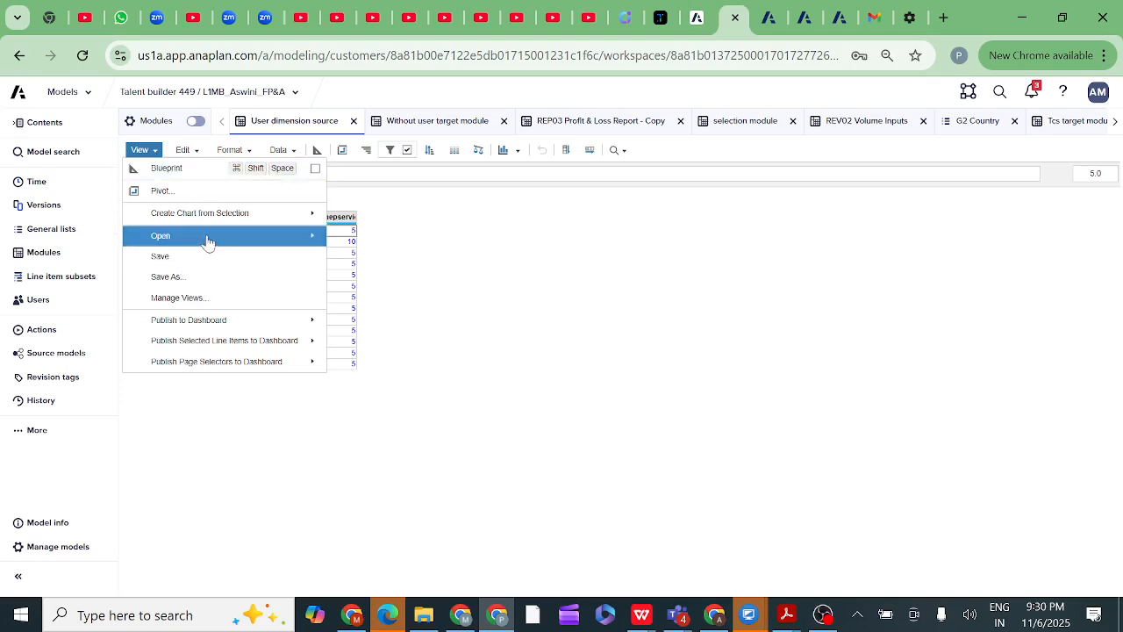
mouse_move(208, 242)
click(373, 243)
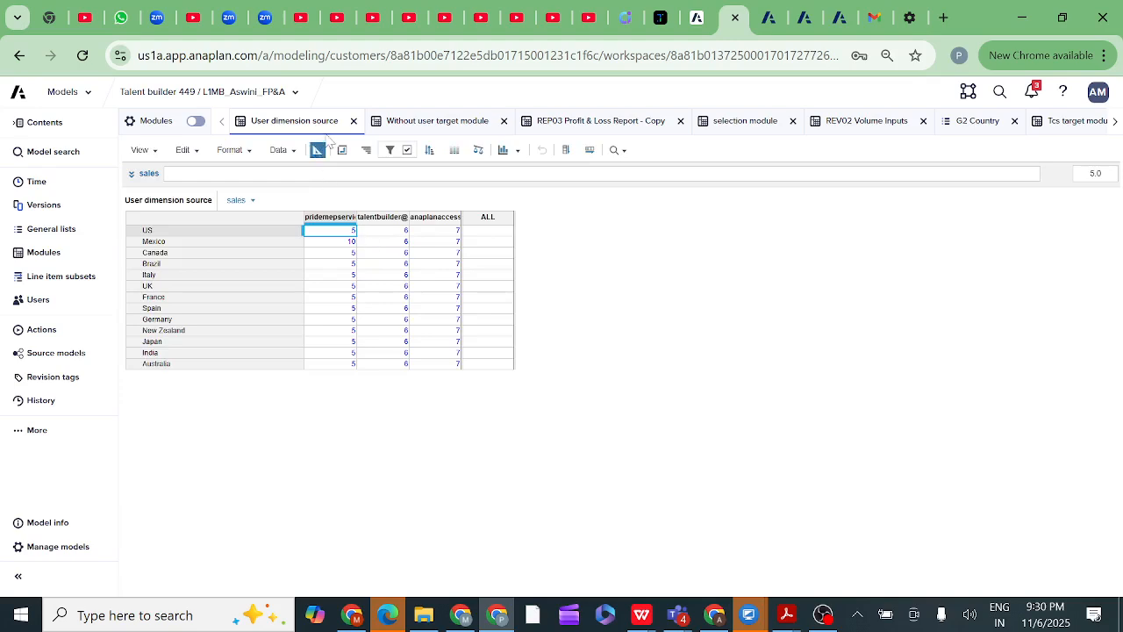
click(408, 123)
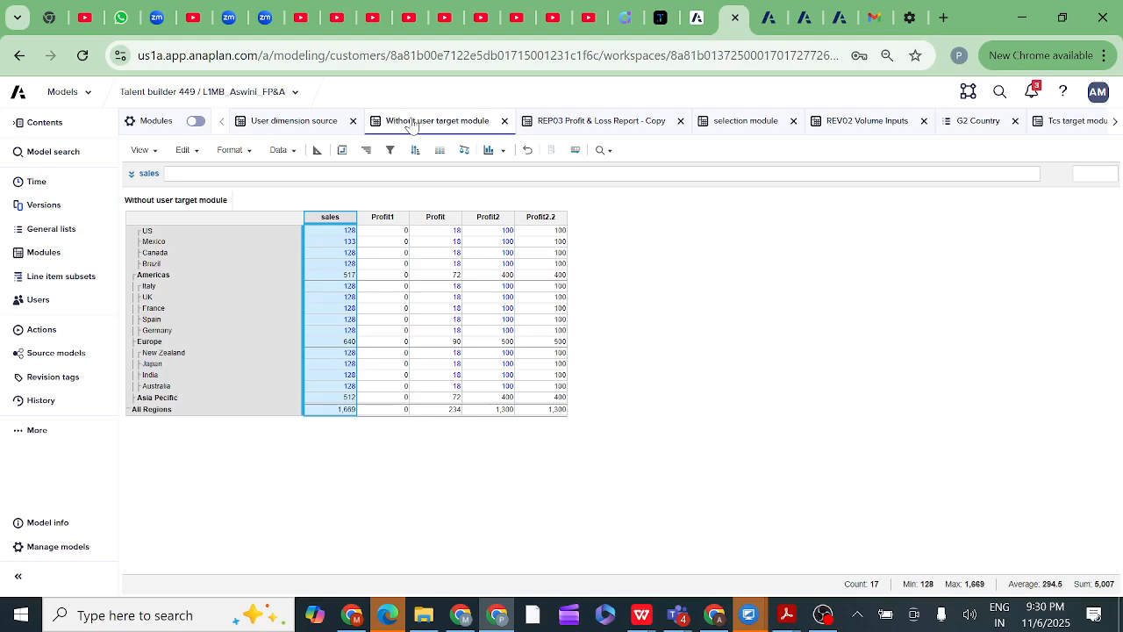
Step: Open the Combination source module from the modules list and load its default view
click(44, 252)
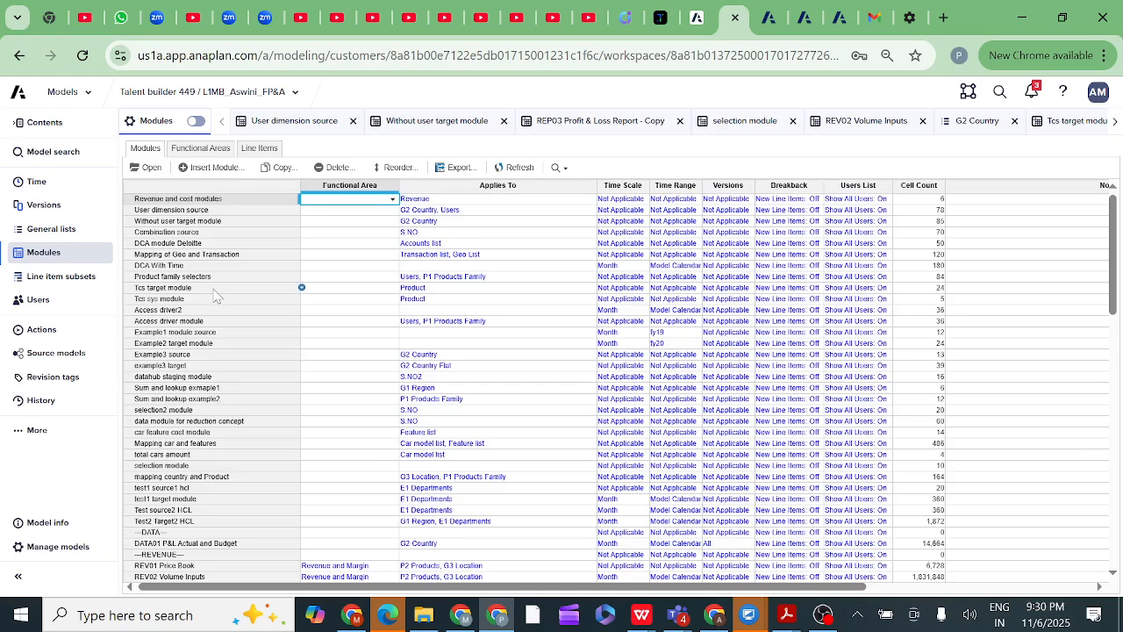
click(166, 232)
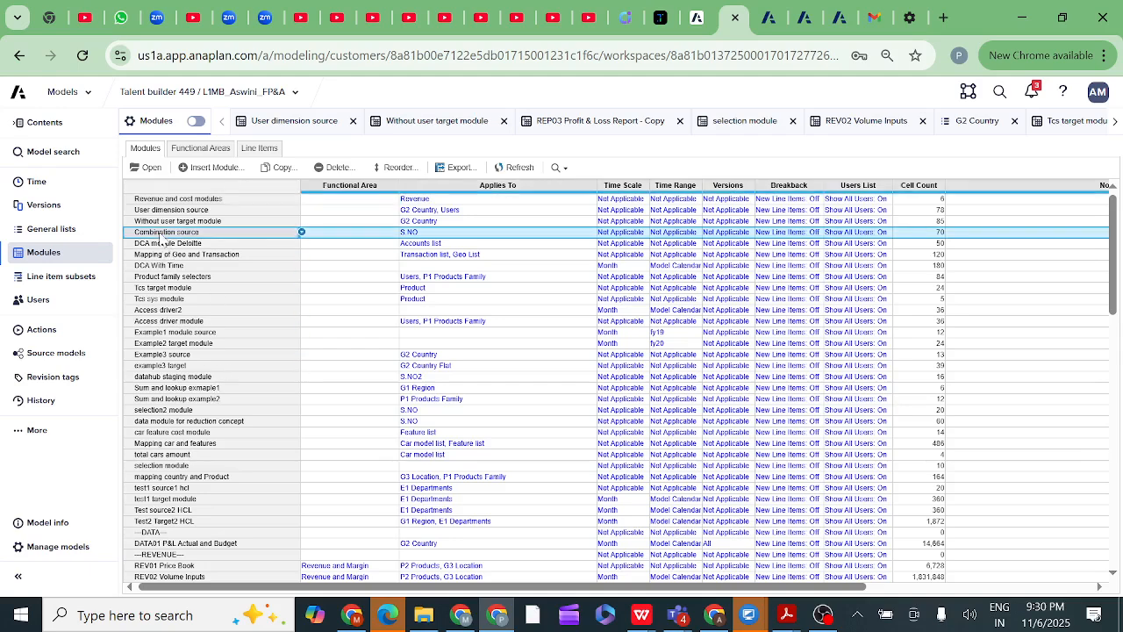
click(151, 171)
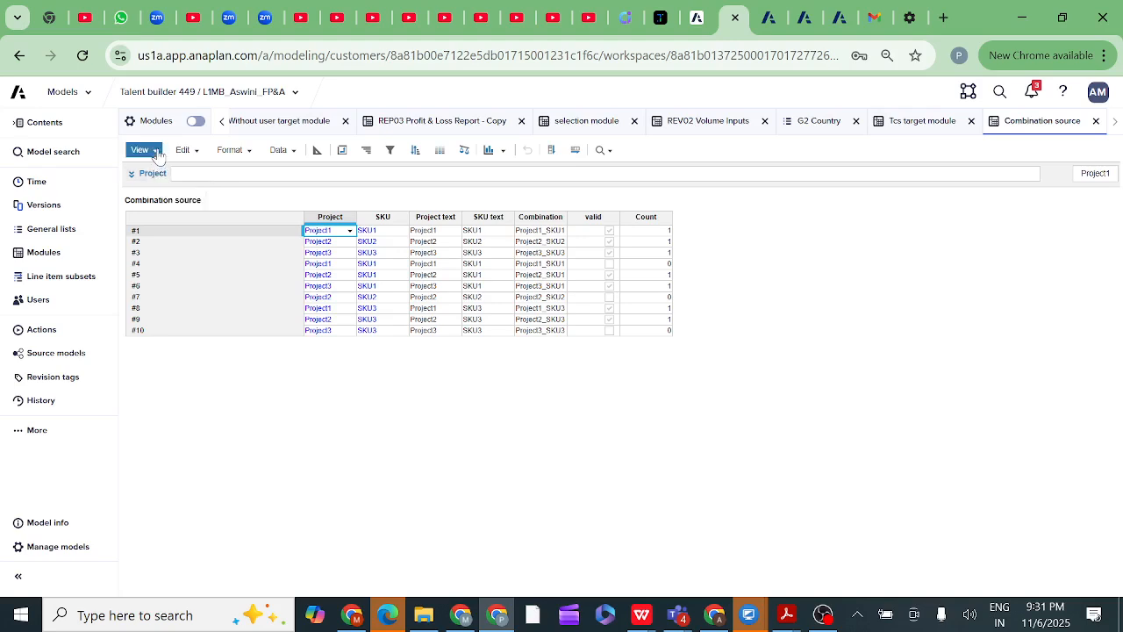
click(143, 150)
mouse_move(185, 238)
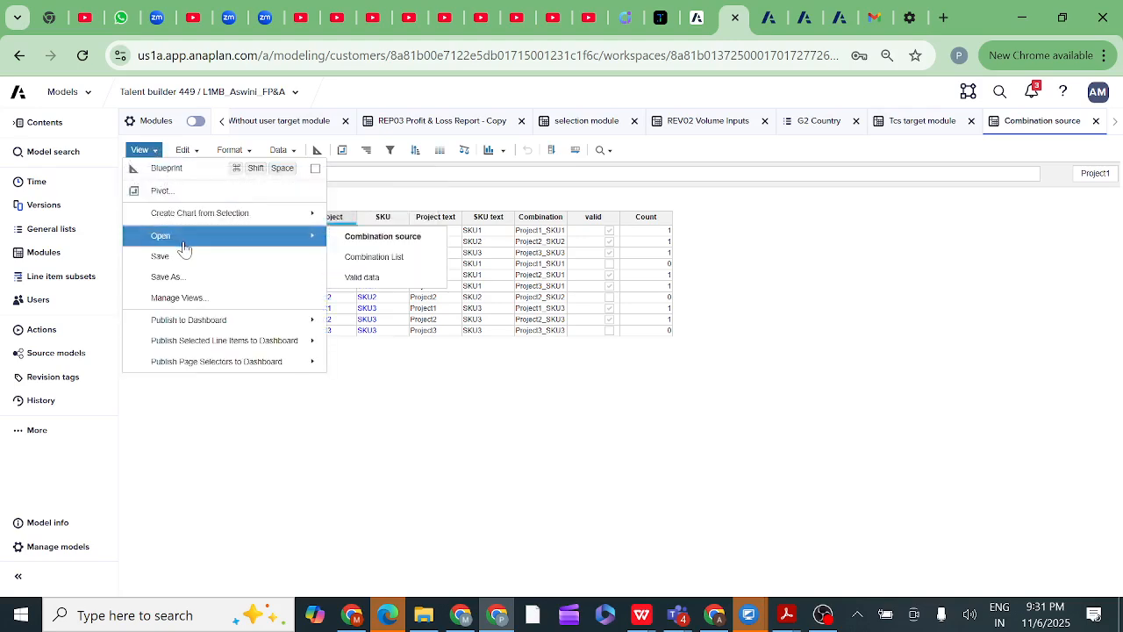
click(355, 239)
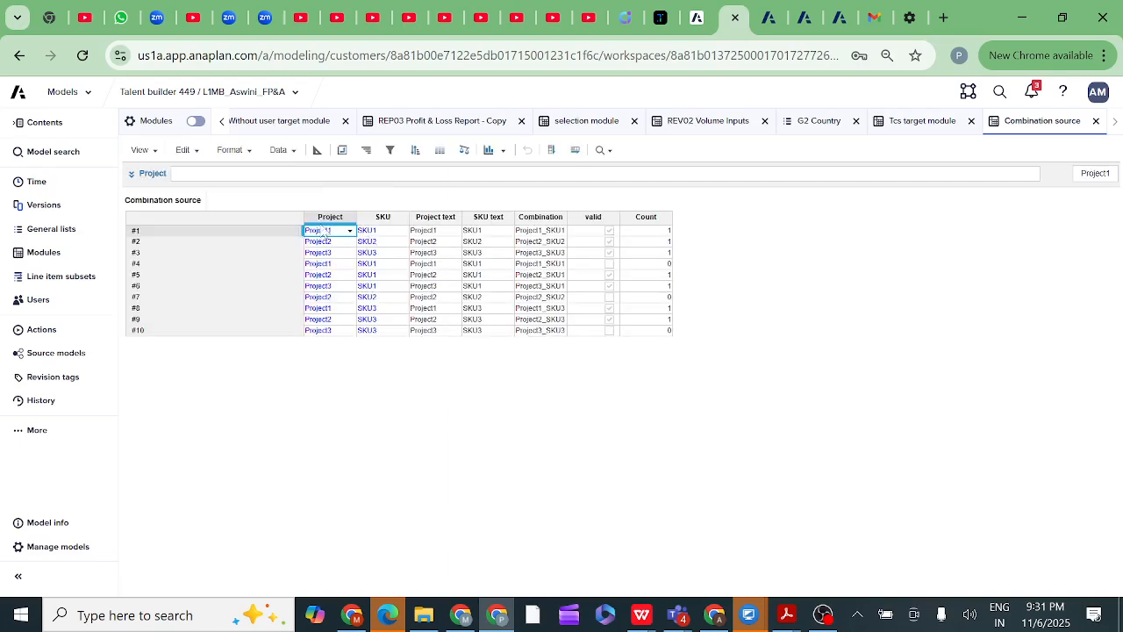
click(155, 153)
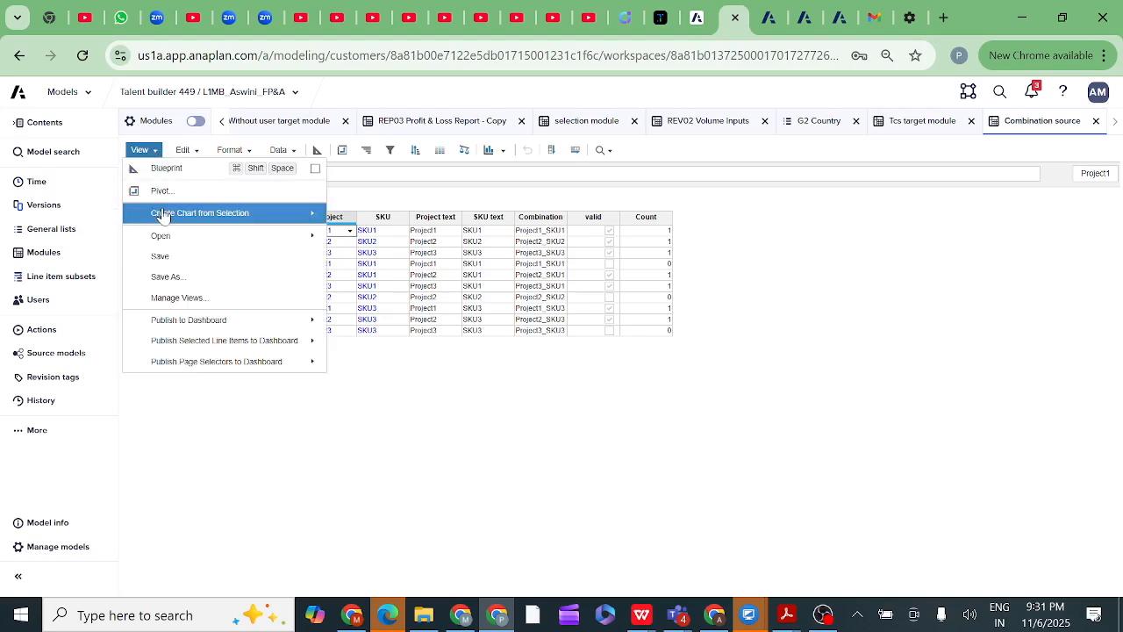
mouse_move(181, 237)
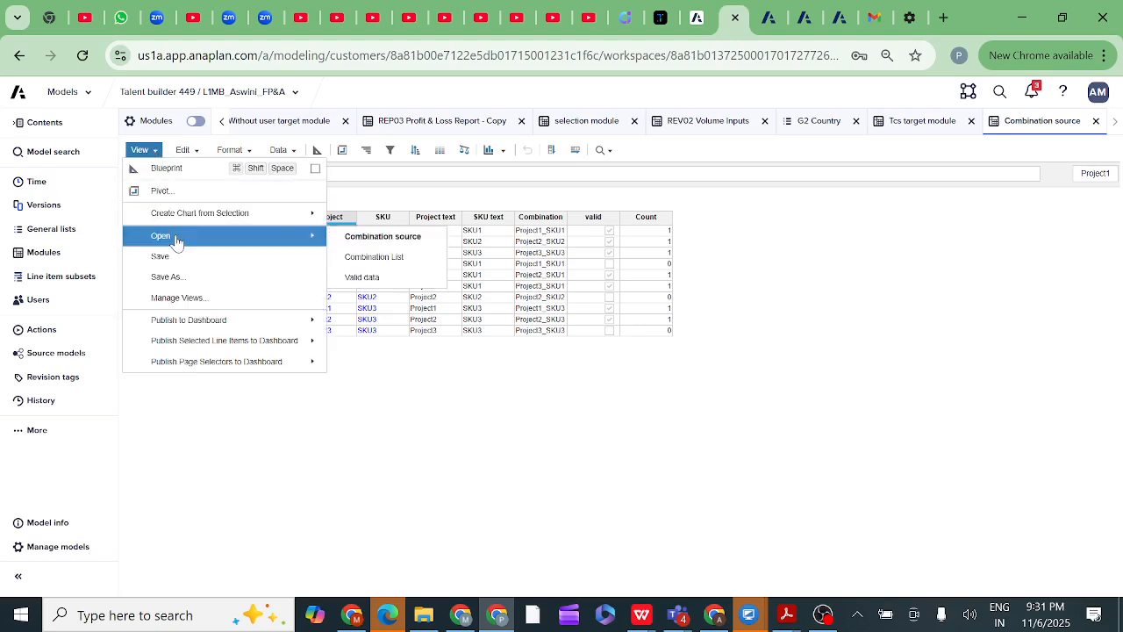
click(394, 239)
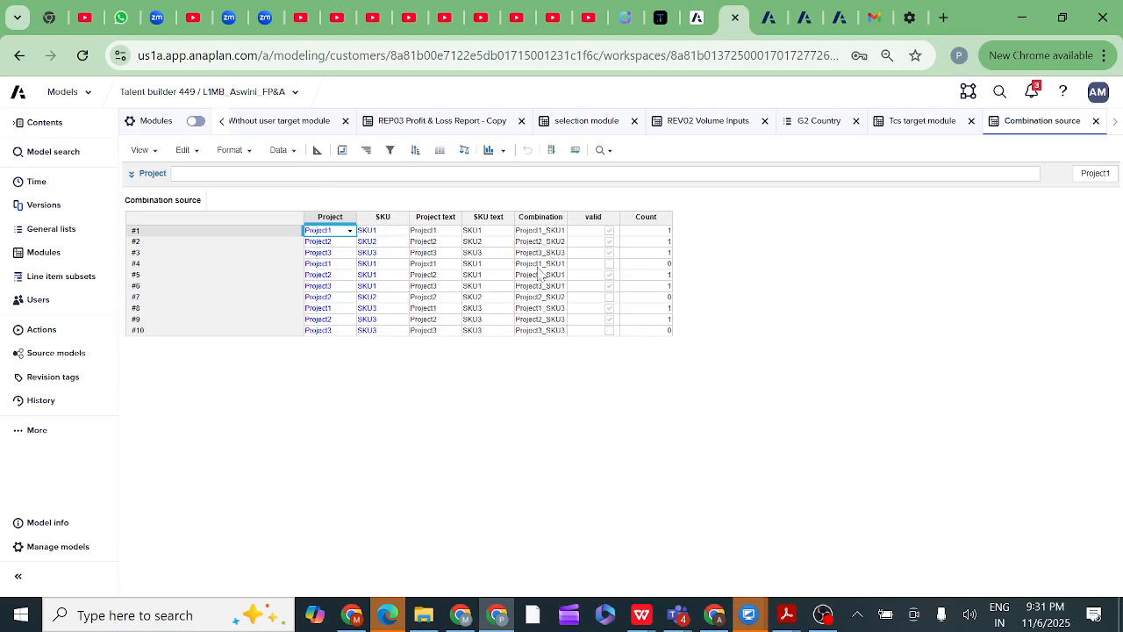
Step: Examine the Project, SKU, Combination and valid line items of Combination source and the formulas behind them
click(586, 220)
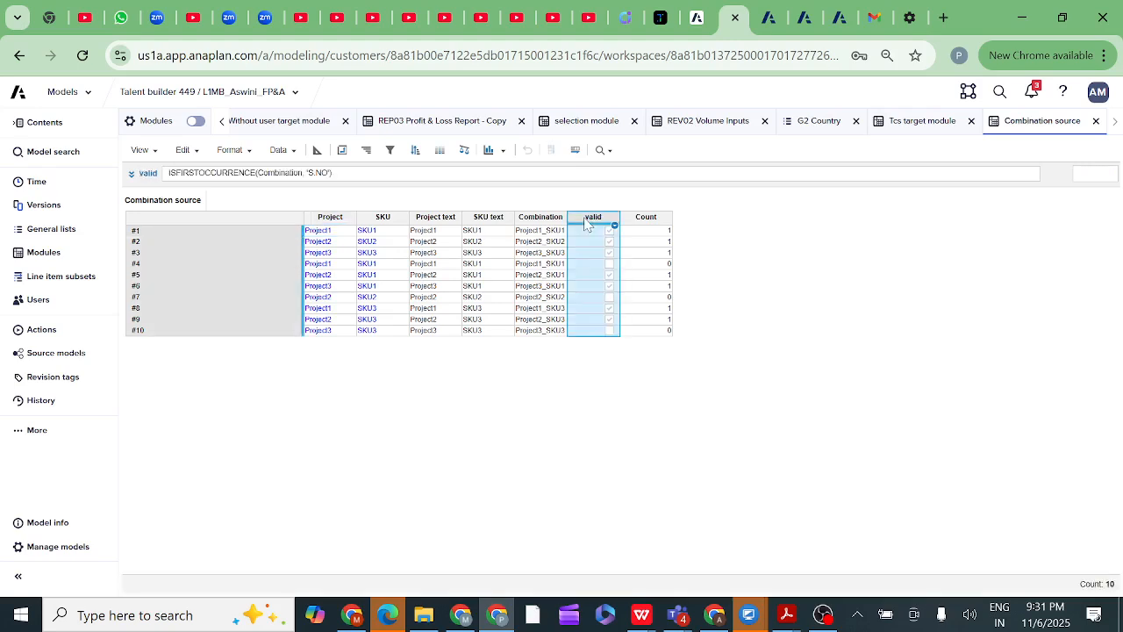
click(323, 220)
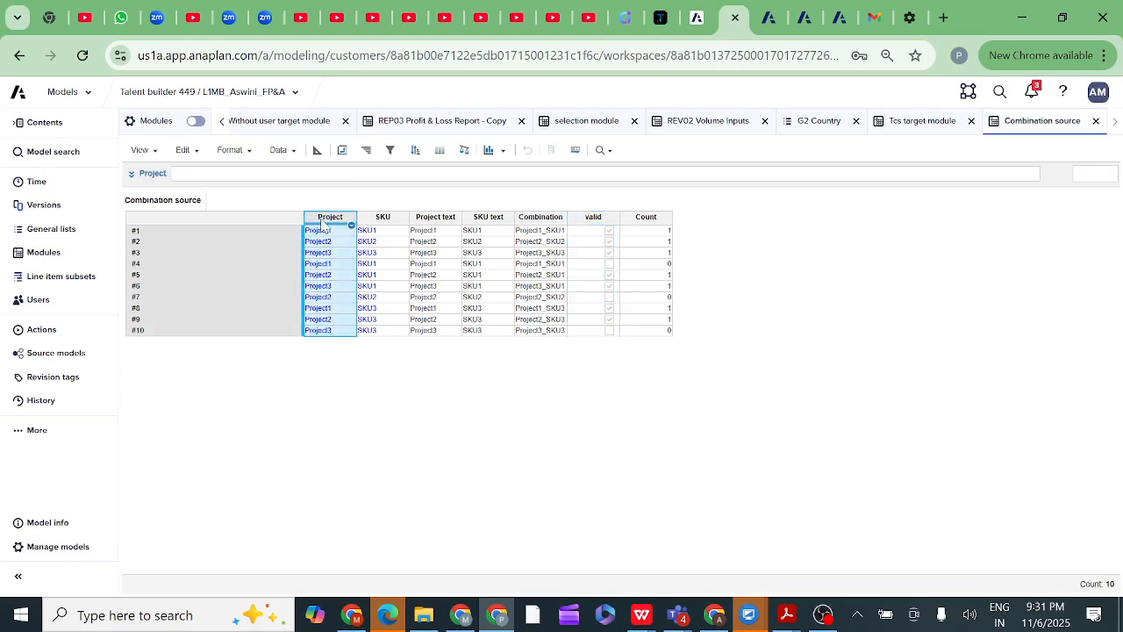
click(377, 219)
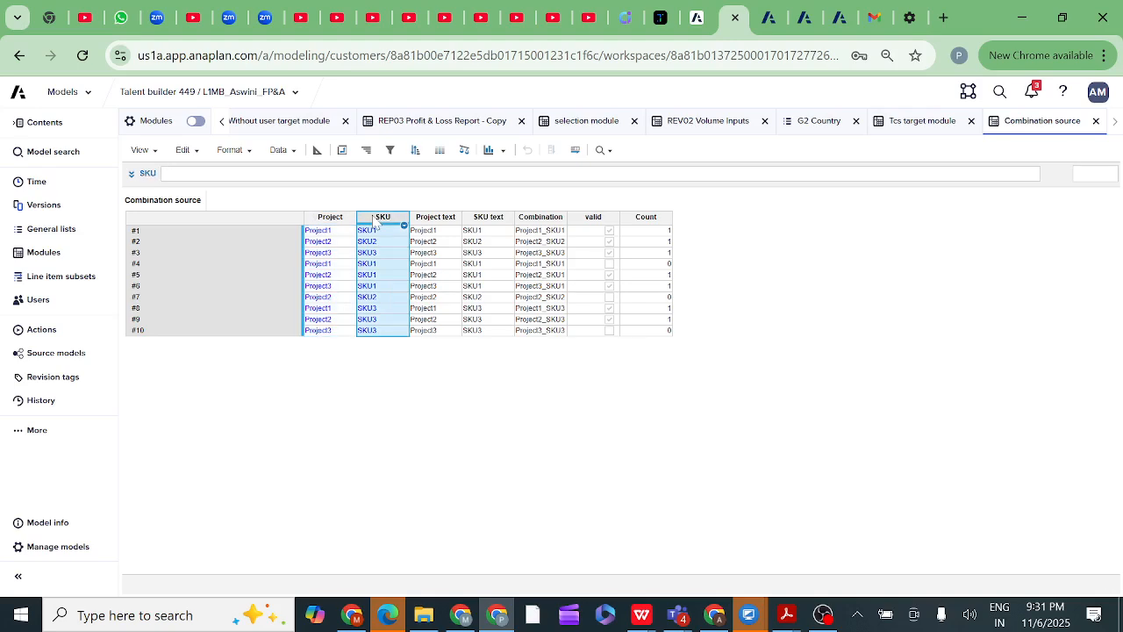
click(537, 219)
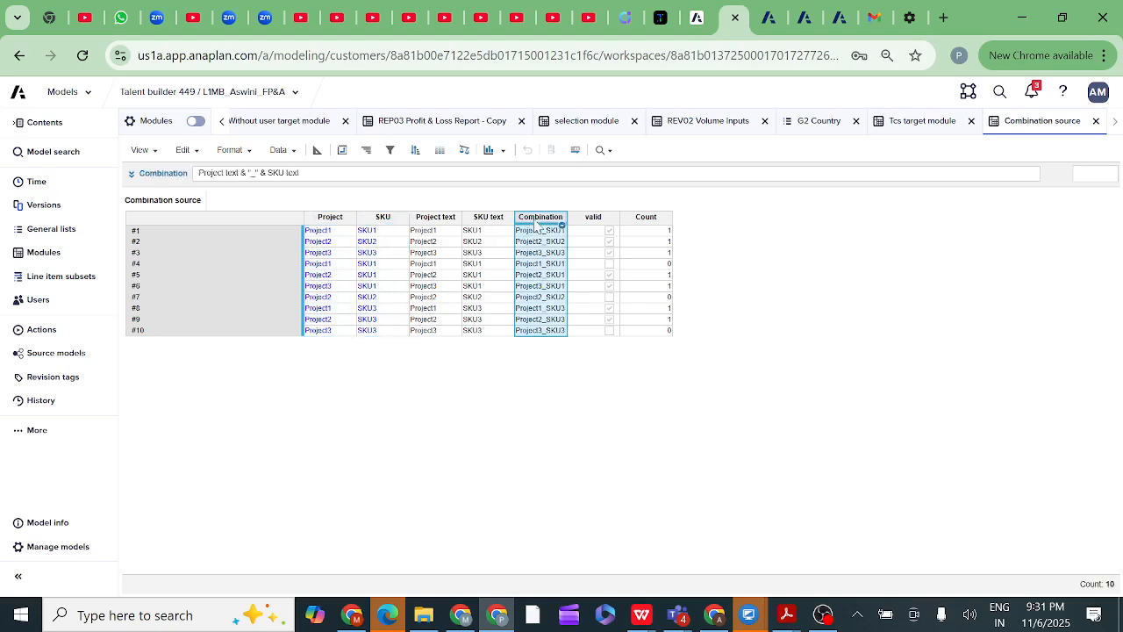
click(587, 222)
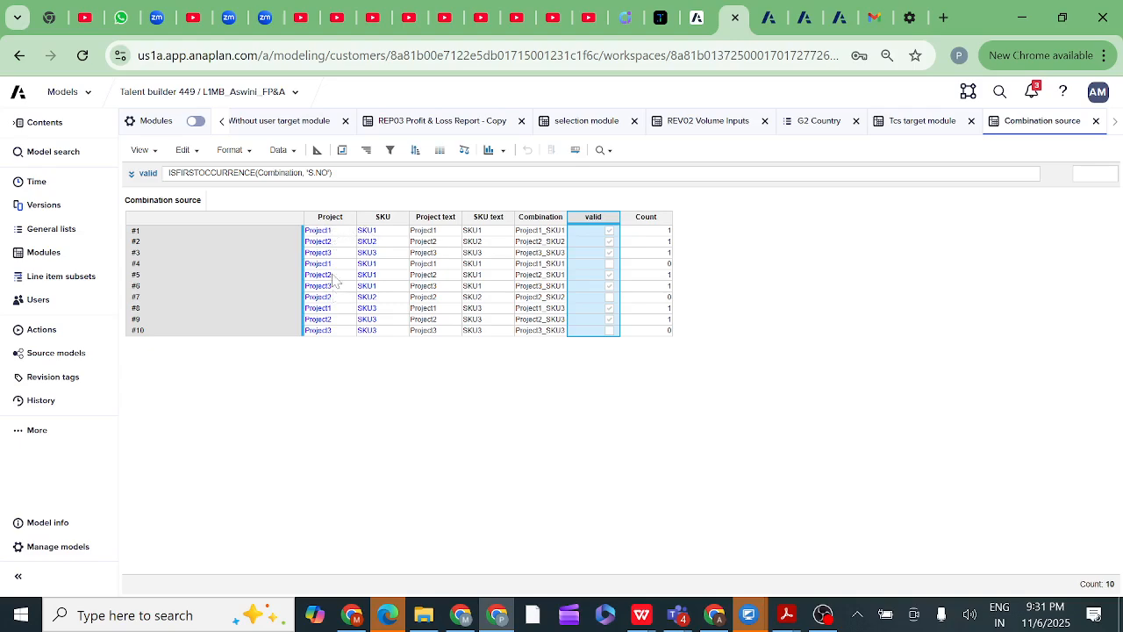
Step: Compare rows #4 and #1 for a repeated project and SKU pair, and check the Combination formula
click(333, 219)
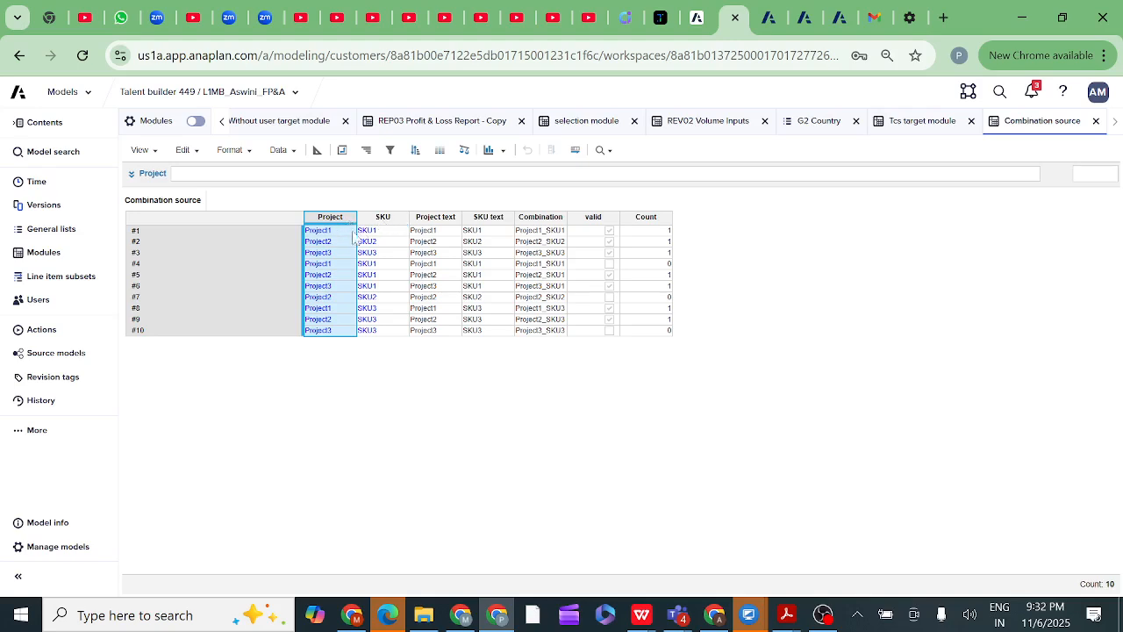
click(321, 265)
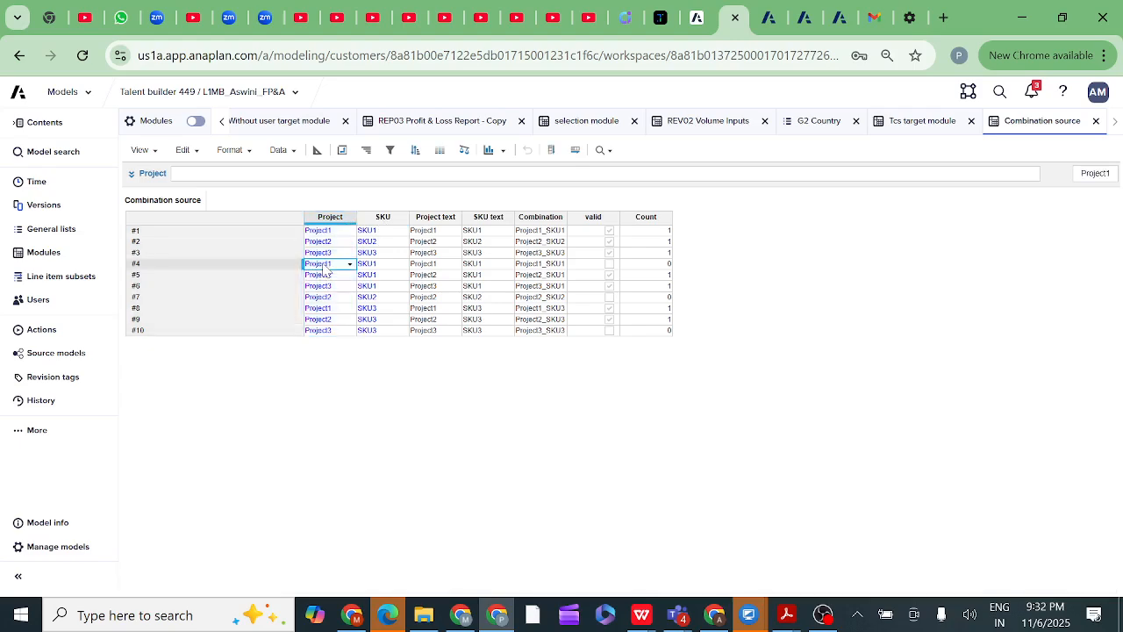
click(229, 264)
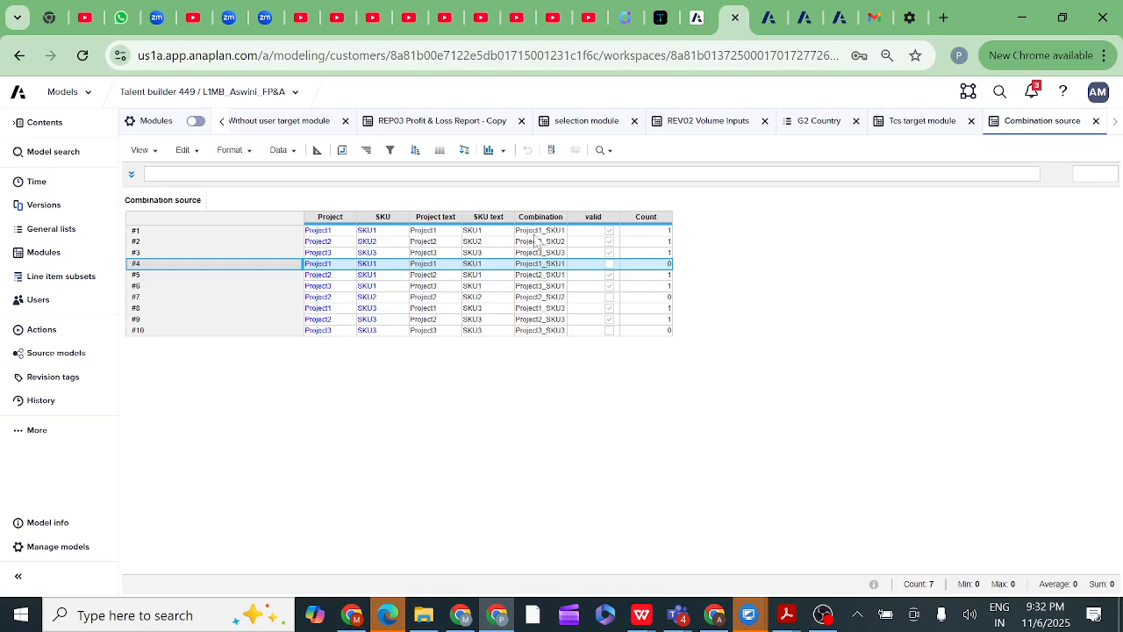
ctrl+click(147, 230)
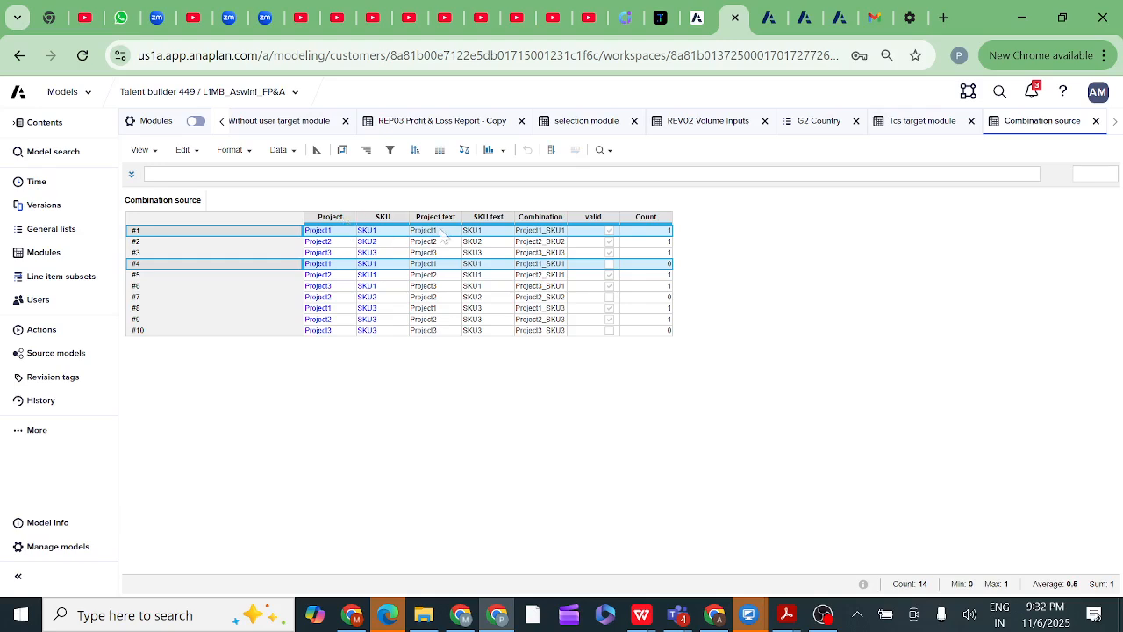
click(540, 218)
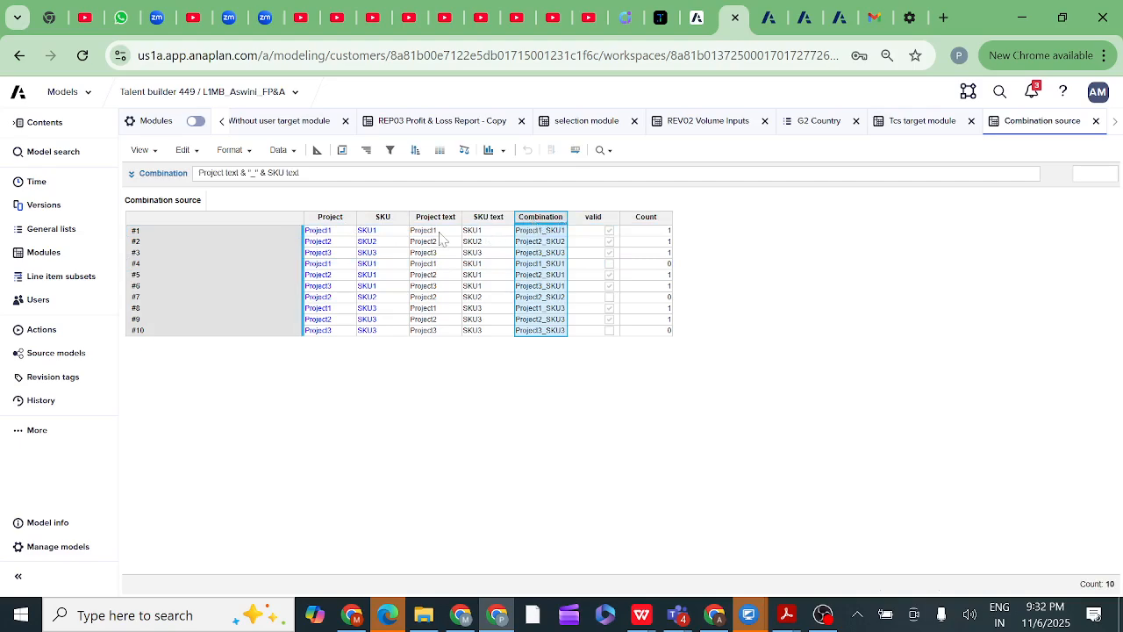
Step: Check the valid line item's formula against the S.NO dimension in the module's pivot layout, leaving the layout as is
click(592, 218)
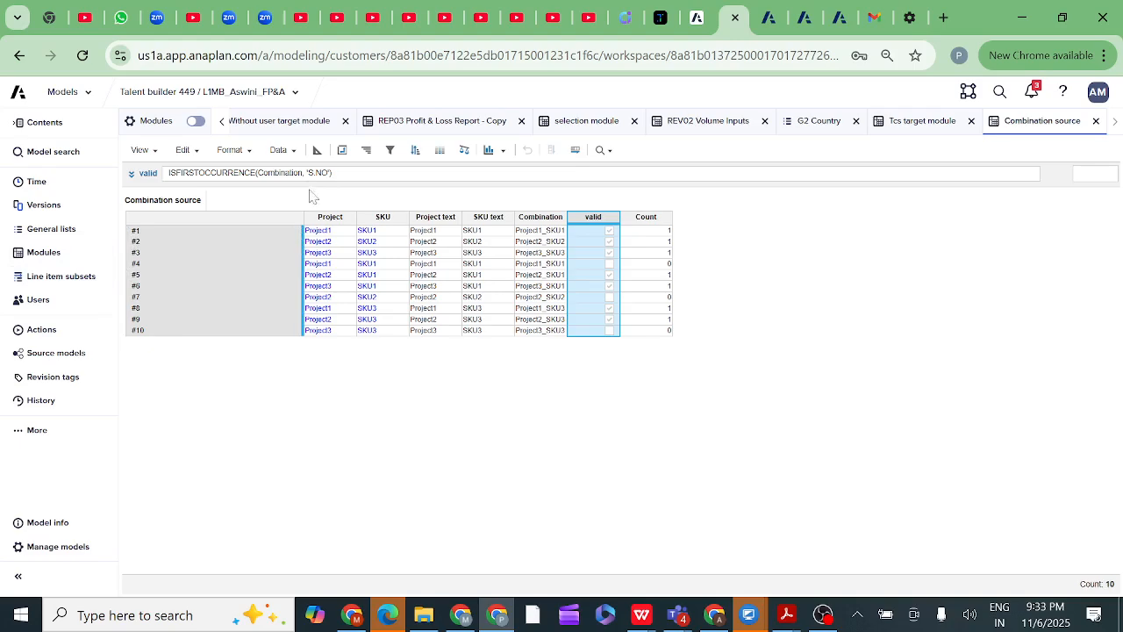
click(344, 153)
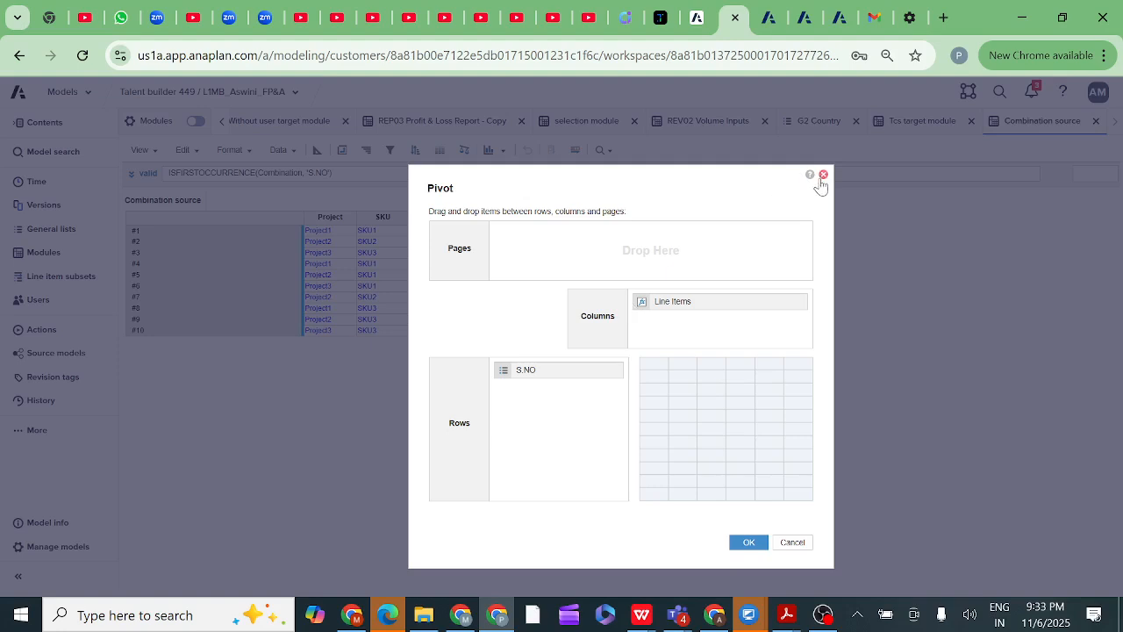
click(824, 175)
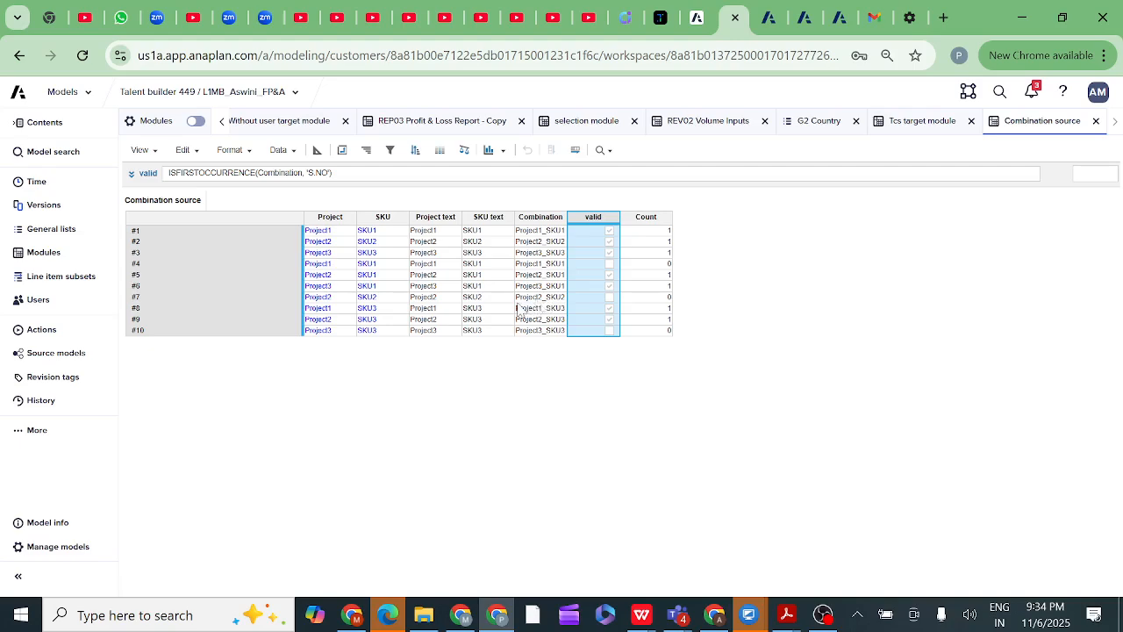
Step: Compare the Combination values in rows #7, #2 and #10 with the first-occurrence formula of the valid line item
click(526, 299)
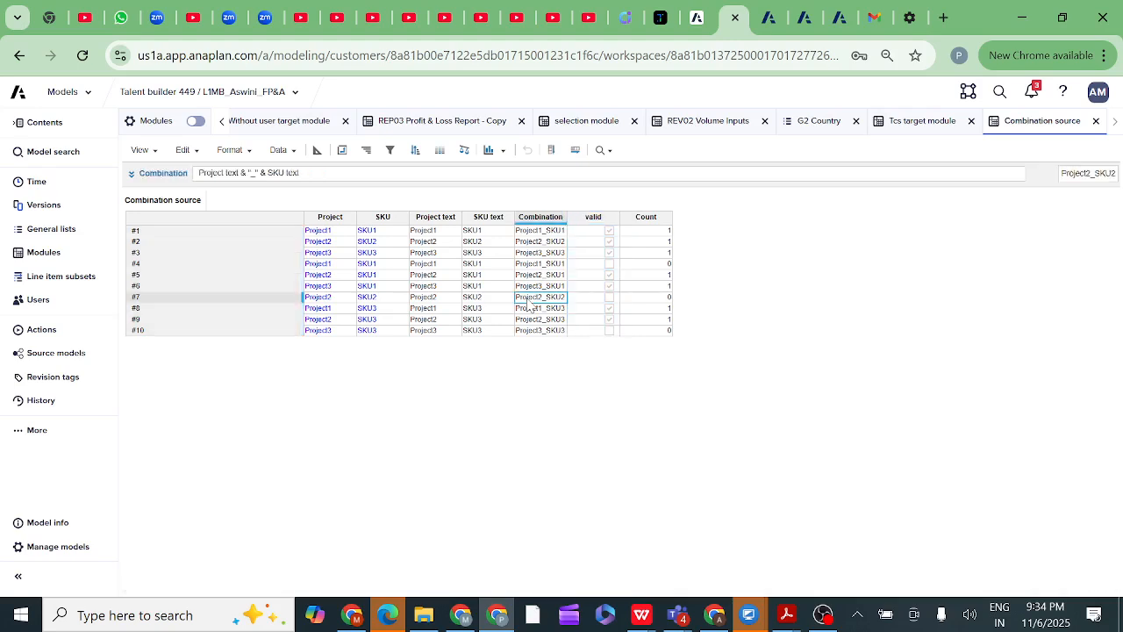
click(540, 244)
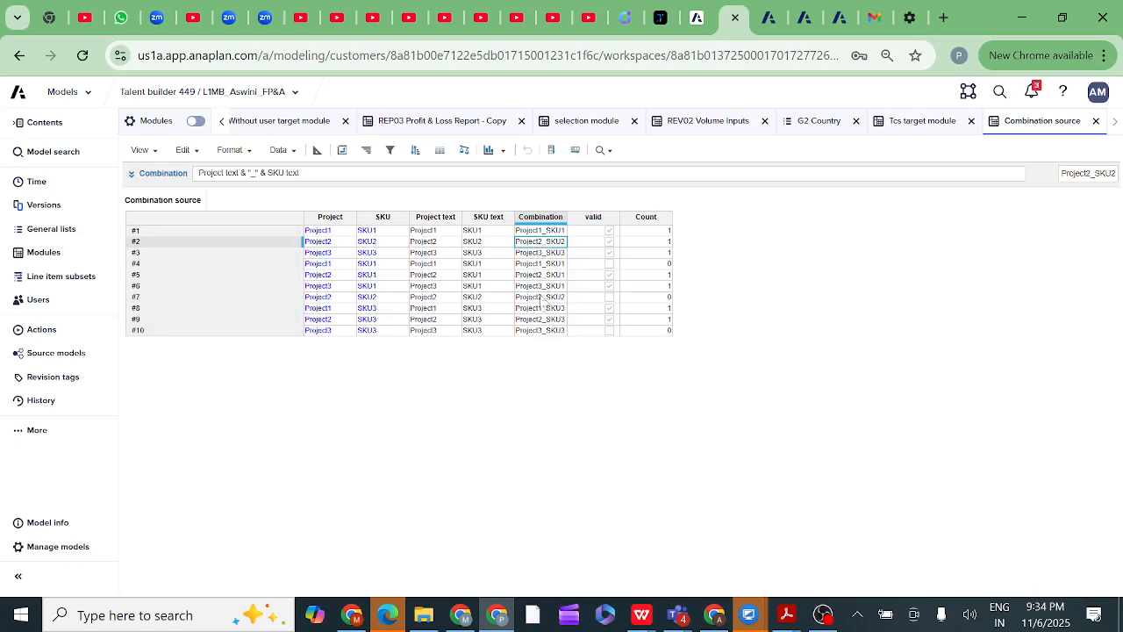
click(541, 332)
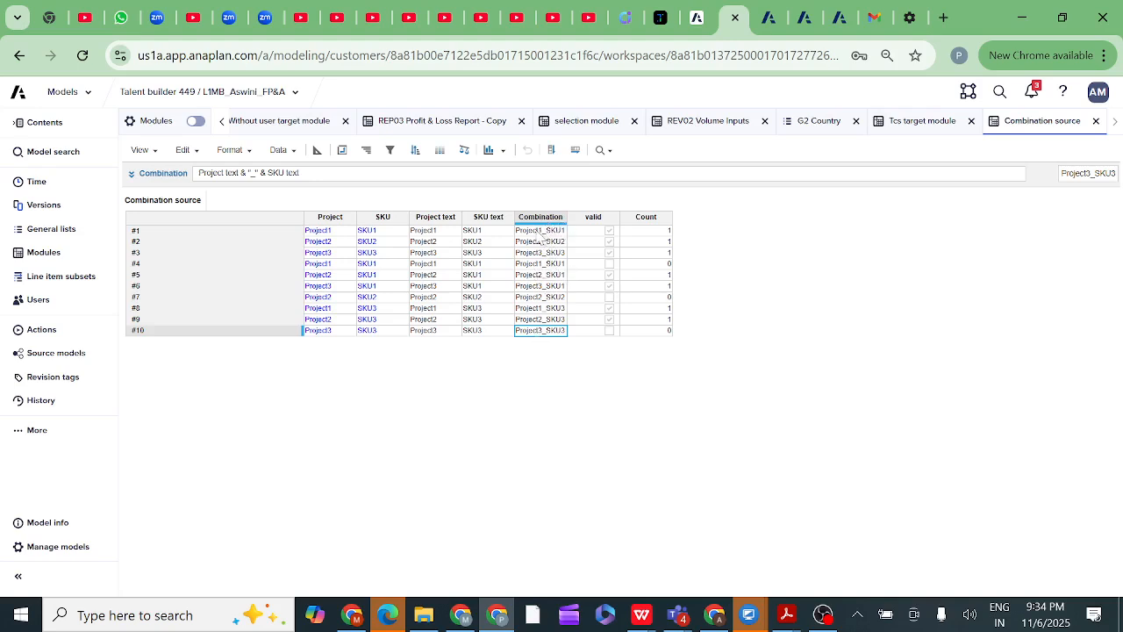
click(592, 218)
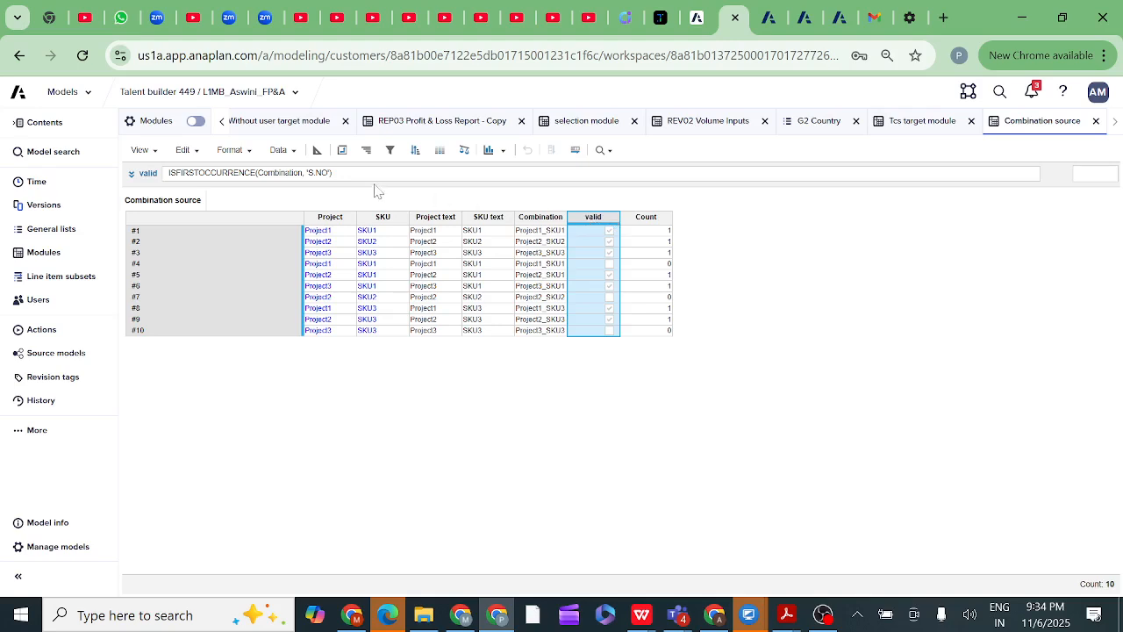
Step: Open the saved view Valid data, review its S.NO filter on the valid line item, and inspect that line item's formula
click(157, 155)
mouse_move(167, 238)
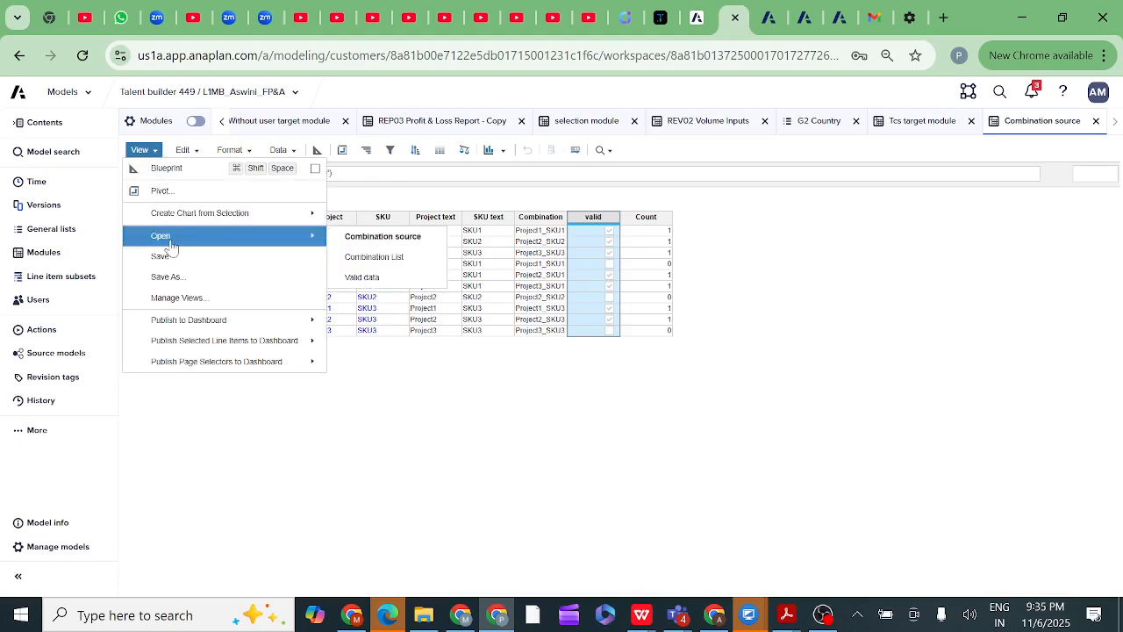
click(369, 292)
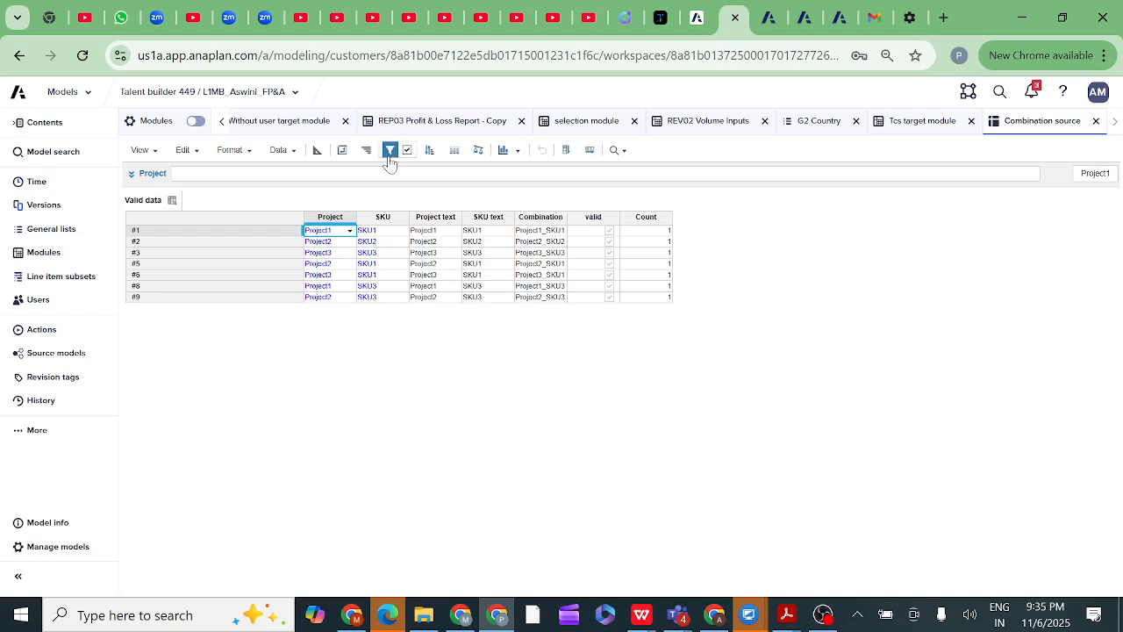
click(390, 151)
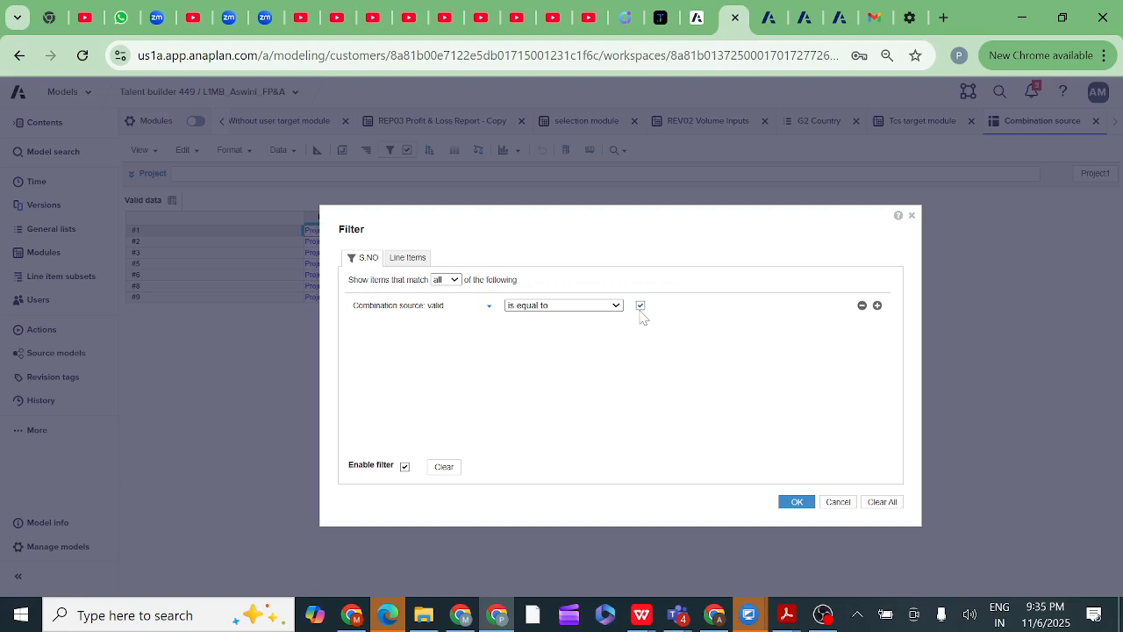
click(795, 501)
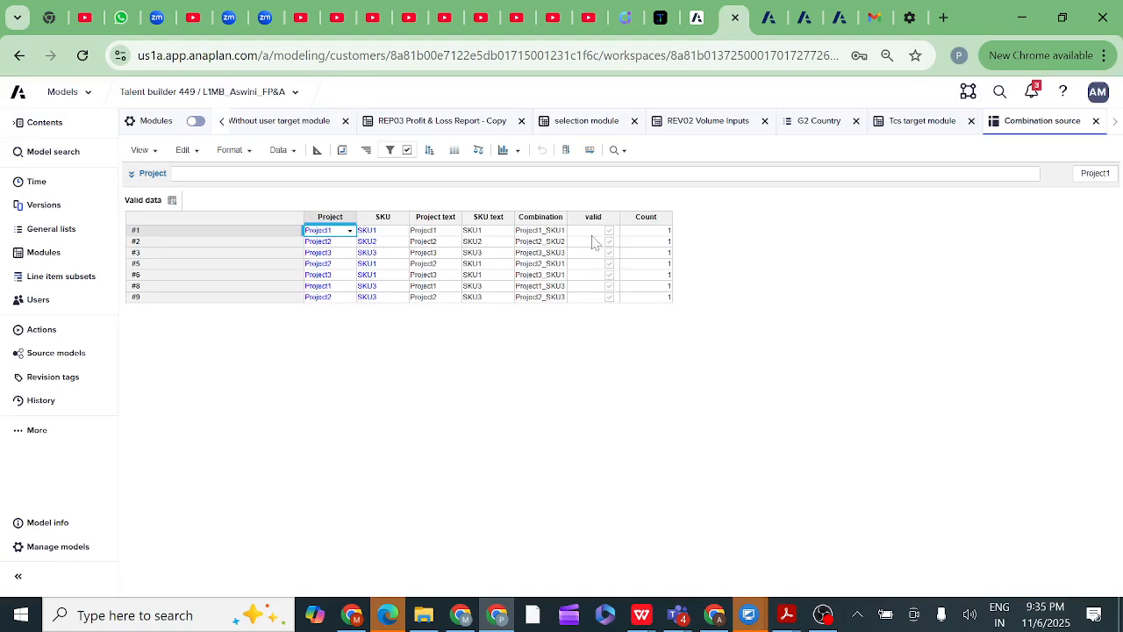
click(588, 219)
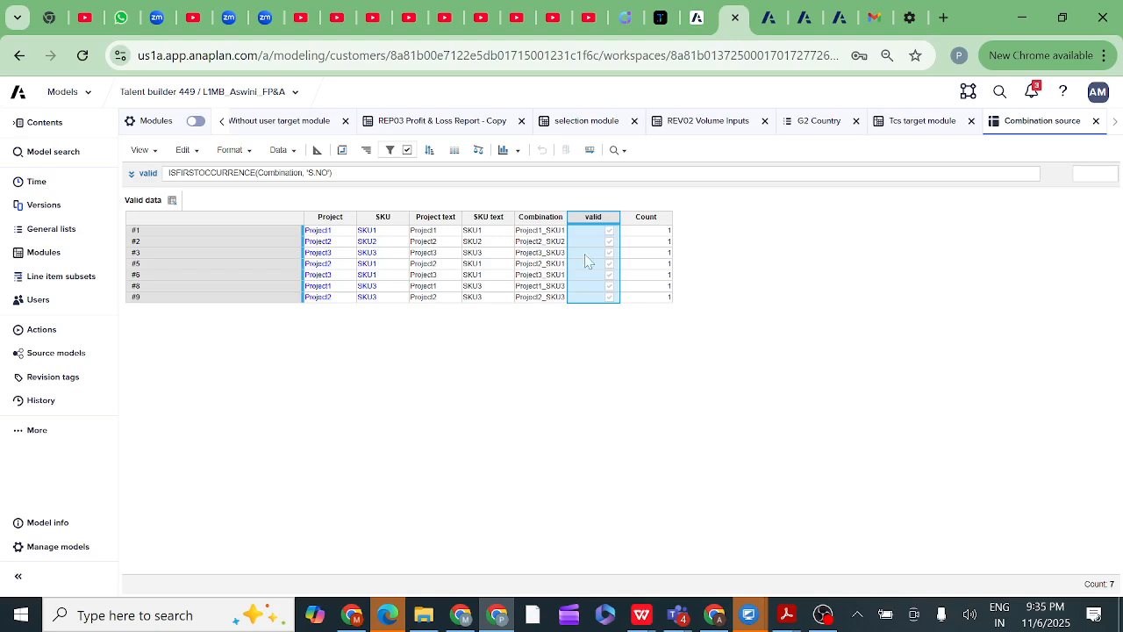
Step: Compare the Valid data view with its filter off and on, then return to the Combination source module's default view
click(406, 152)
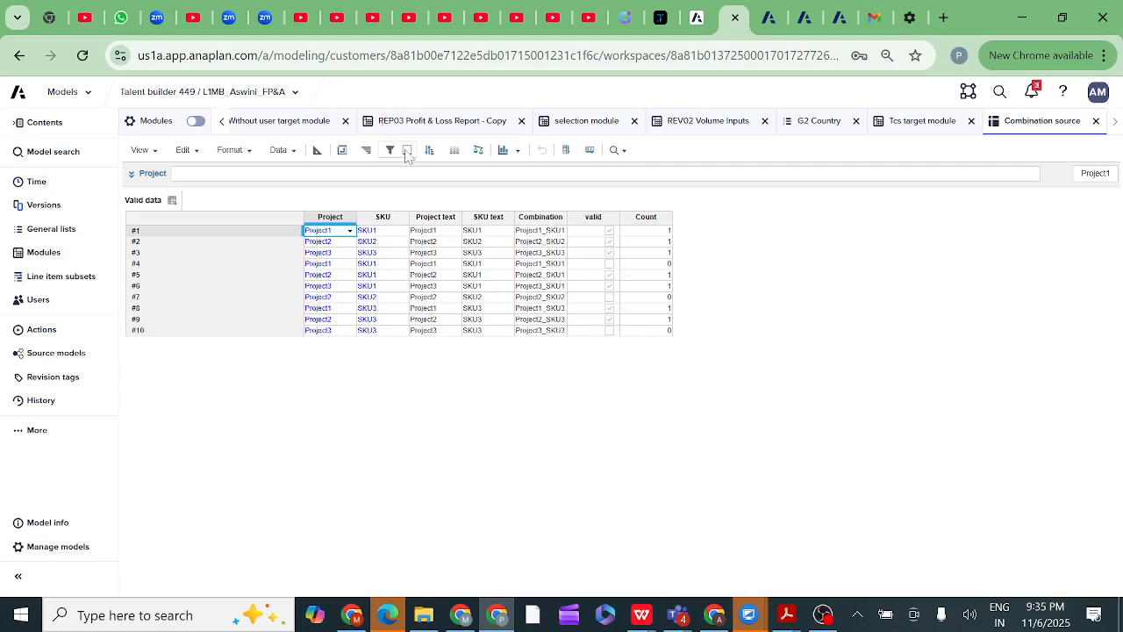
click(407, 153)
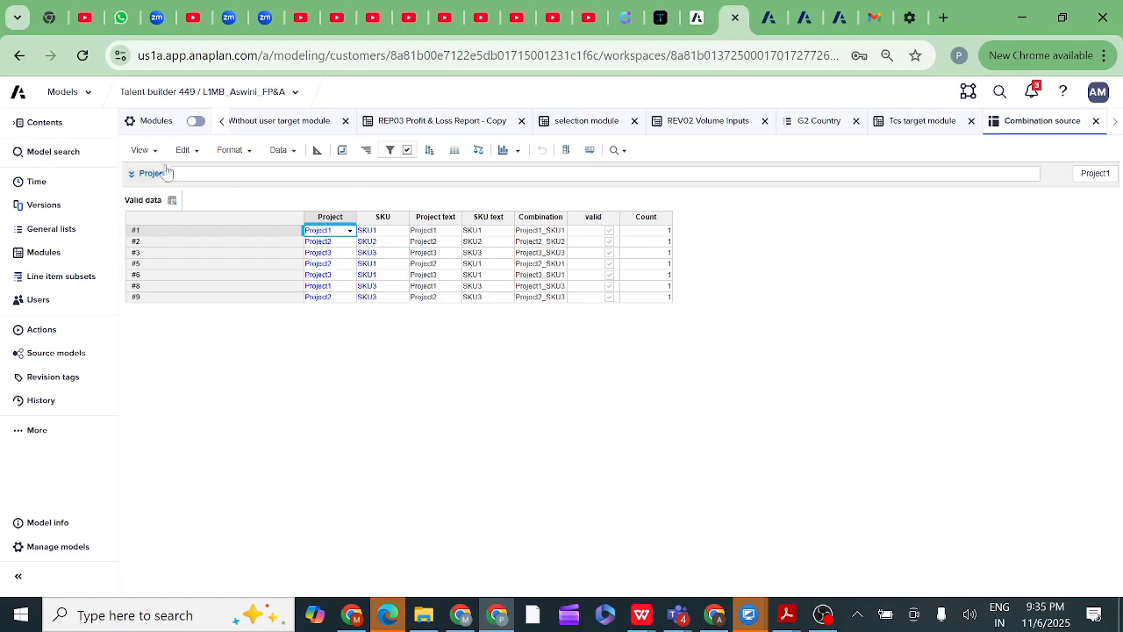
click(173, 201)
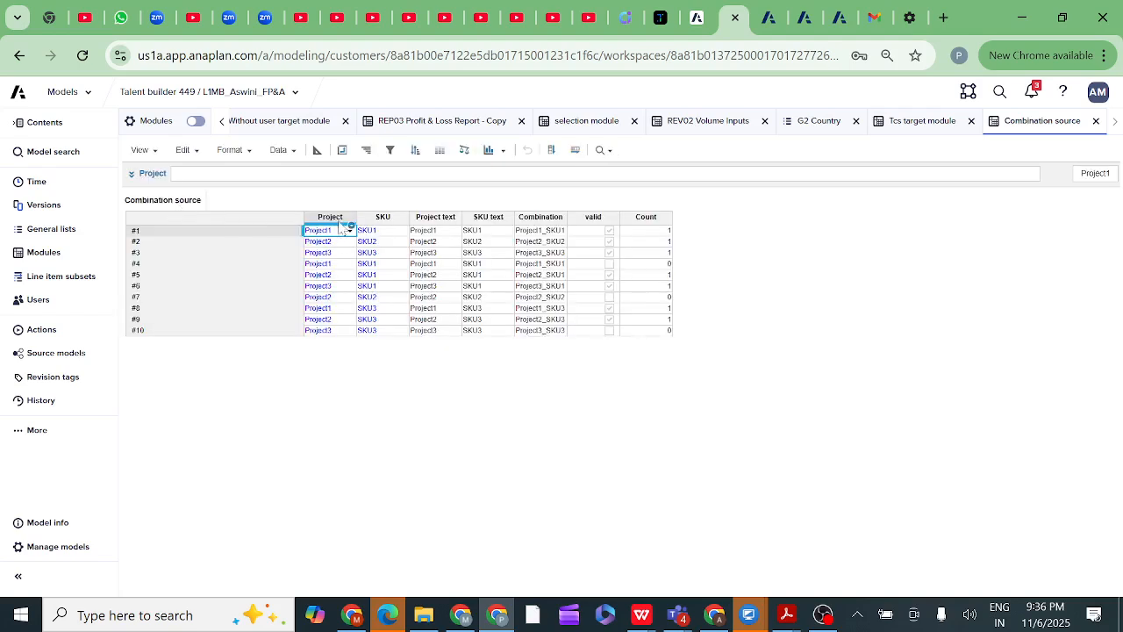
Step: Review the Project and SKU columns of Combination source, and inspect the formulas of the Project text and Count line items
click(338, 220)
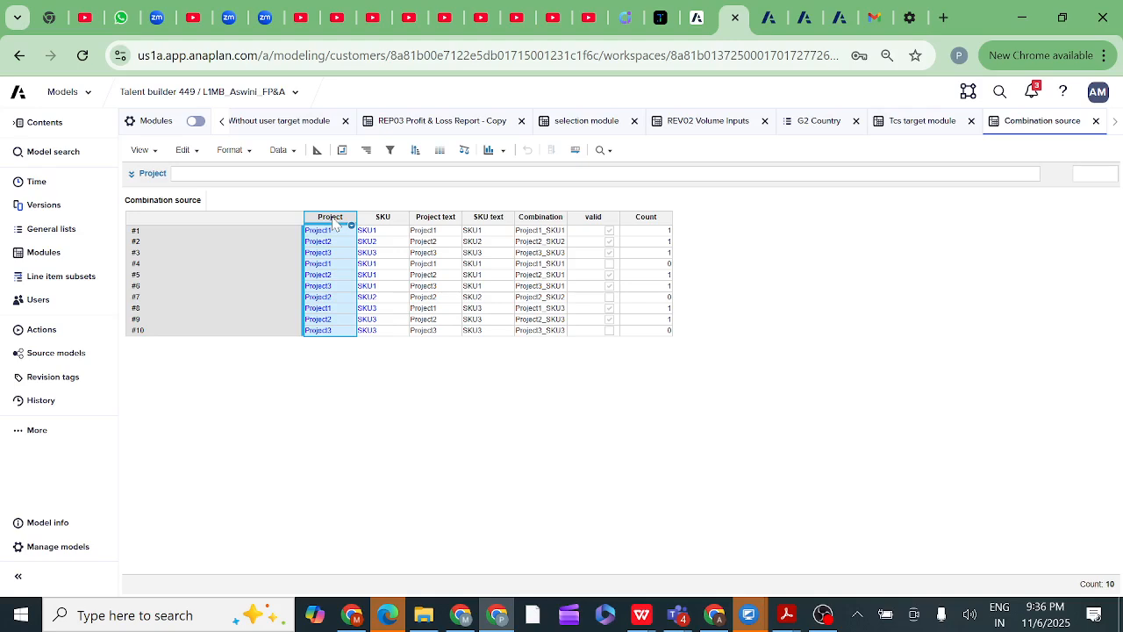
click(379, 219)
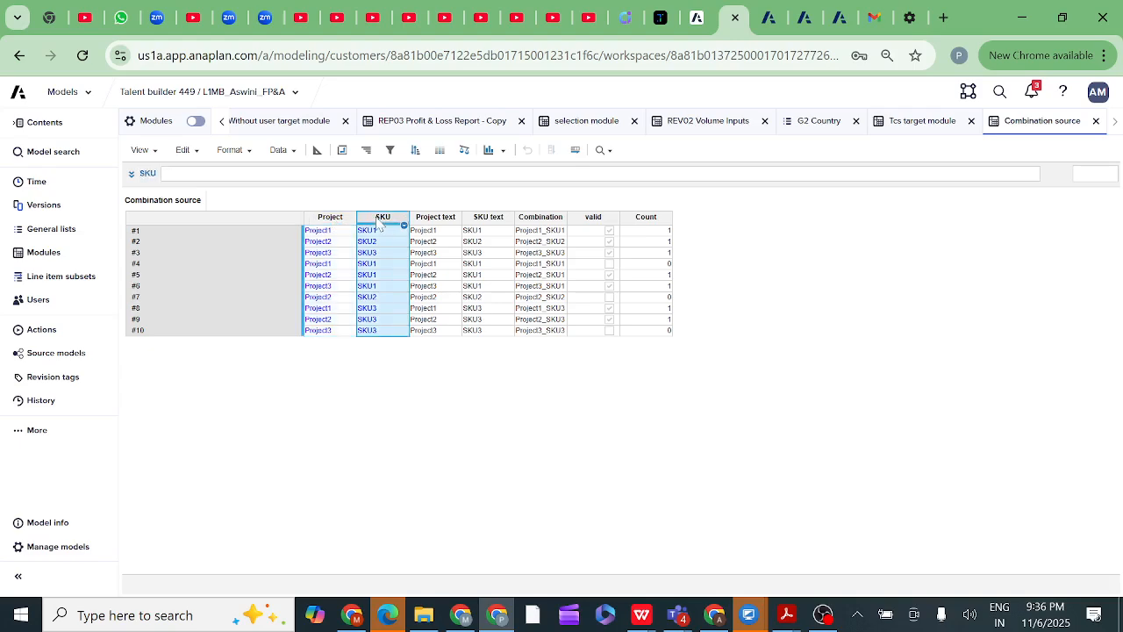
click(331, 222)
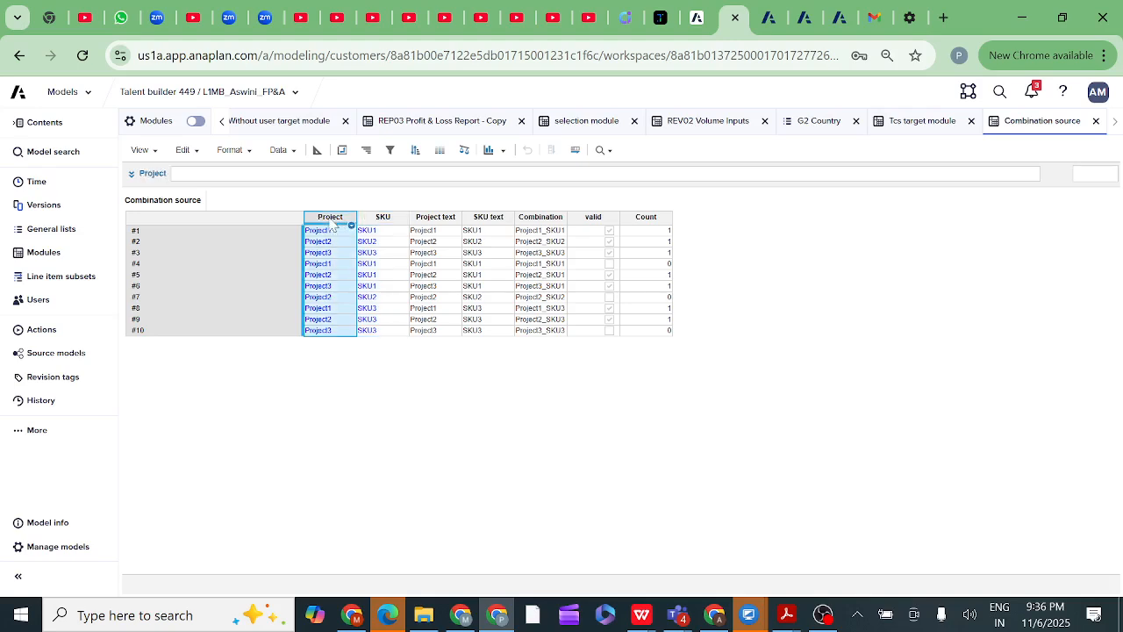
click(382, 220)
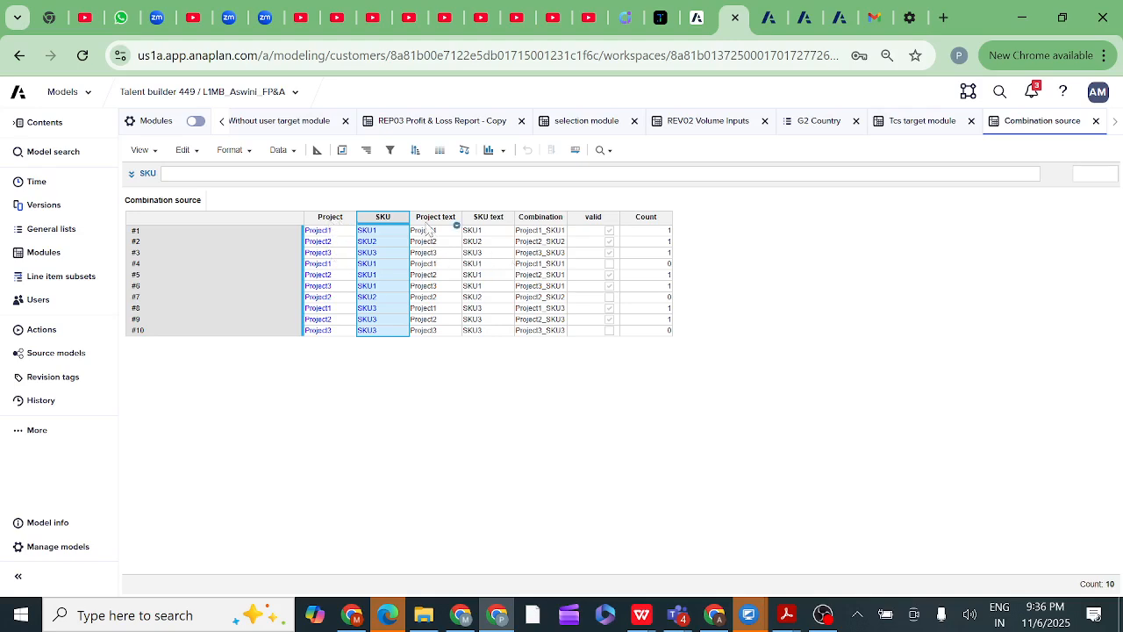
click(331, 219)
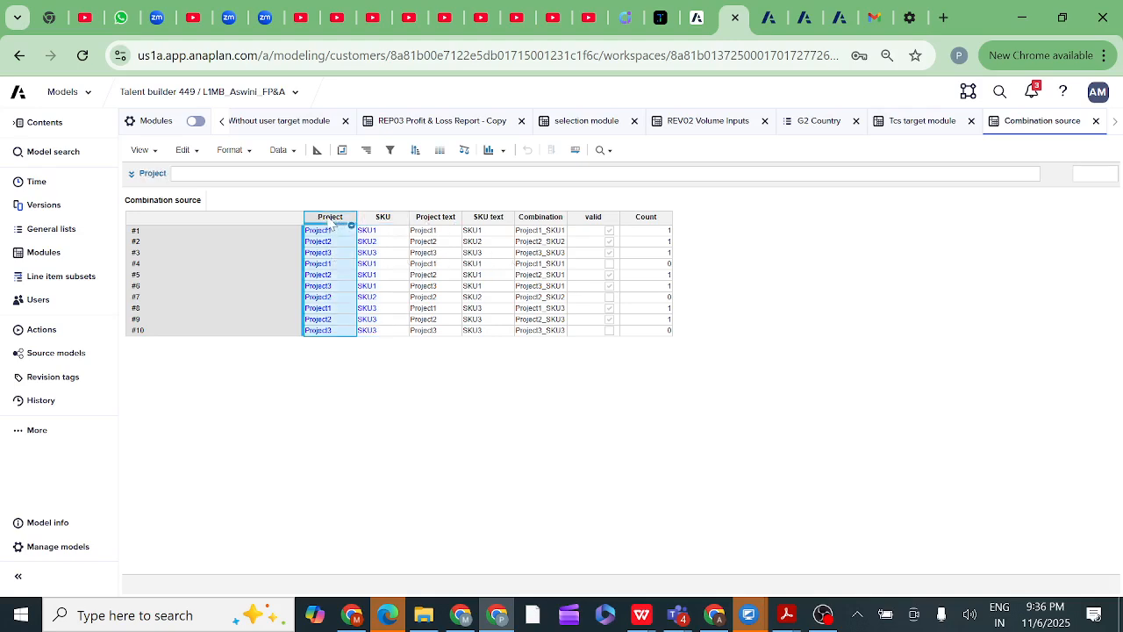
click(432, 219)
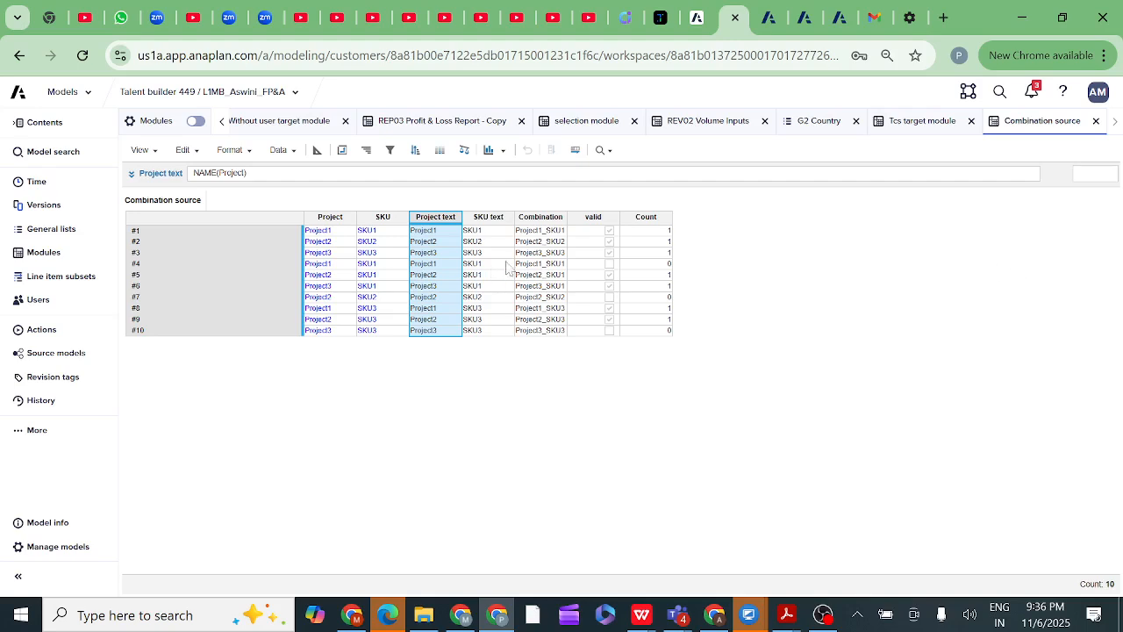
click(643, 219)
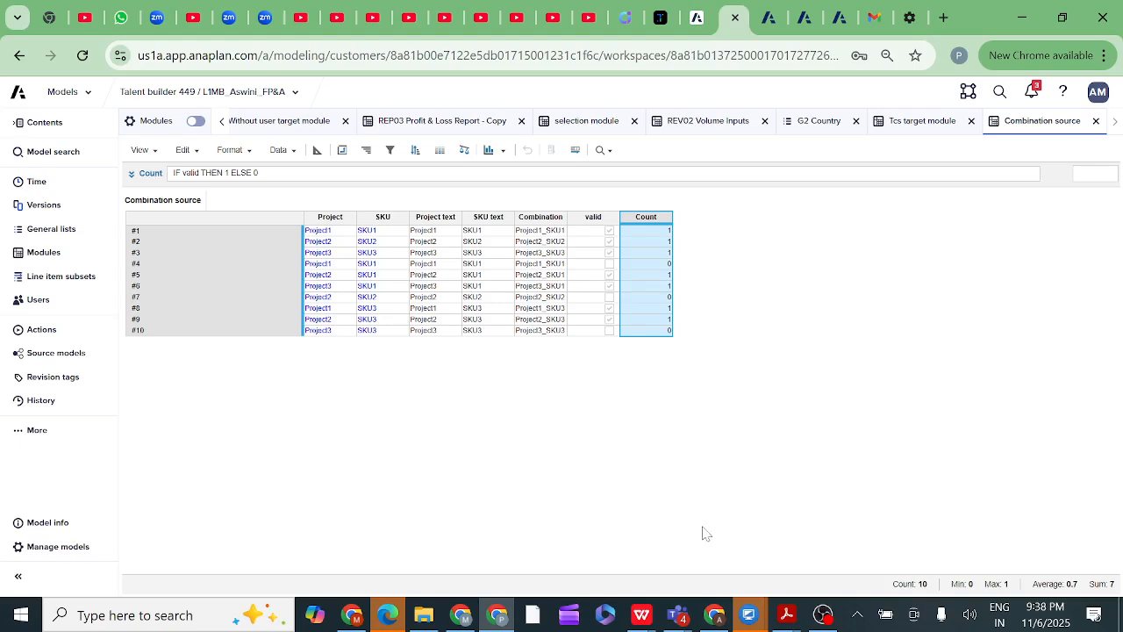
Step: Switch to the Anaplan evening class meeting in Microsoft Teams, stop sharing the screen and dismiss the time-limit notice
mouse_move(676, 617)
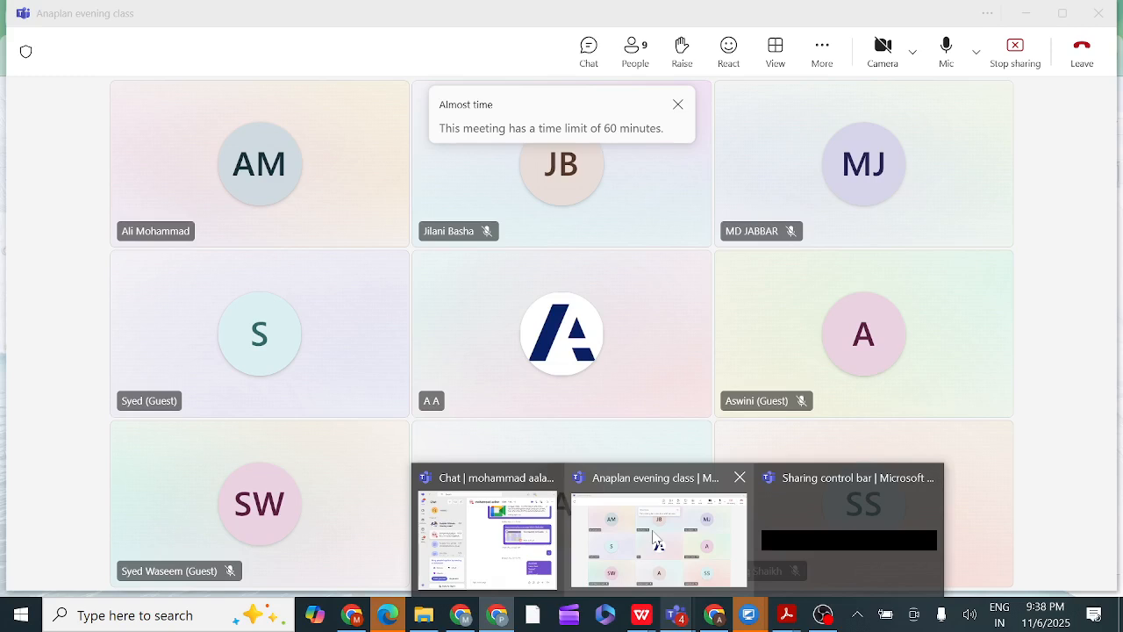
click(652, 530)
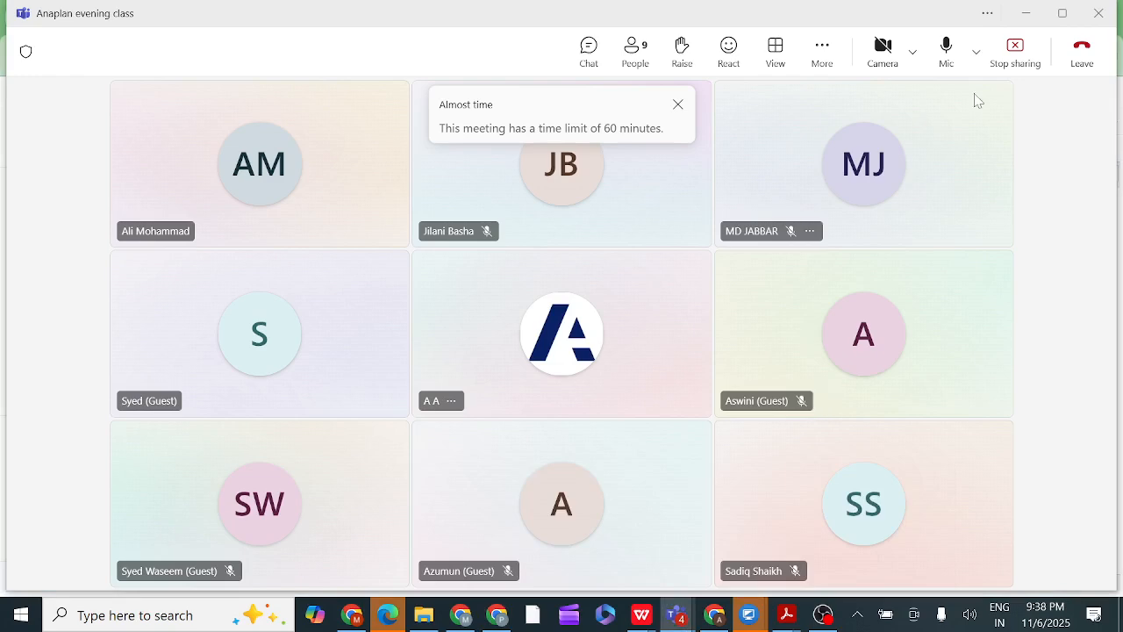
click(1016, 51)
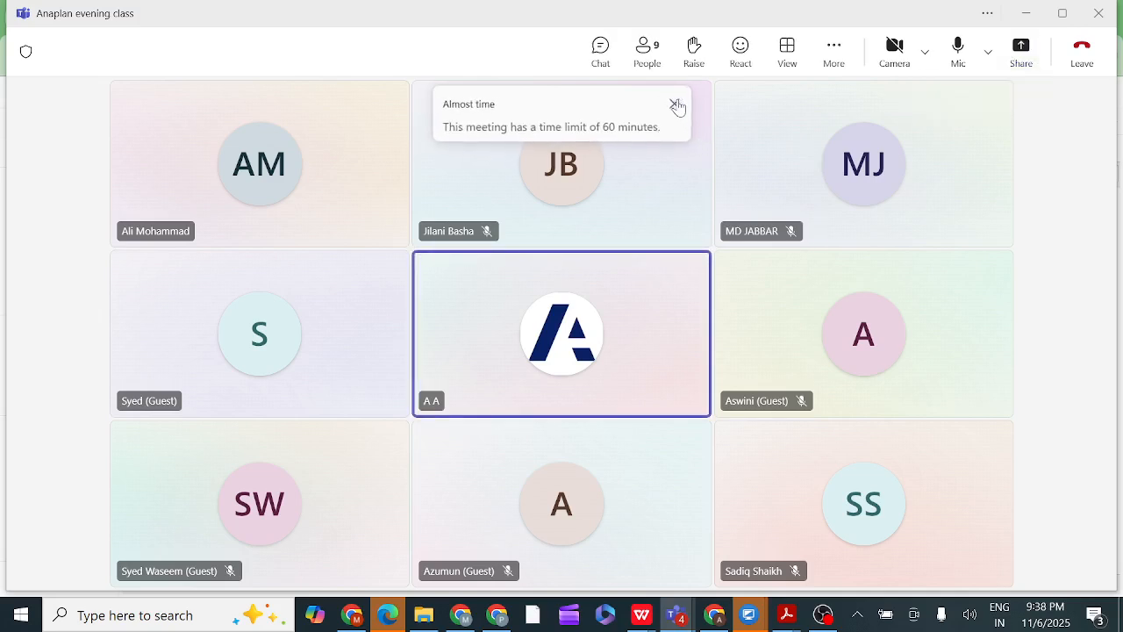
click(676, 105)
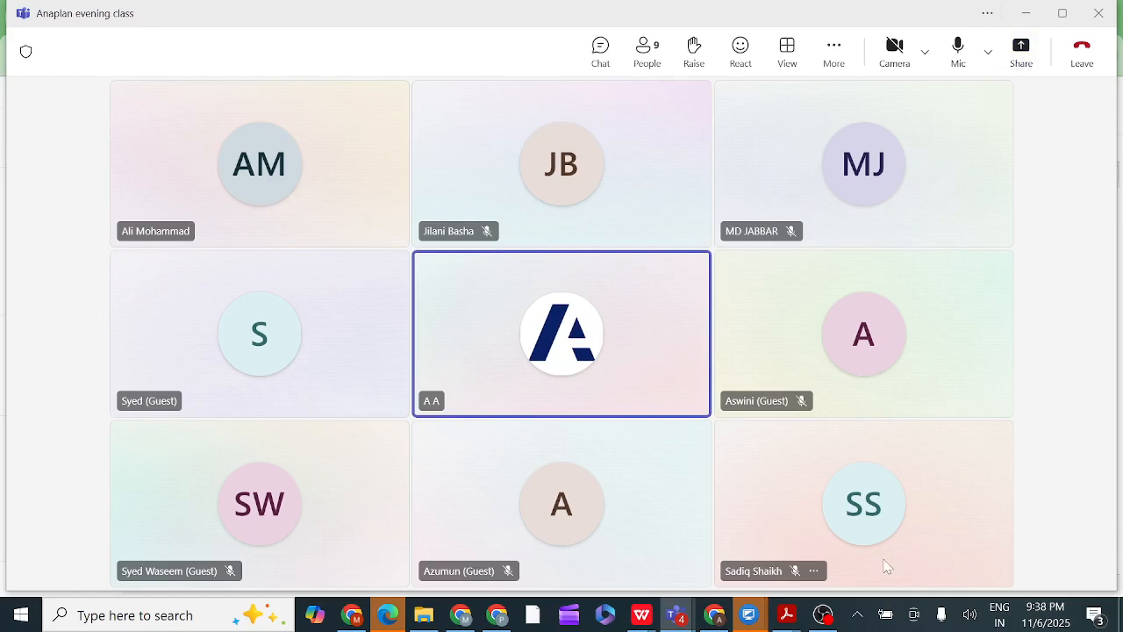
Step: Switch to OBS and stop the screen recording
mouse_move(825, 614)
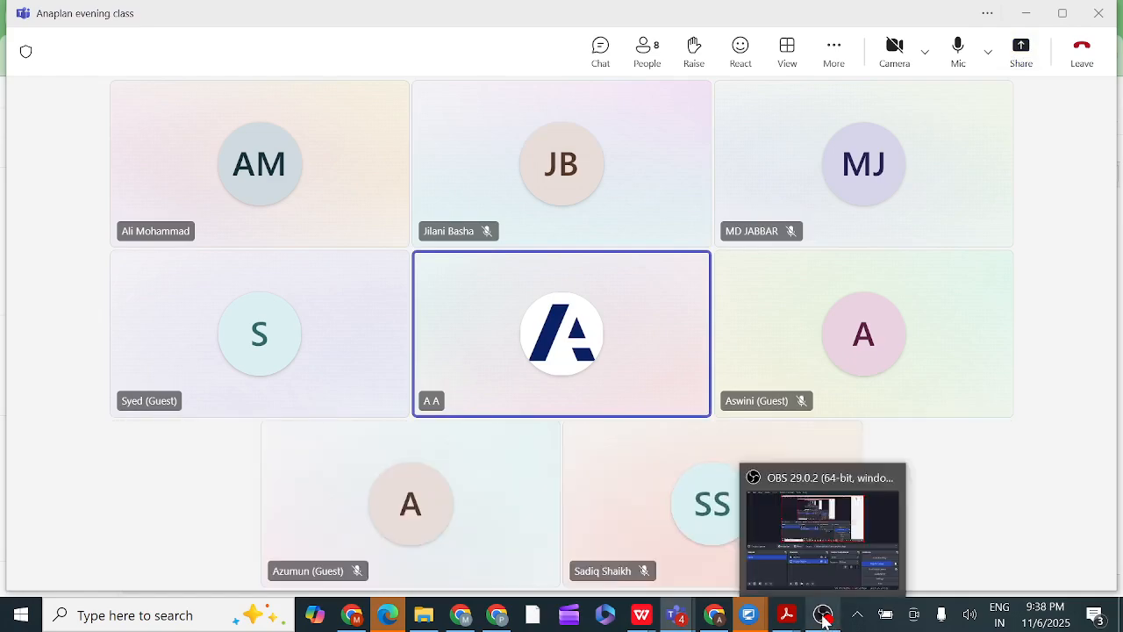
click(815, 543)
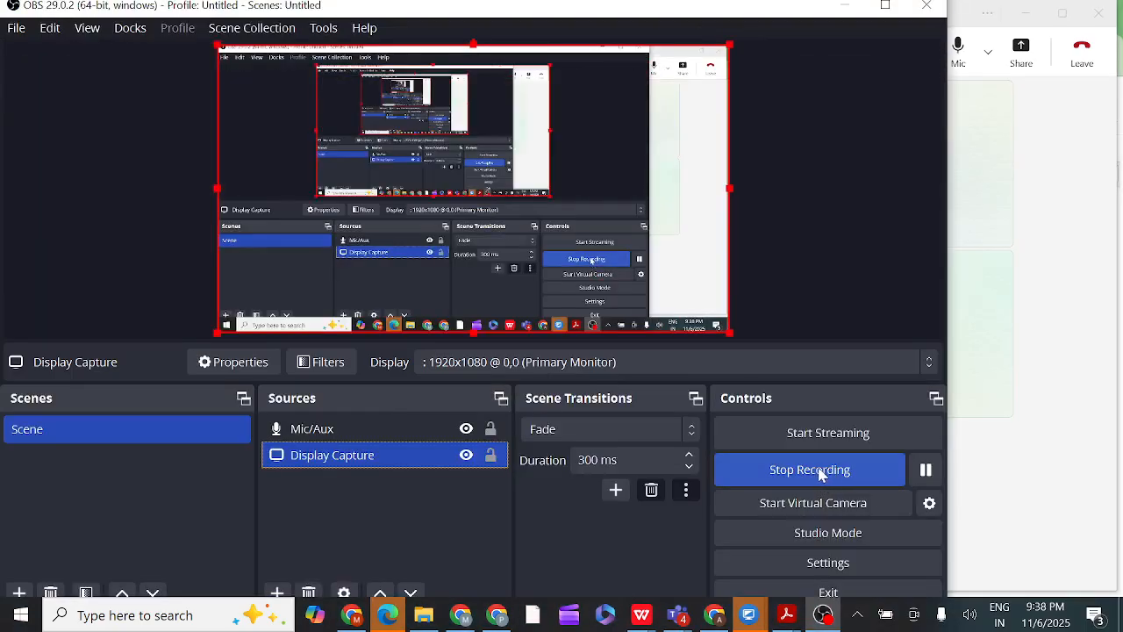
click(823, 474)
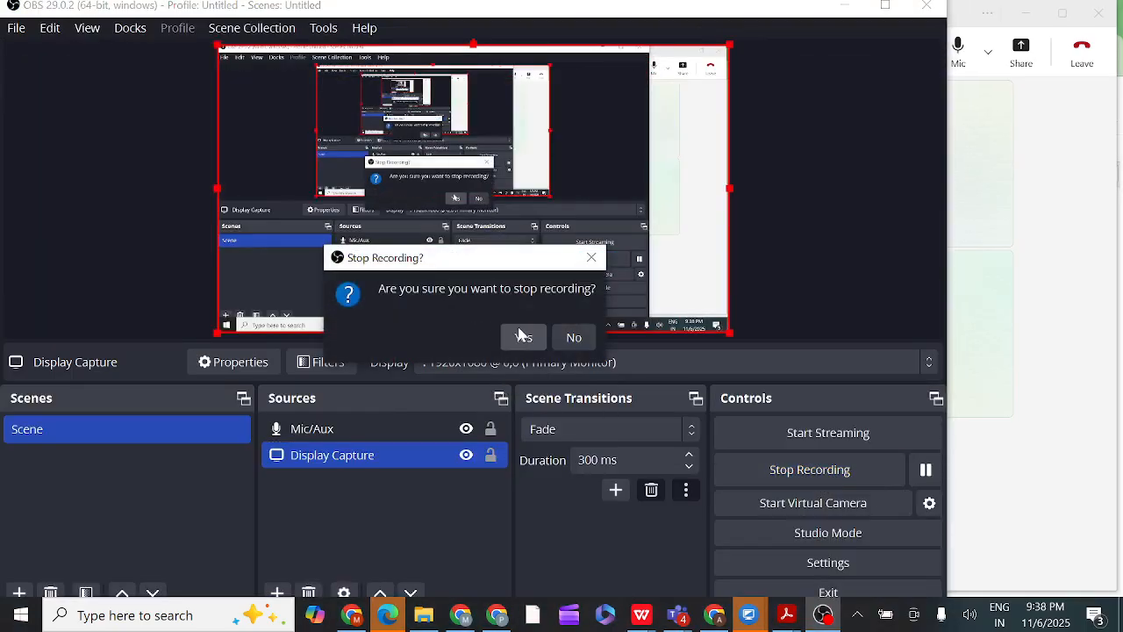